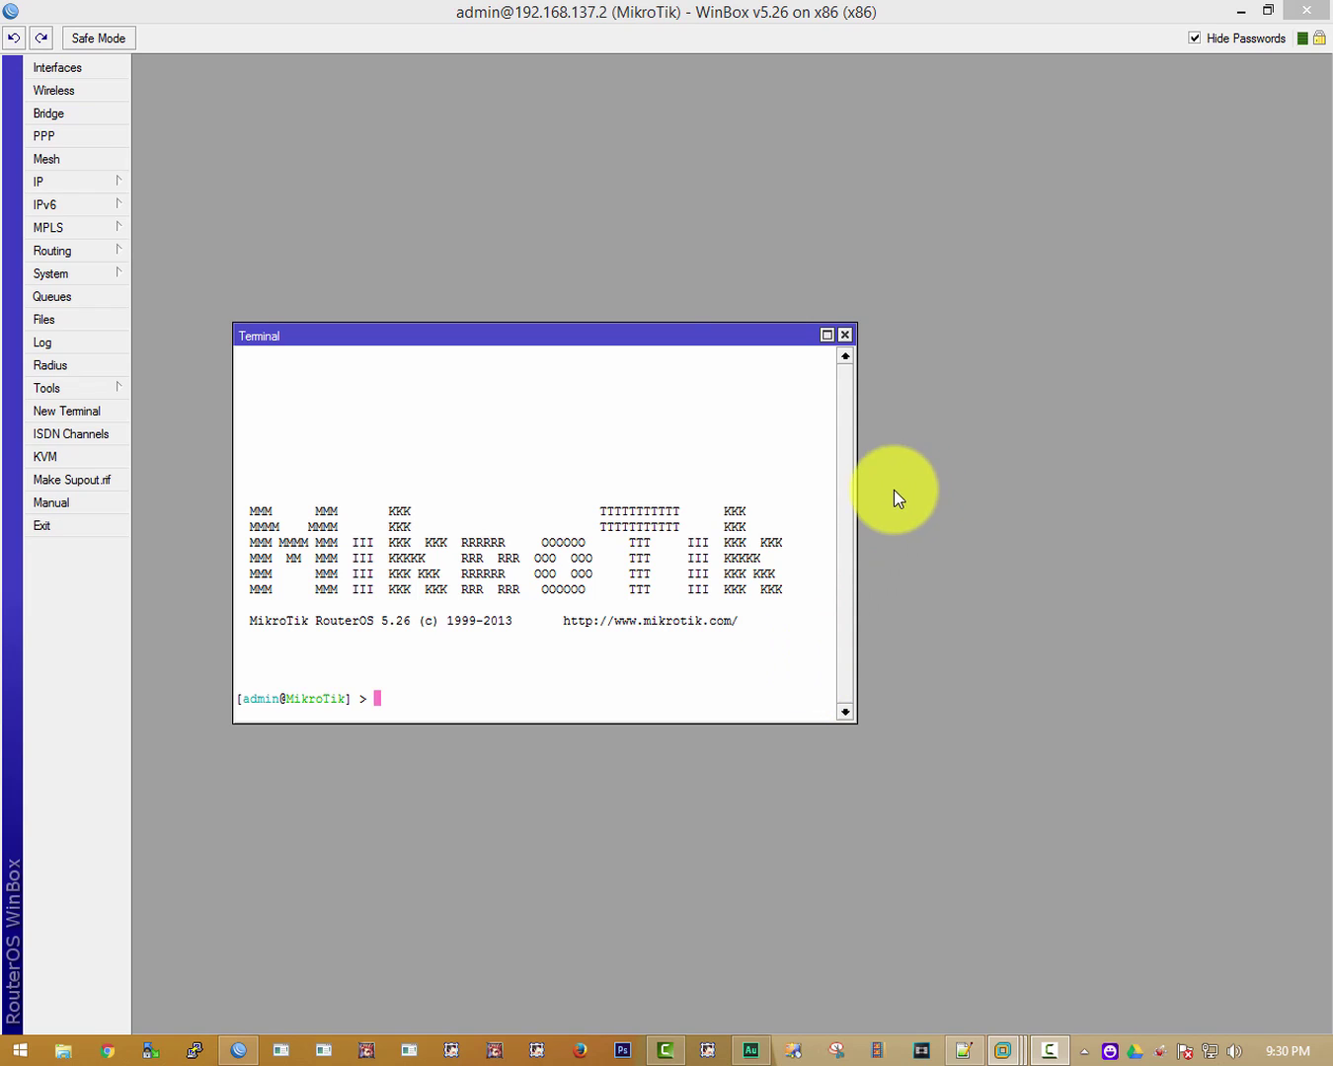
Close the Terminal, open System > Packages, and select the user-manager package (version 5.26).
click(845, 335)
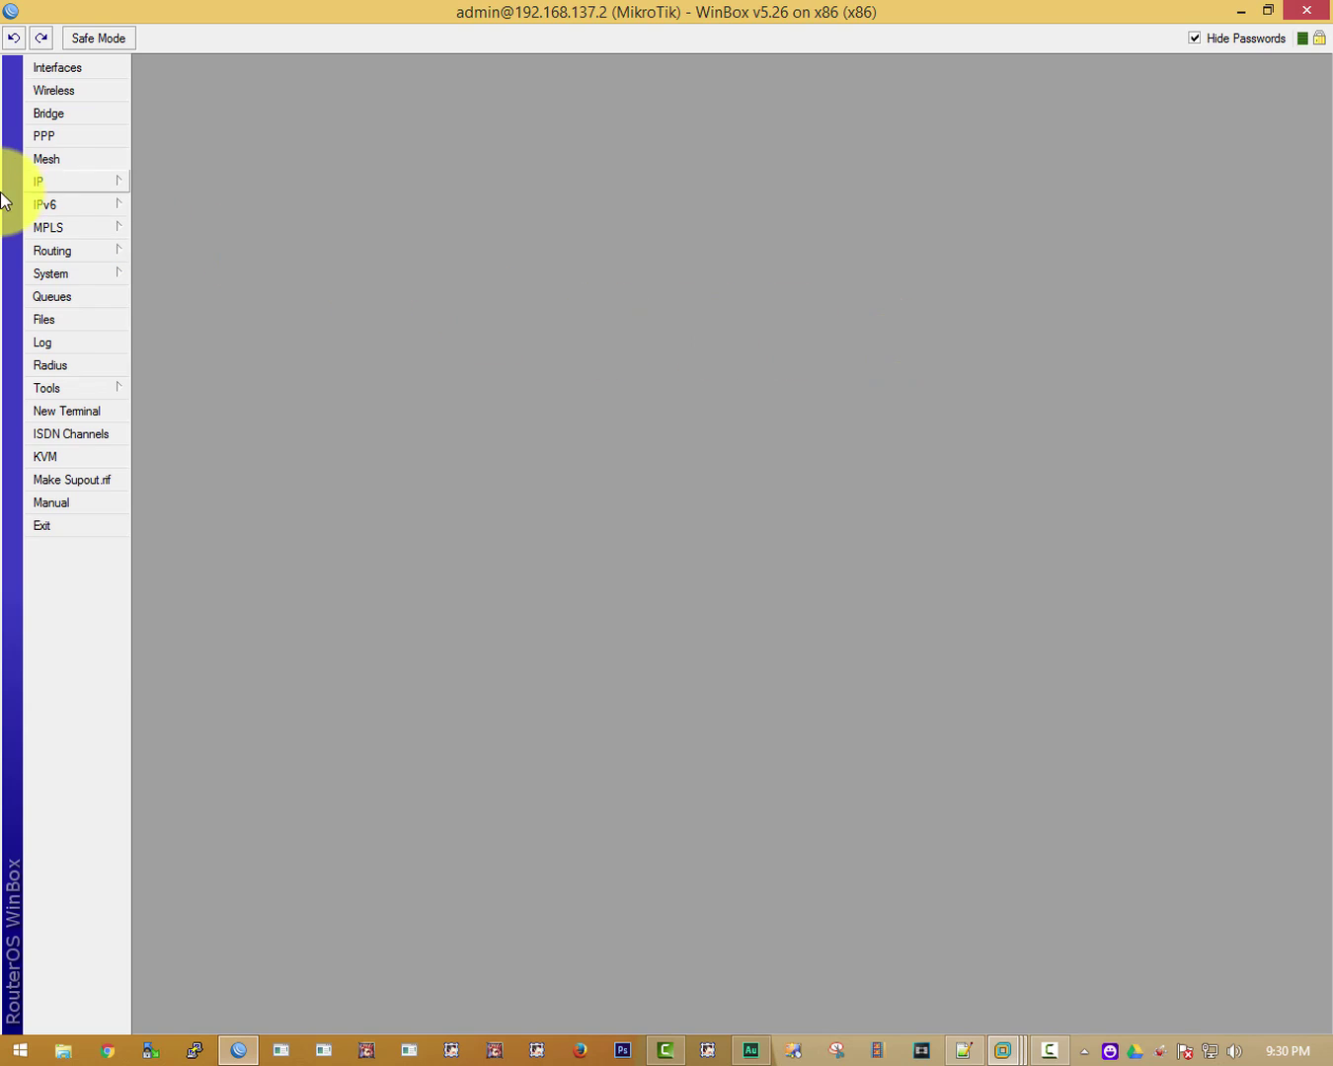
click(42, 182)
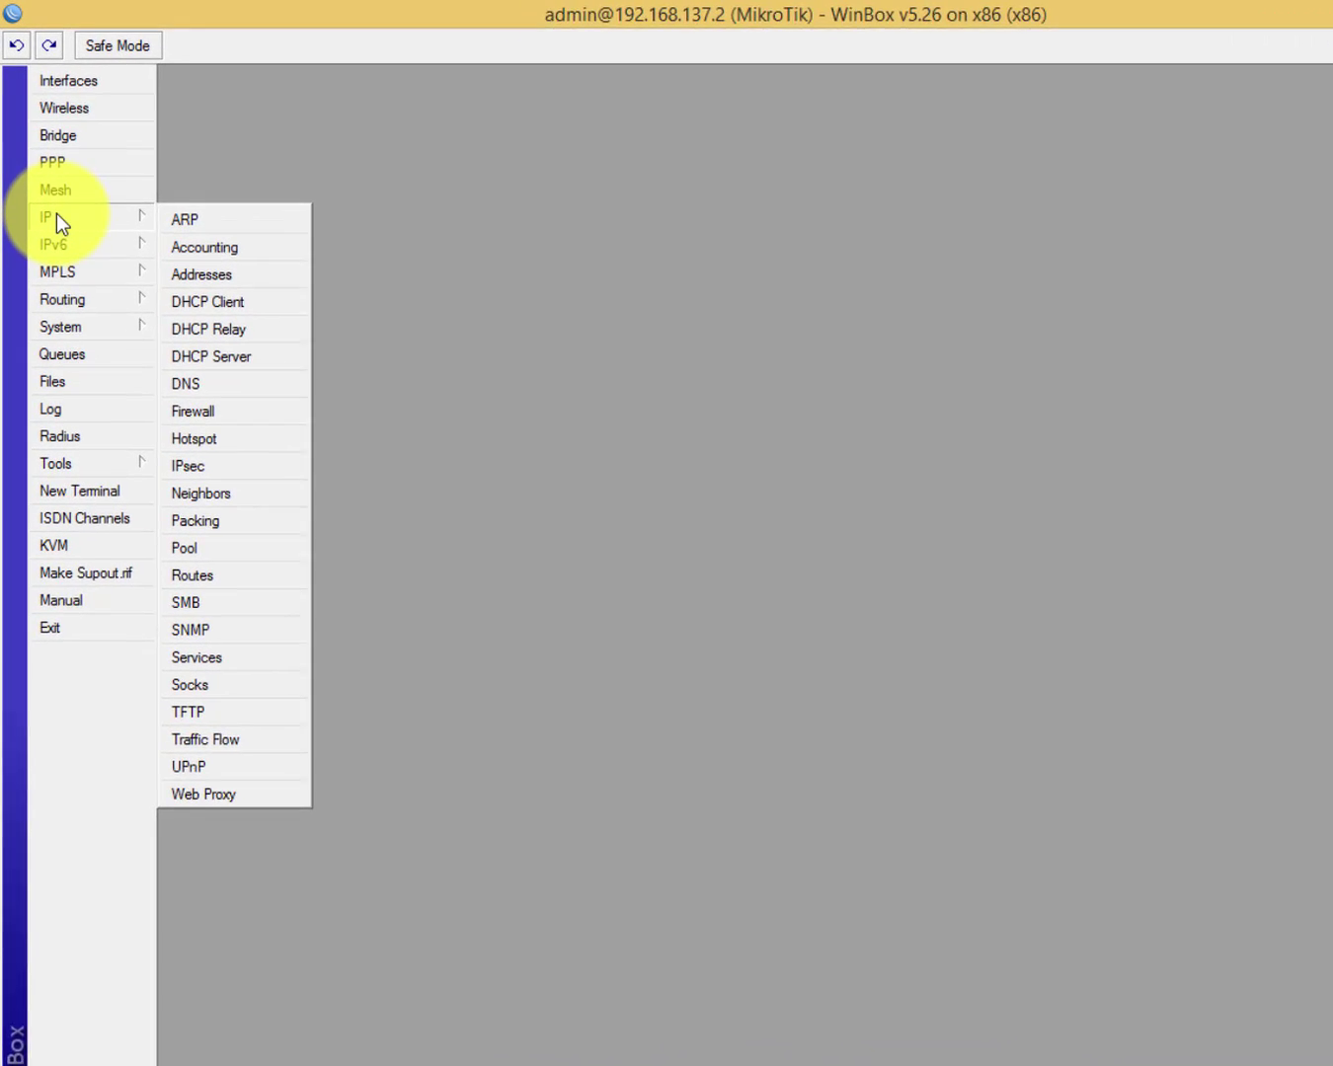
click(100, 441)
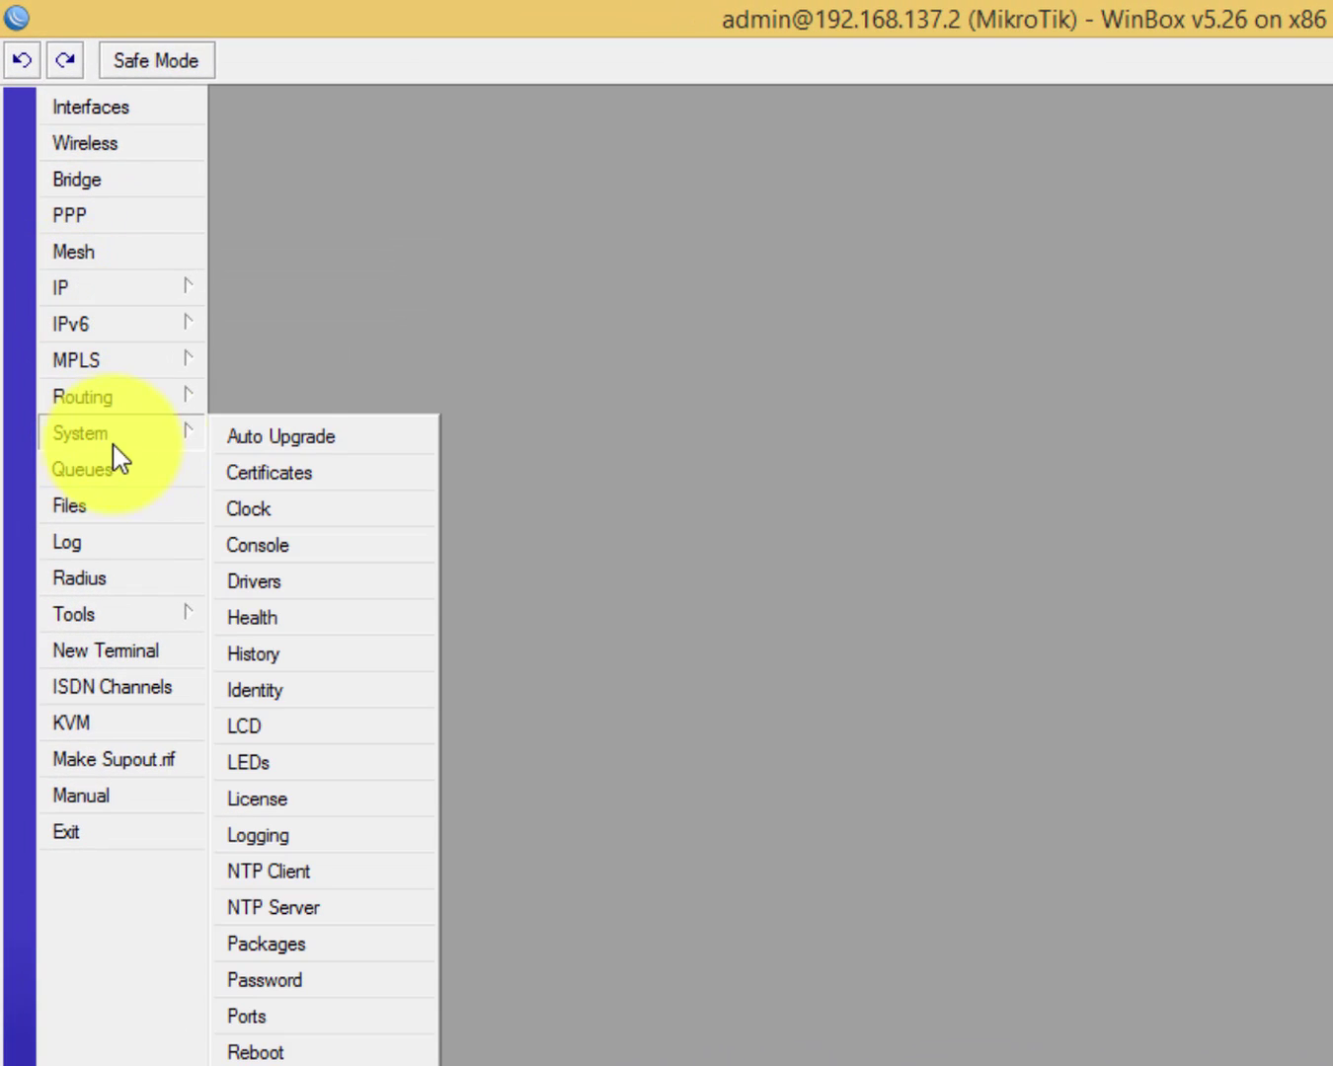
click(285, 946)
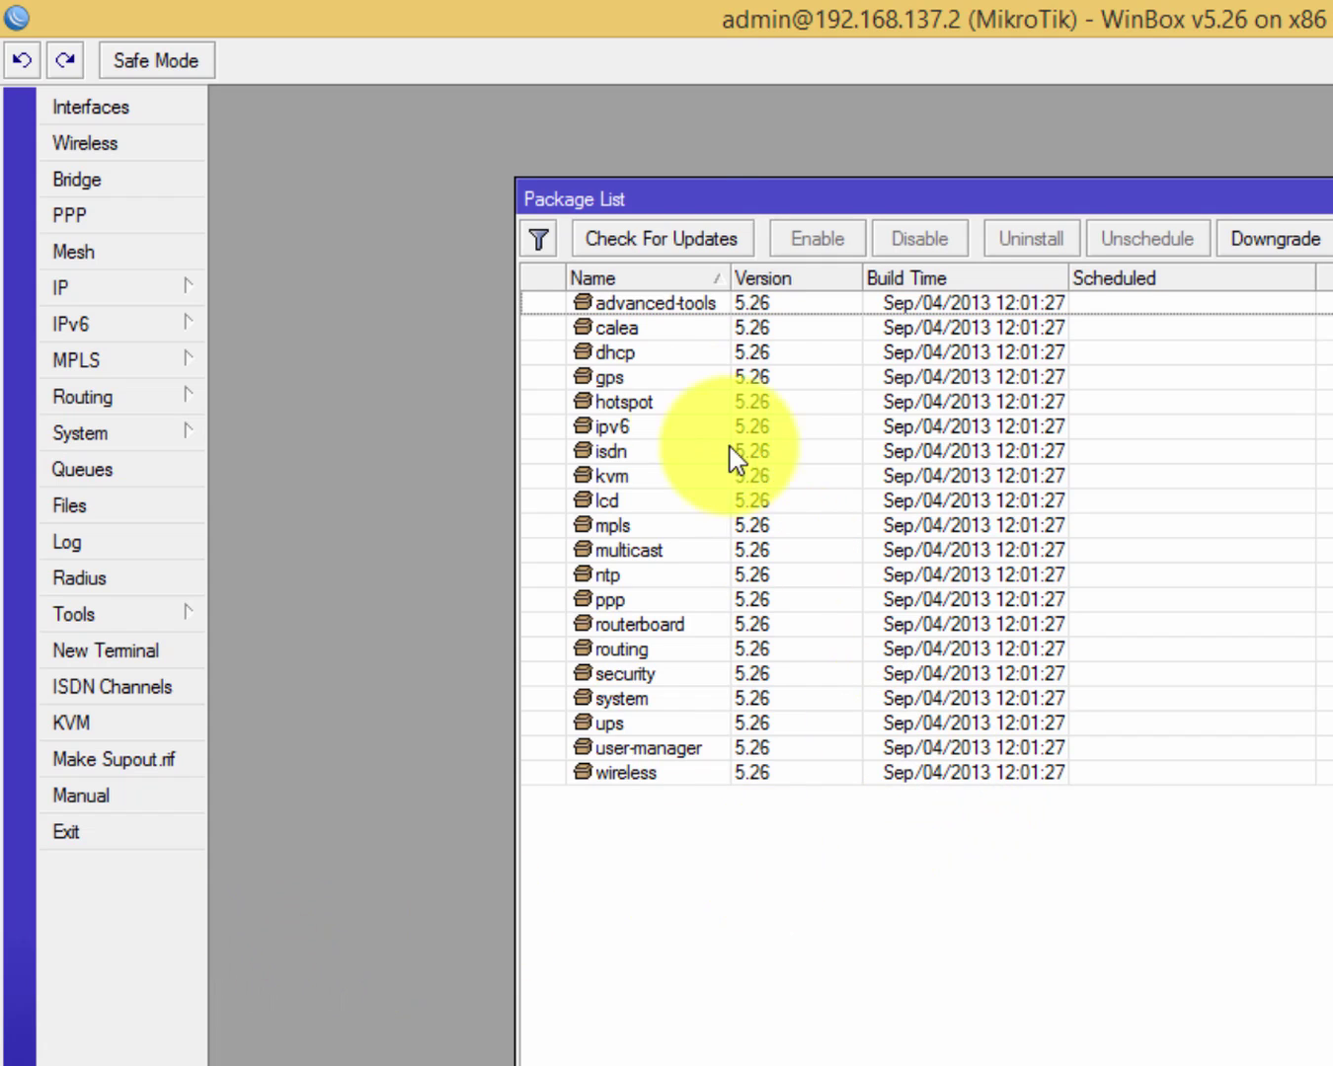
click(632, 748)
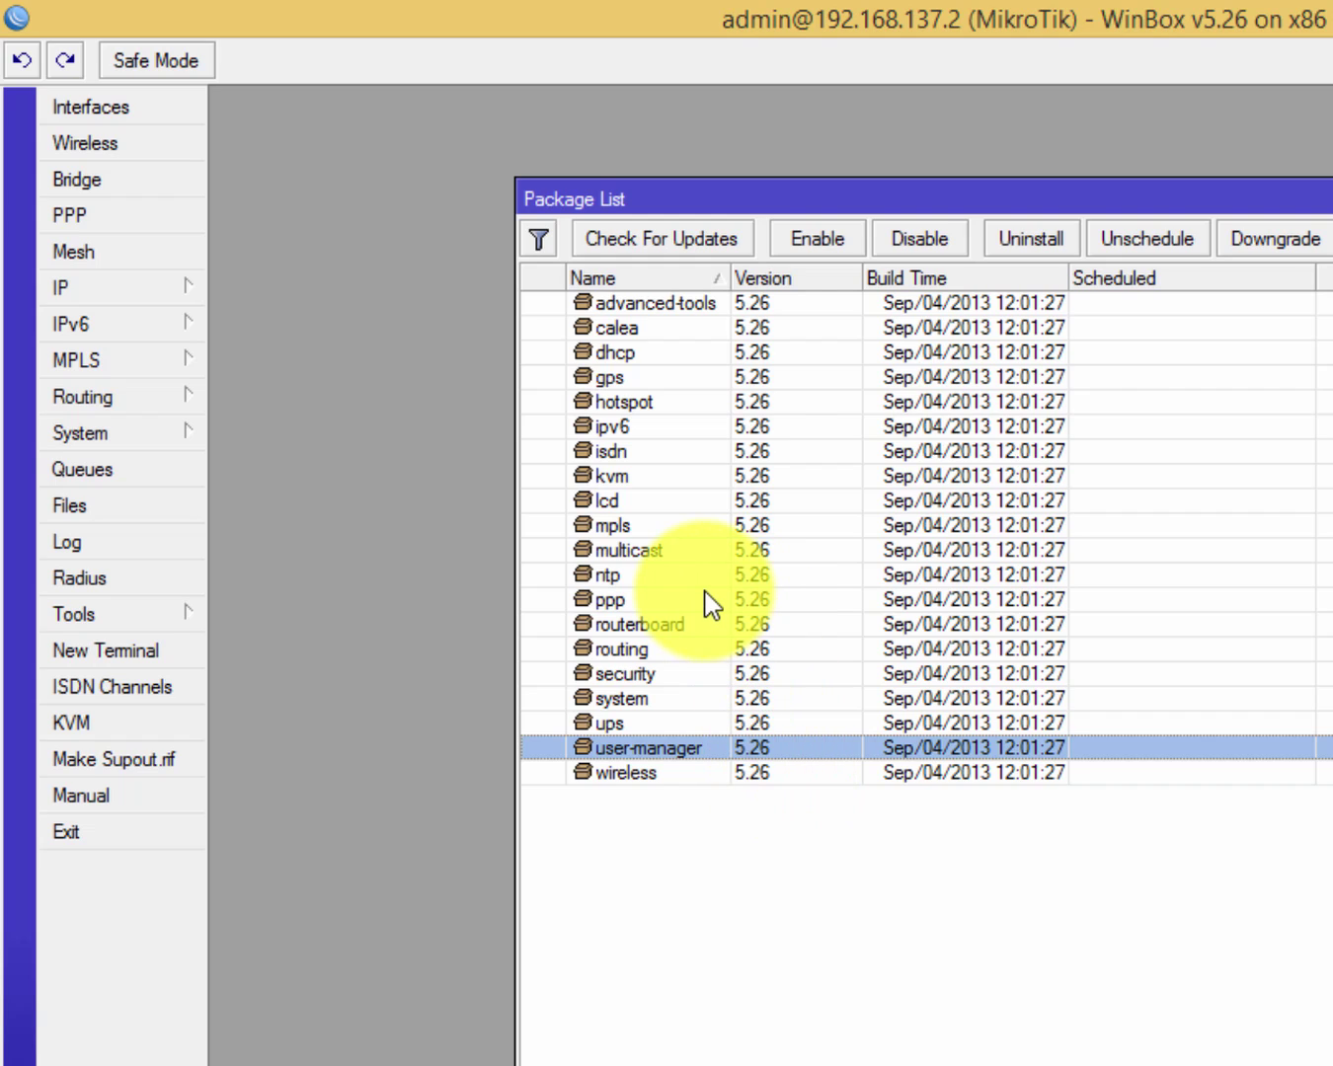
click(662, 498)
click(722, 773)
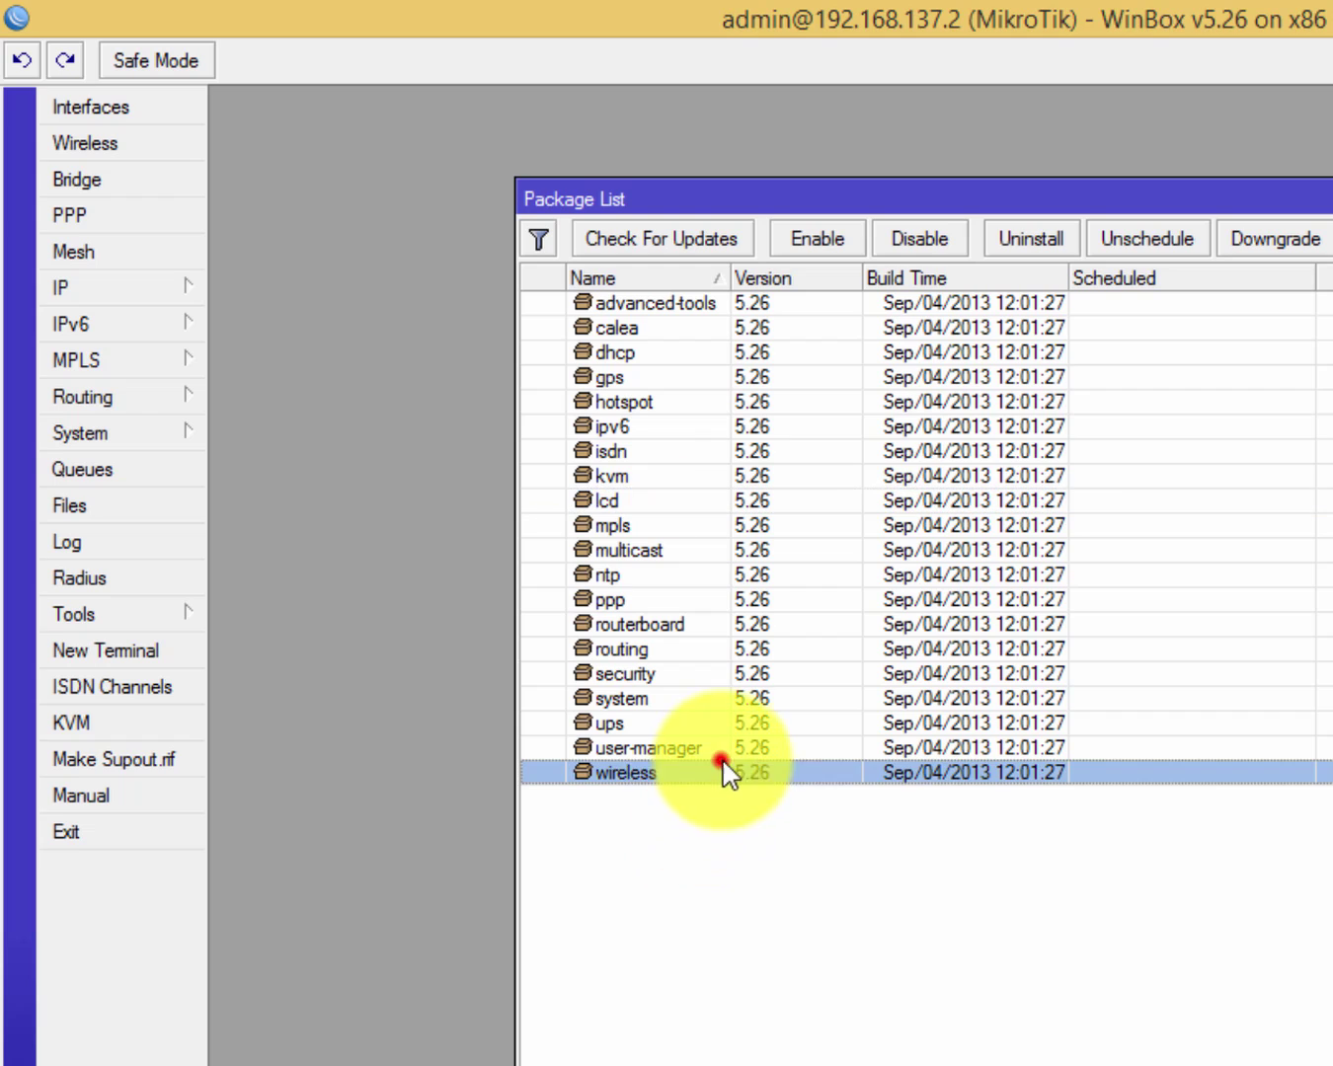
click(758, 749)
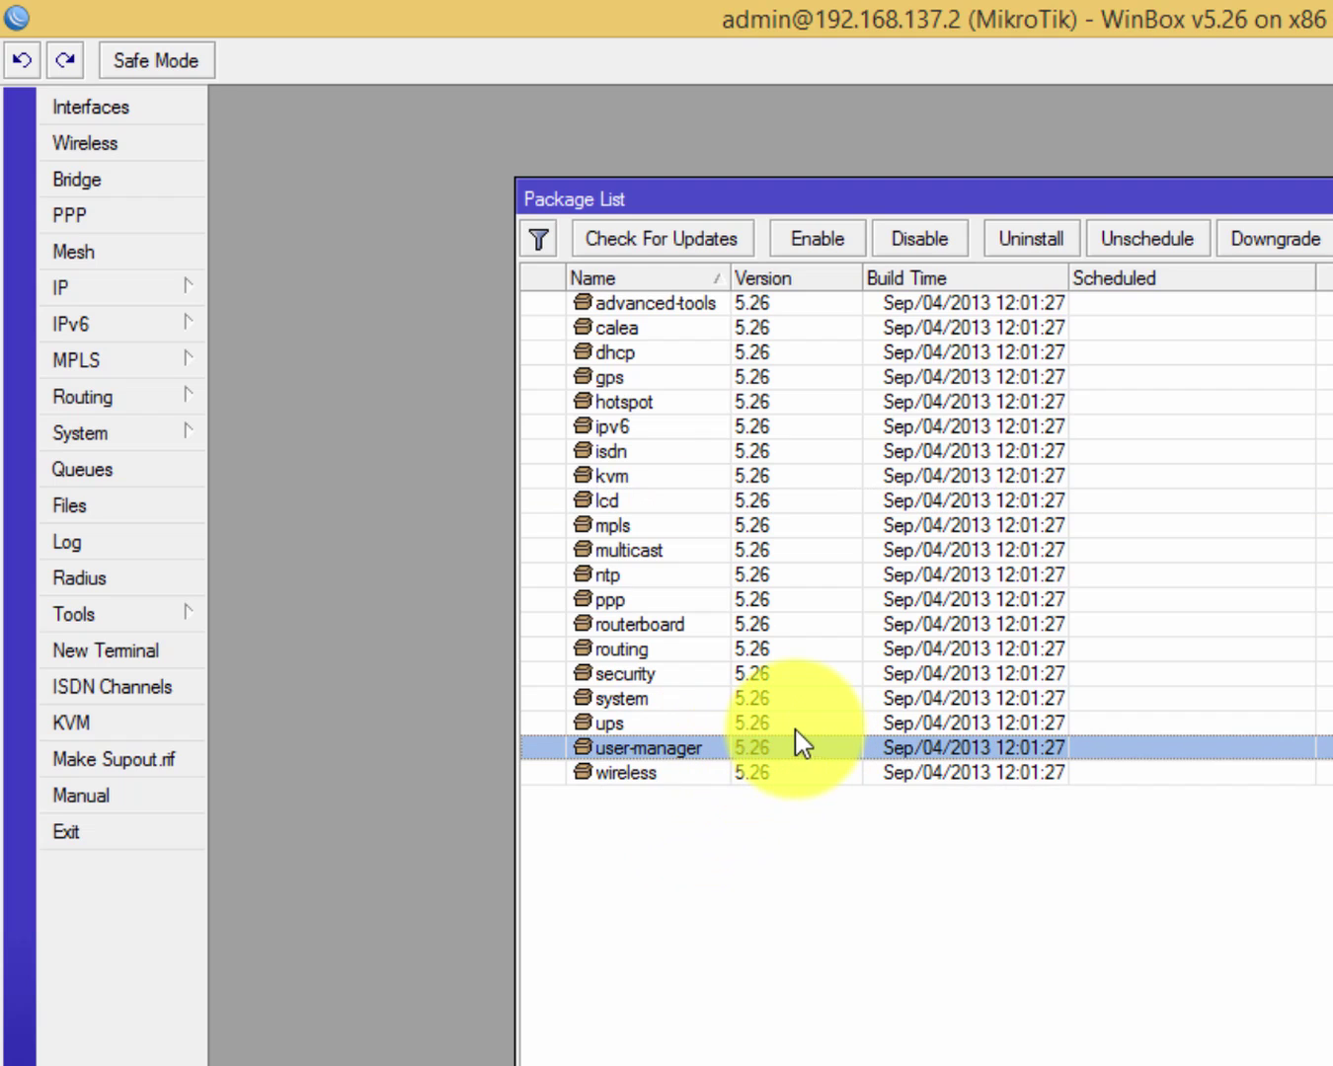
click(765, 622)
click(764, 746)
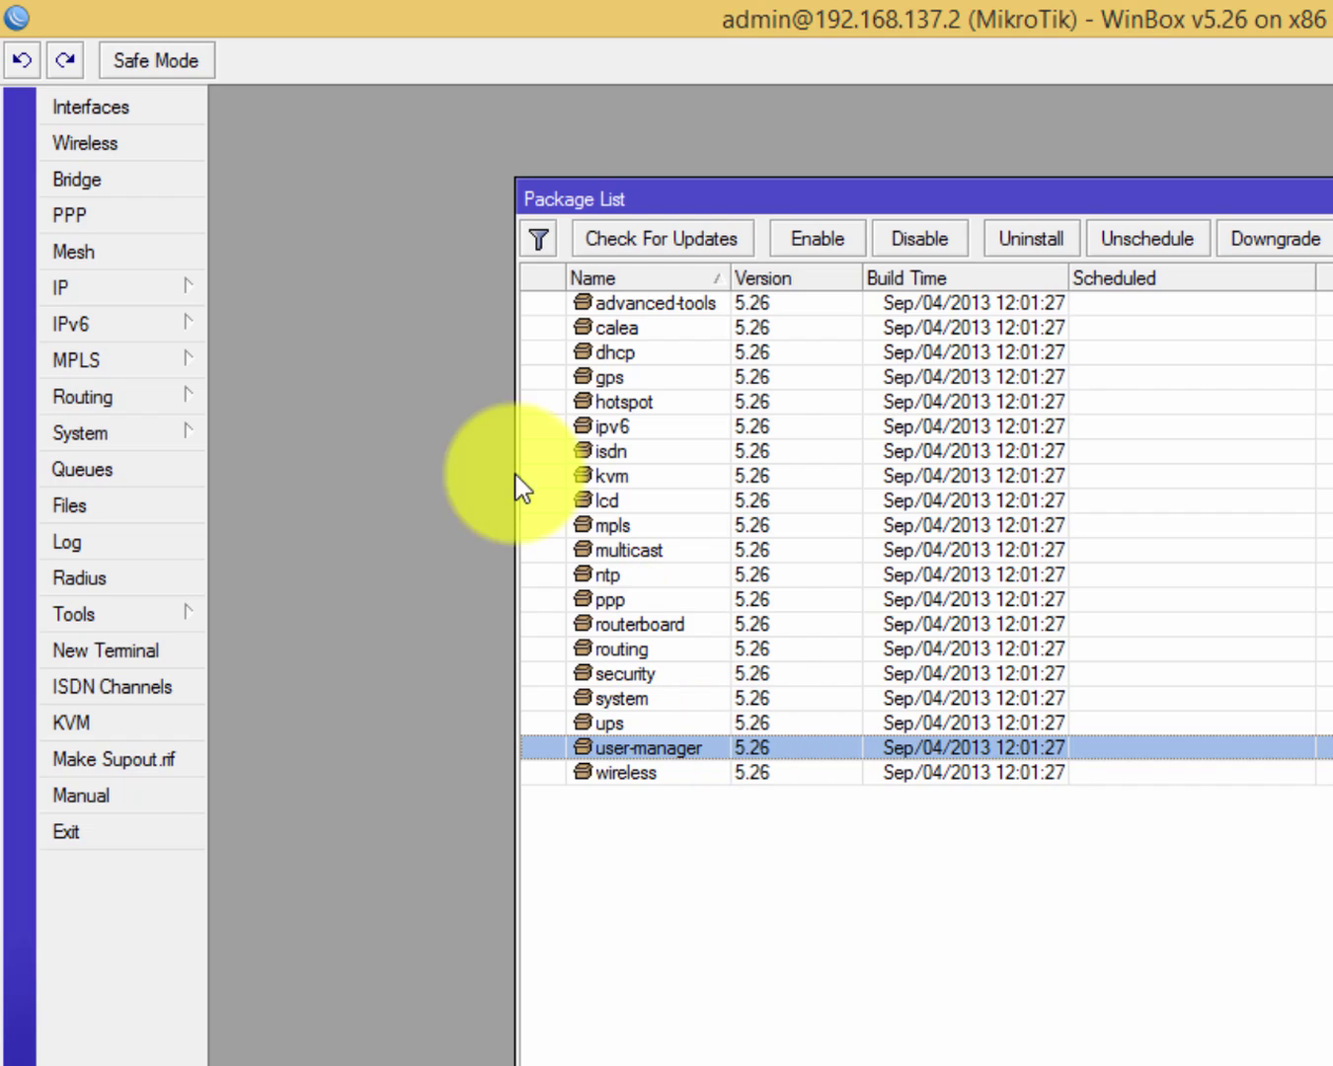
click(158, 293)
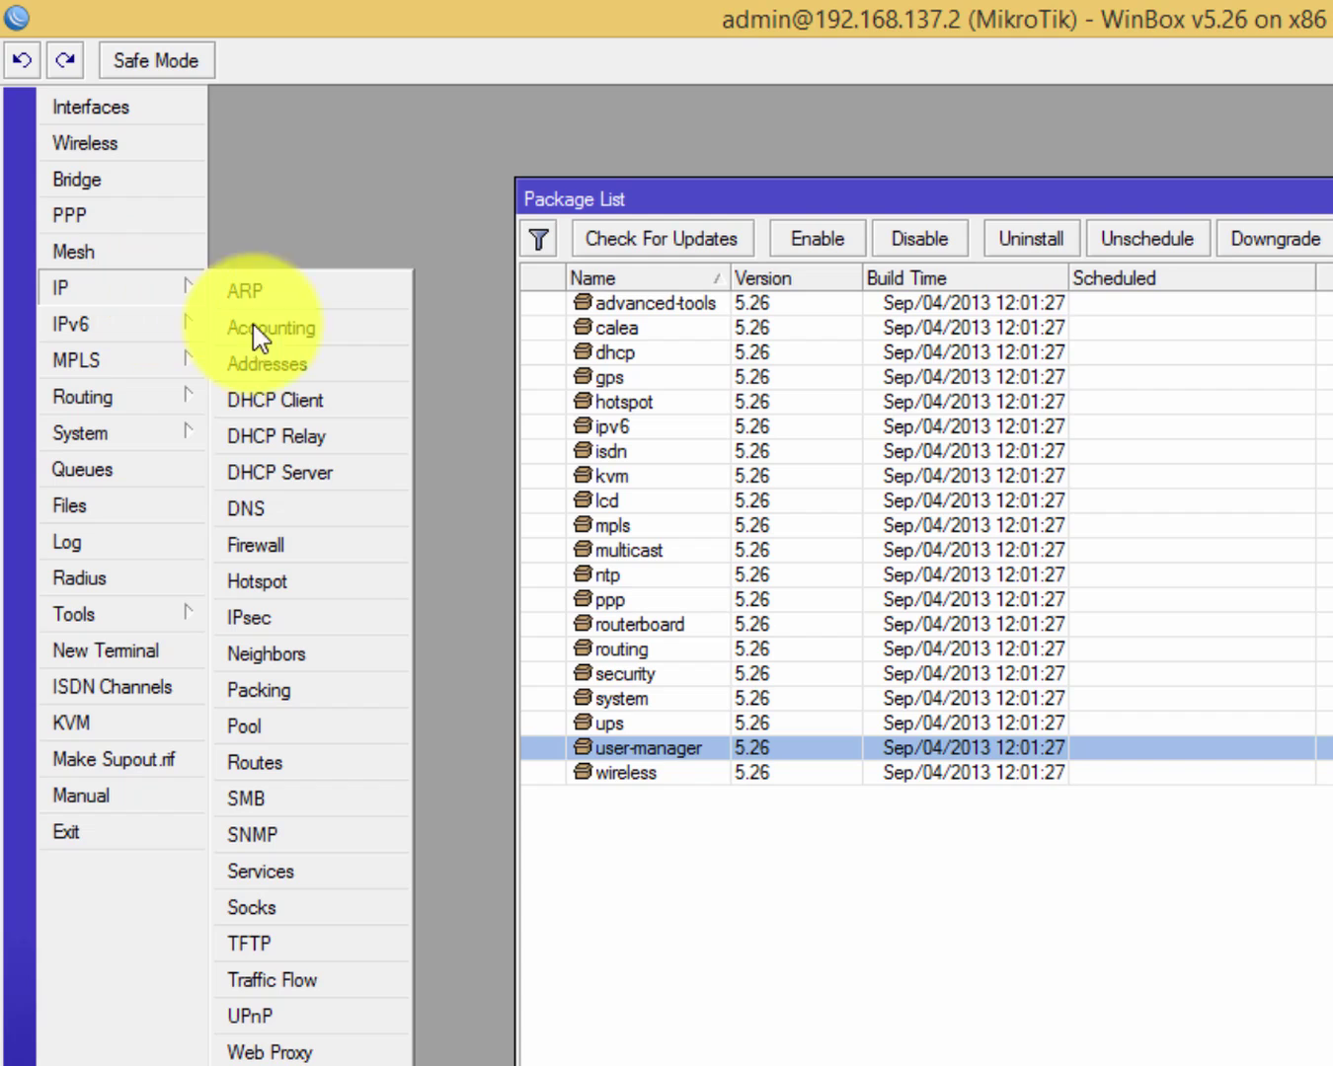
Open IP > Addresses and widen the Address List window.
click(315, 364)
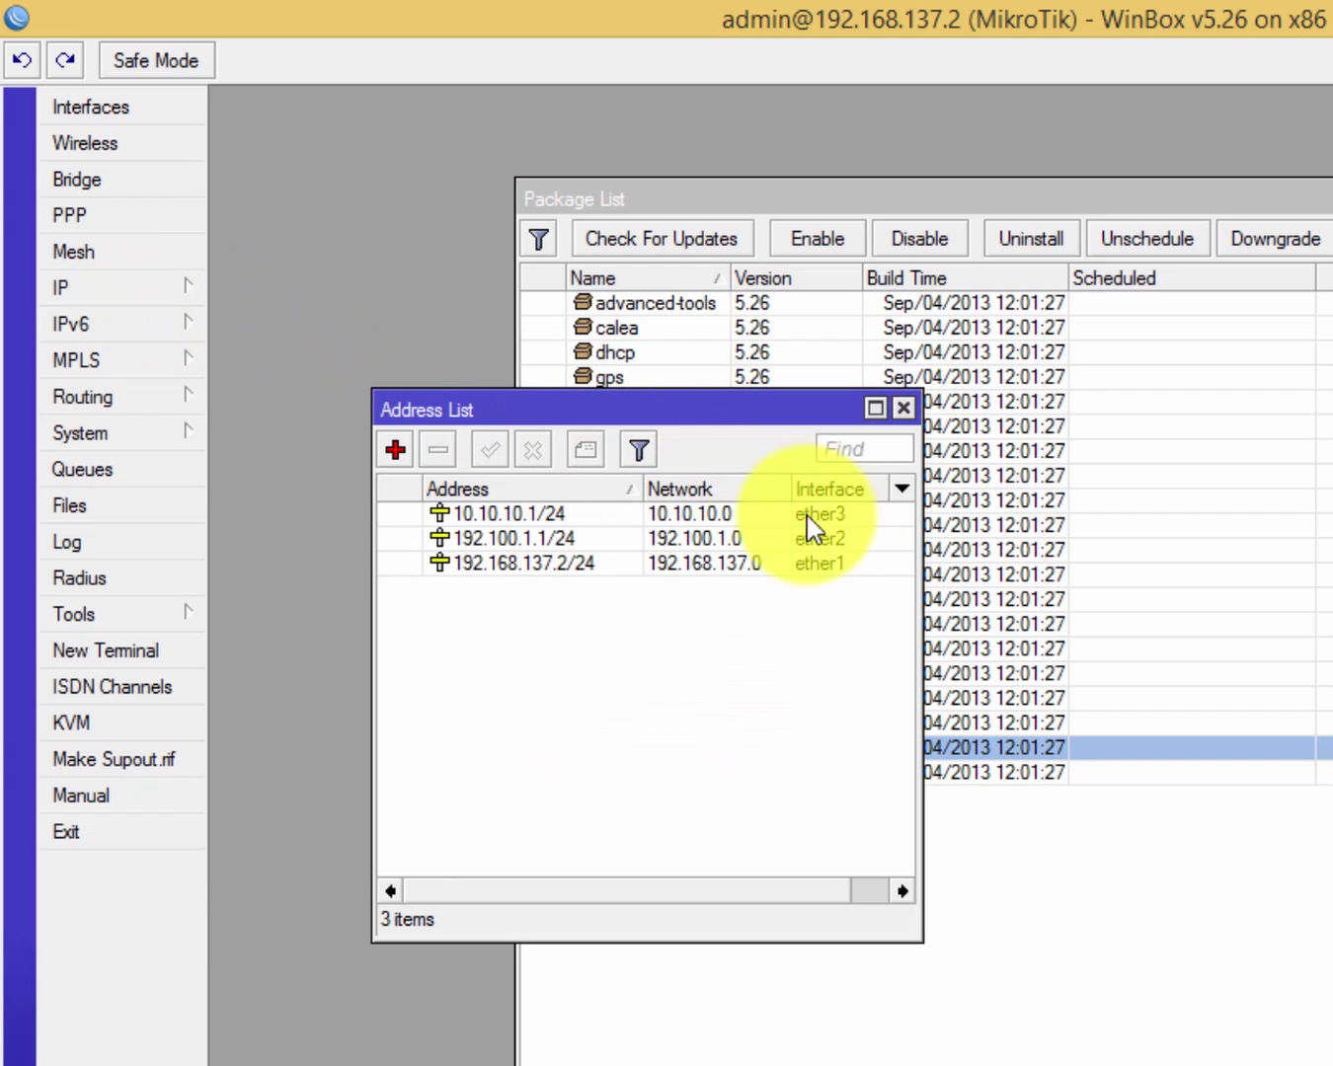
click(803, 564)
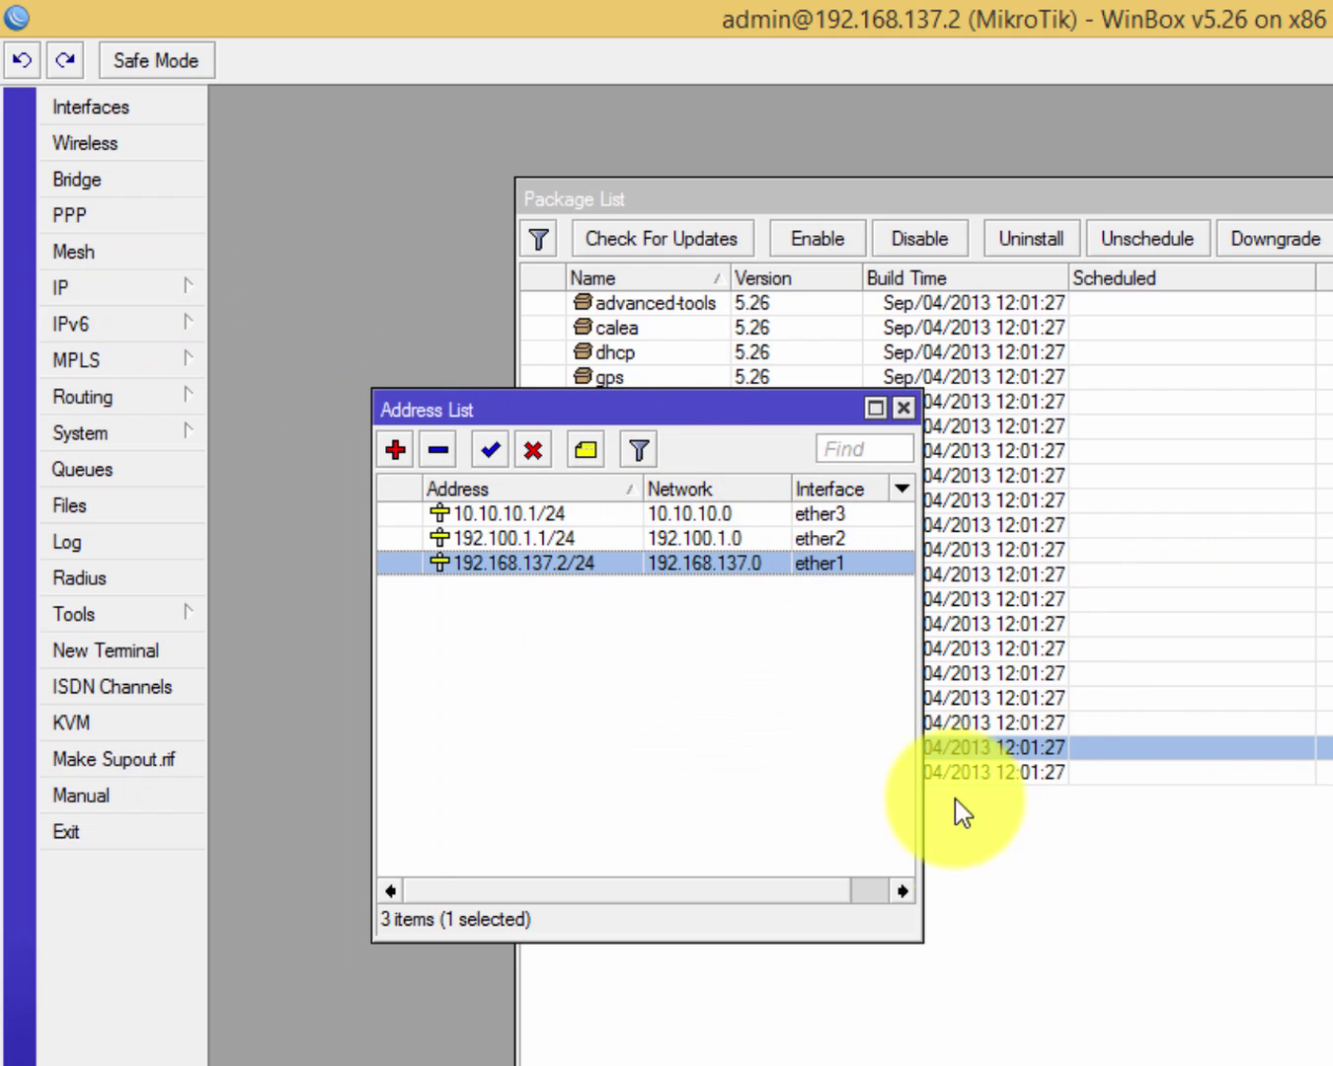
drag(921, 942, 1331, 912)
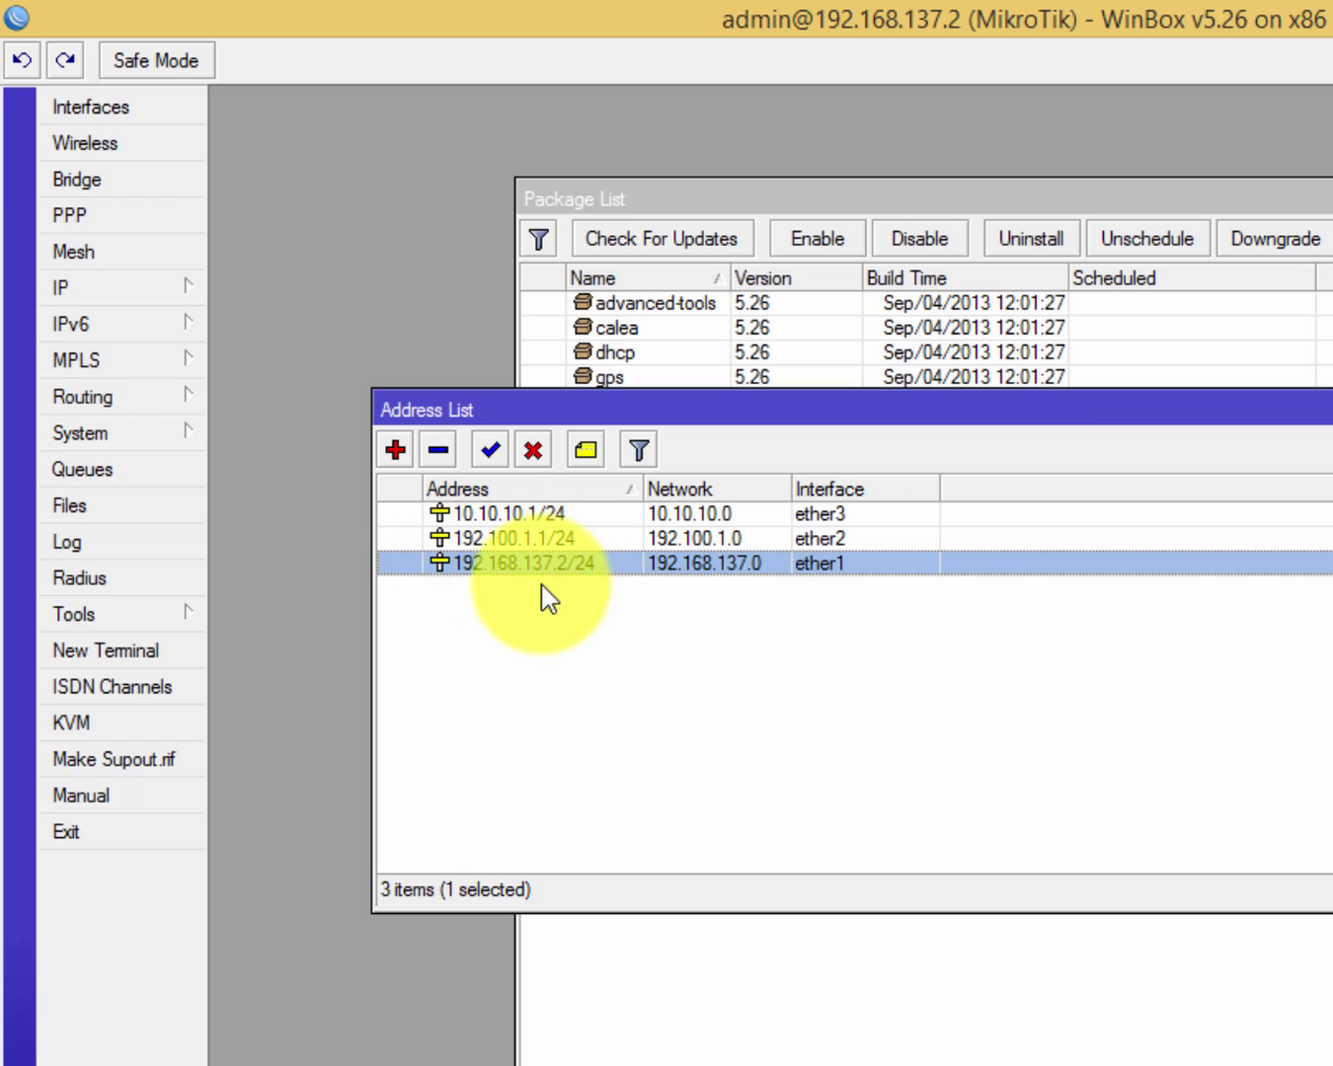
Compare the 192.100.1.1/24 and 192.168.137.2/24 entries, then switch to the Windows 7 machine.
click(511, 540)
click(514, 562)
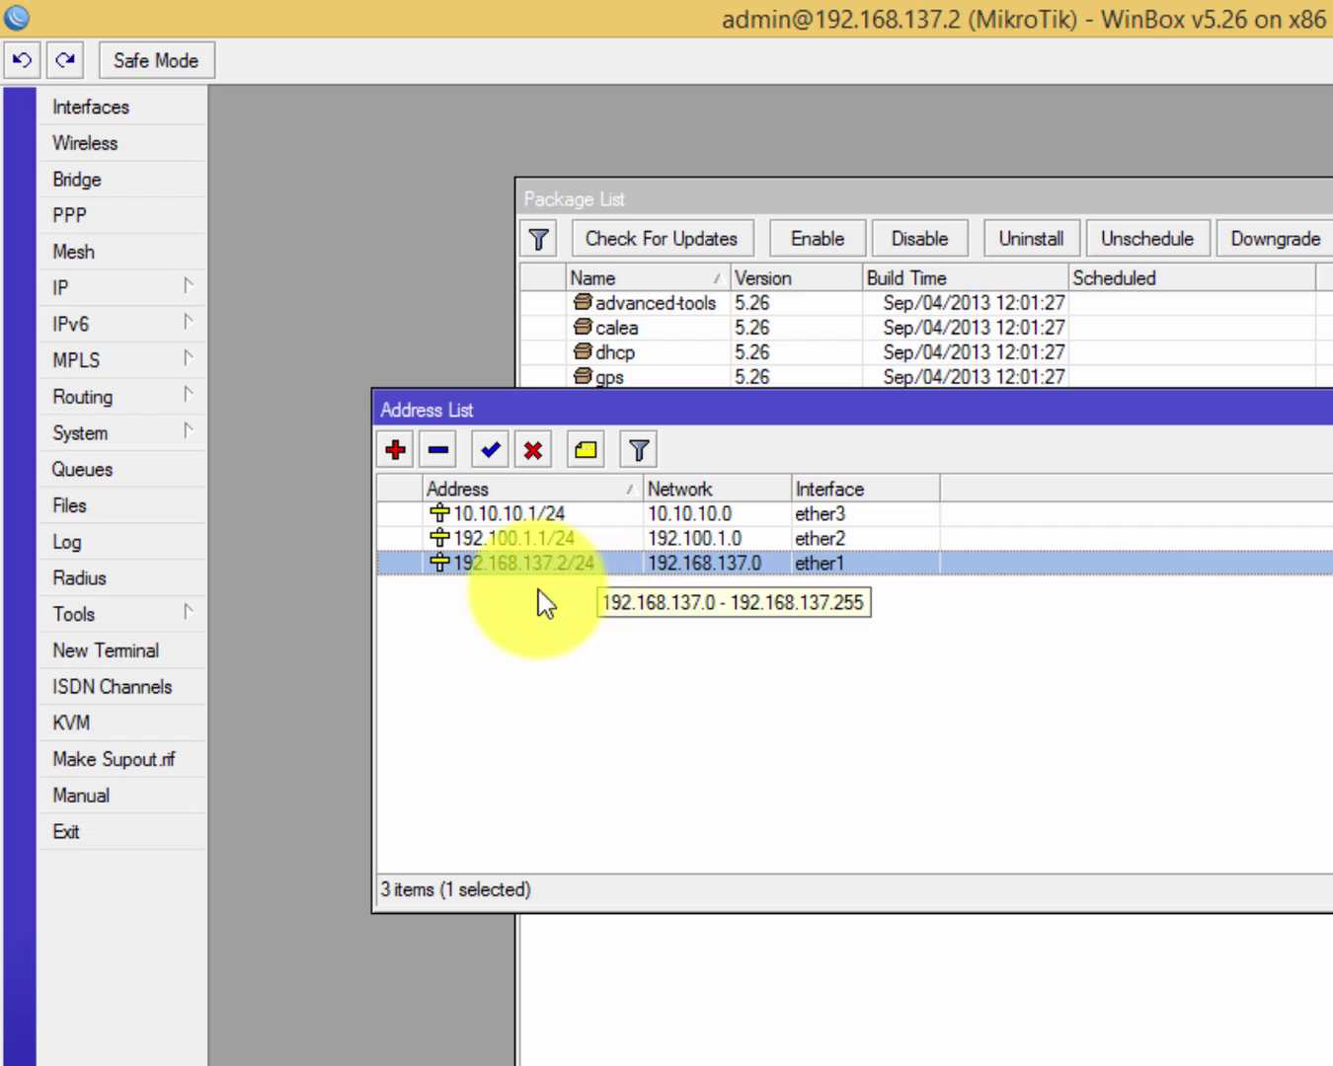
click(580, 538)
click(577, 562)
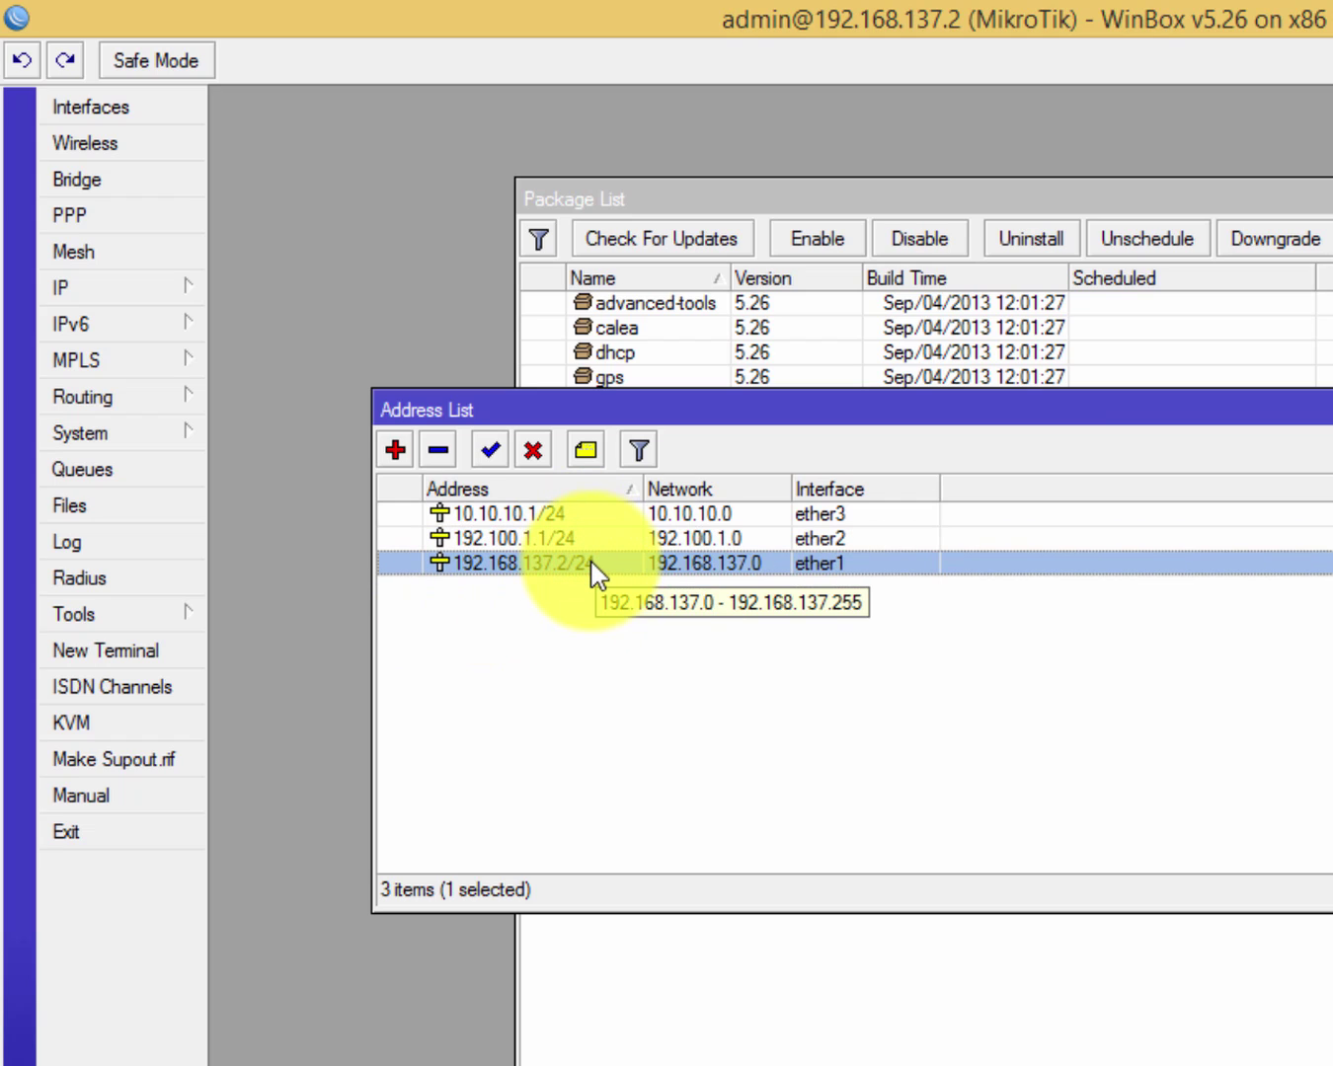
click(524, 539)
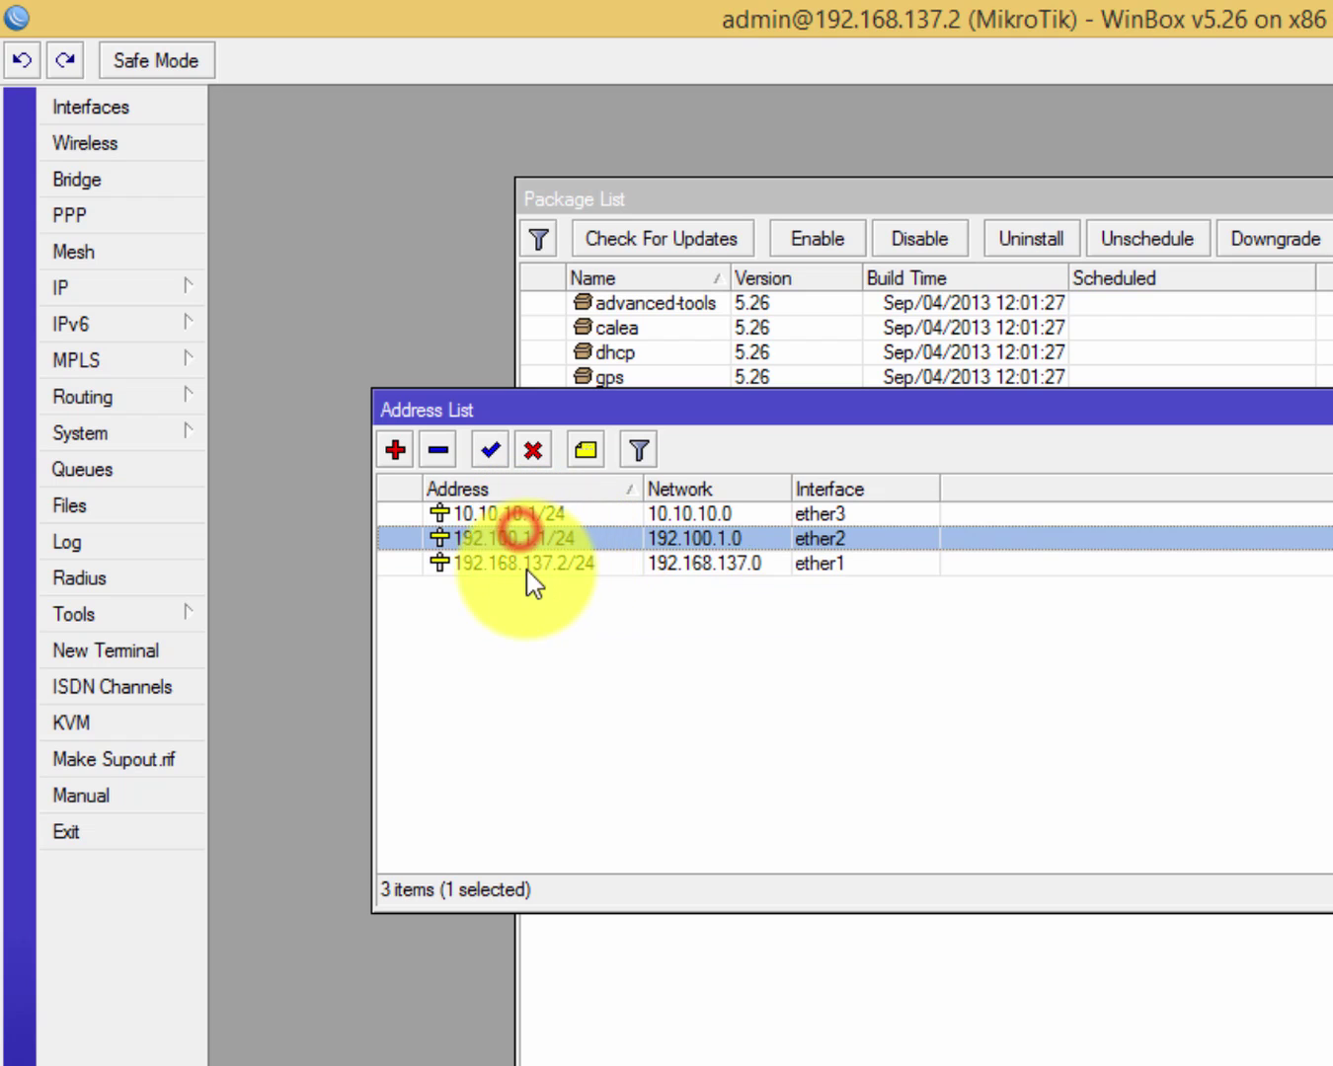
click(525, 570)
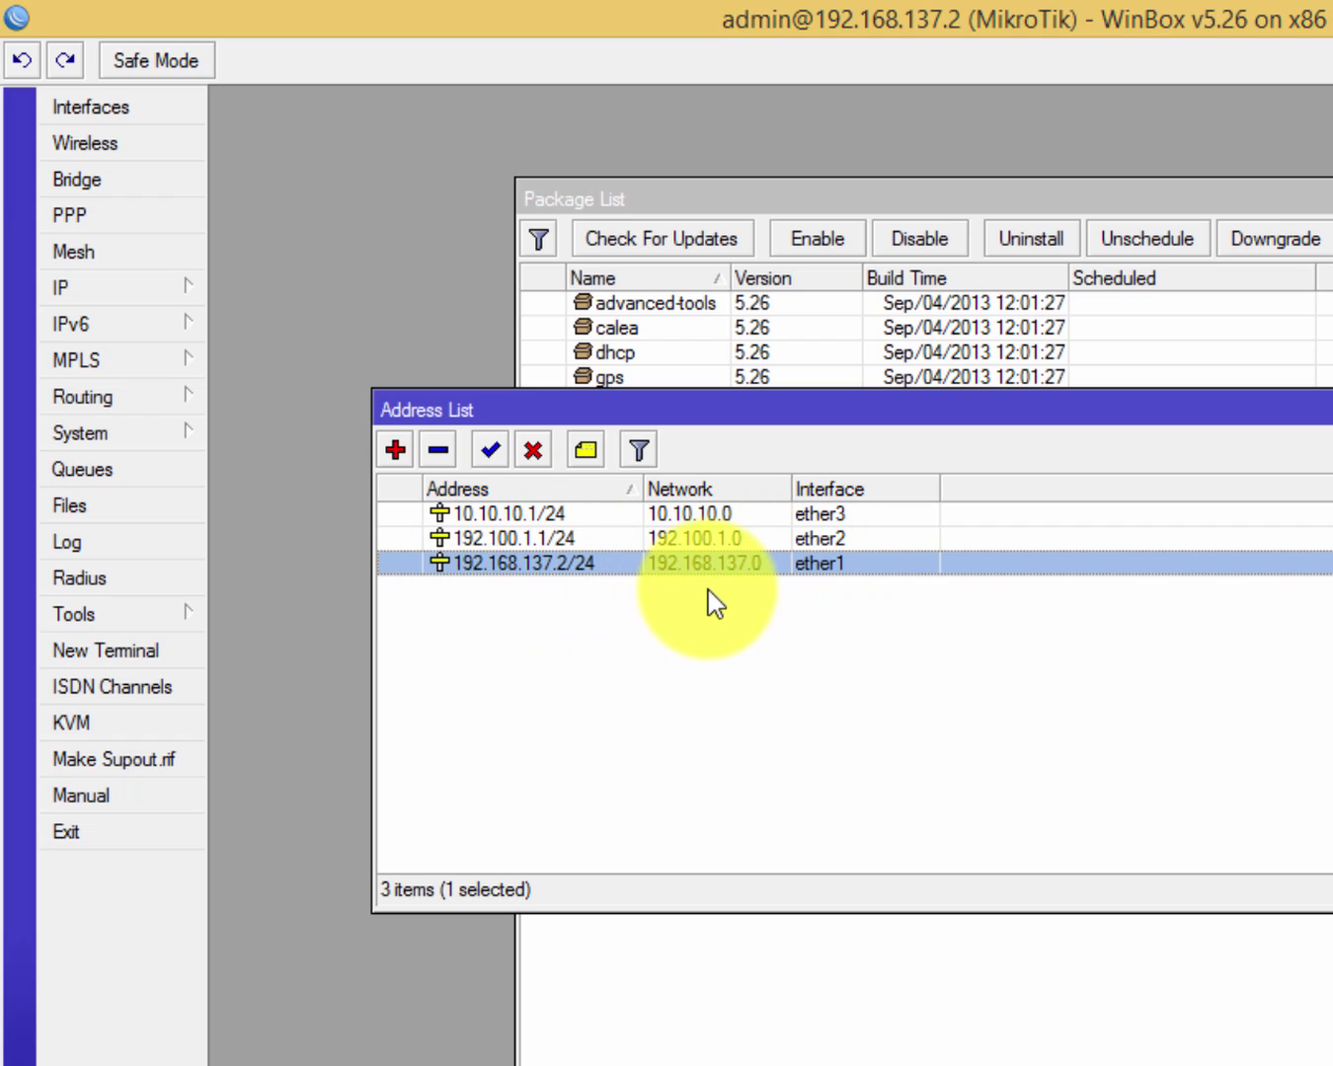
click(534, 563)
click(525, 538)
click(544, 562)
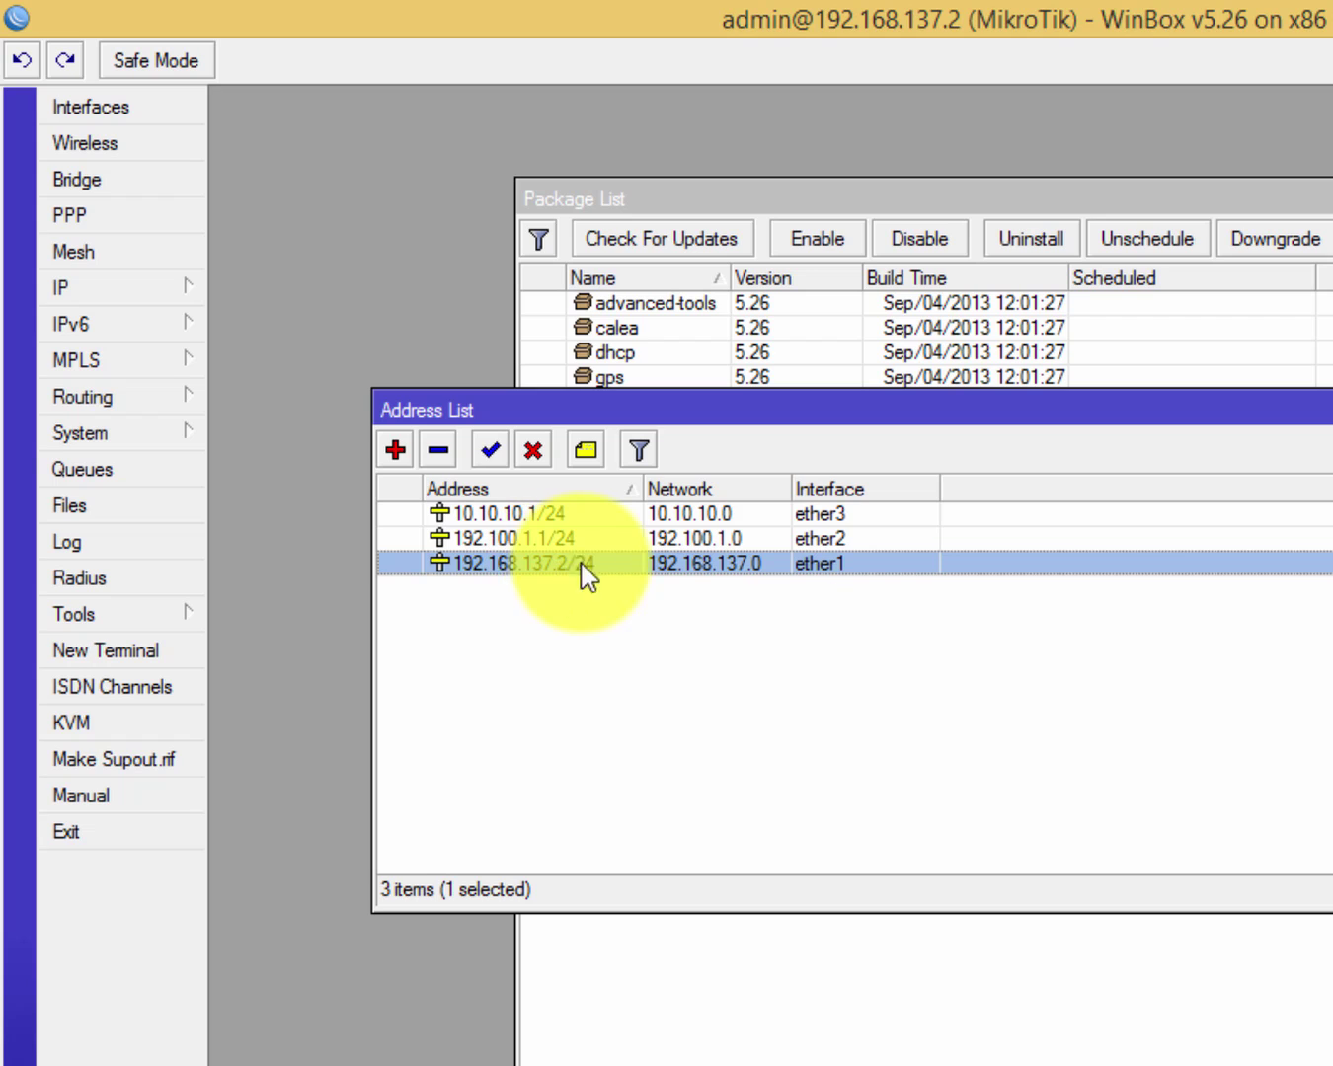
click(716, 540)
click(611, 562)
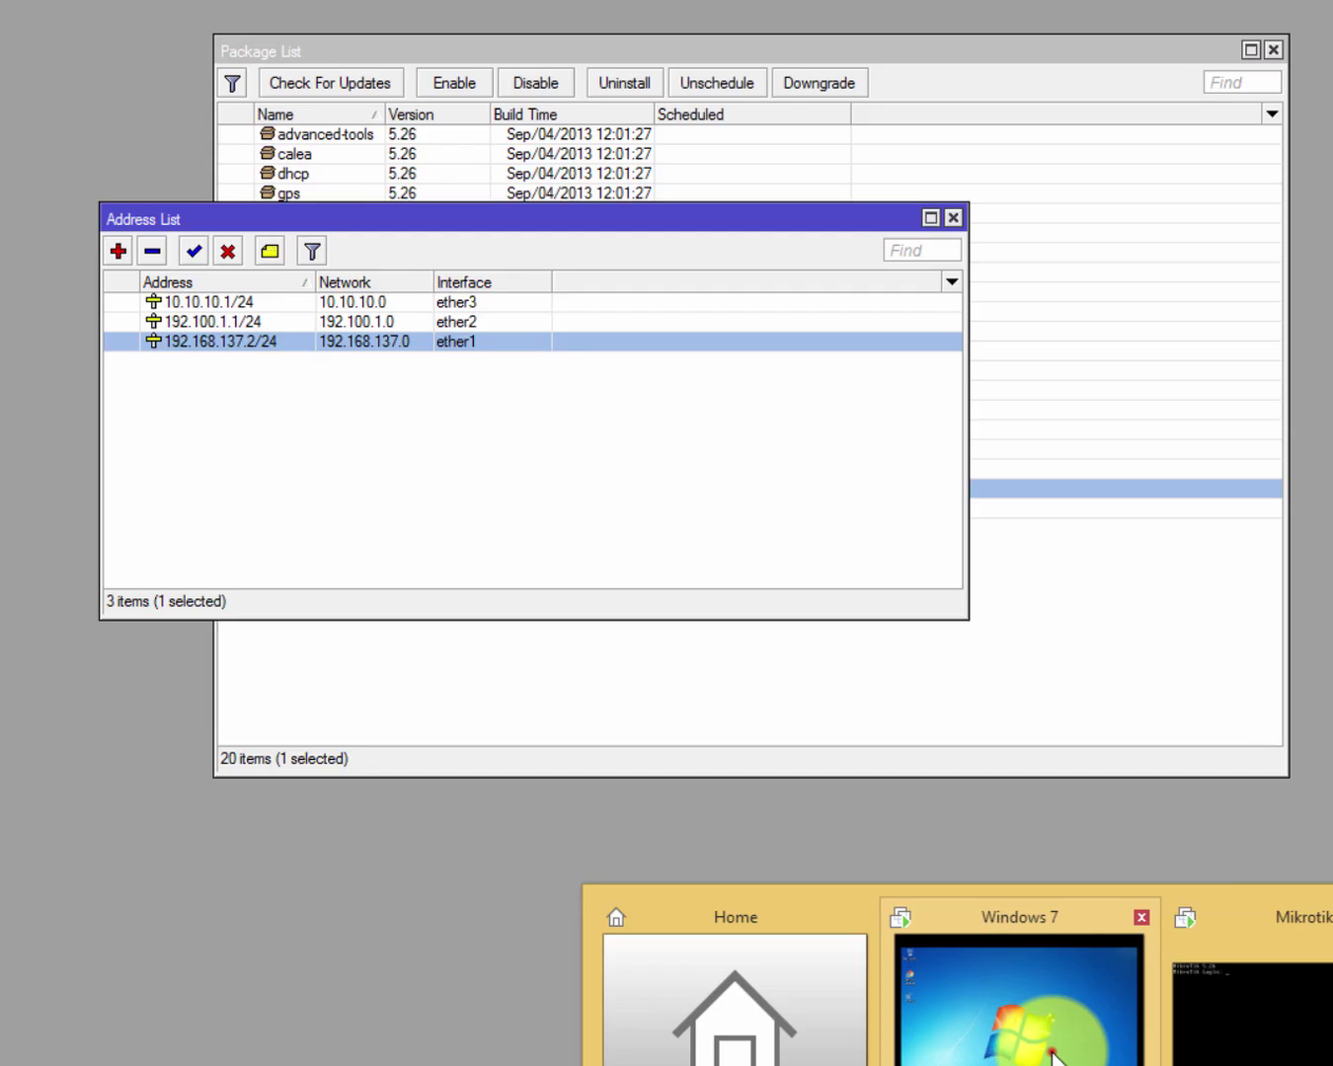
click(1056, 1013)
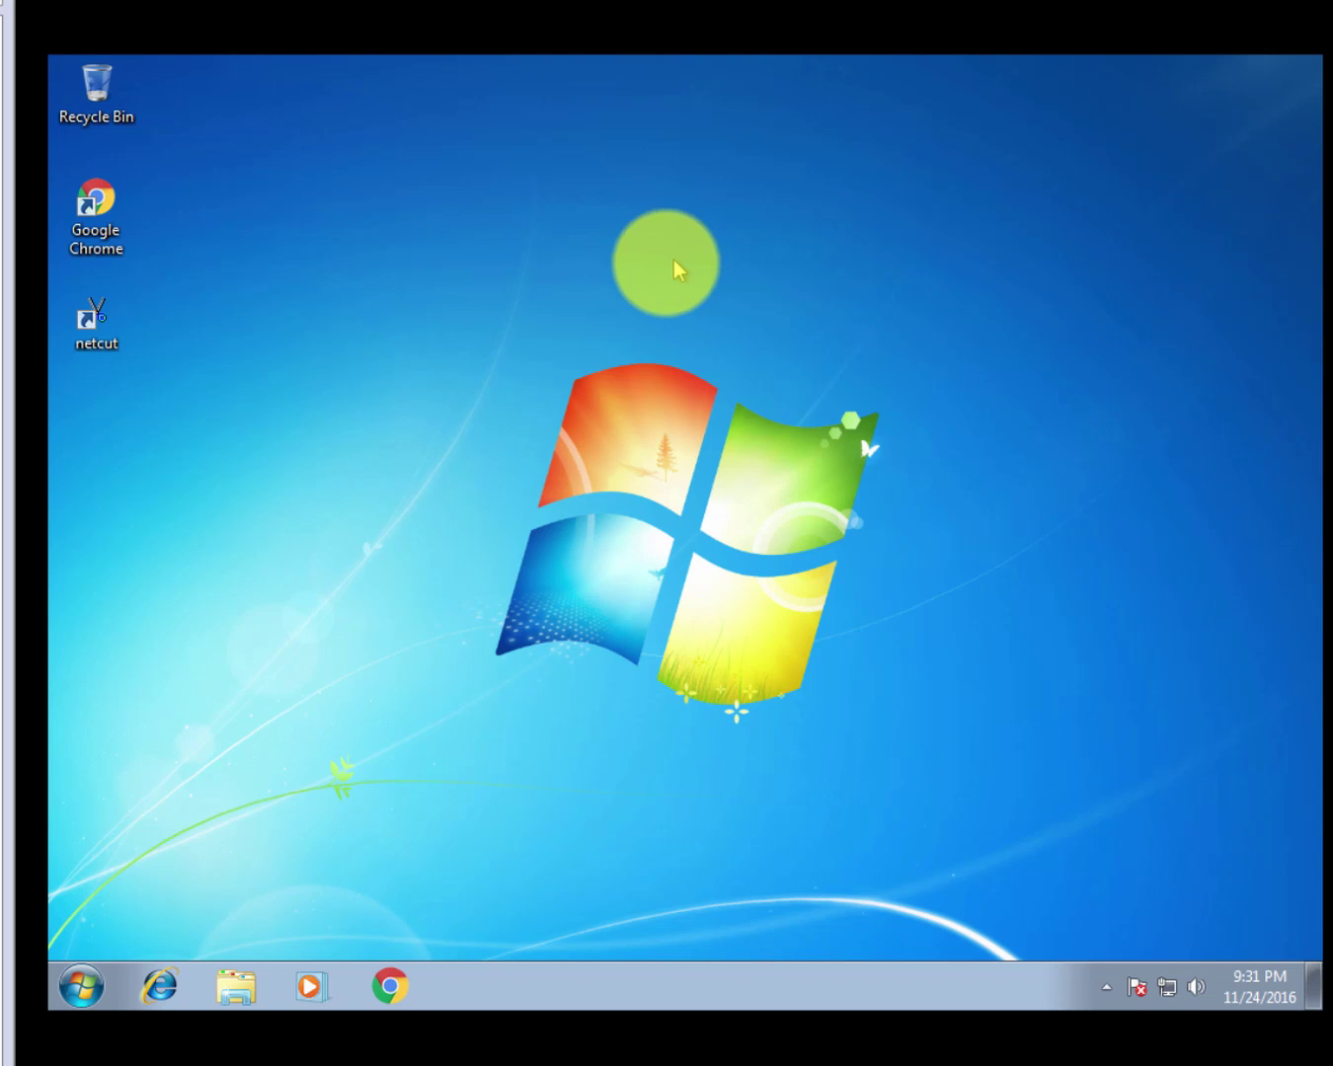
In Chrome, log into the hotspot as admin with its password and close the status popup.
click(389, 984)
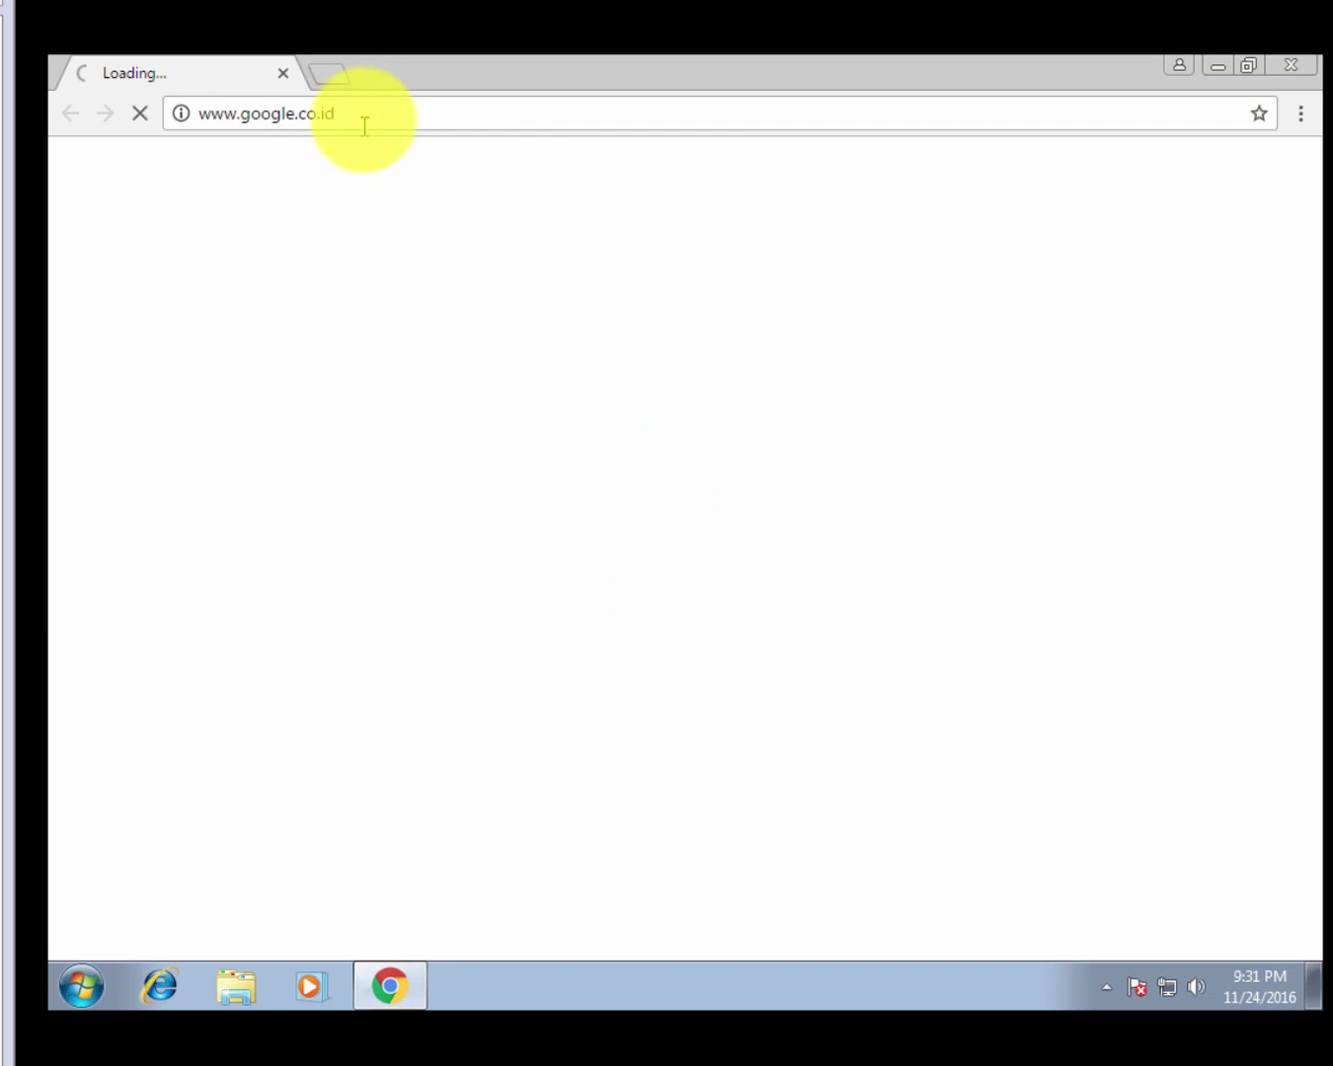
click(367, 113)
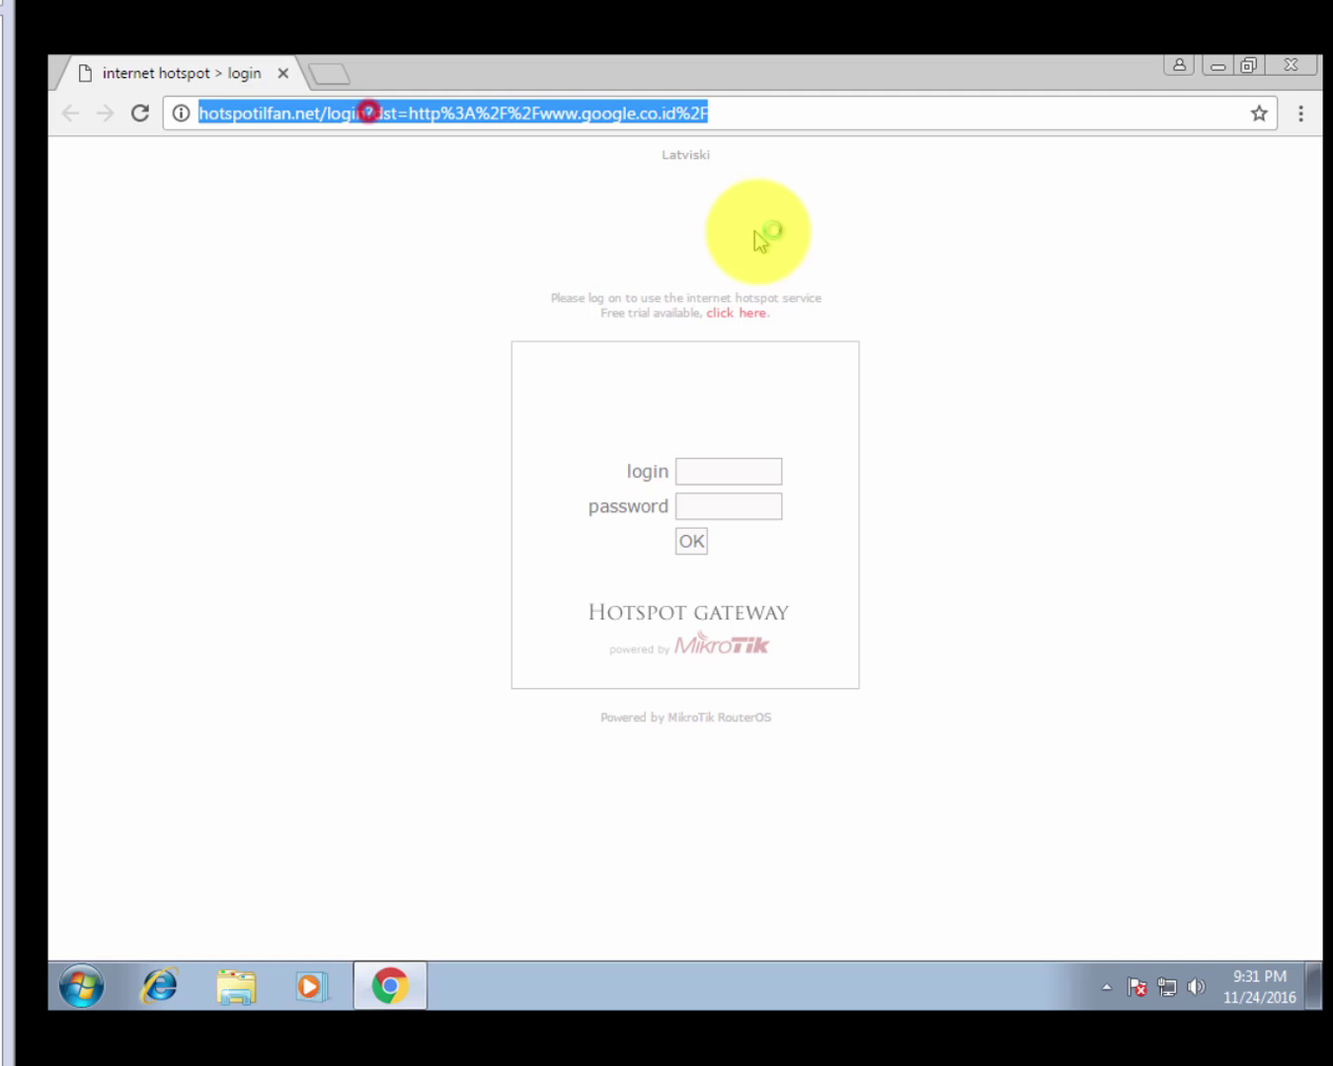
click(691, 471)
text(admin)
key(Tab)
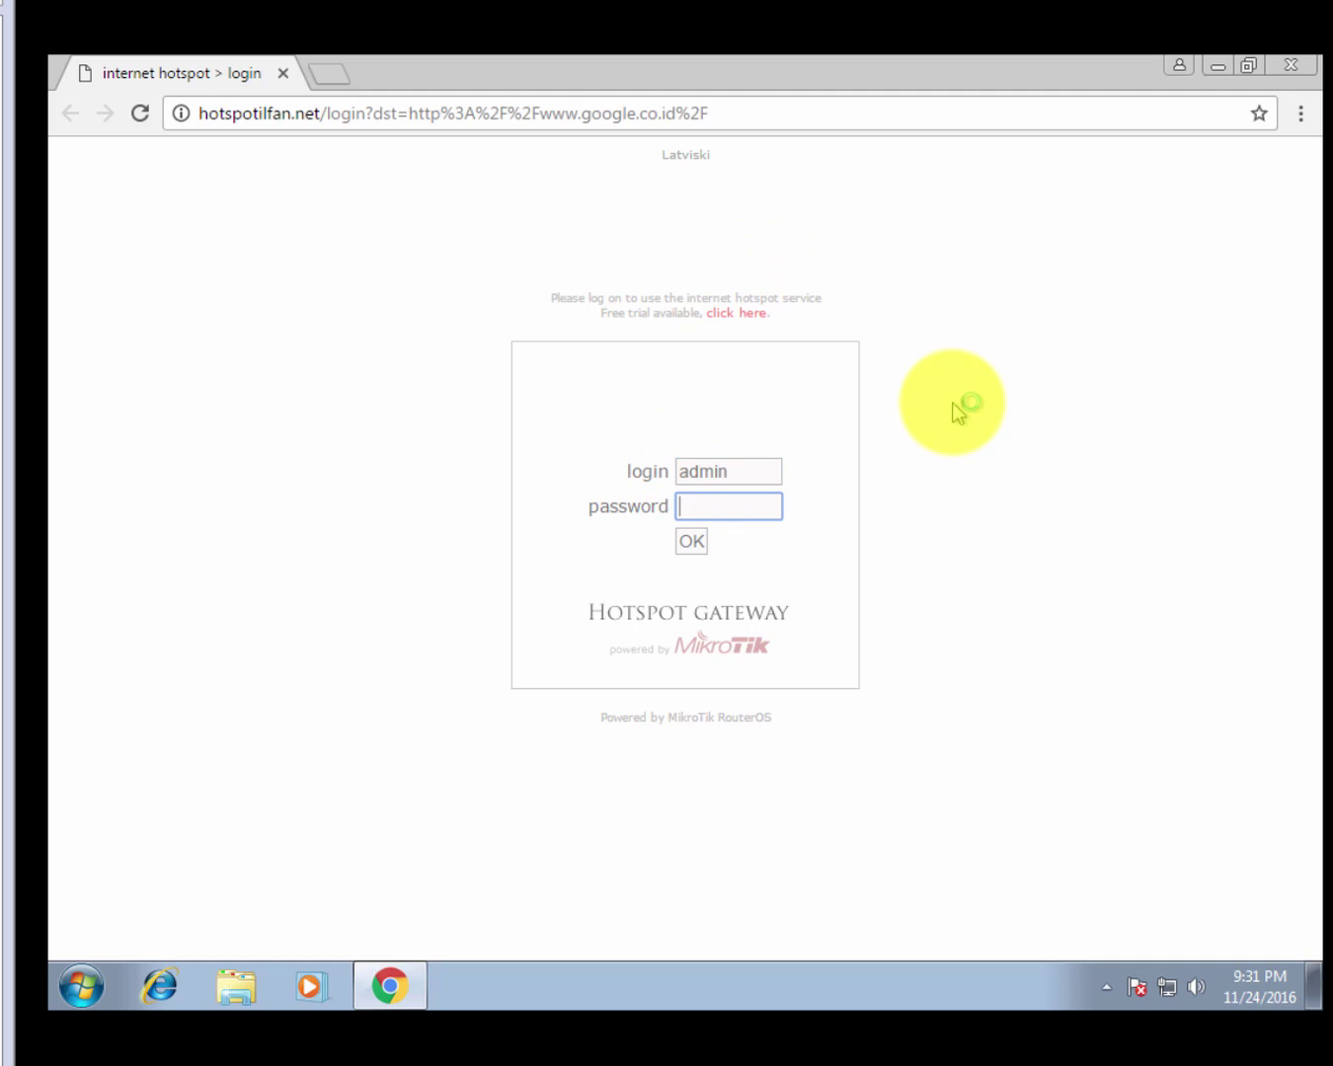
text(1234)
key(Return)
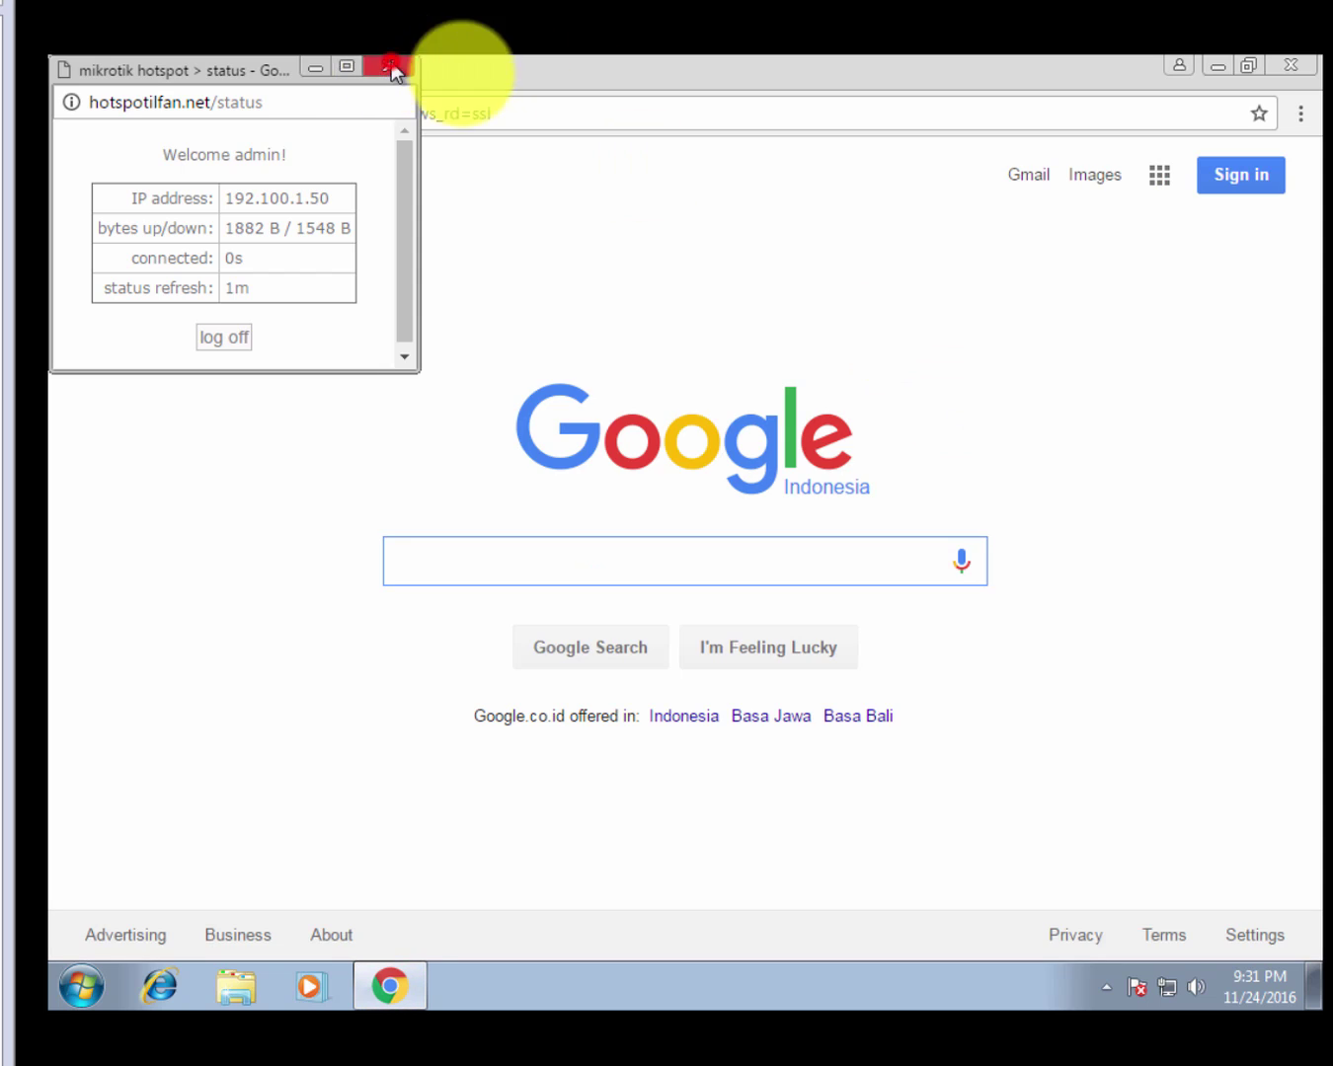
click(389, 66)
Load 192.168.137.2/userman in the address bar.
click(614, 114)
text(19)
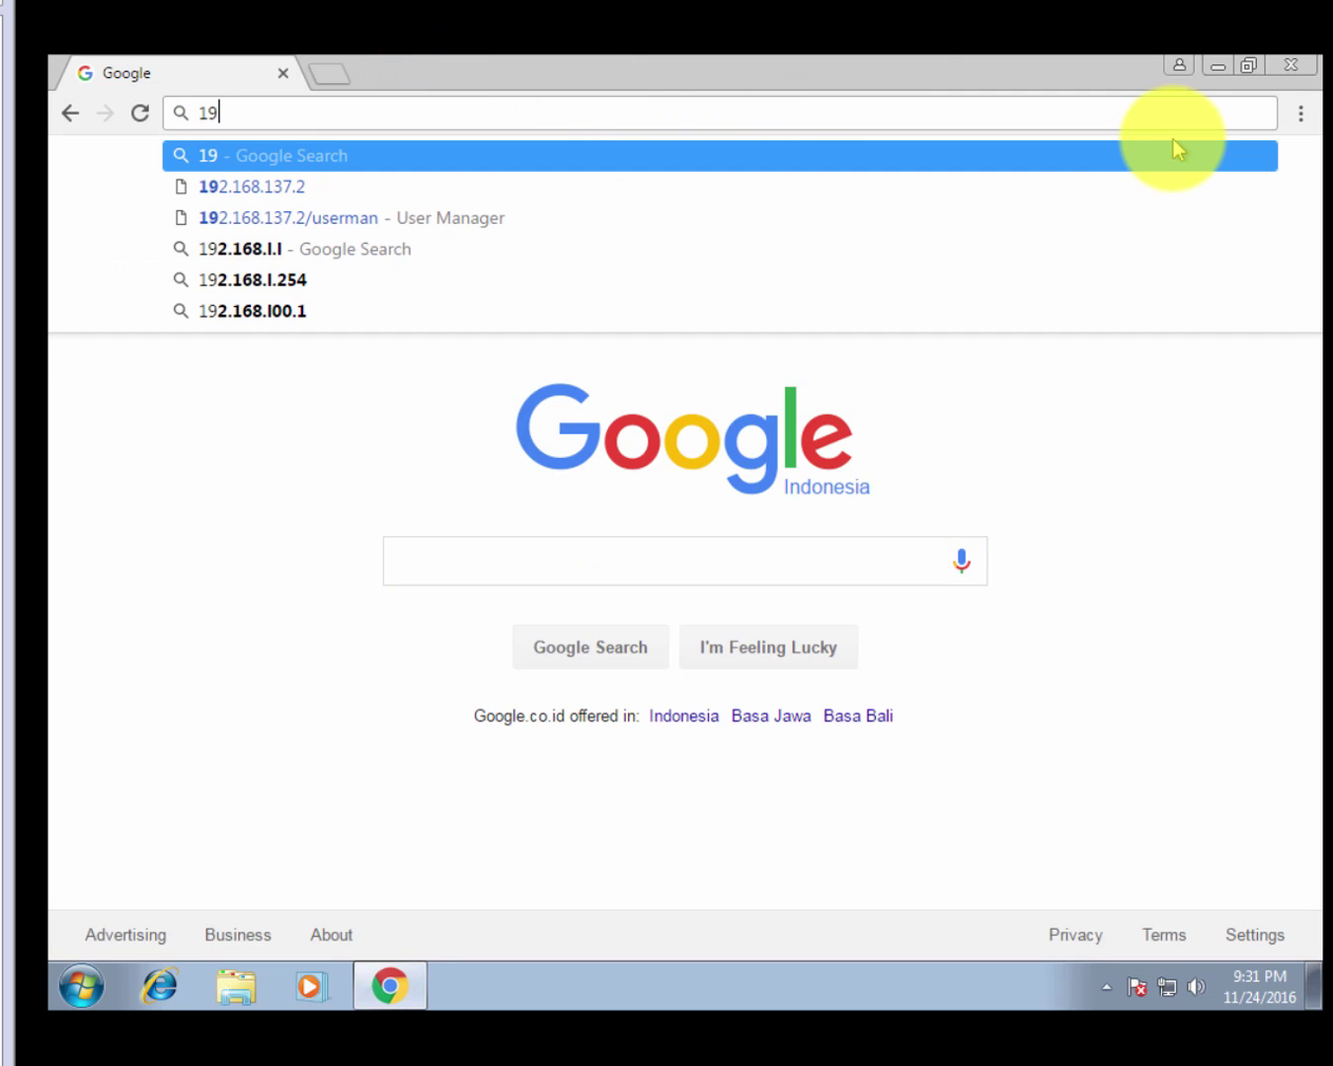
text(2.168.147)
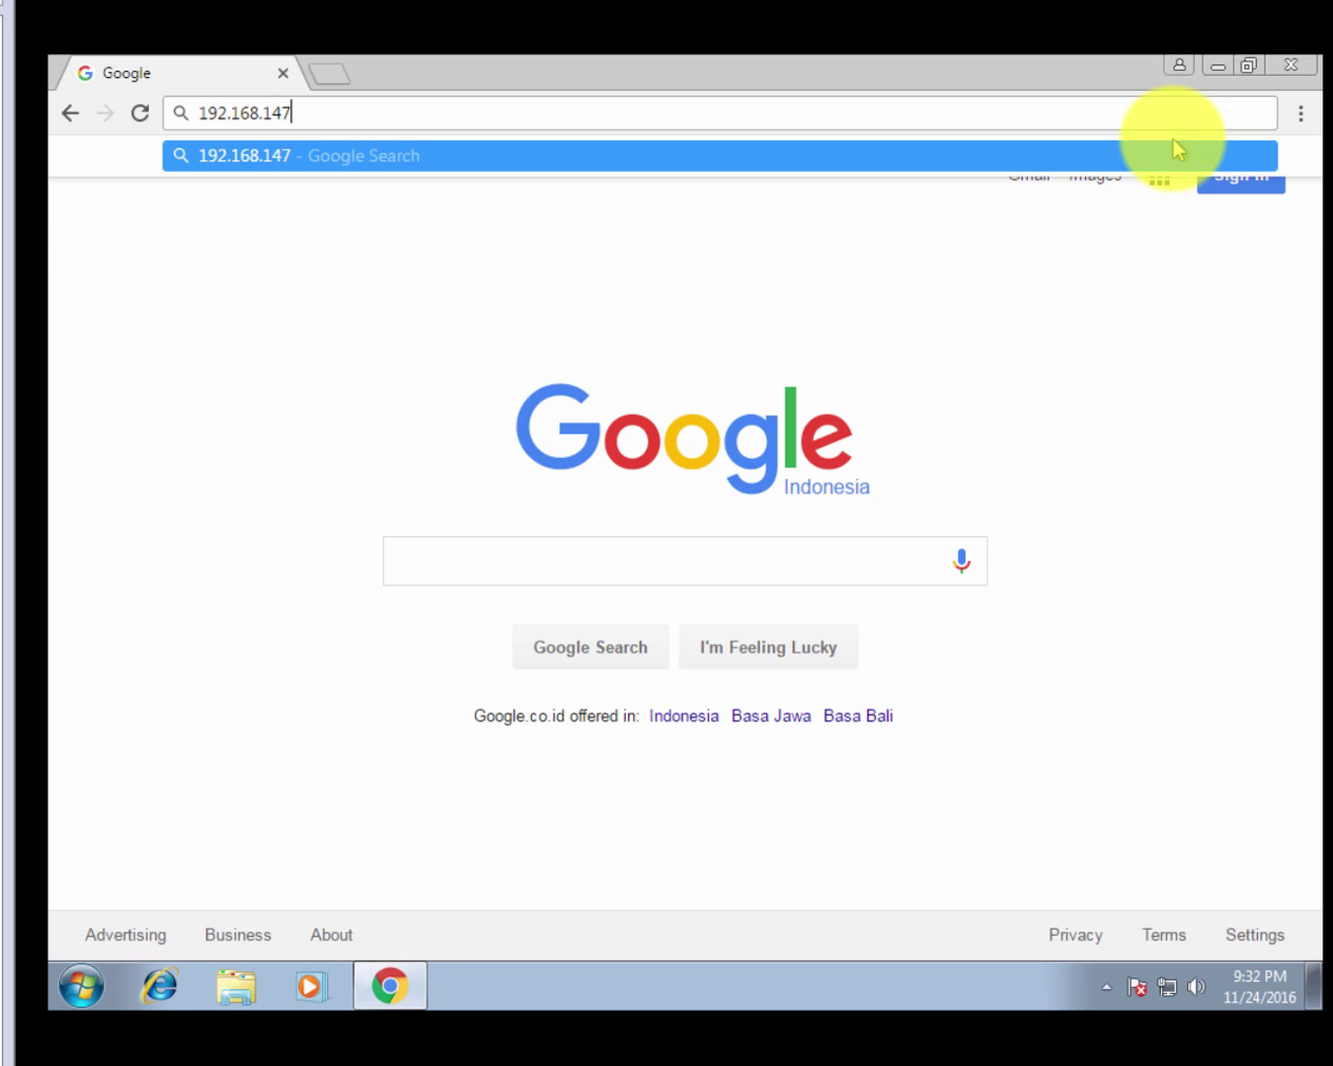
key(BackSpace)
key(BackSpace)
text(37.2)
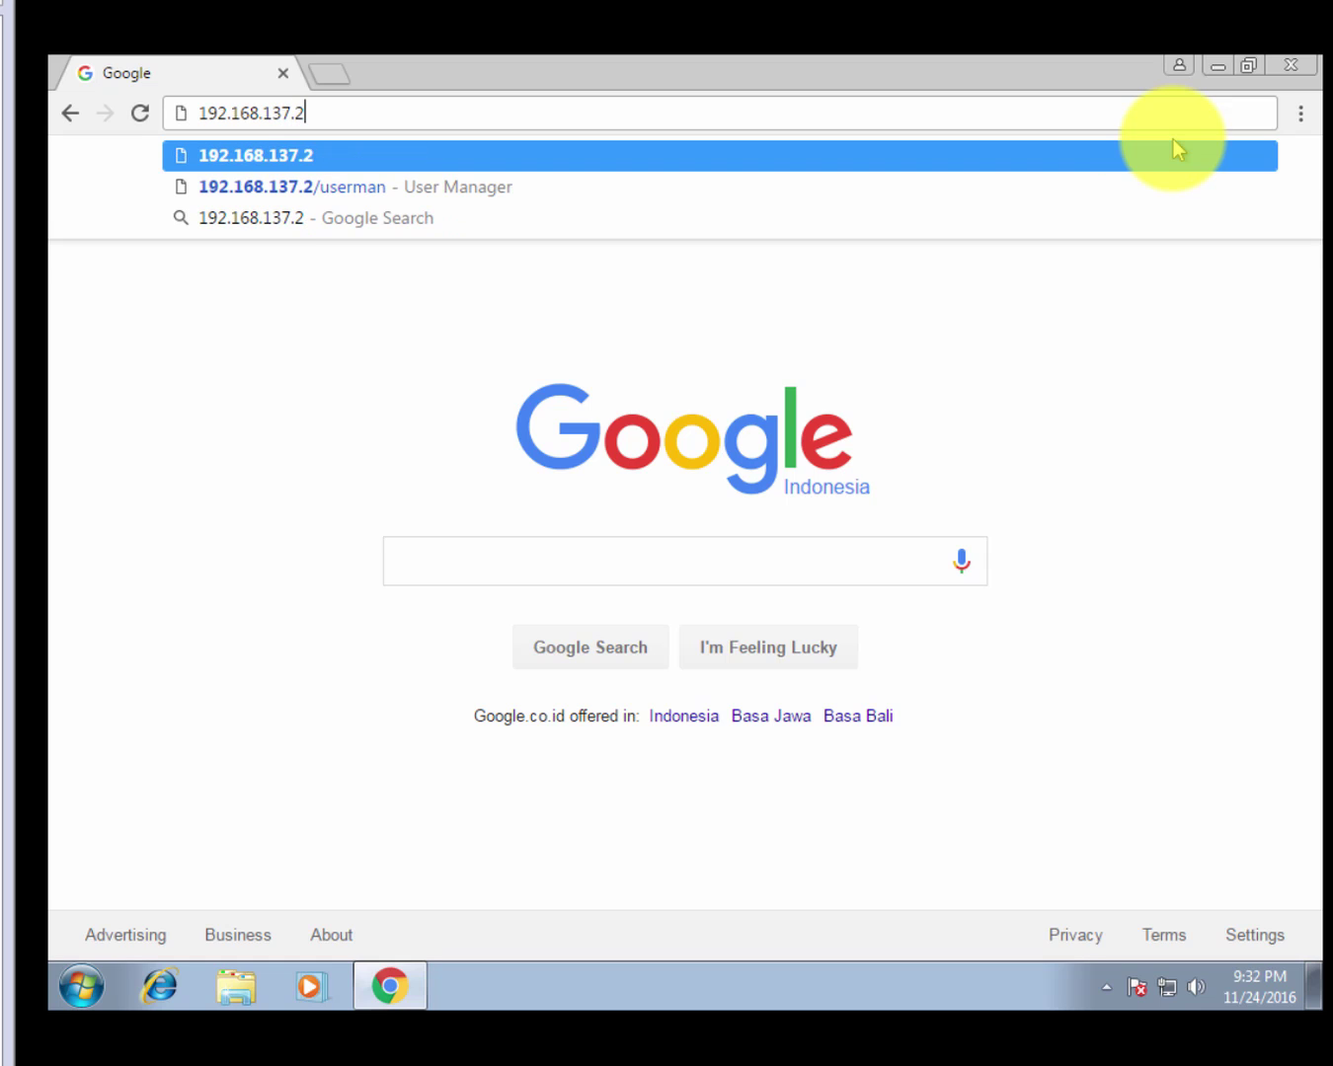
text(/)
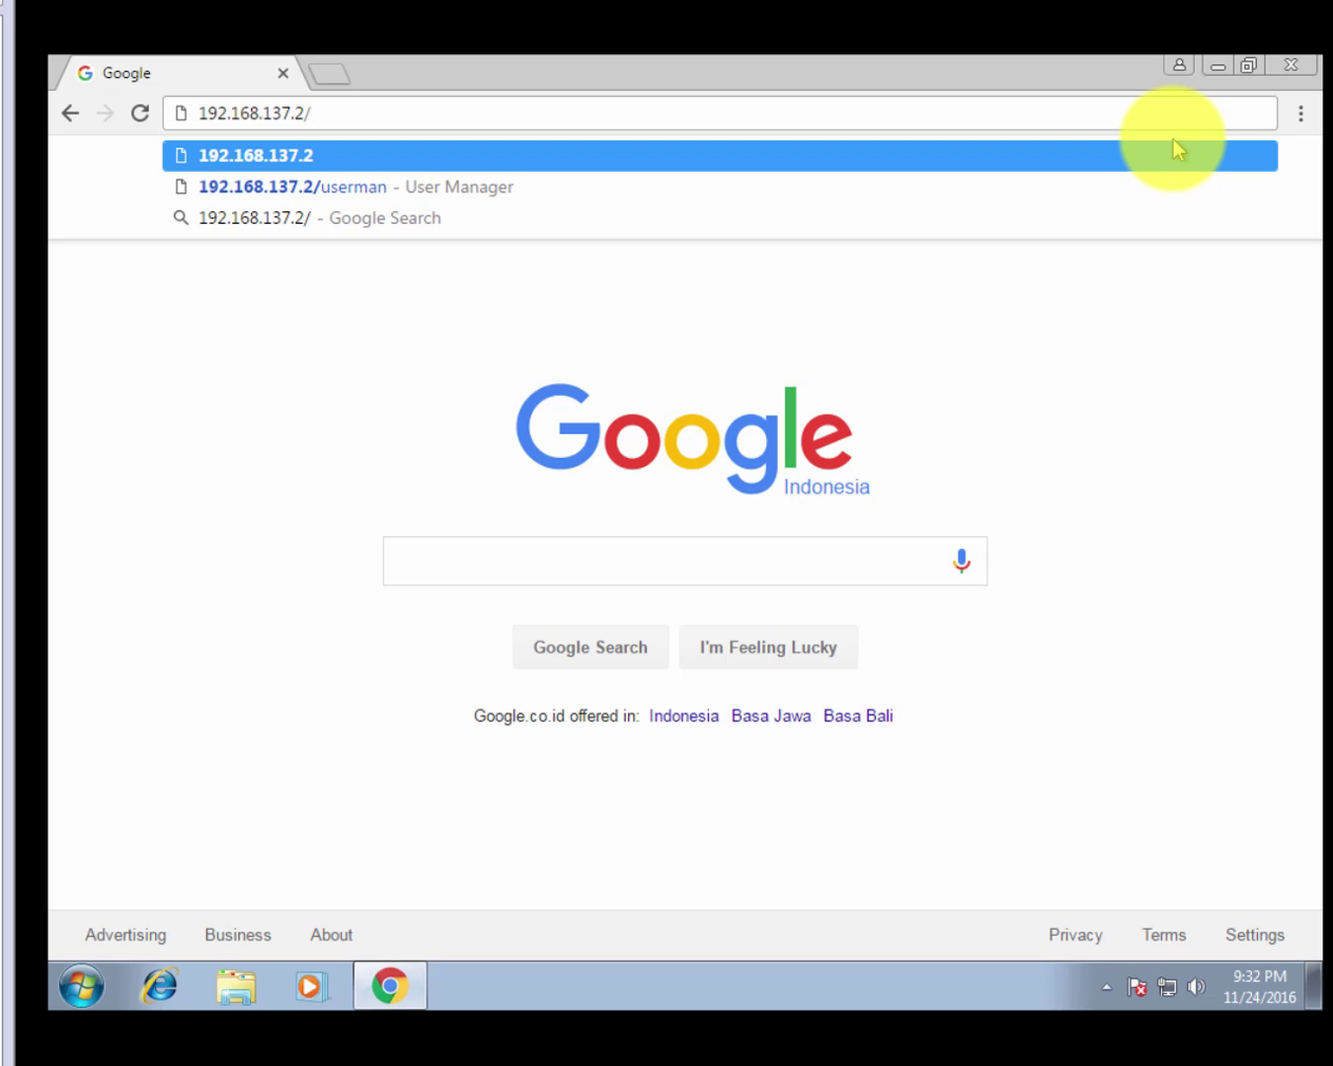
text(userman)
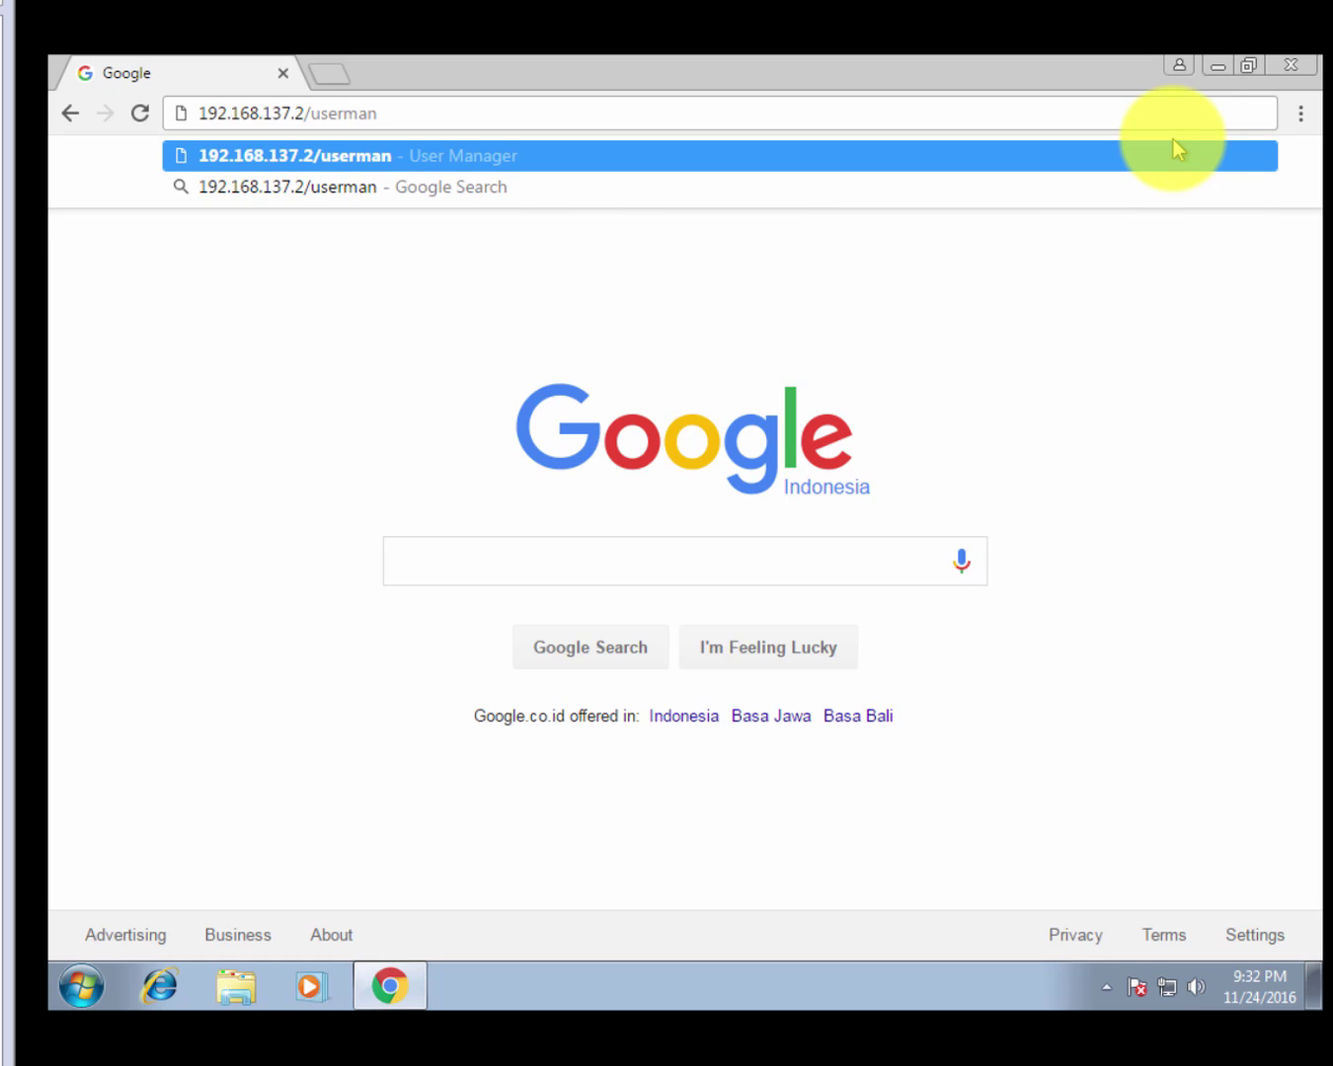
key(Return)
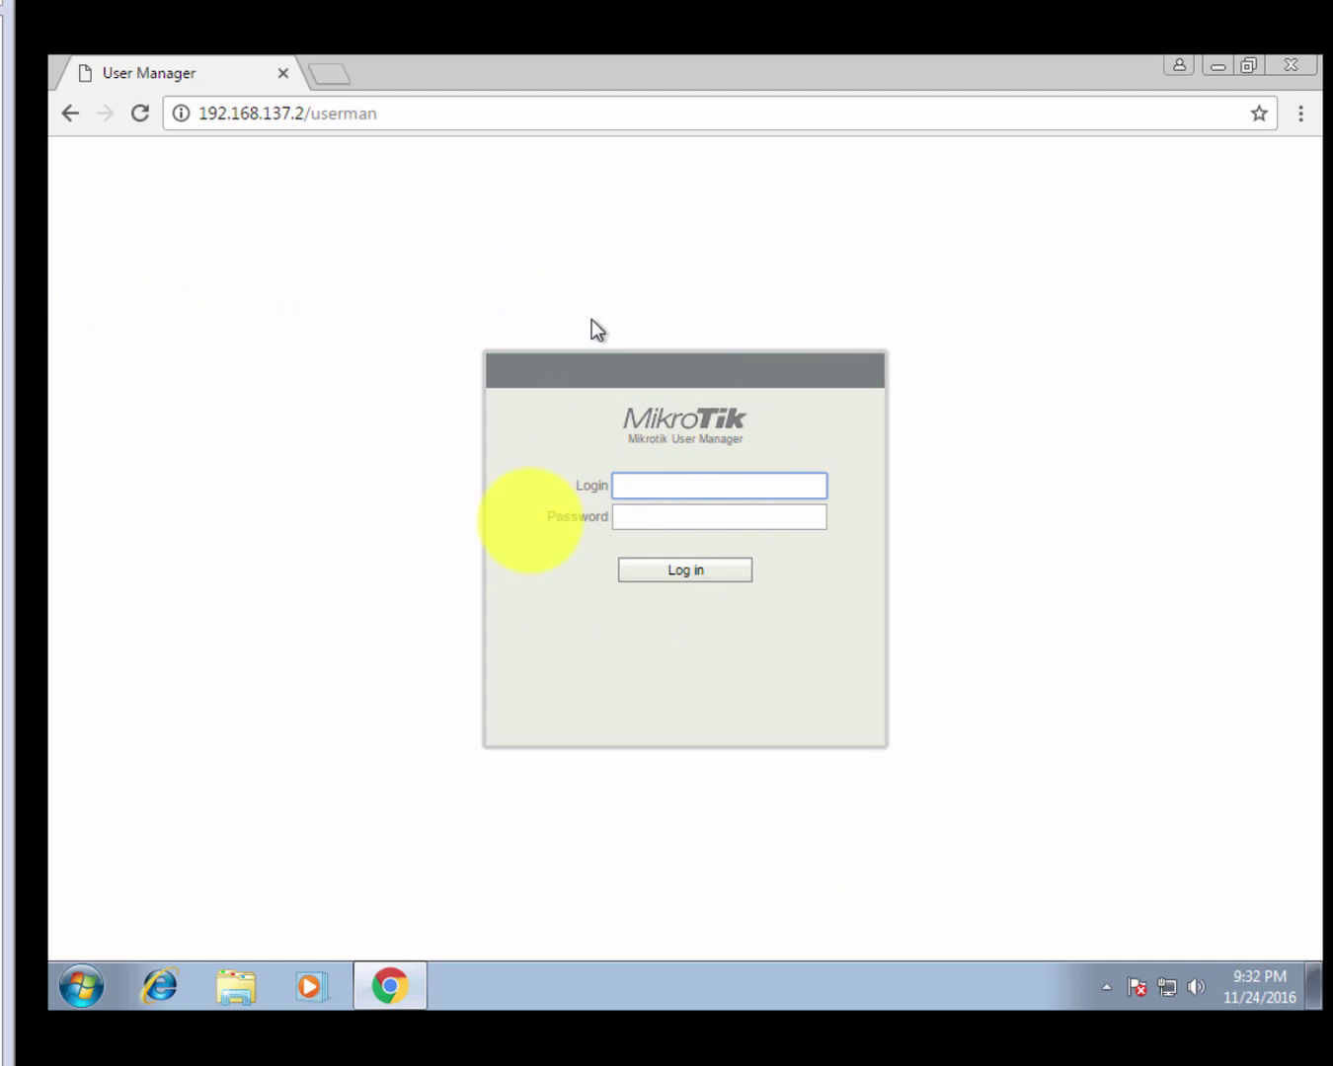
Enter admin in the User Manager login field and select the text to check it.
click(688, 523)
click(684, 484)
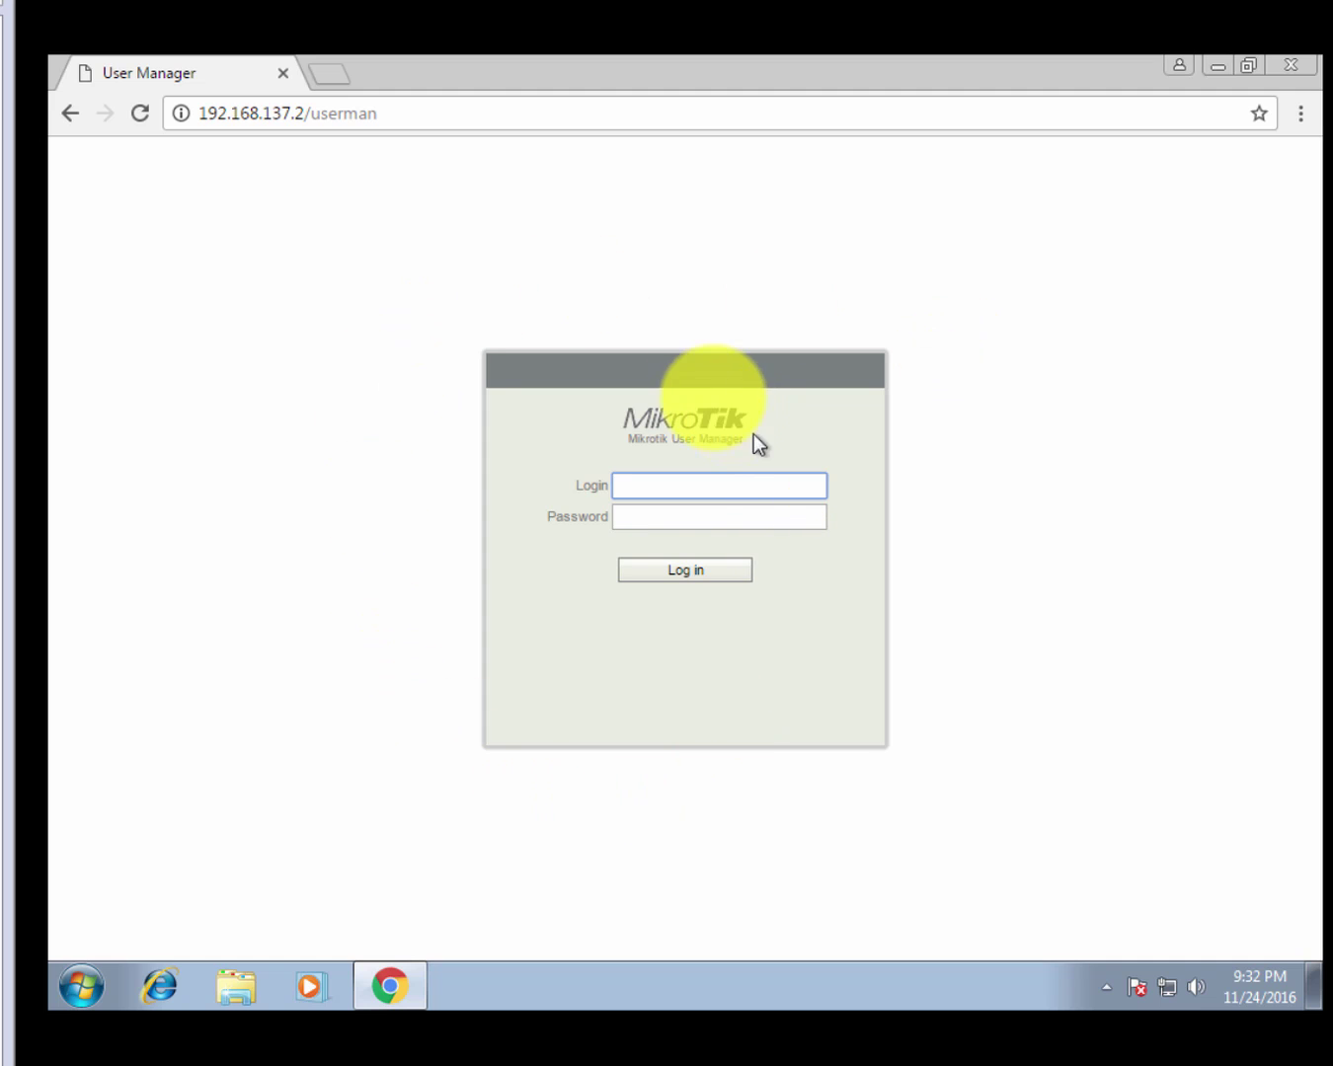
click(655, 508)
click(654, 483)
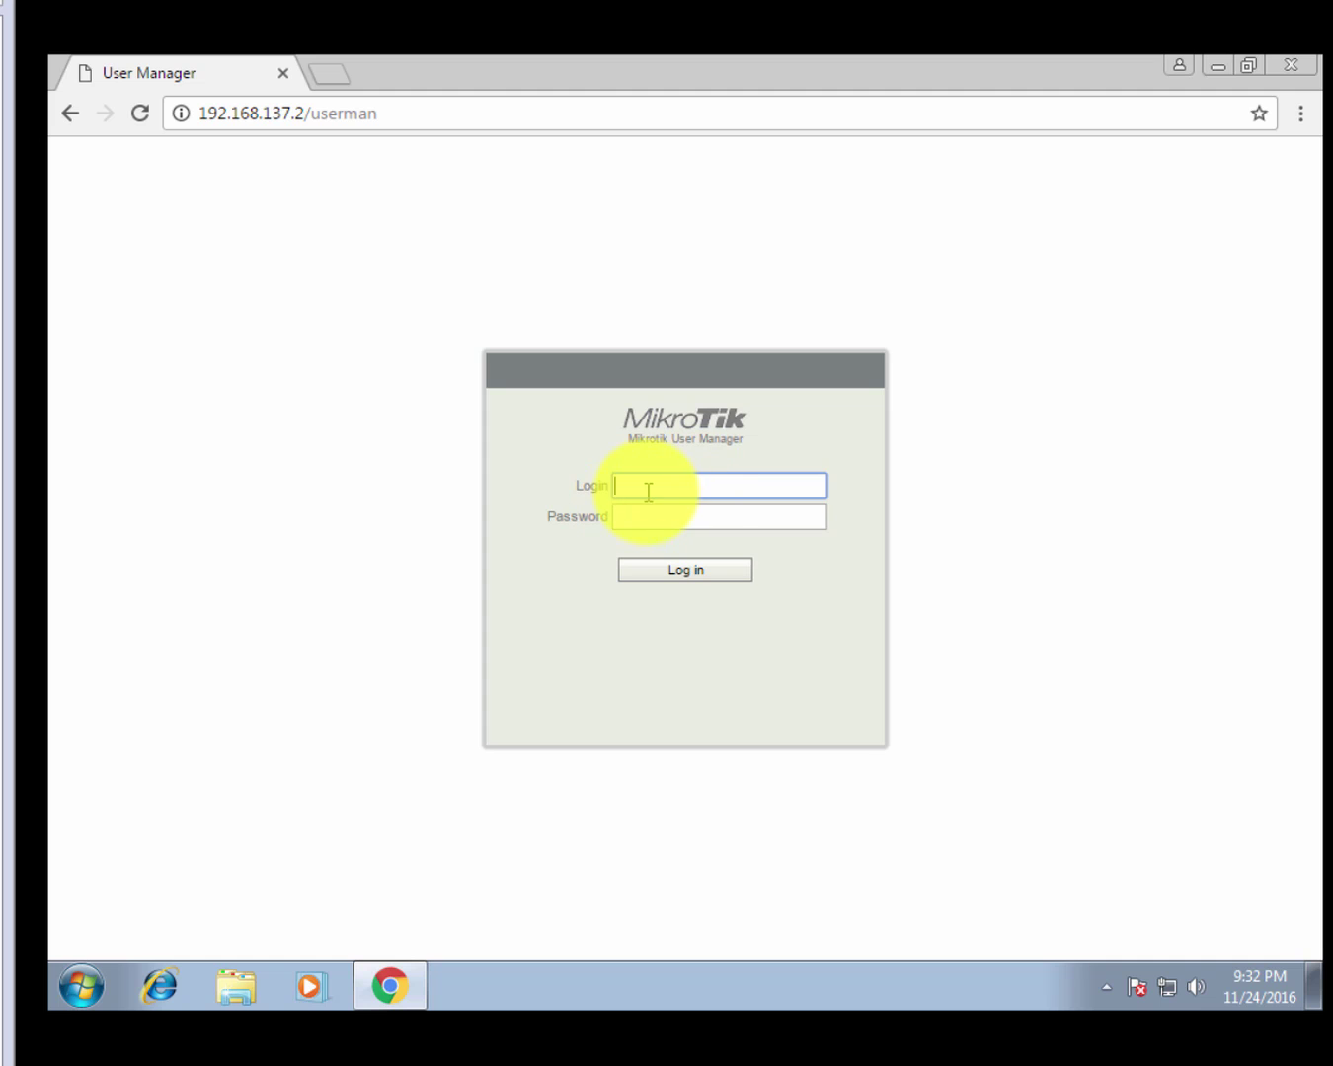
click(647, 514)
click(645, 485)
text(admin)
double_click(659, 486)
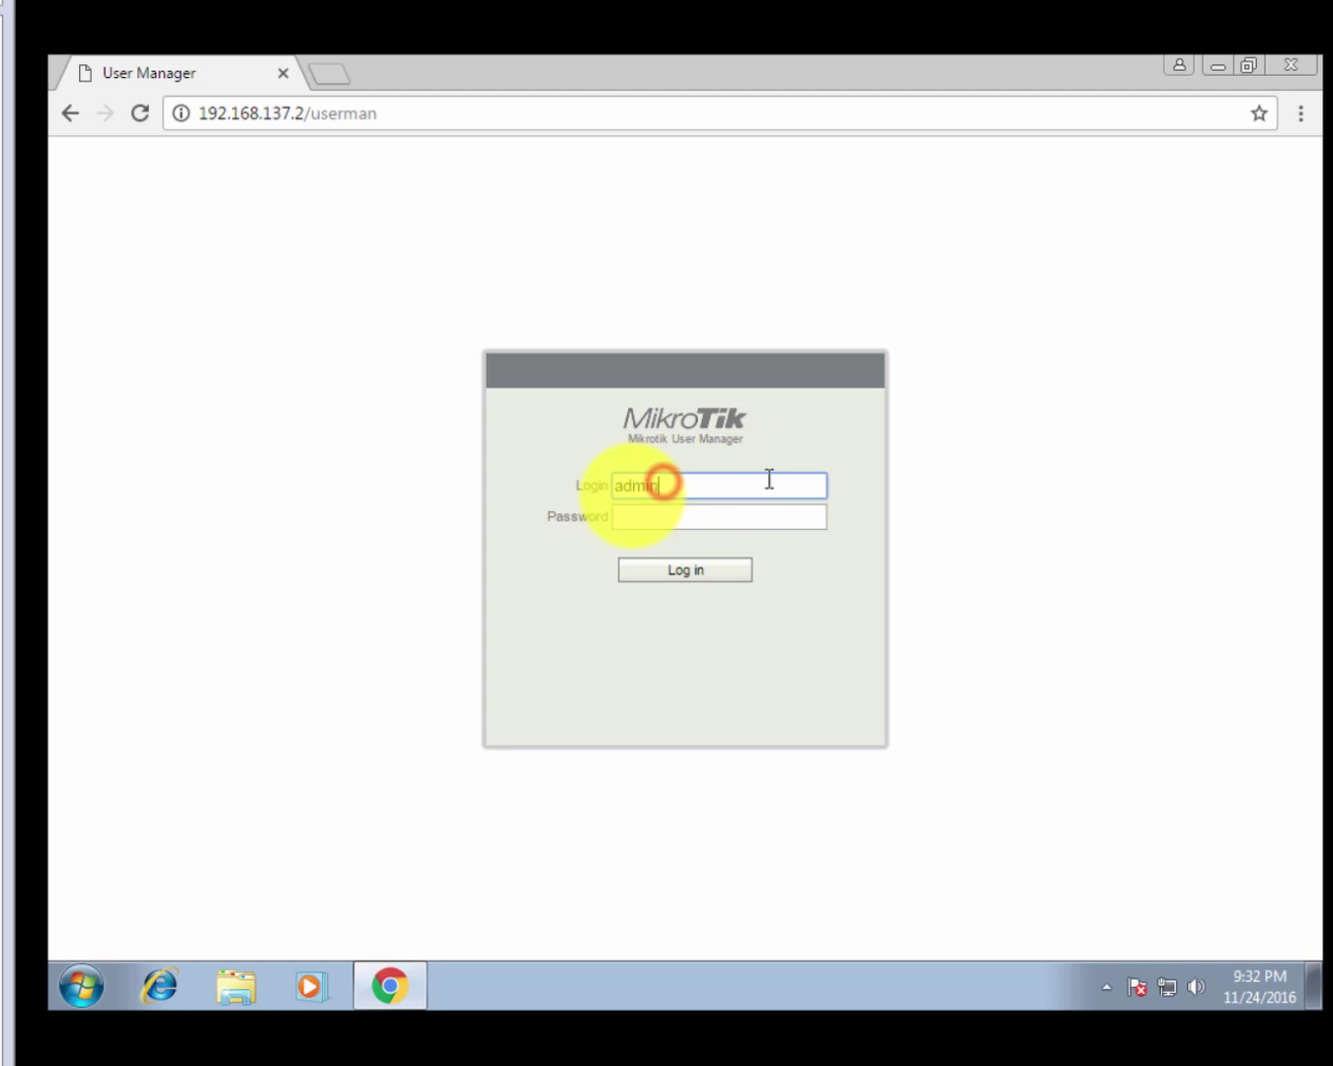
click(670, 494)
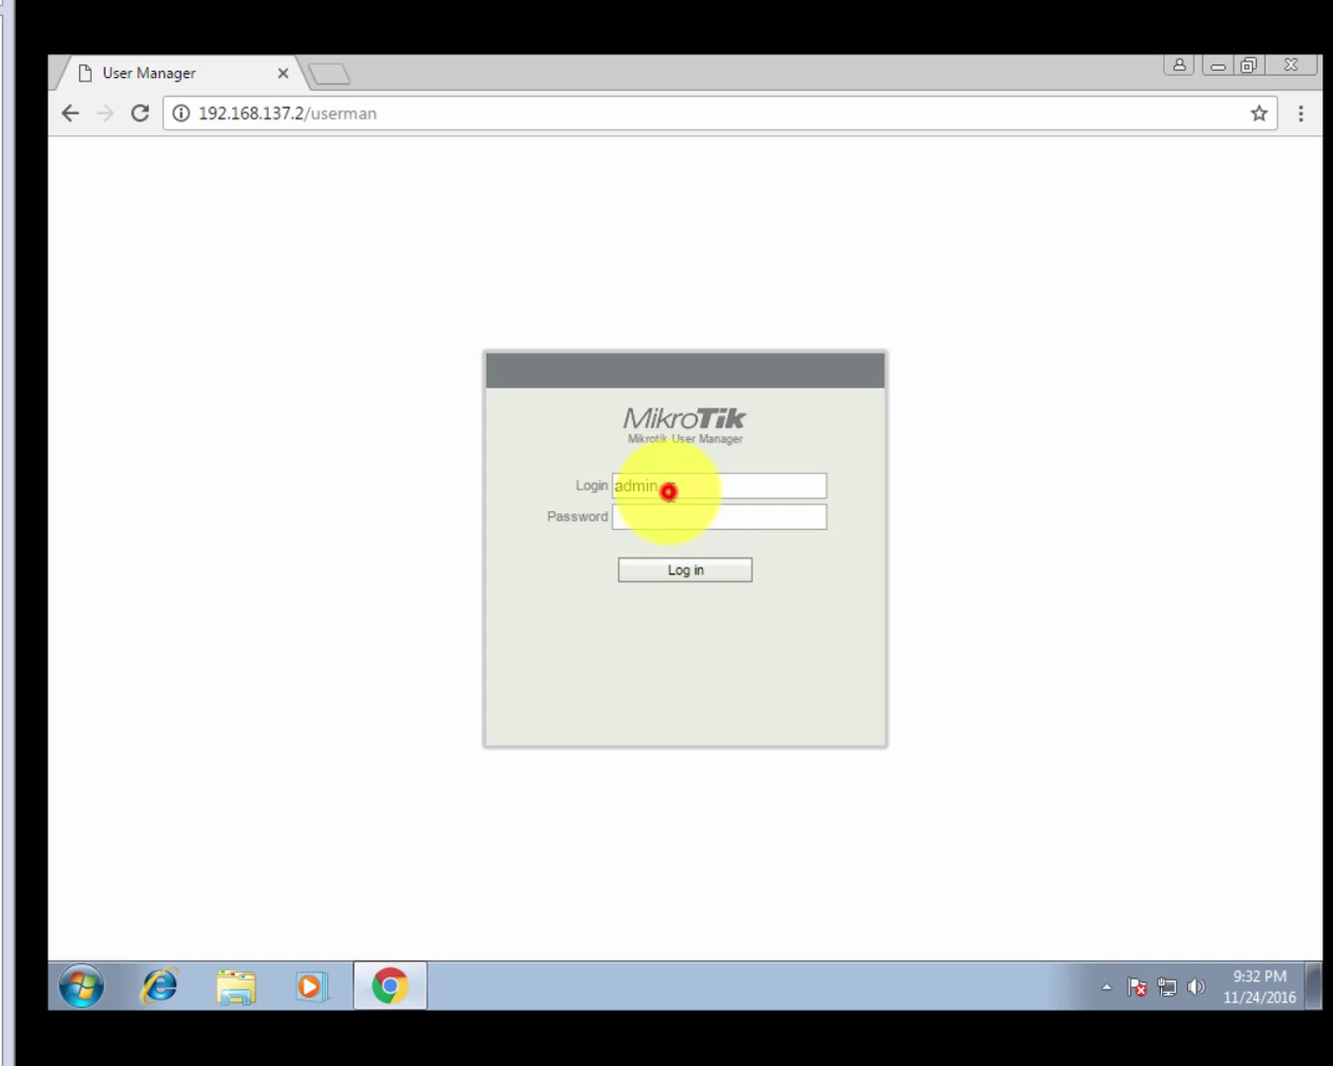
drag(675, 486, 595, 491)
double_click(647, 488)
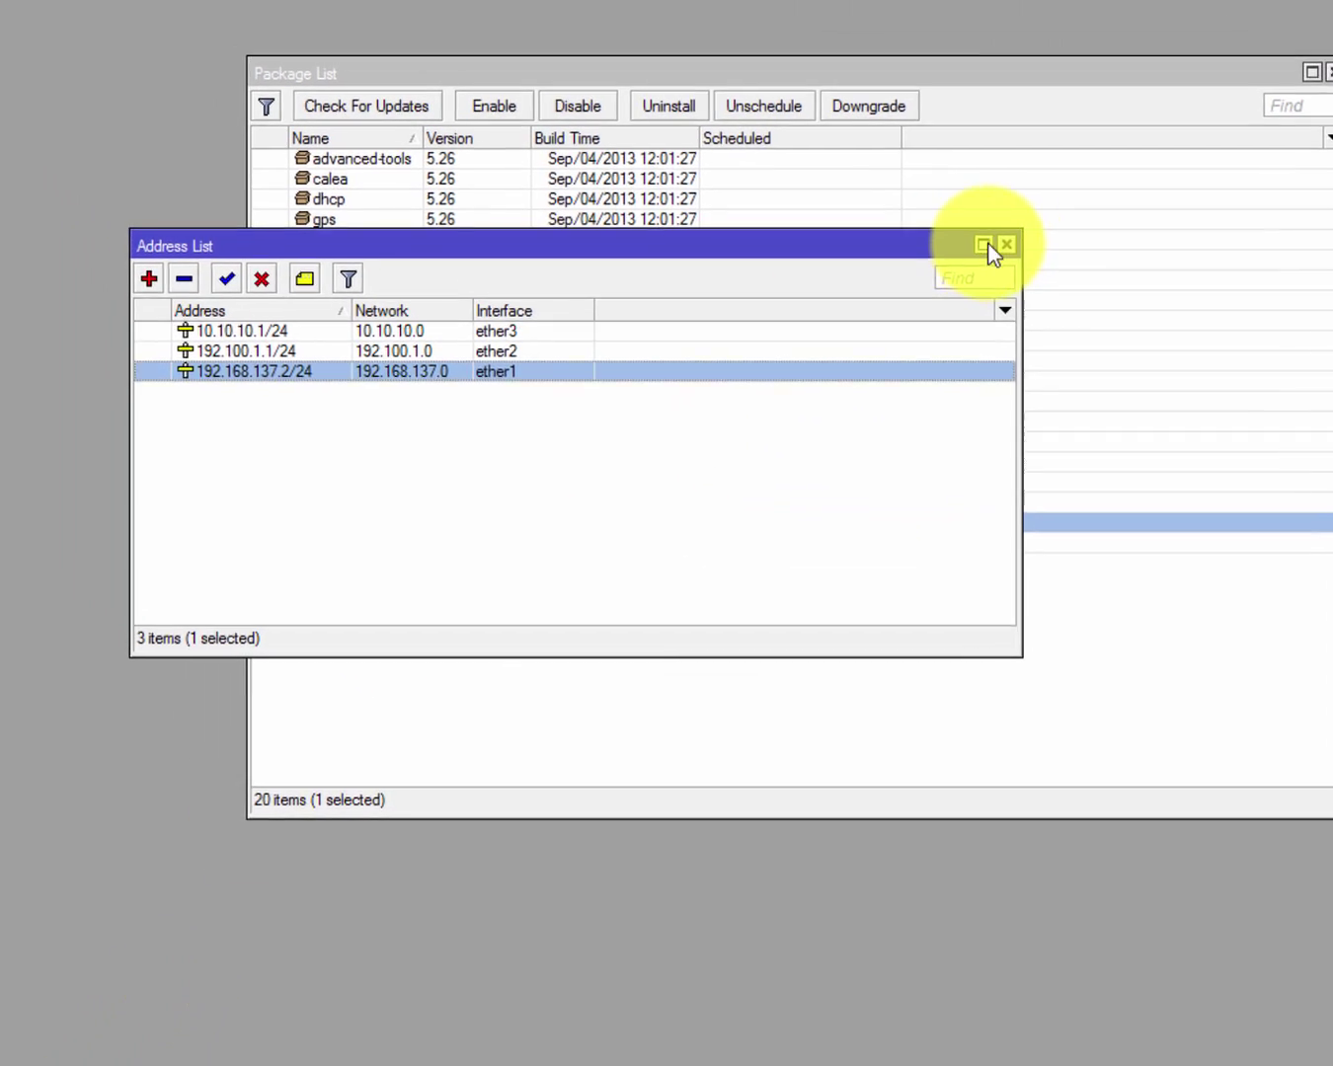
Close the Address List and open a new Terminal.
click(992, 244)
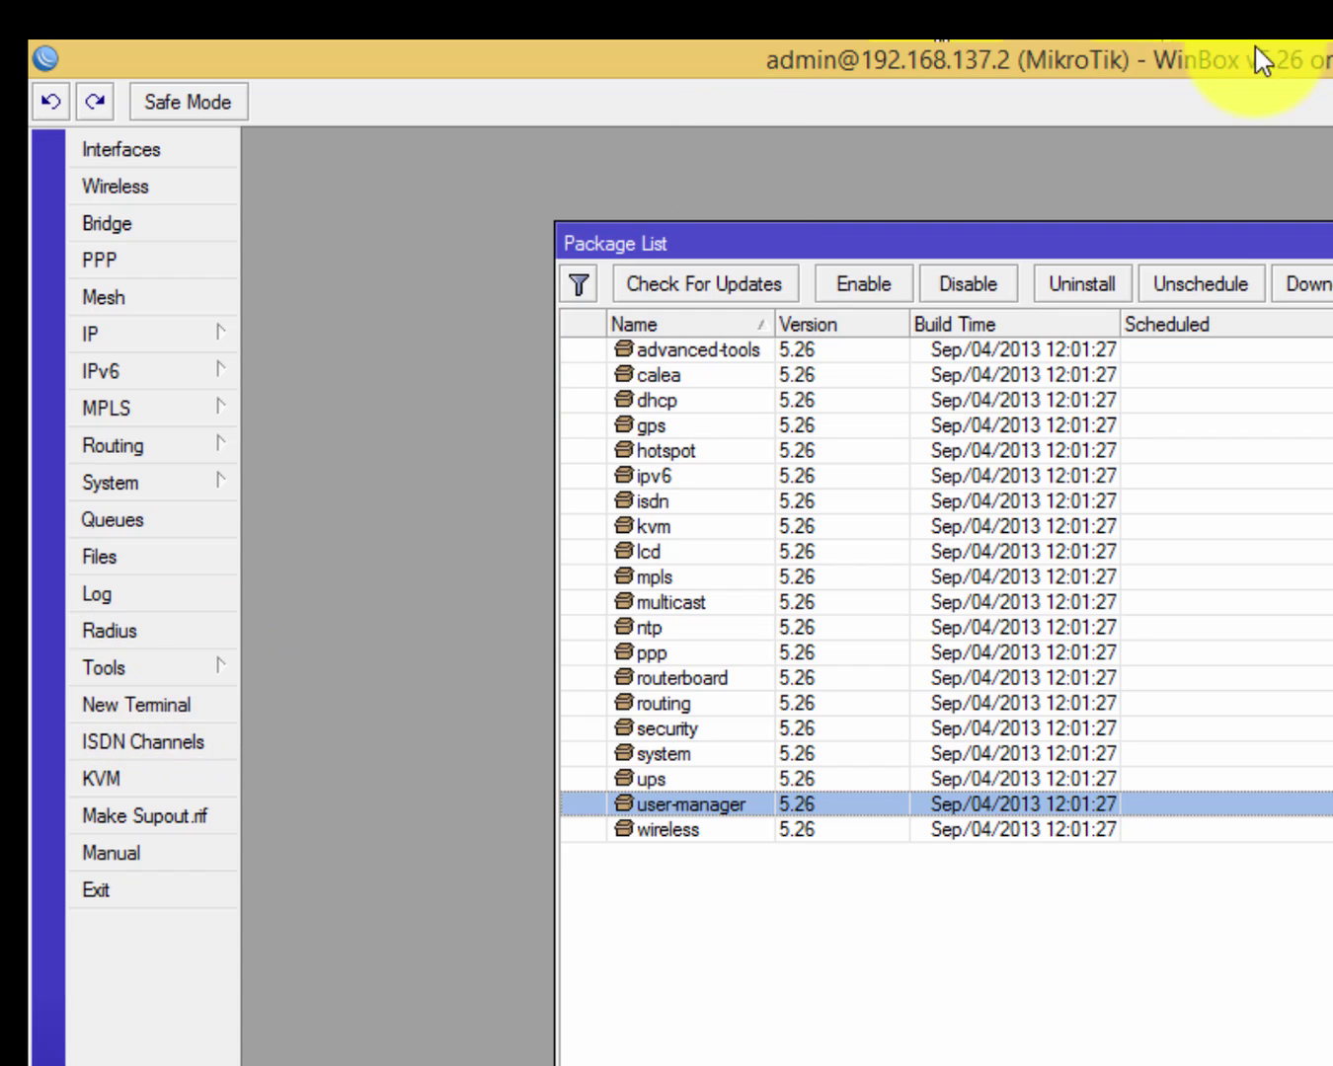
click(209, 741)
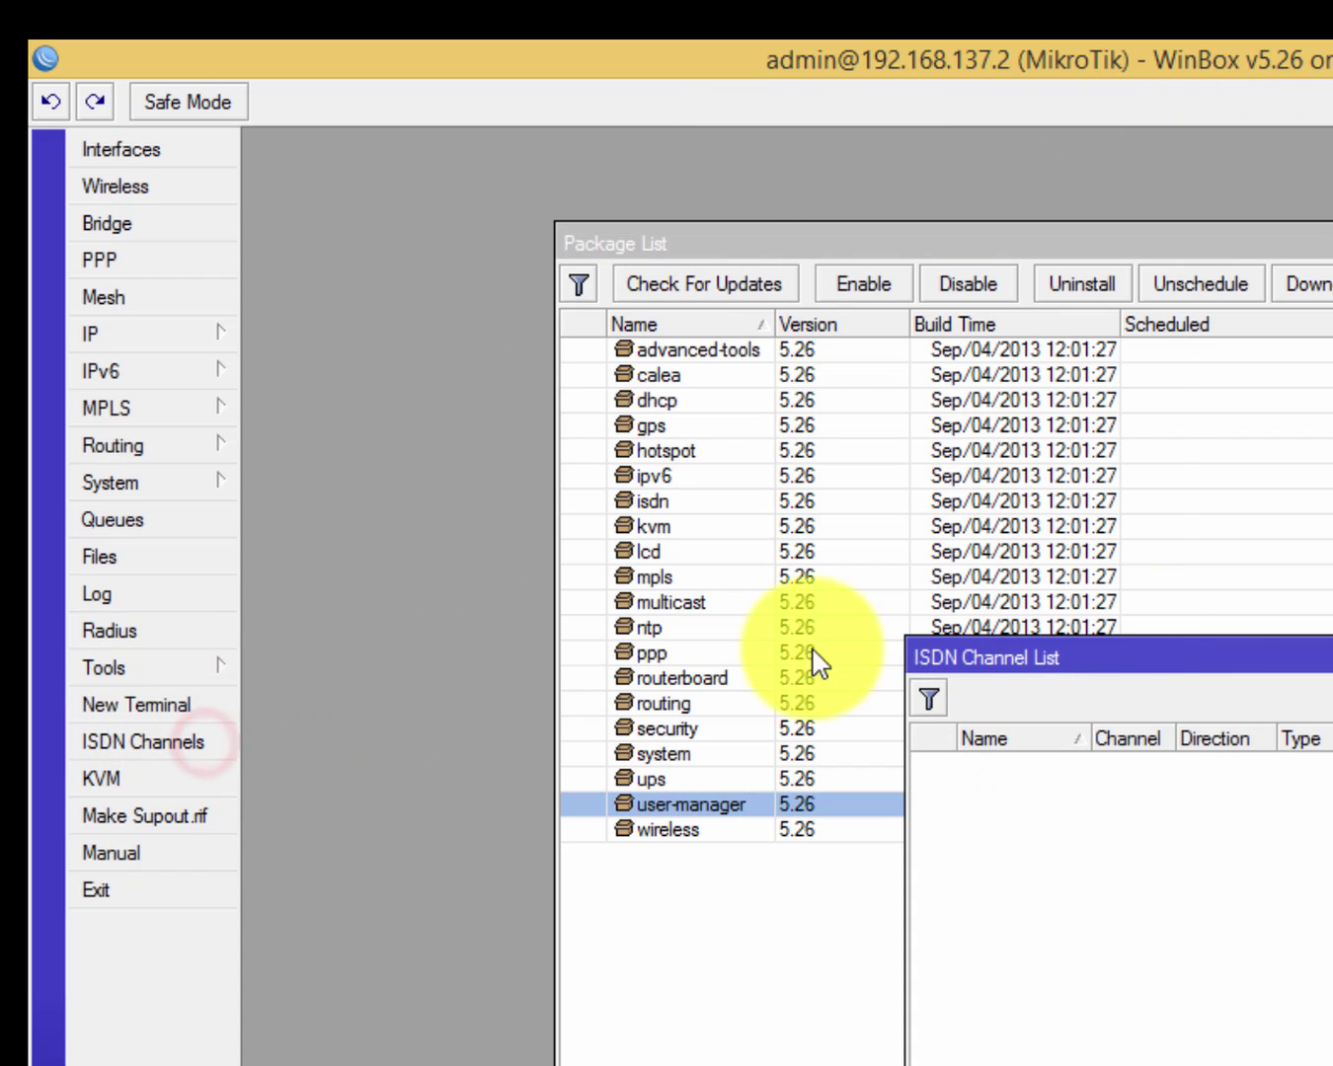
key(Escape)
click(182, 703)
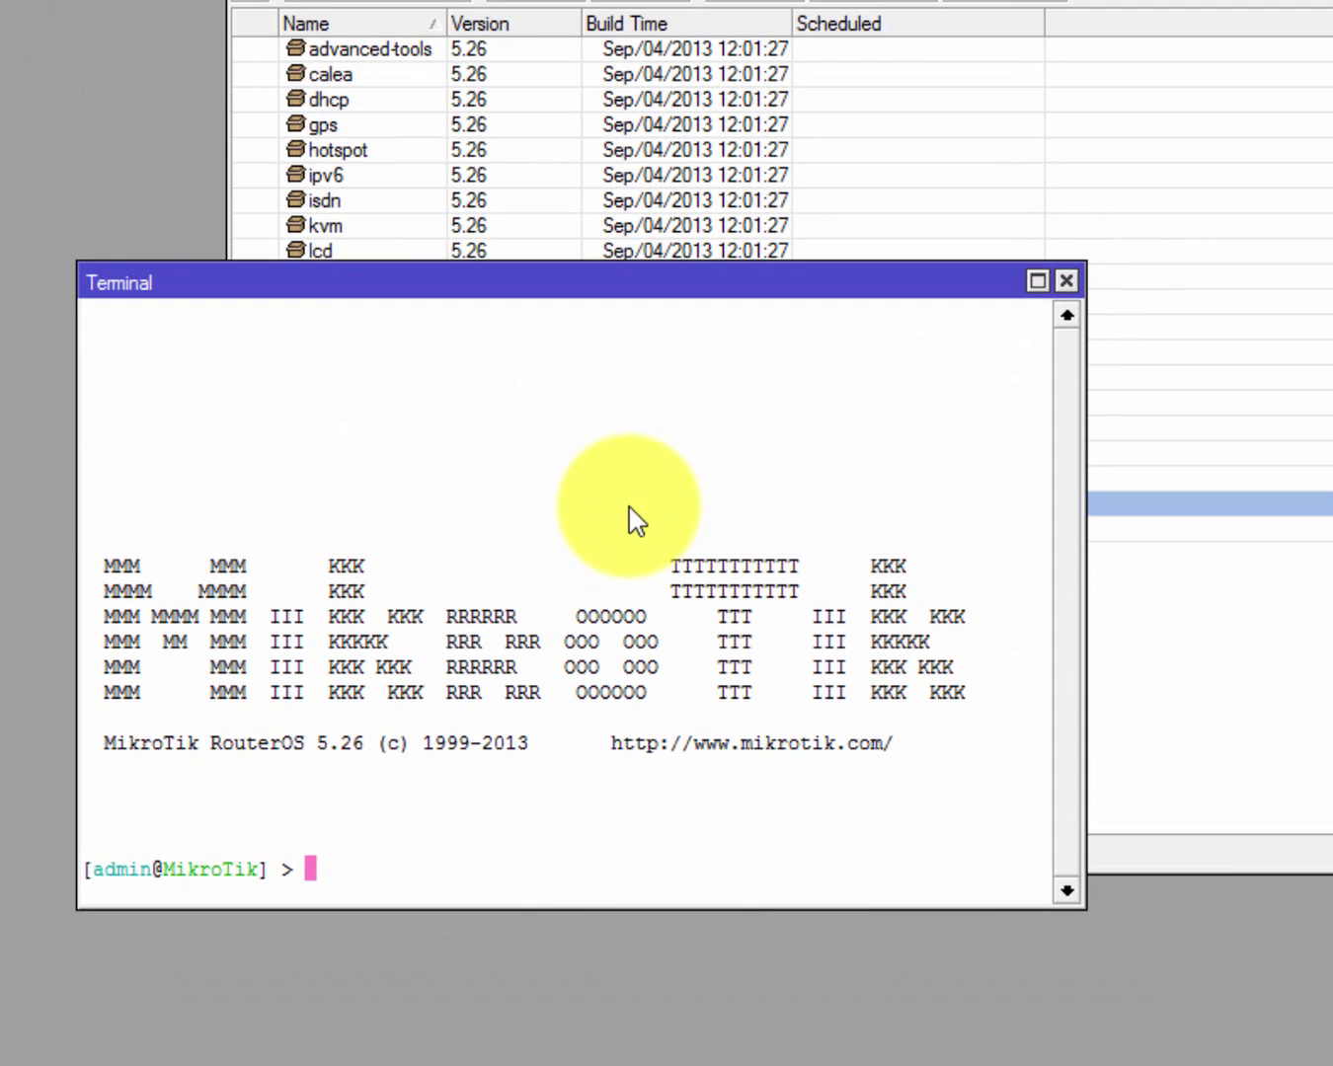
Try Tab completion on /tool and list the root-level commands.
text(/)
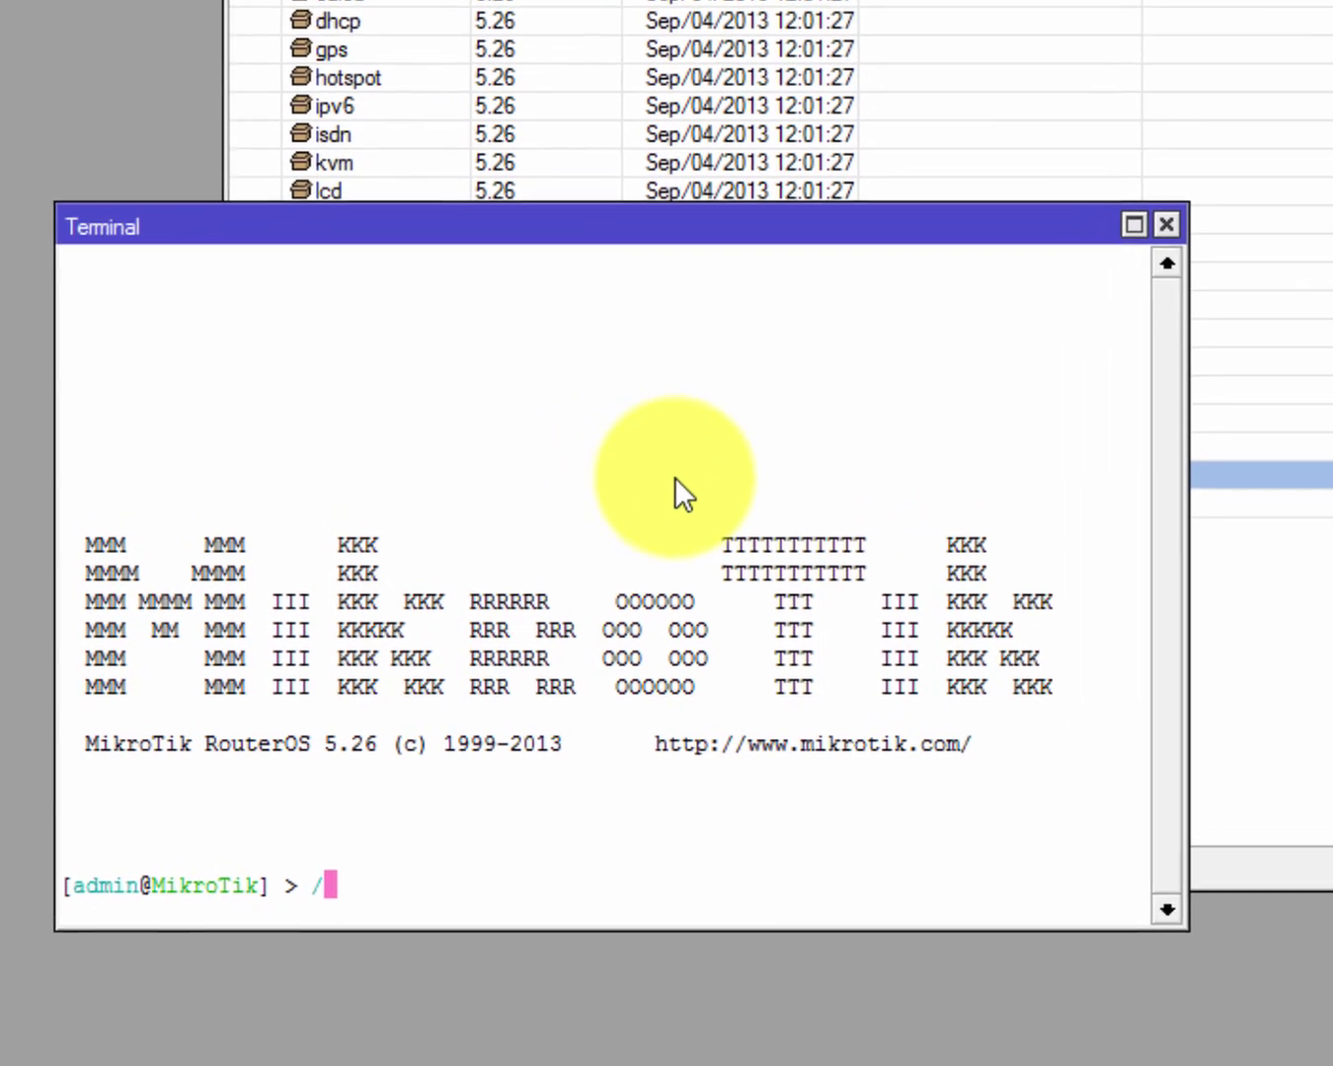
text(tool)
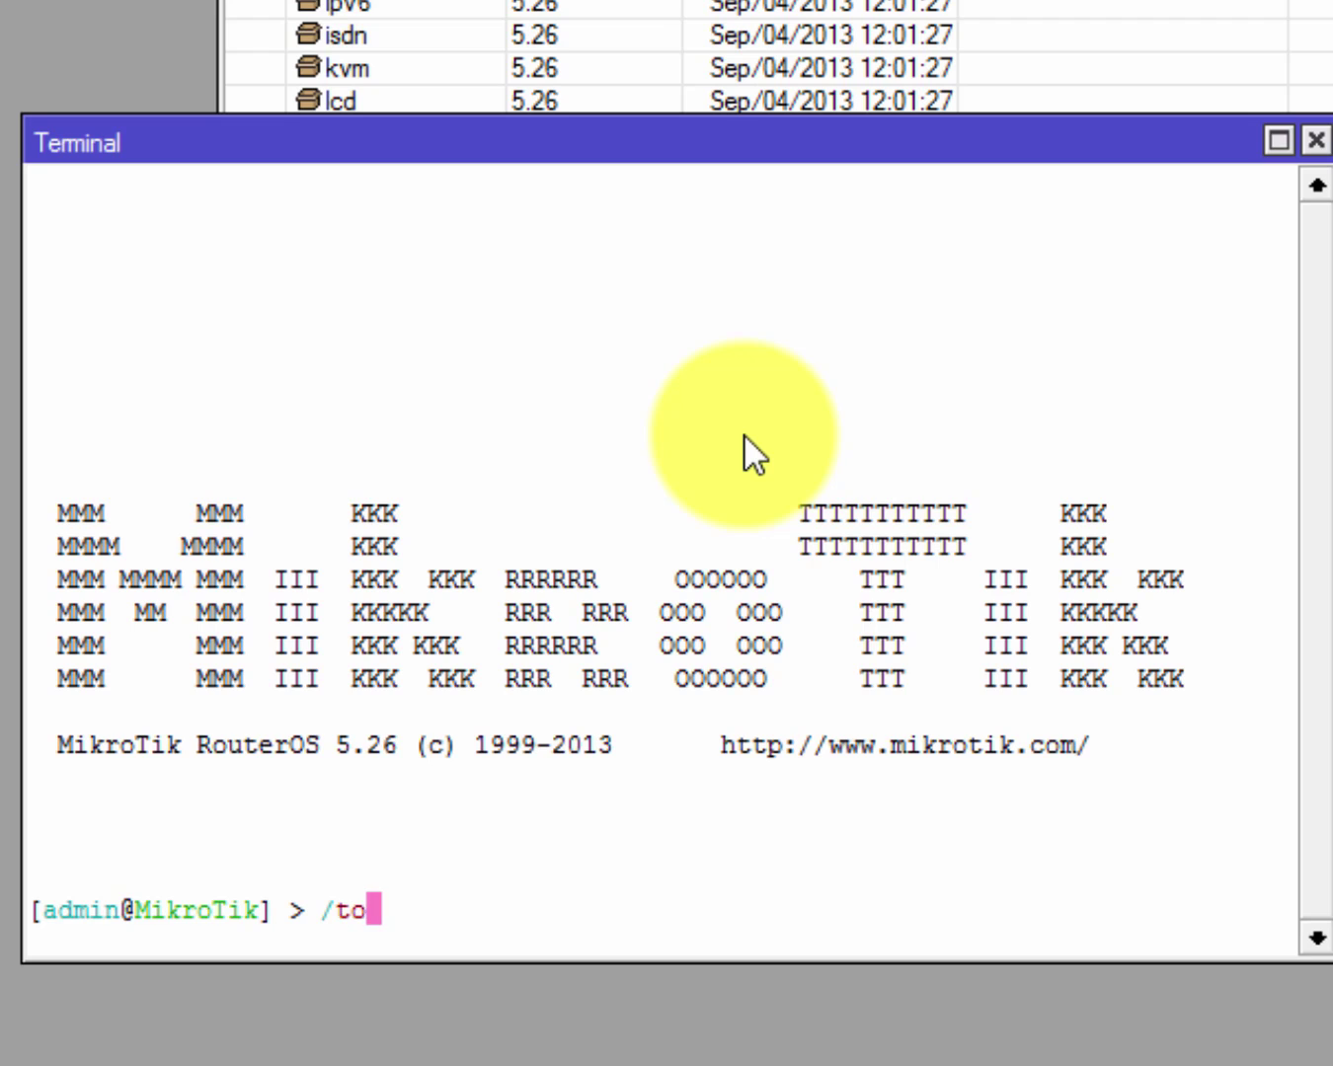
key(BackSpace)
key(Tab)
key(Tab)
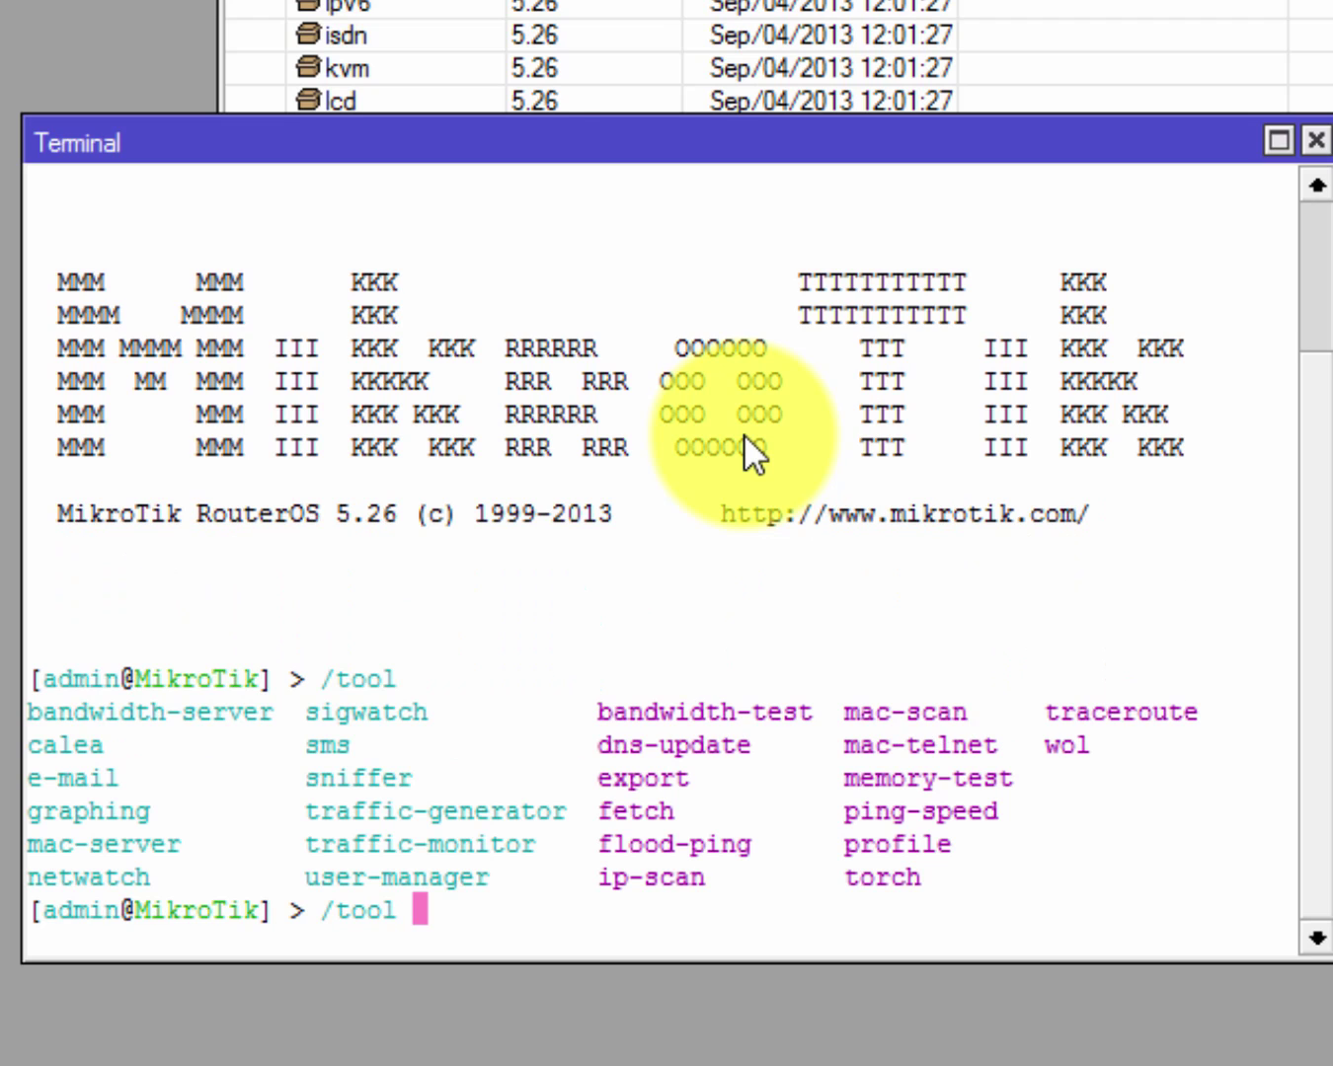
key(BackSpace)
key(BackSpace)
key(BackSpace)
key(BackSpace)
key(BackSpace)
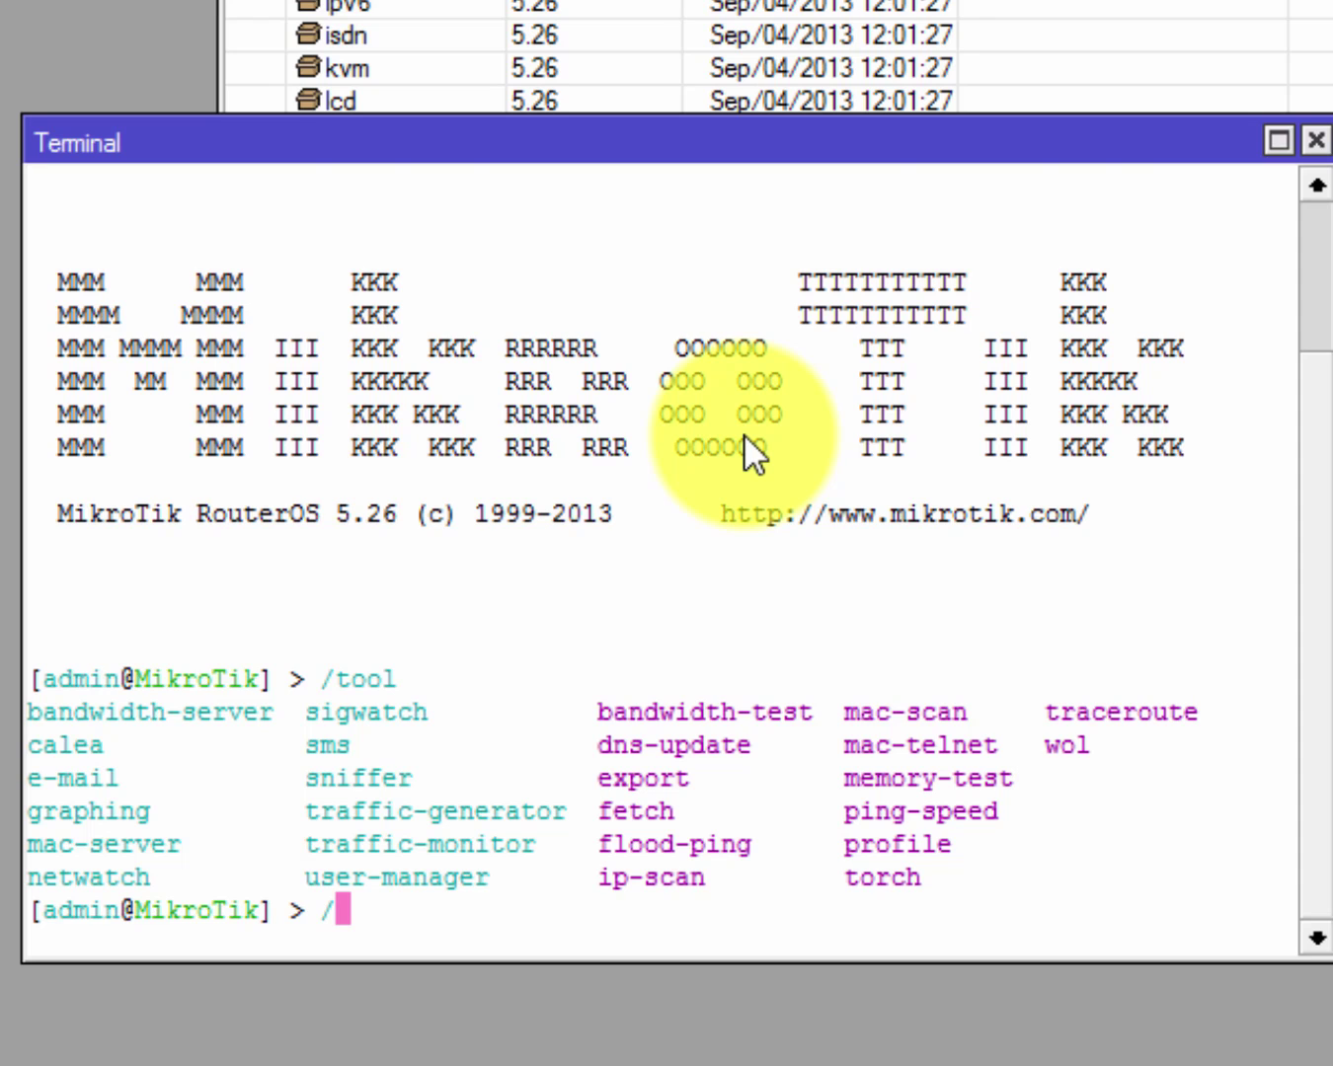
key(Tab)
key(Tab)
key(Tab)
key(Tab)
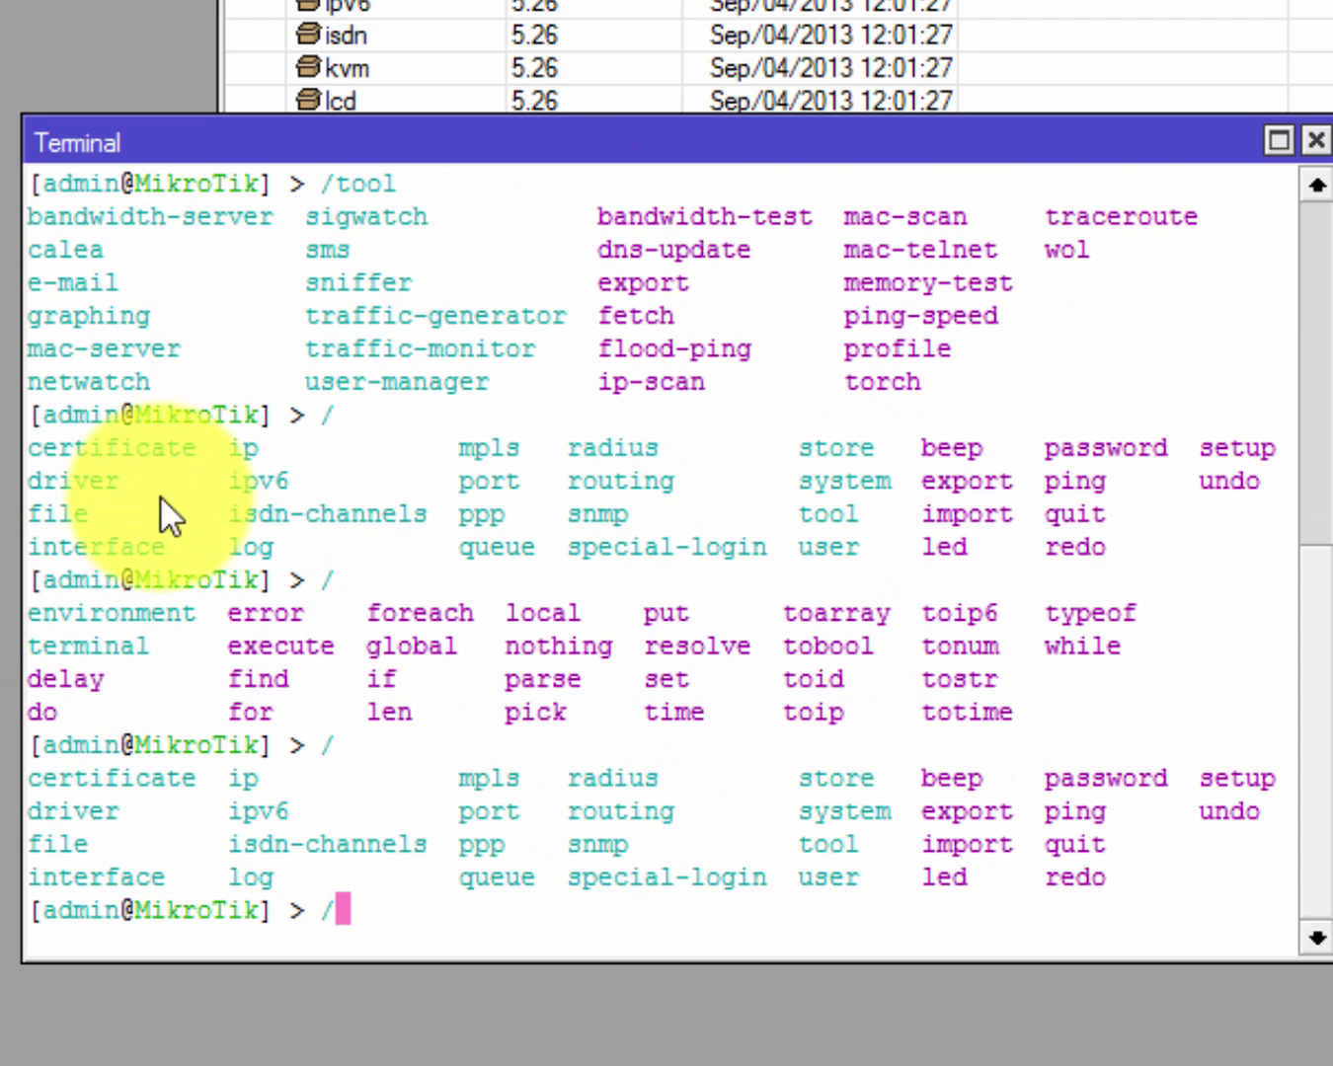
drag(323, 415, 1151, 947)
click(652, 890)
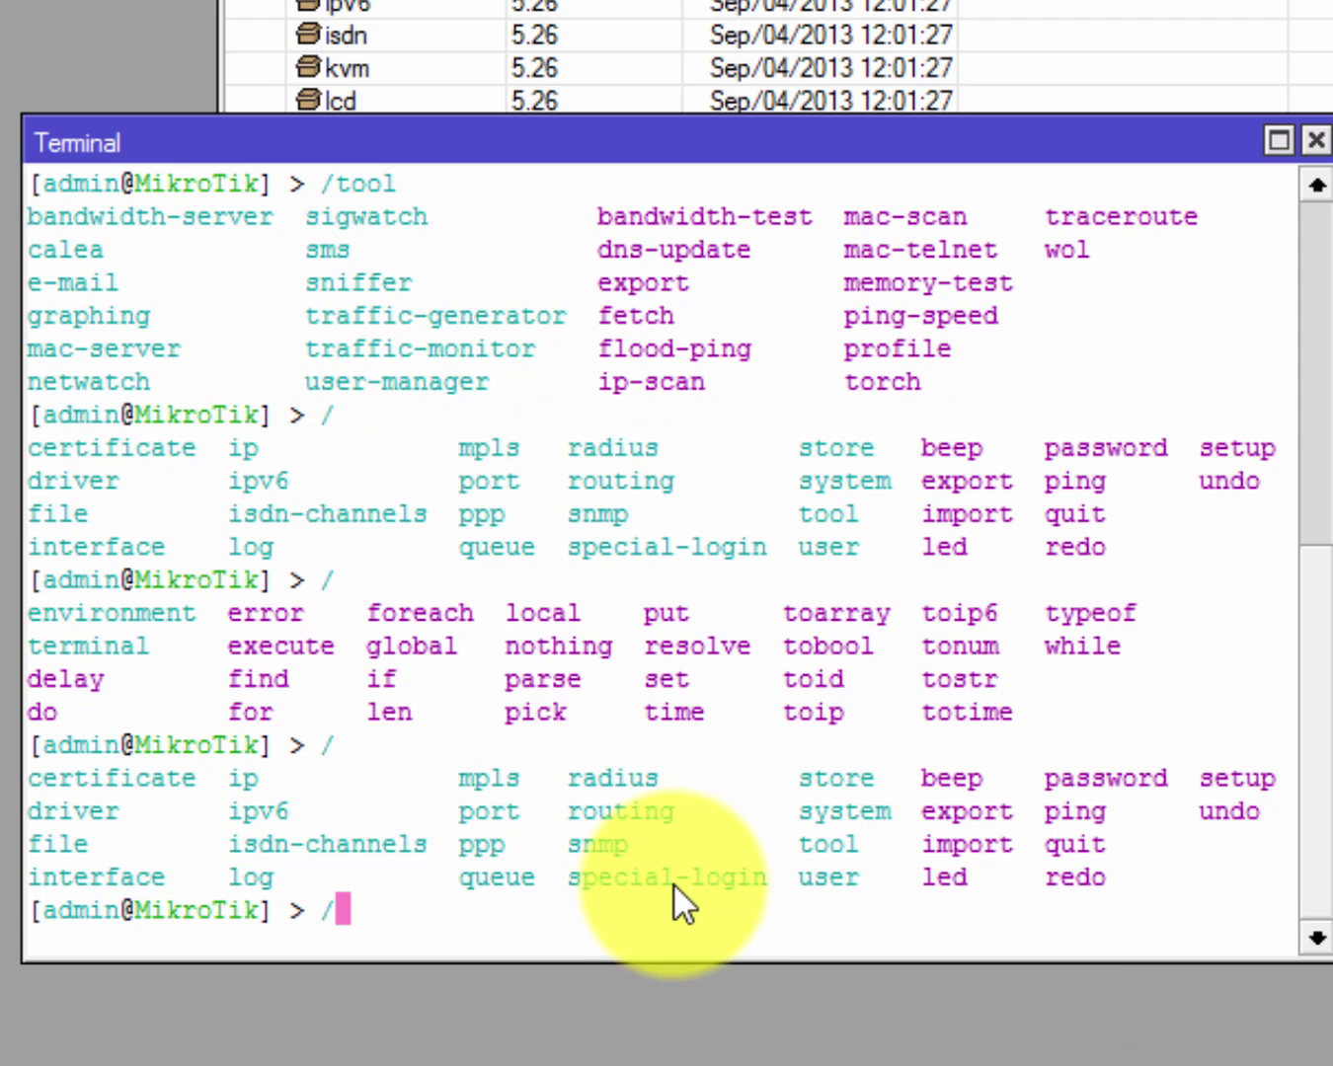
Complete 't' to /tool and list its subcommands, including user-manager.
text(t)
key(Tab)
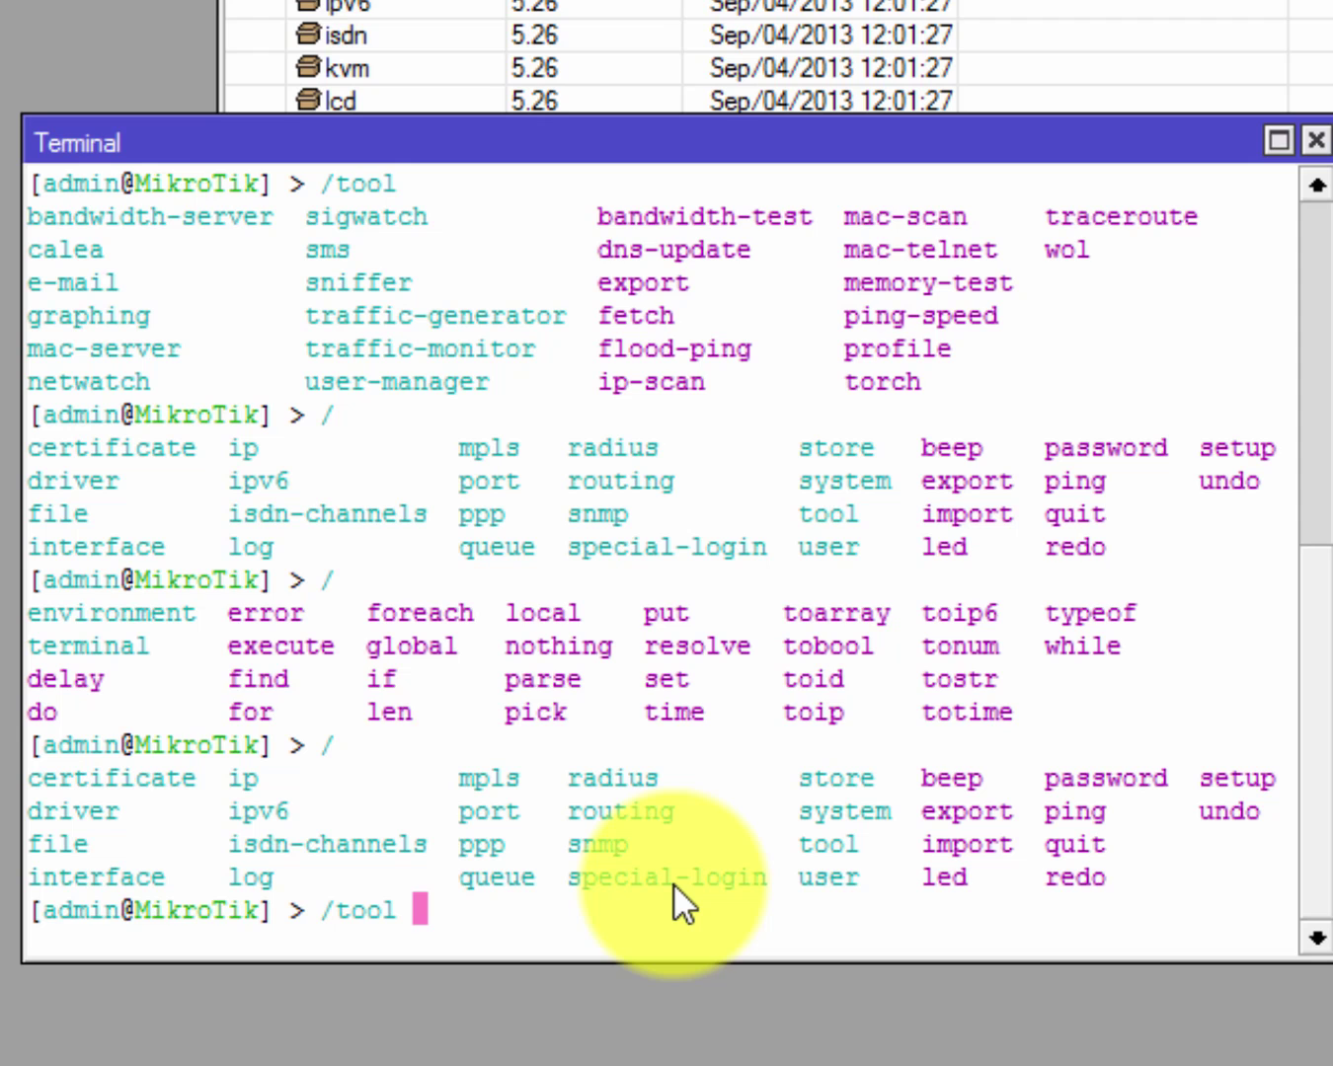
key(Tab)
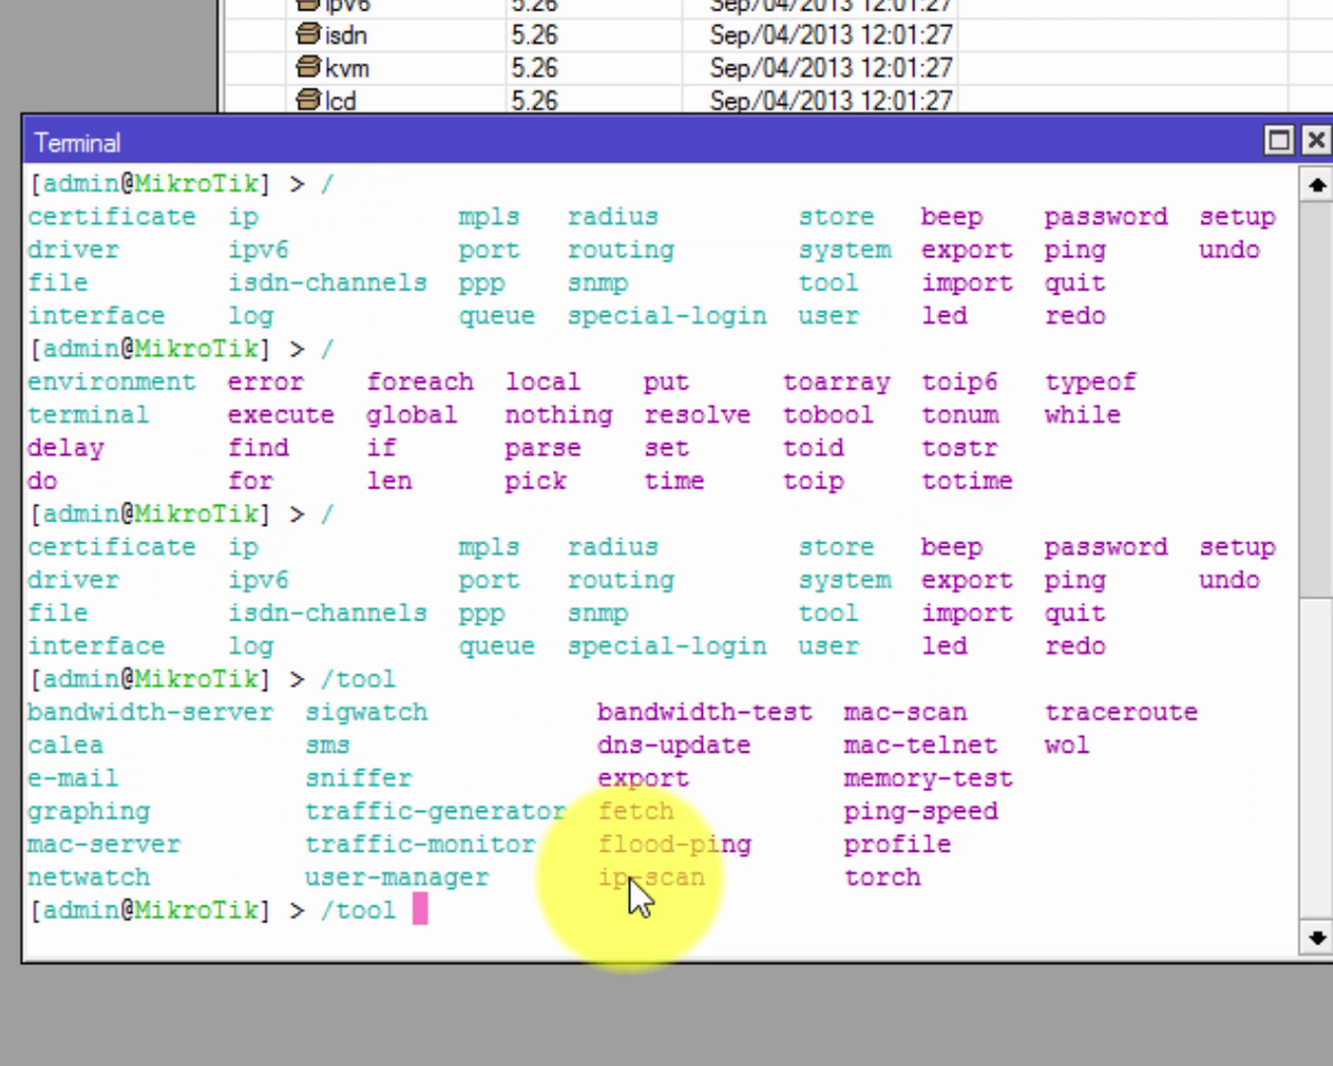
drag(321, 679, 1191, 826)
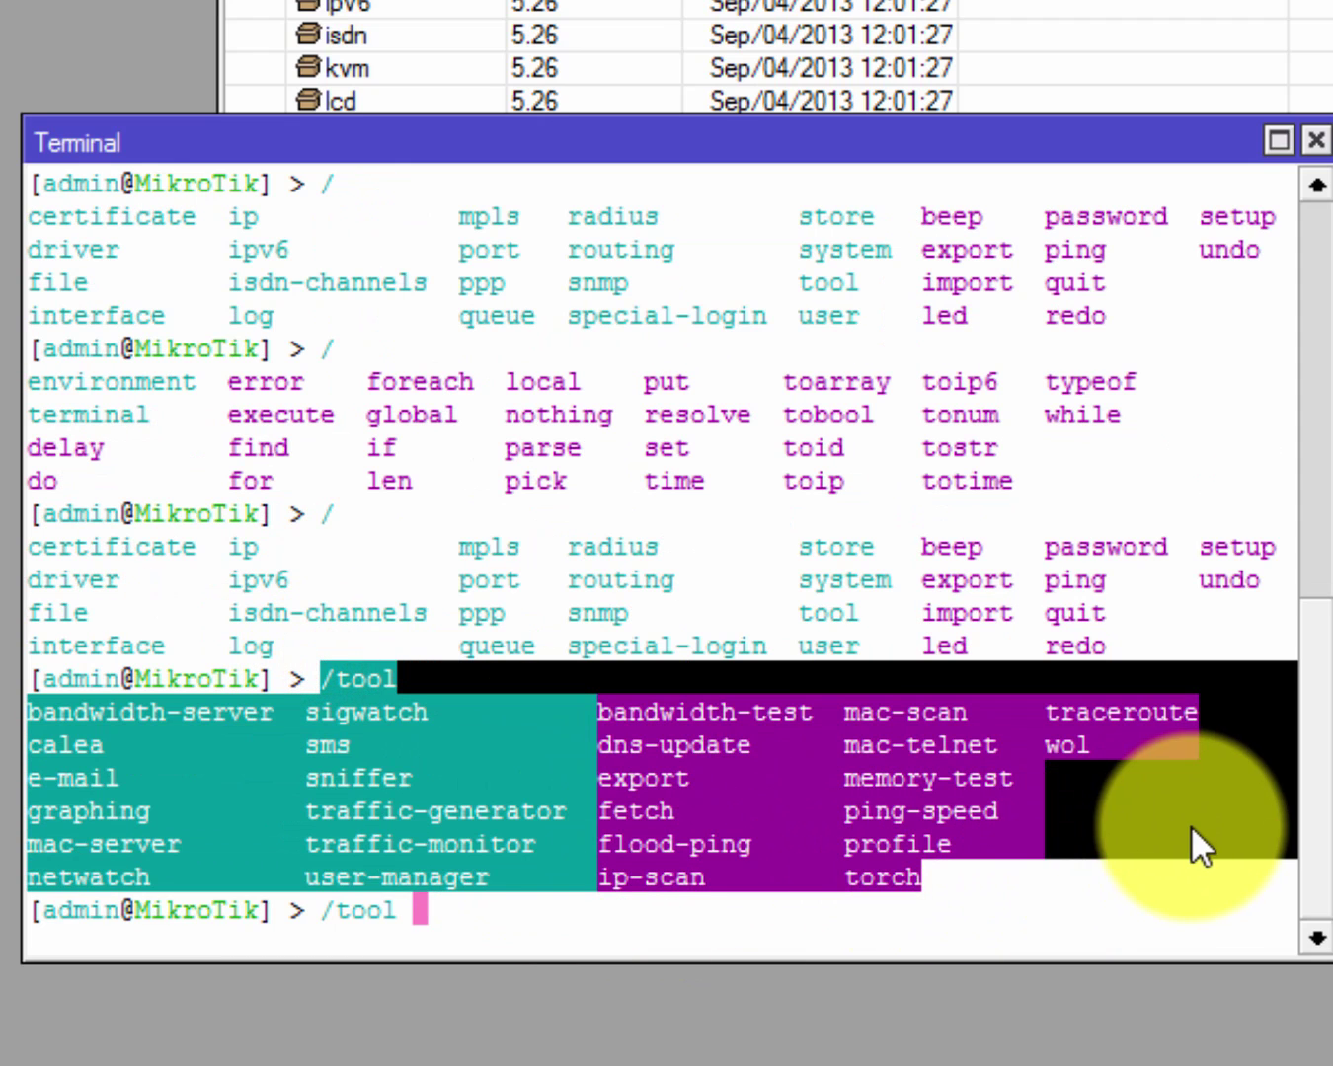
click(1191, 826)
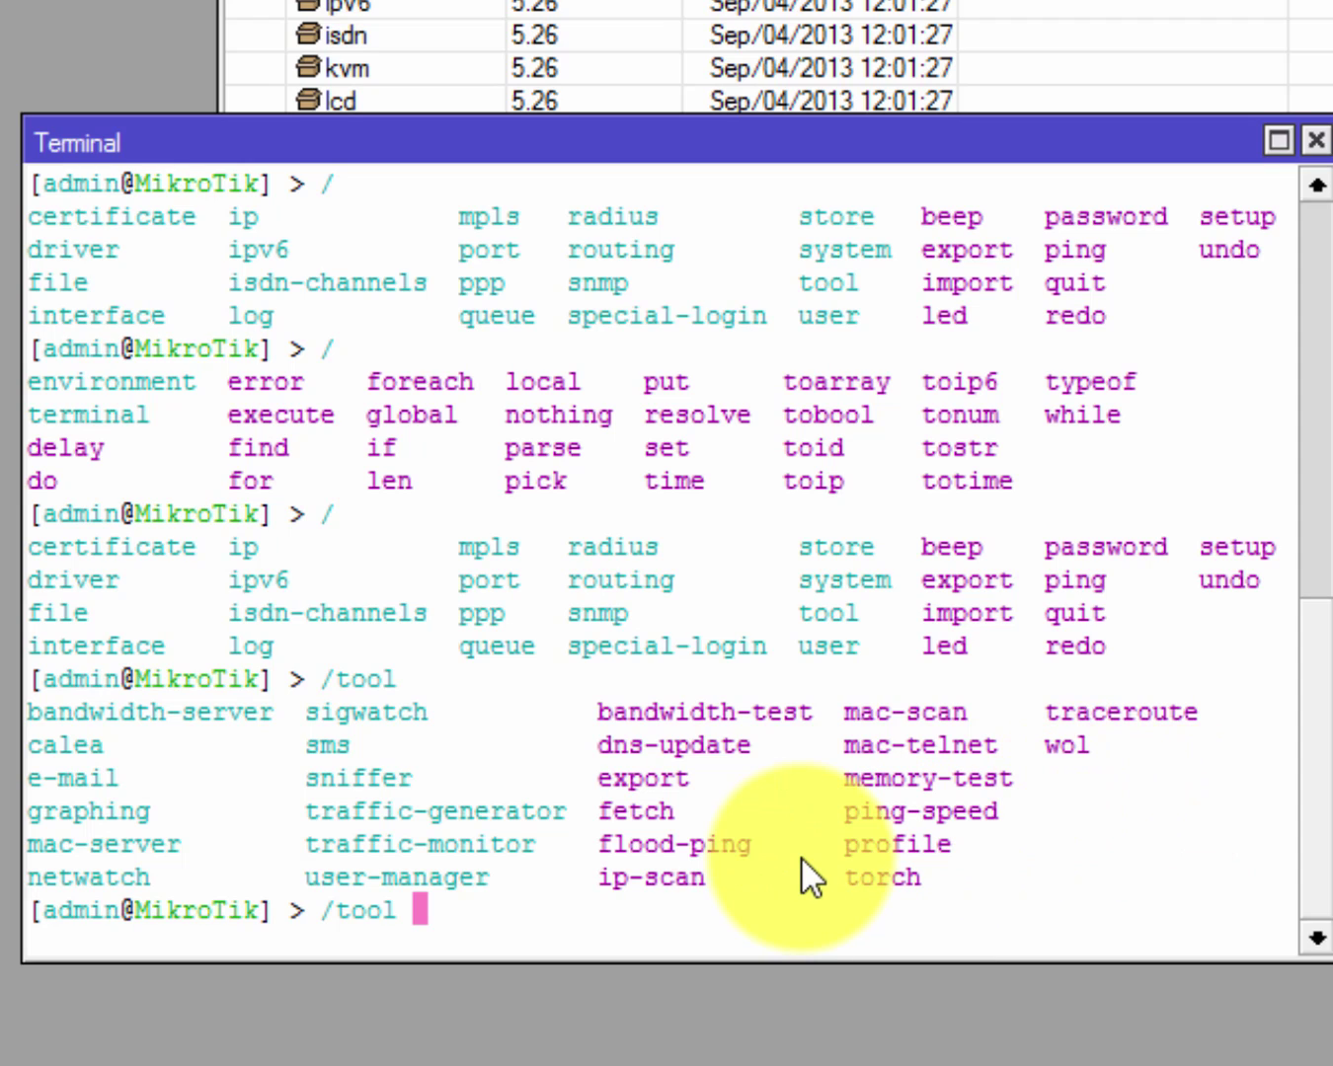
Run /tool user-manager customer print using Tab completion.
text(u)
key(Tab)
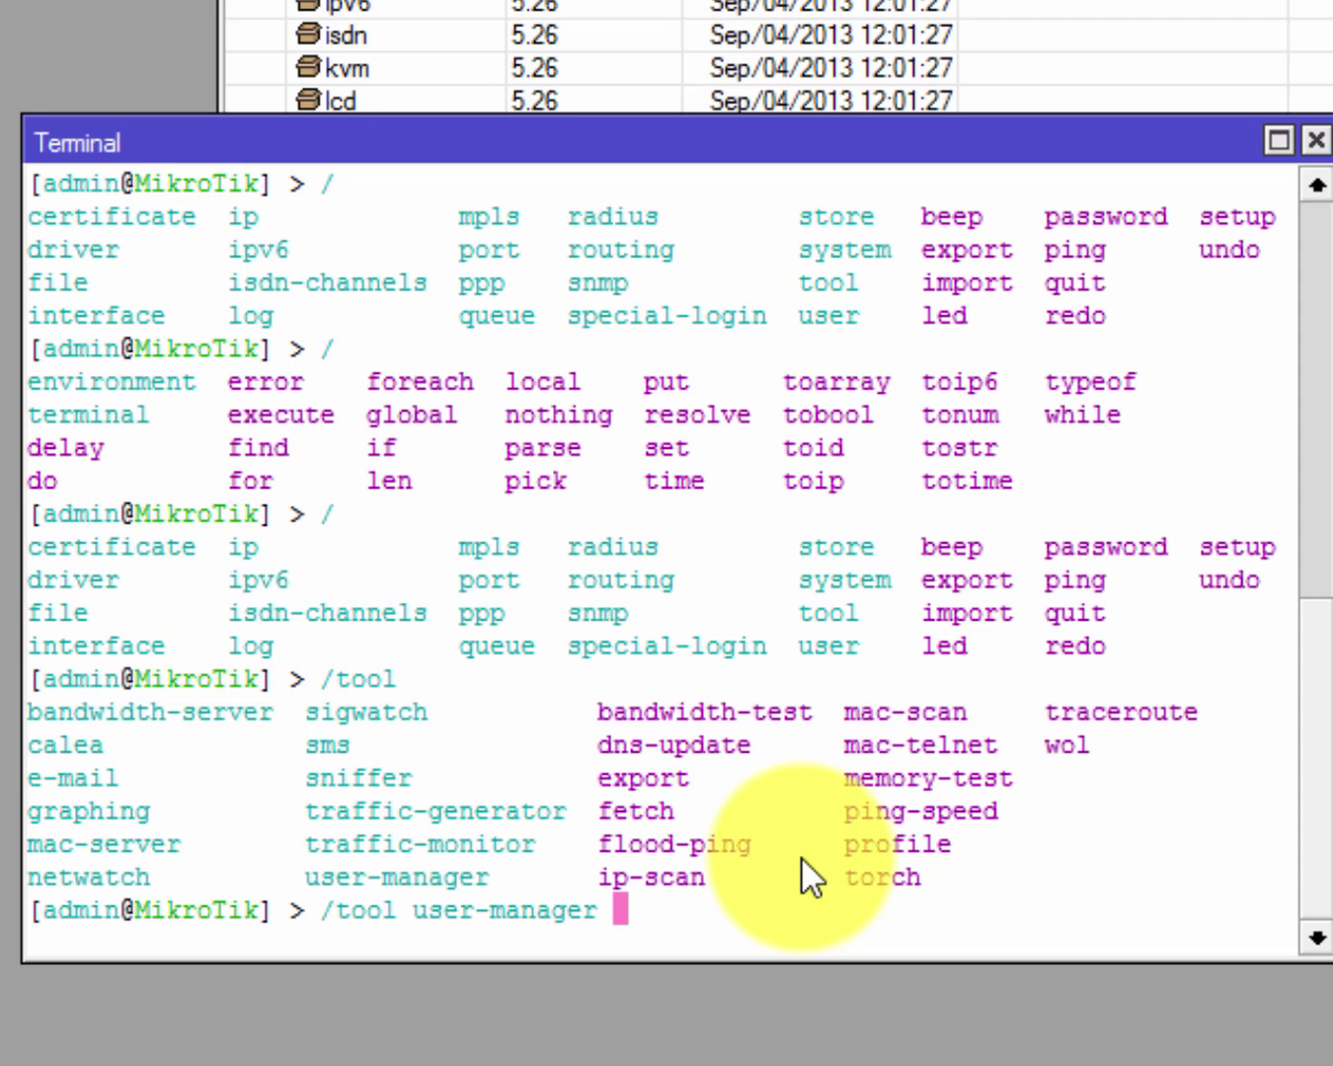
text(cu)
key(Tab)
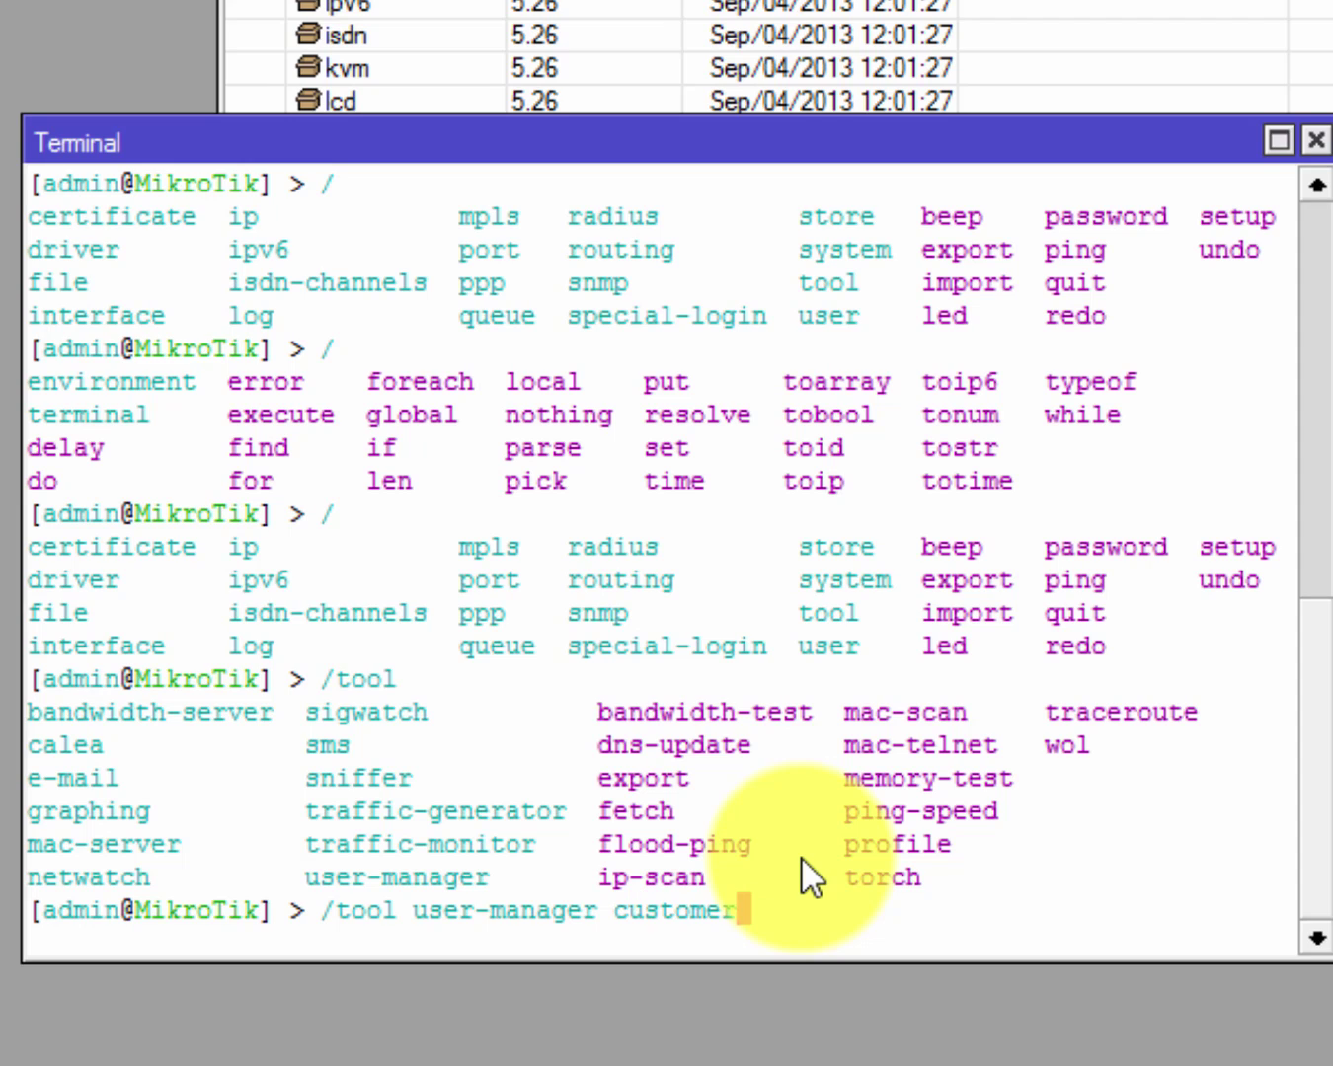
key(Left)
key(Right)
text(print)
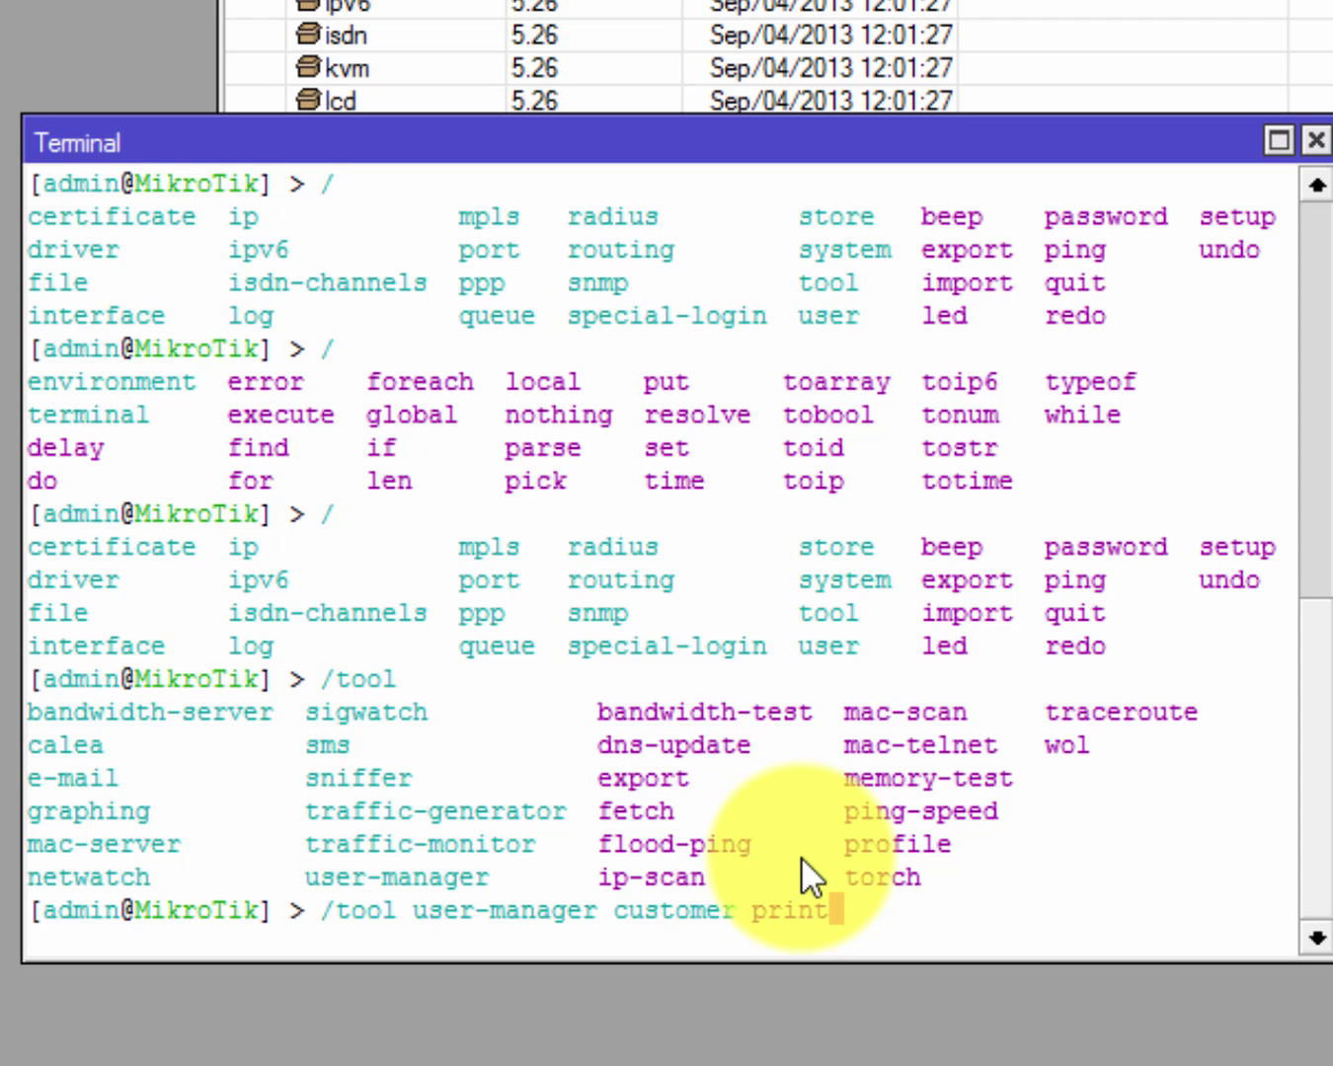
key(Return)
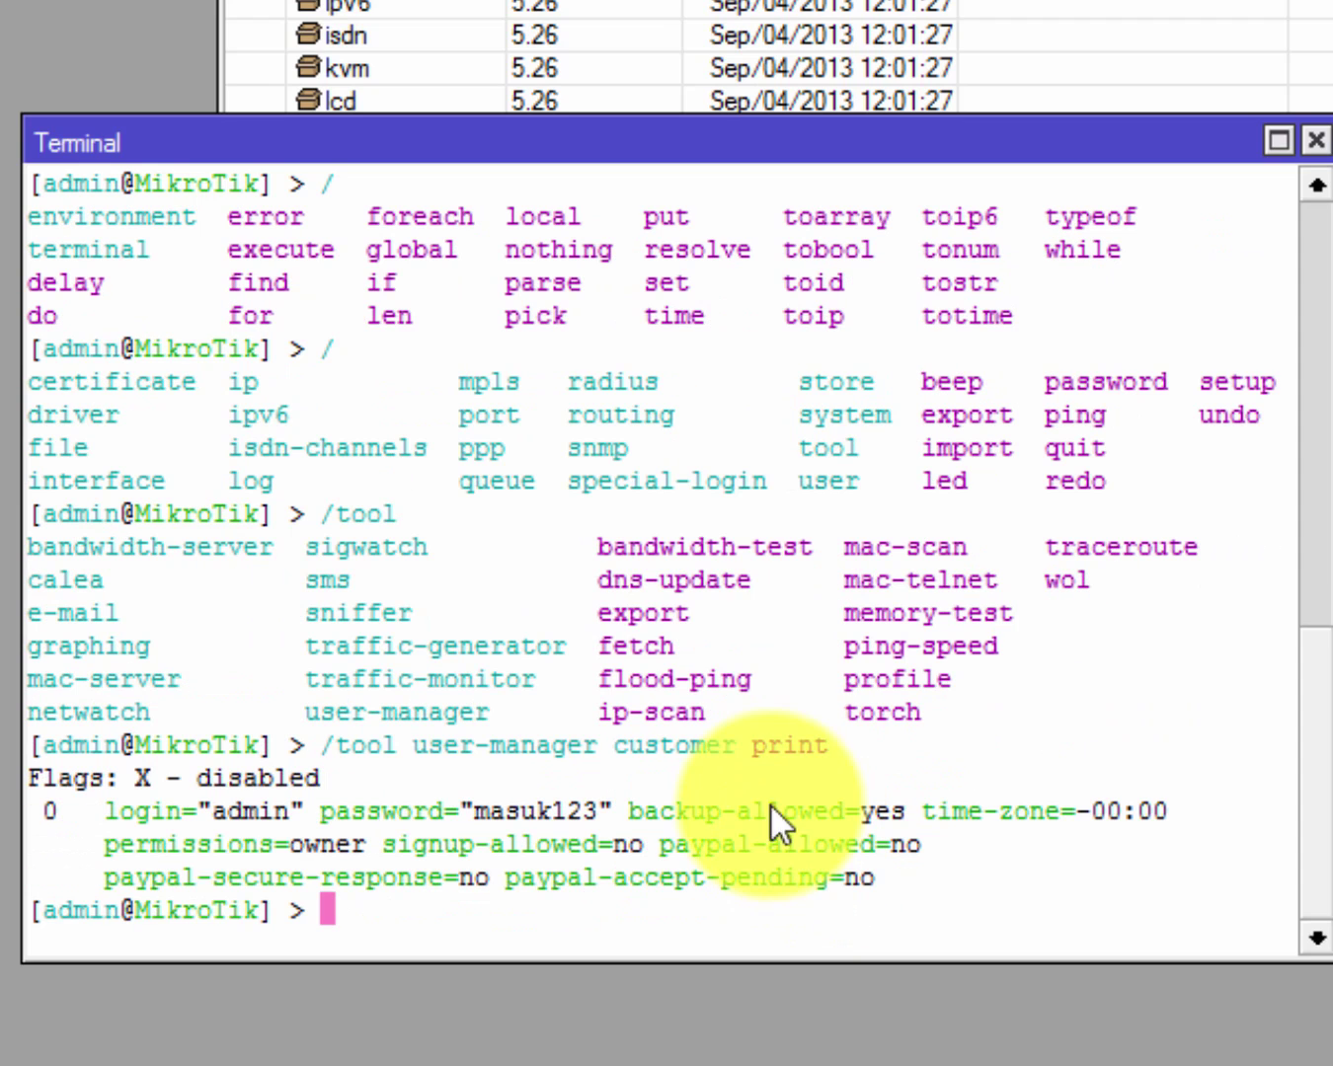
Highlight the admin customer's login and password in the output.
drag(214, 812, 289, 810)
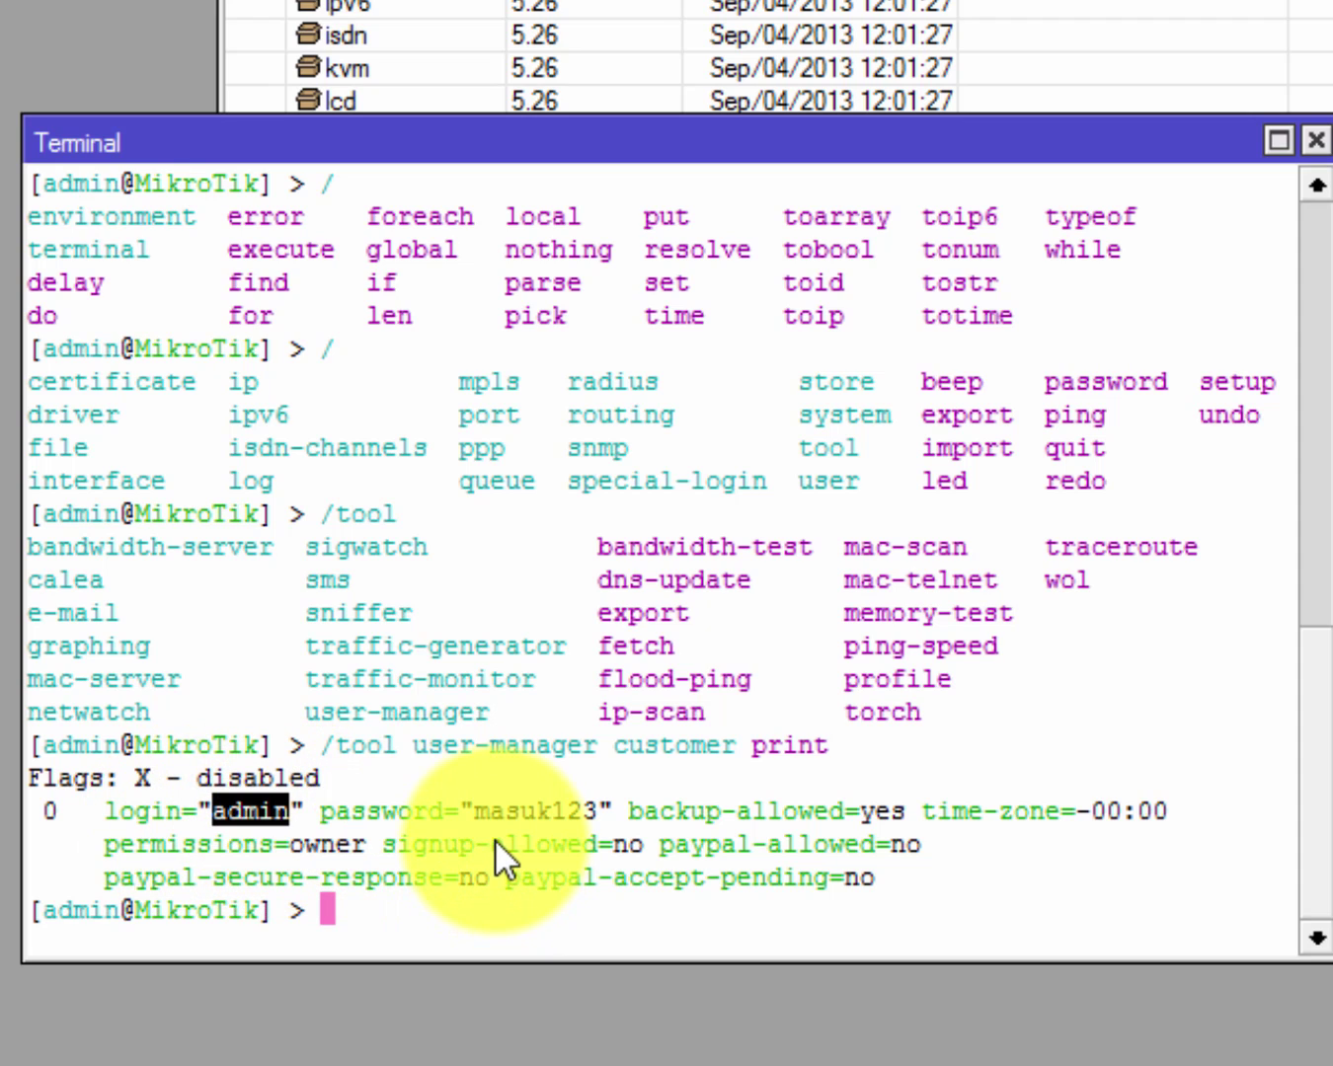
drag(447, 809, 611, 816)
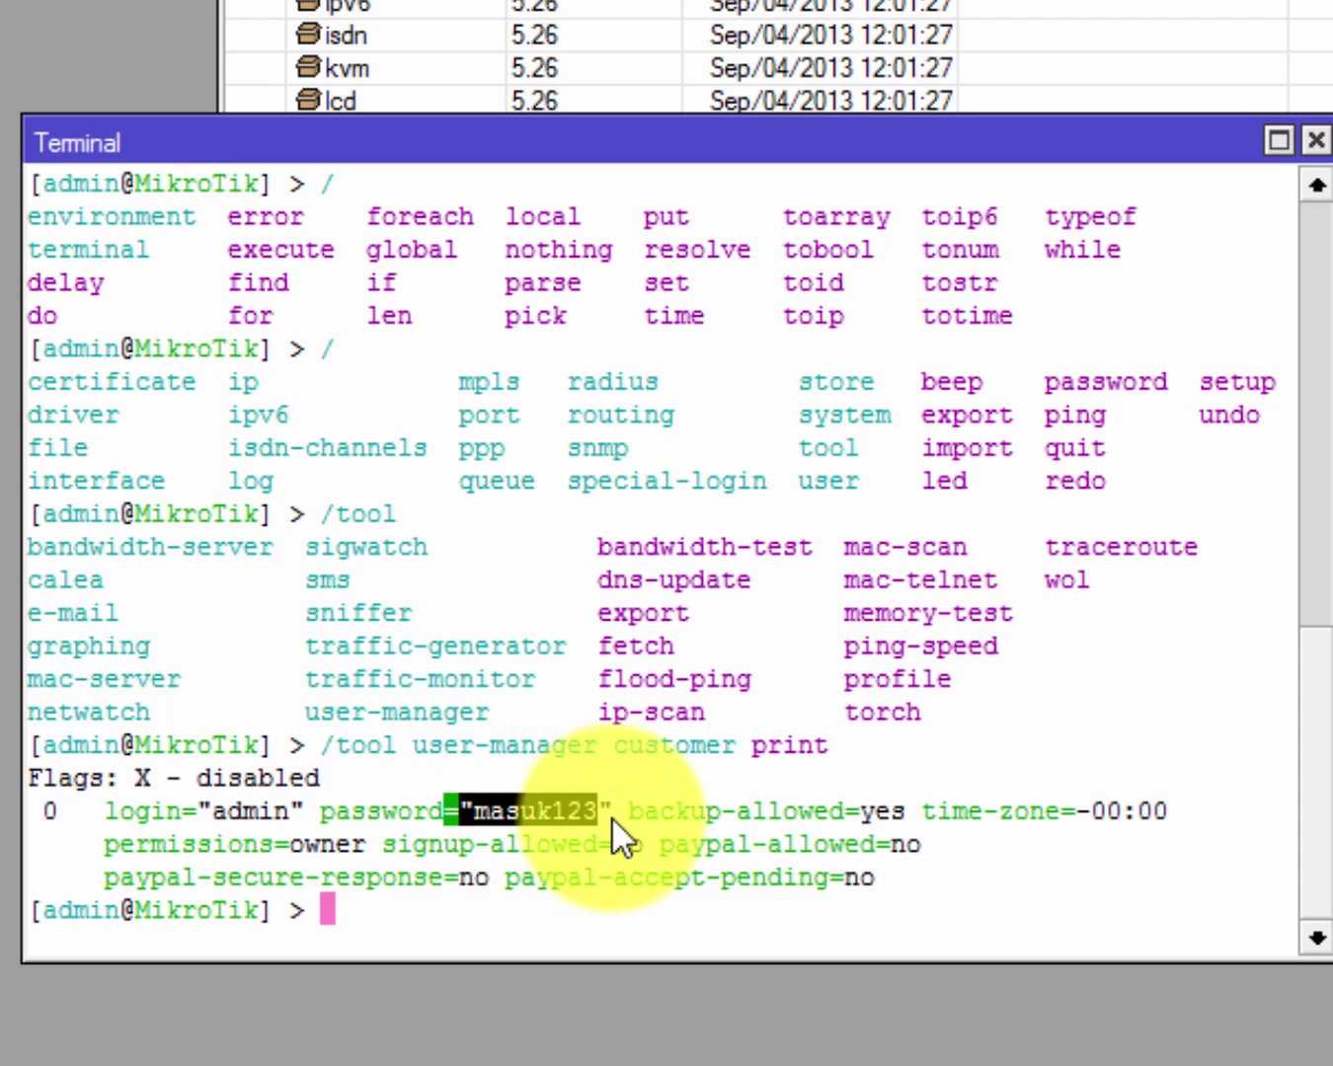
click(611, 828)
drag(390, 806, 476, 809)
click(567, 811)
click(484, 856)
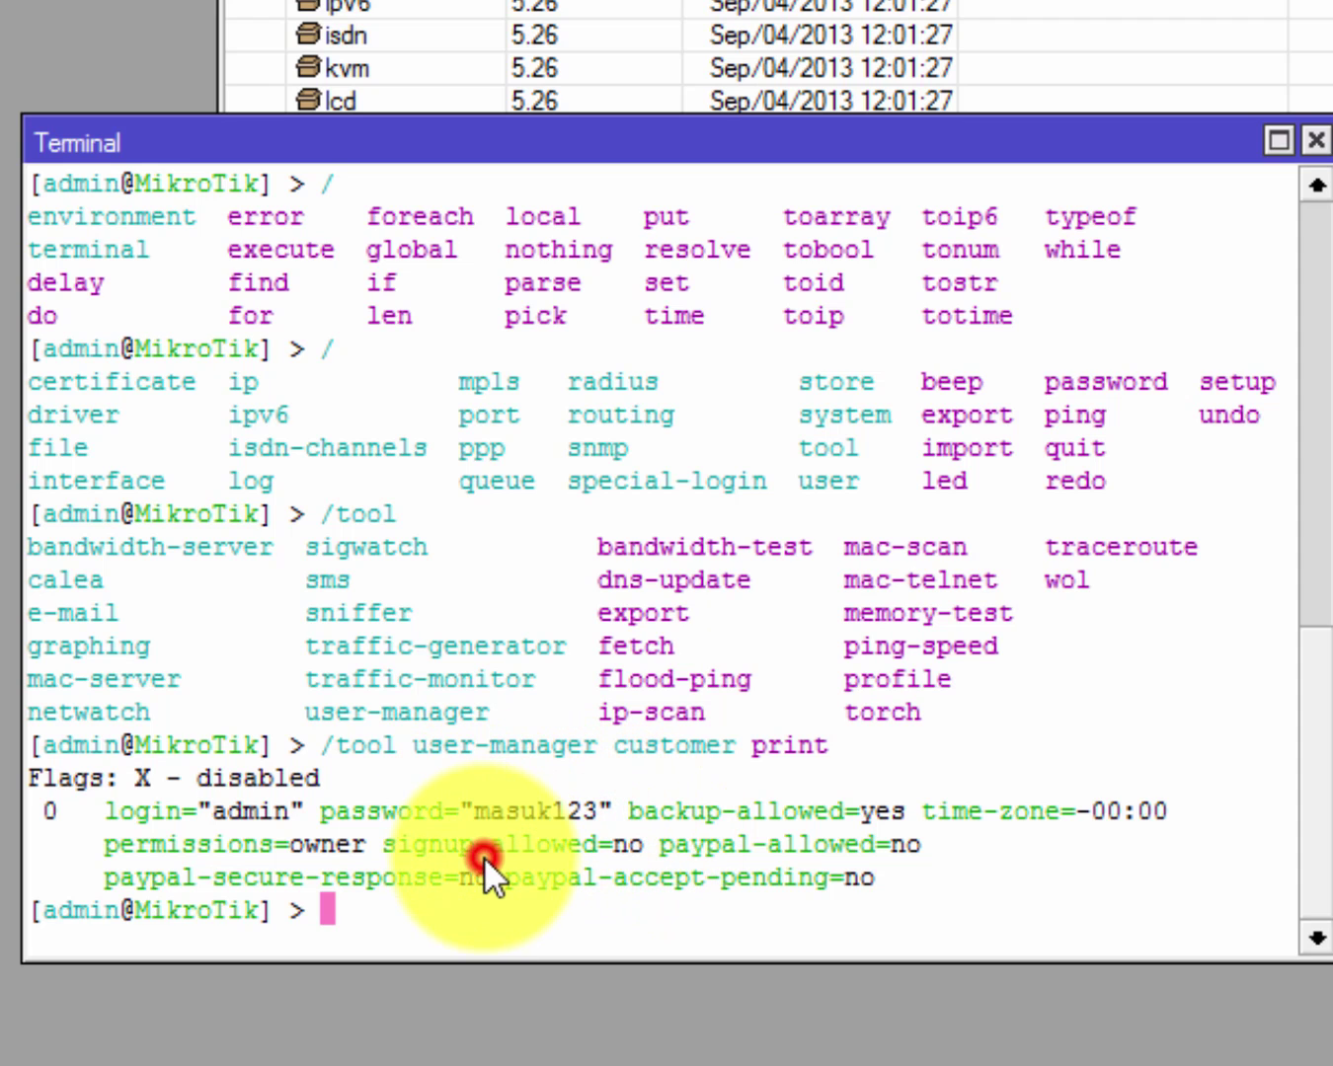
drag(204, 812, 390, 821)
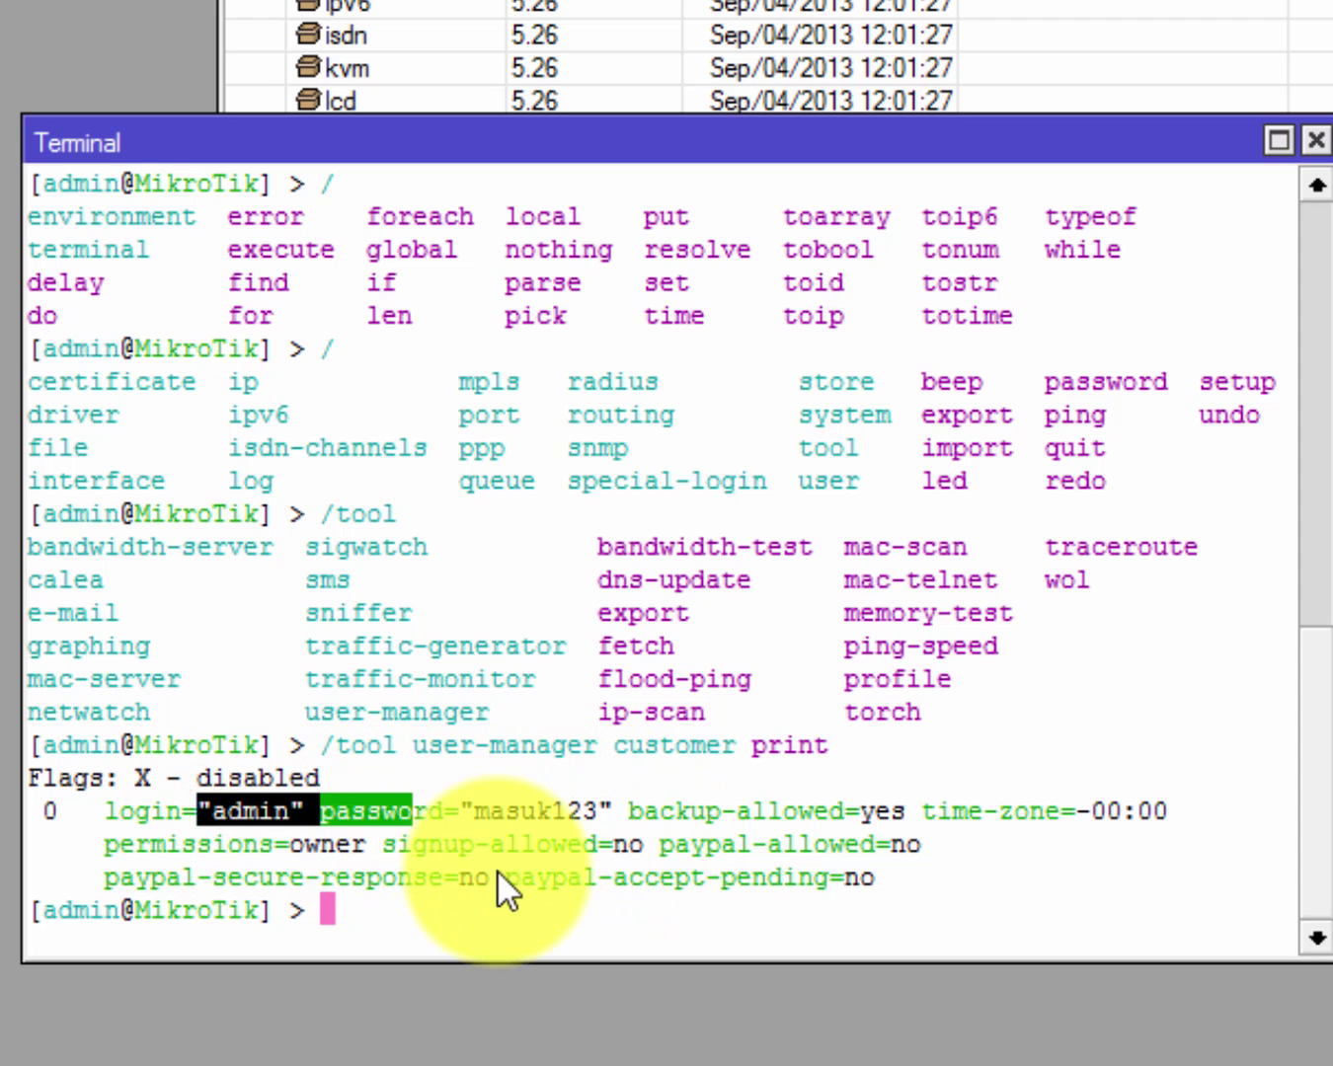
click(464, 906)
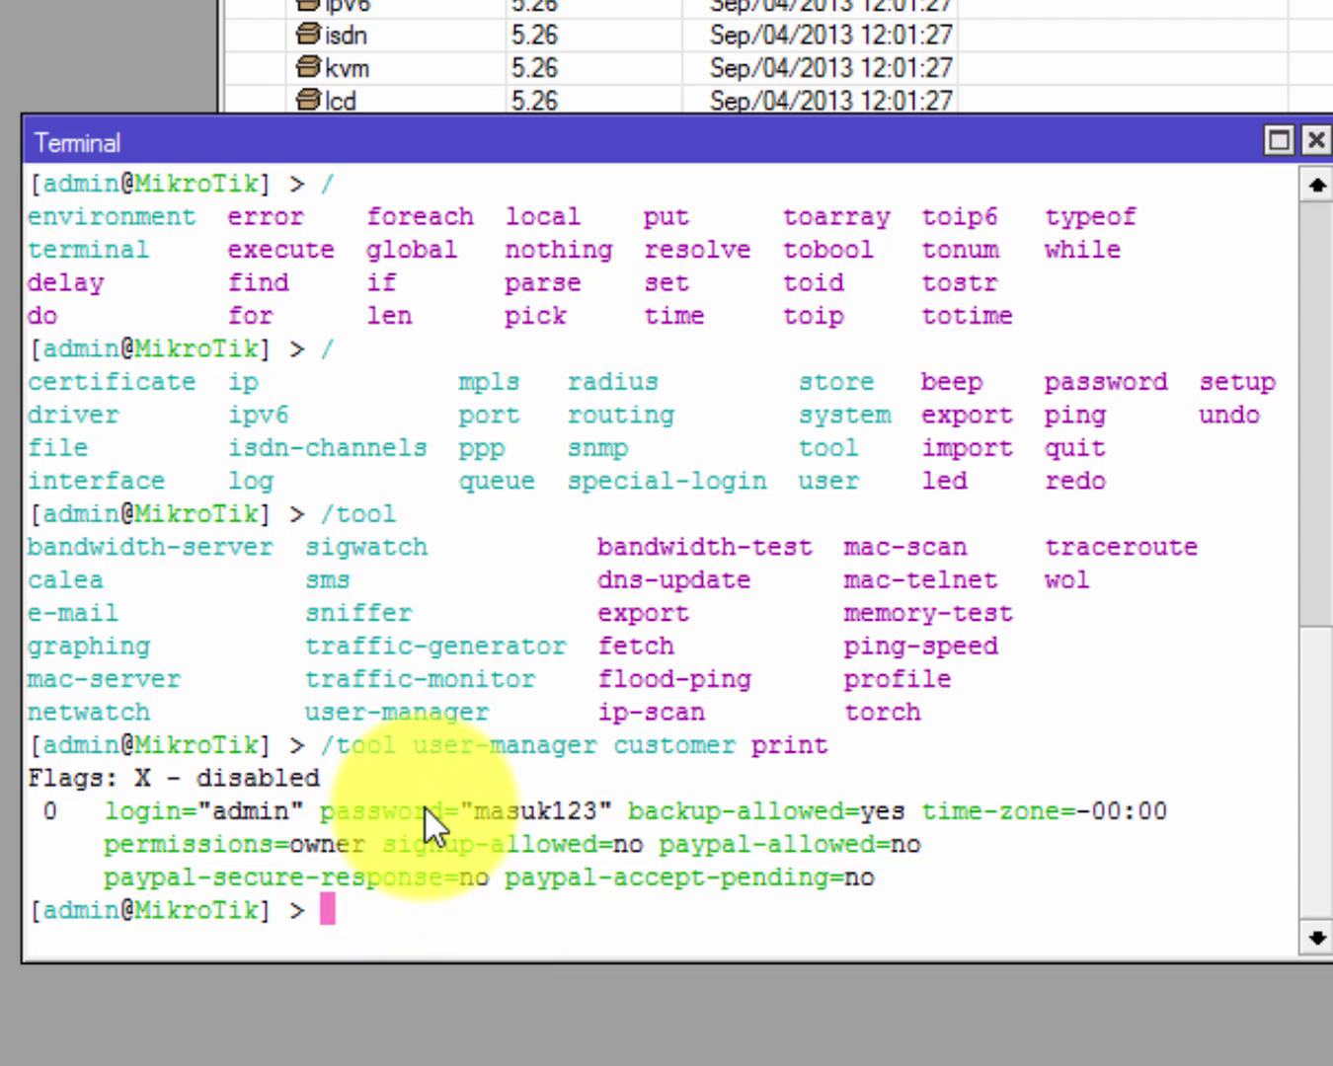
drag(185, 816, 739, 810)
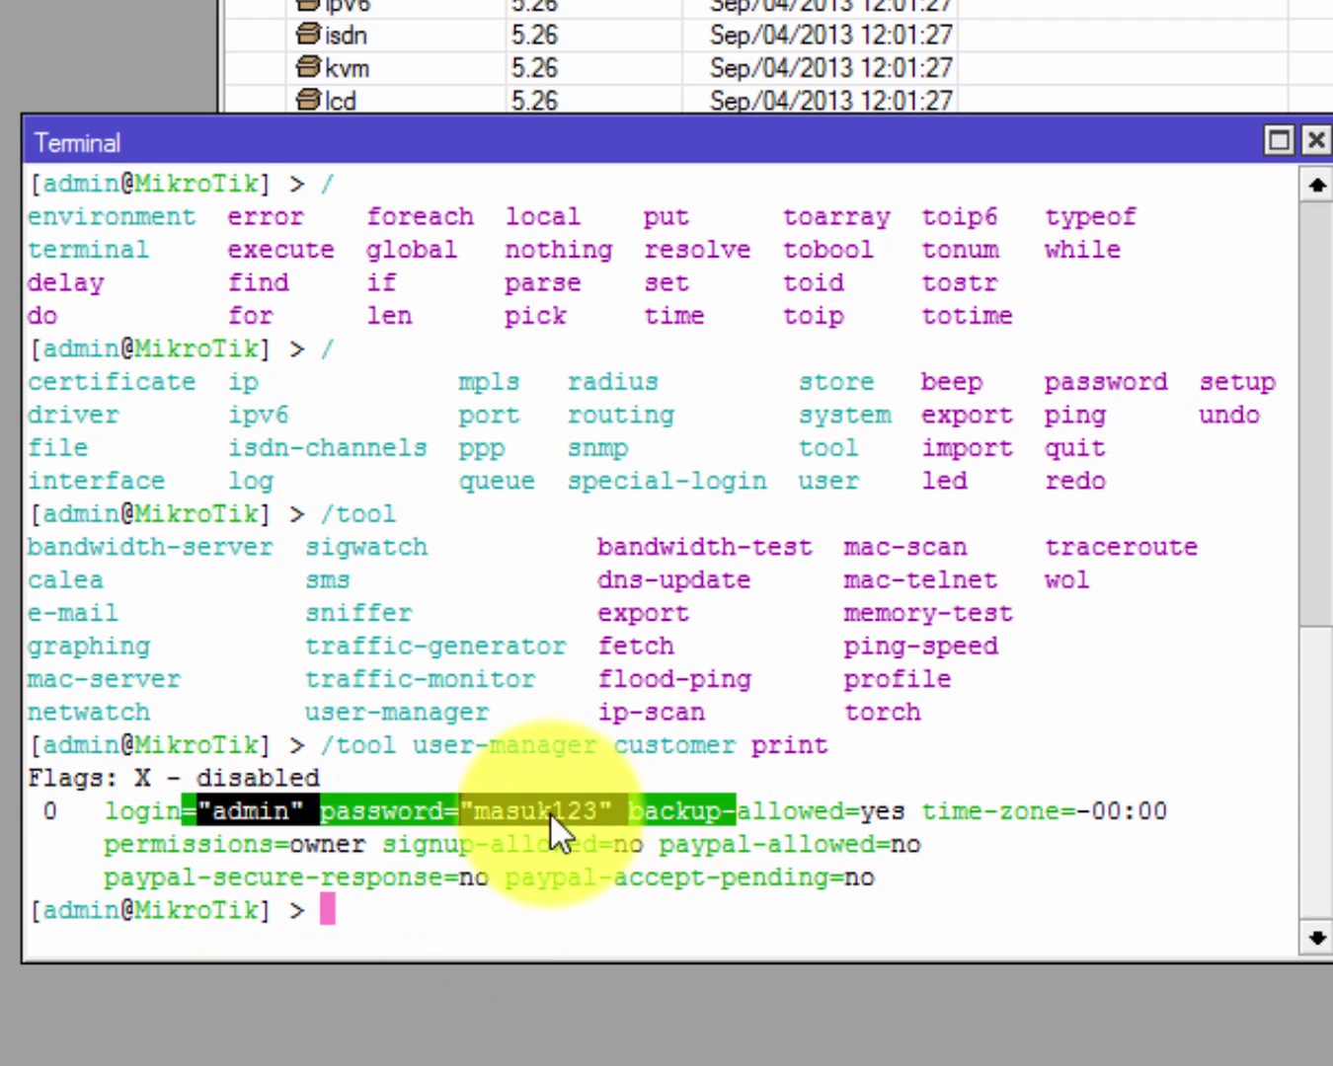
click(467, 850)
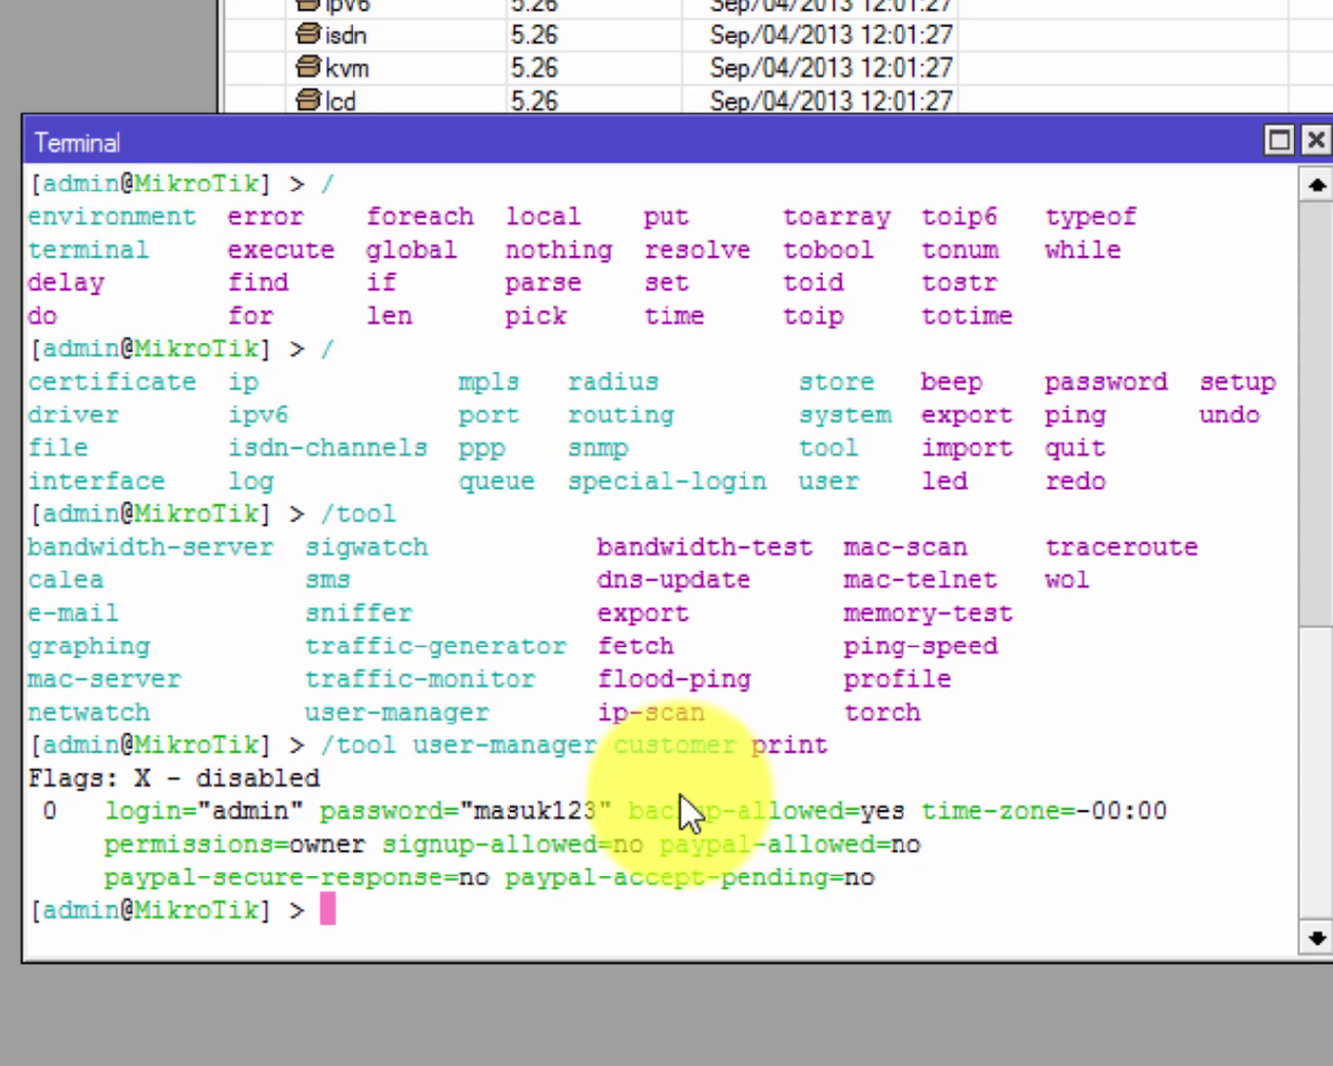
Remove the admin customer with /tool user-manager customer remove admin.
text(/tool u)
key(Tab)
text(c)
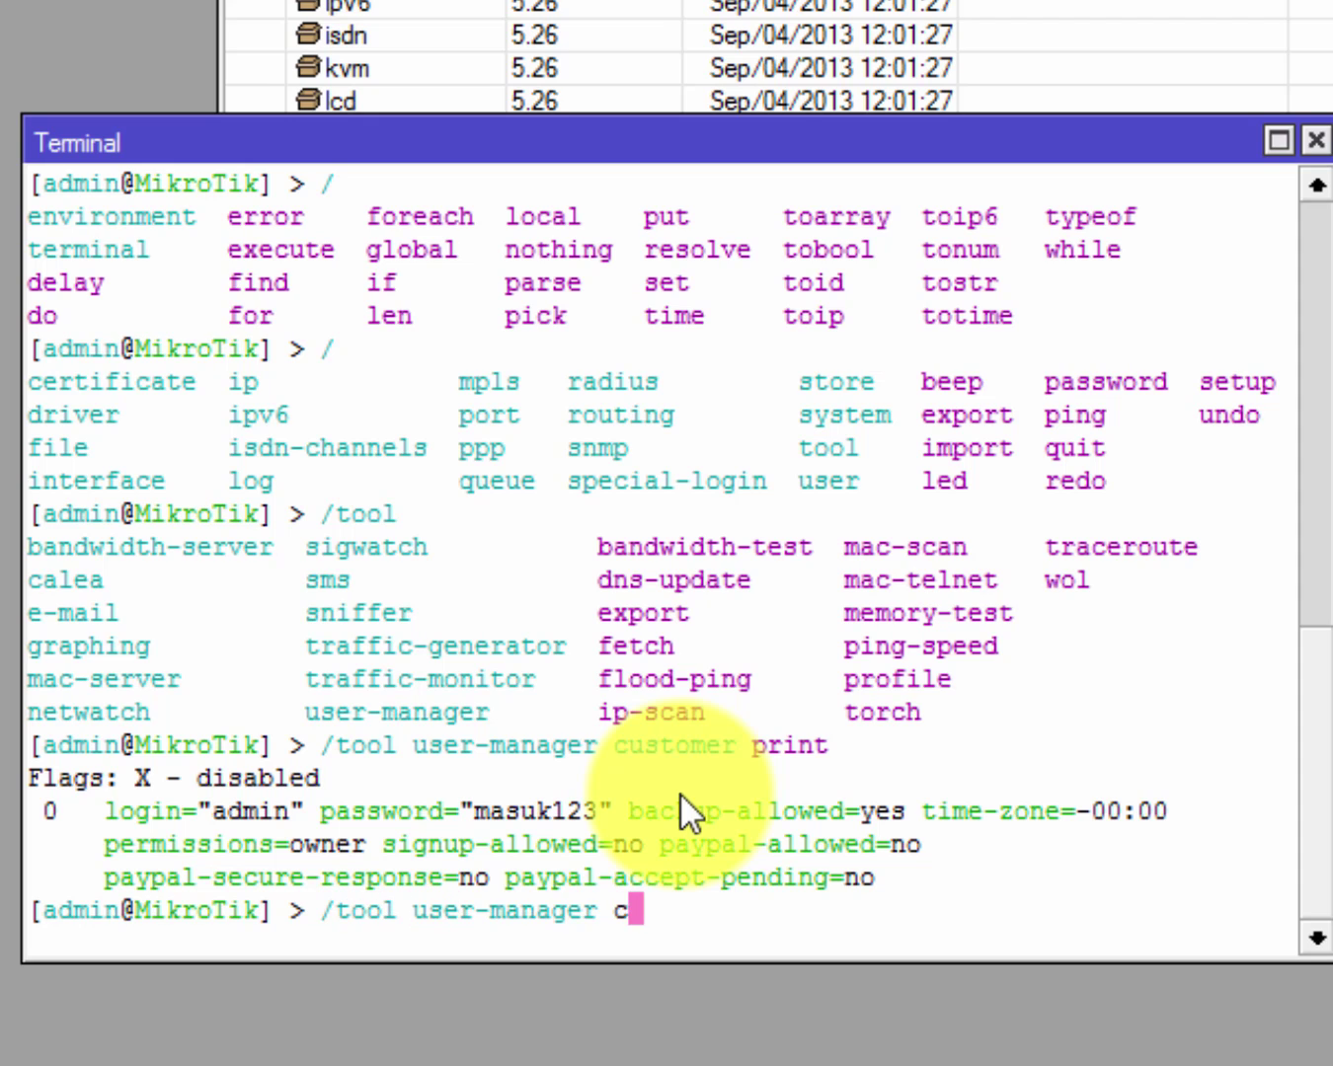
key(Tab)
text(rem)
key(Tab)
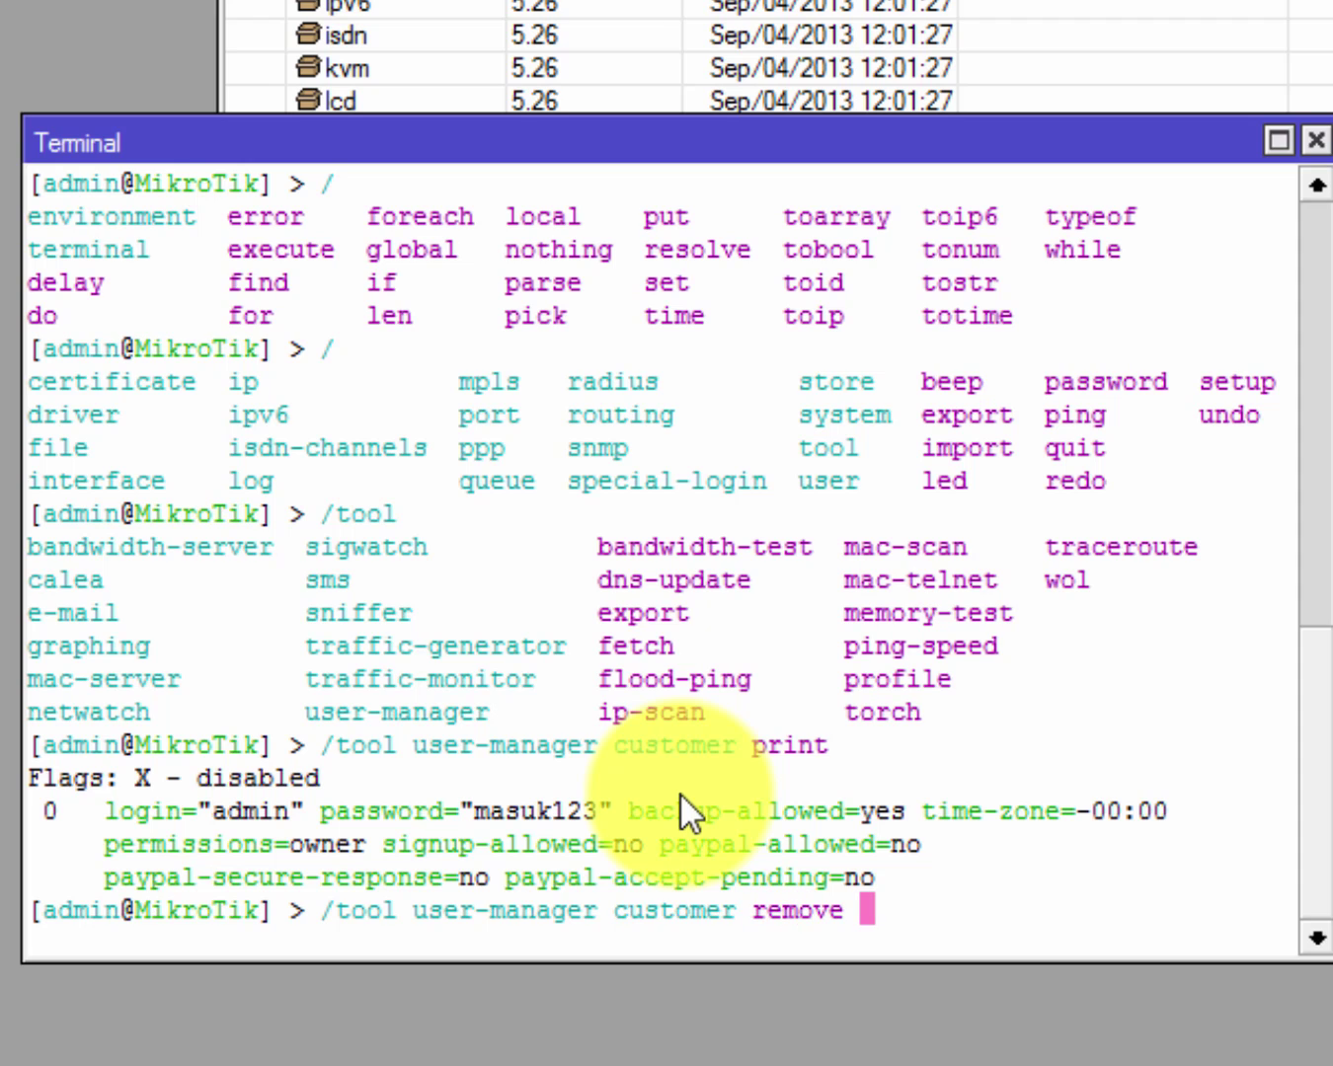
text(admin)
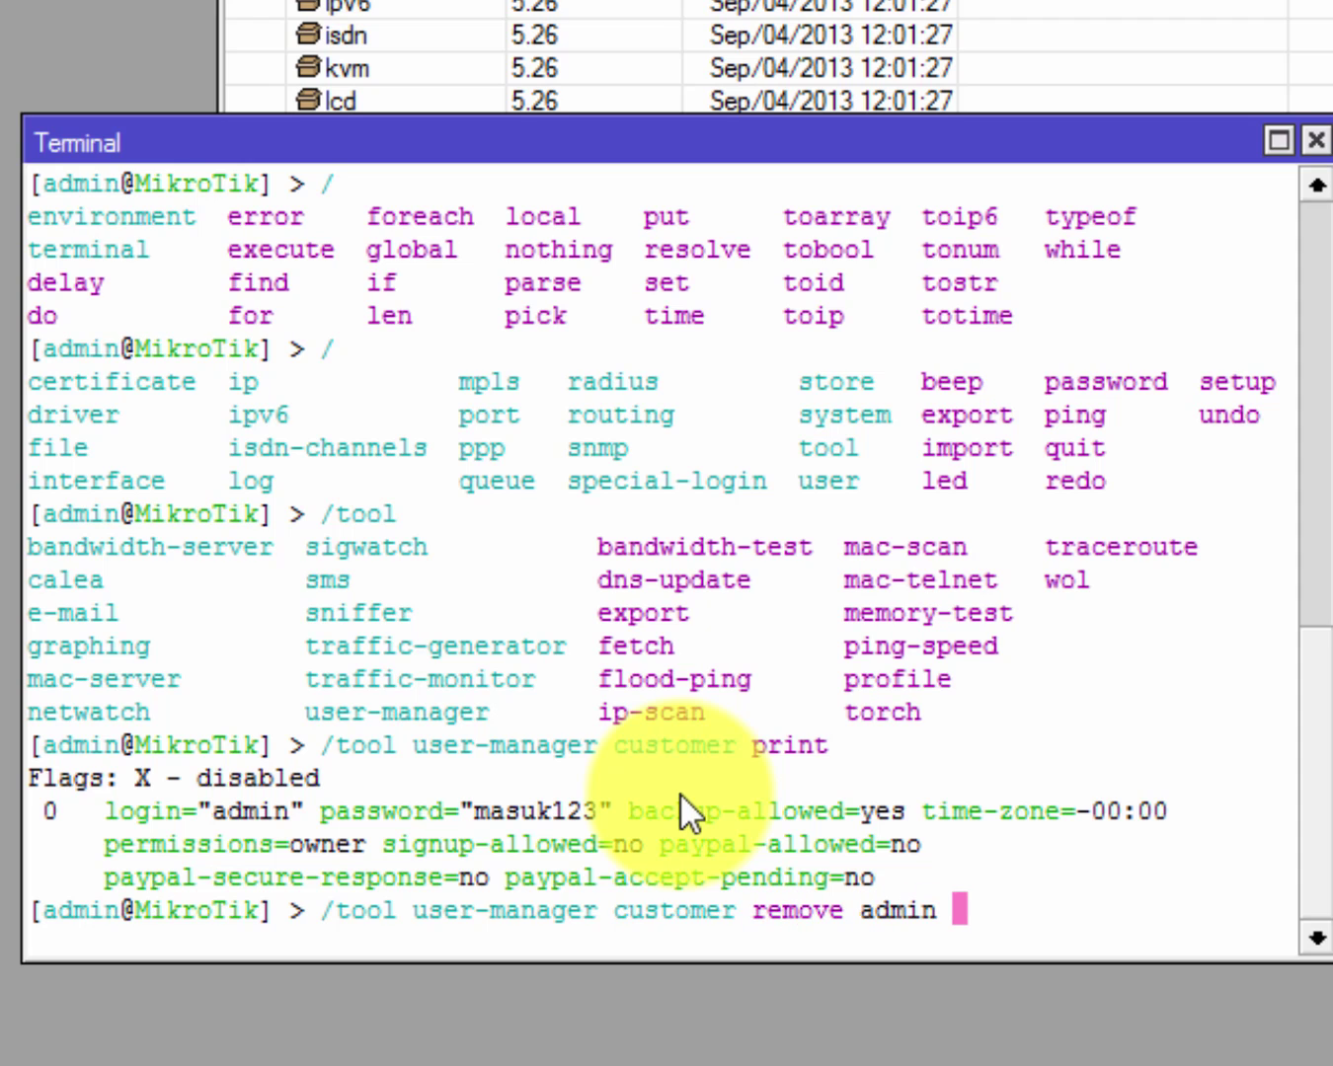
key(Return)
Re-run the customer print and confirm the listing is empty.
key(Up)
key(Up)
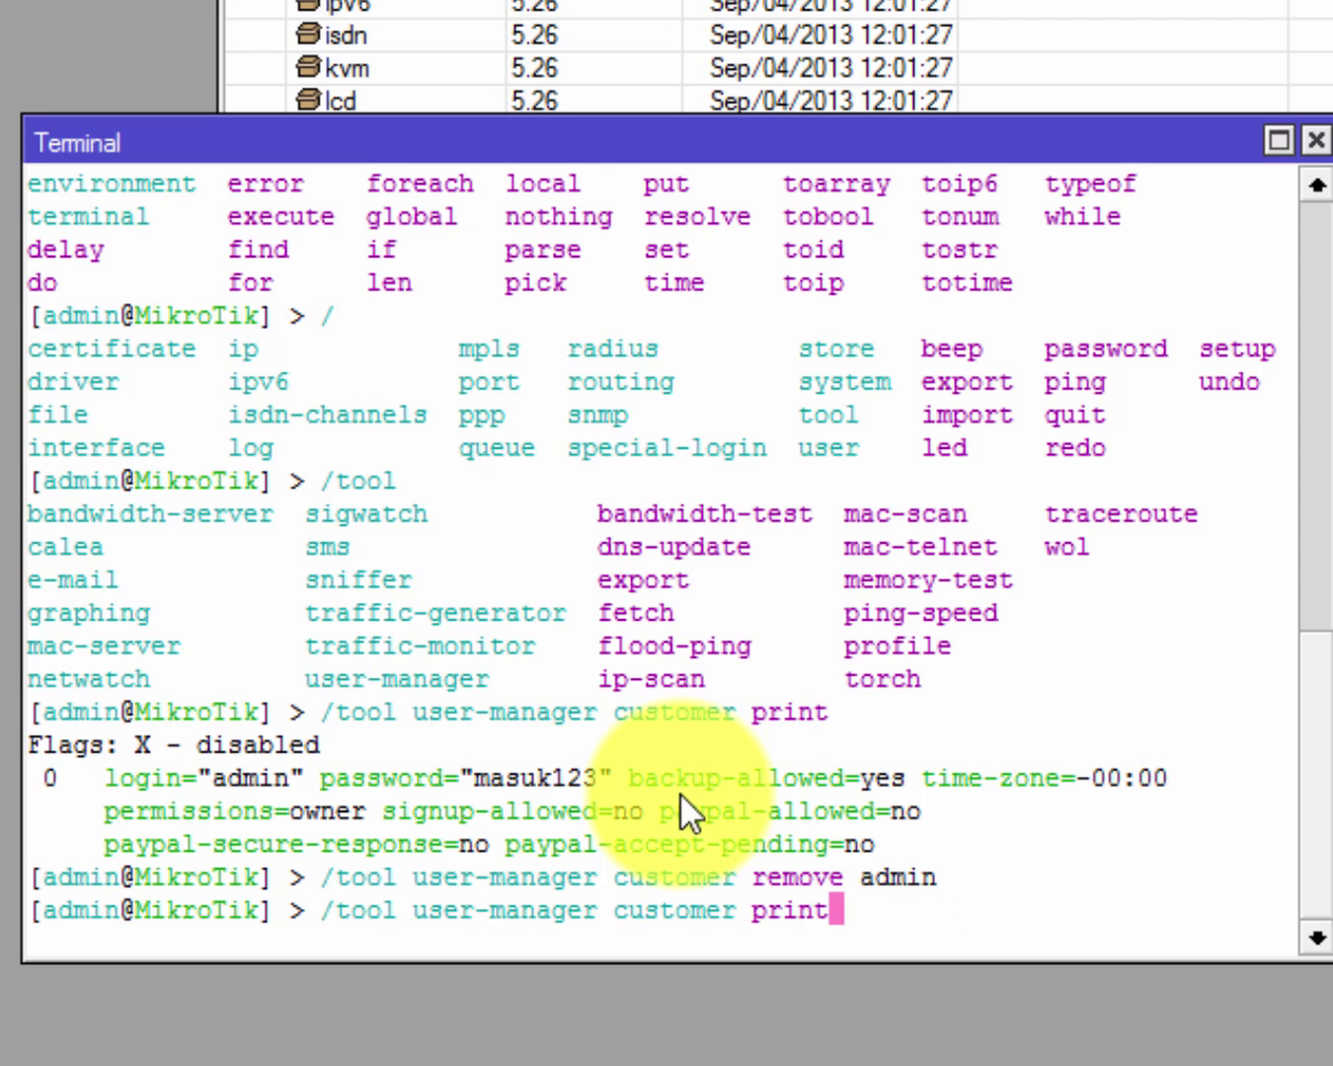
key(Return)
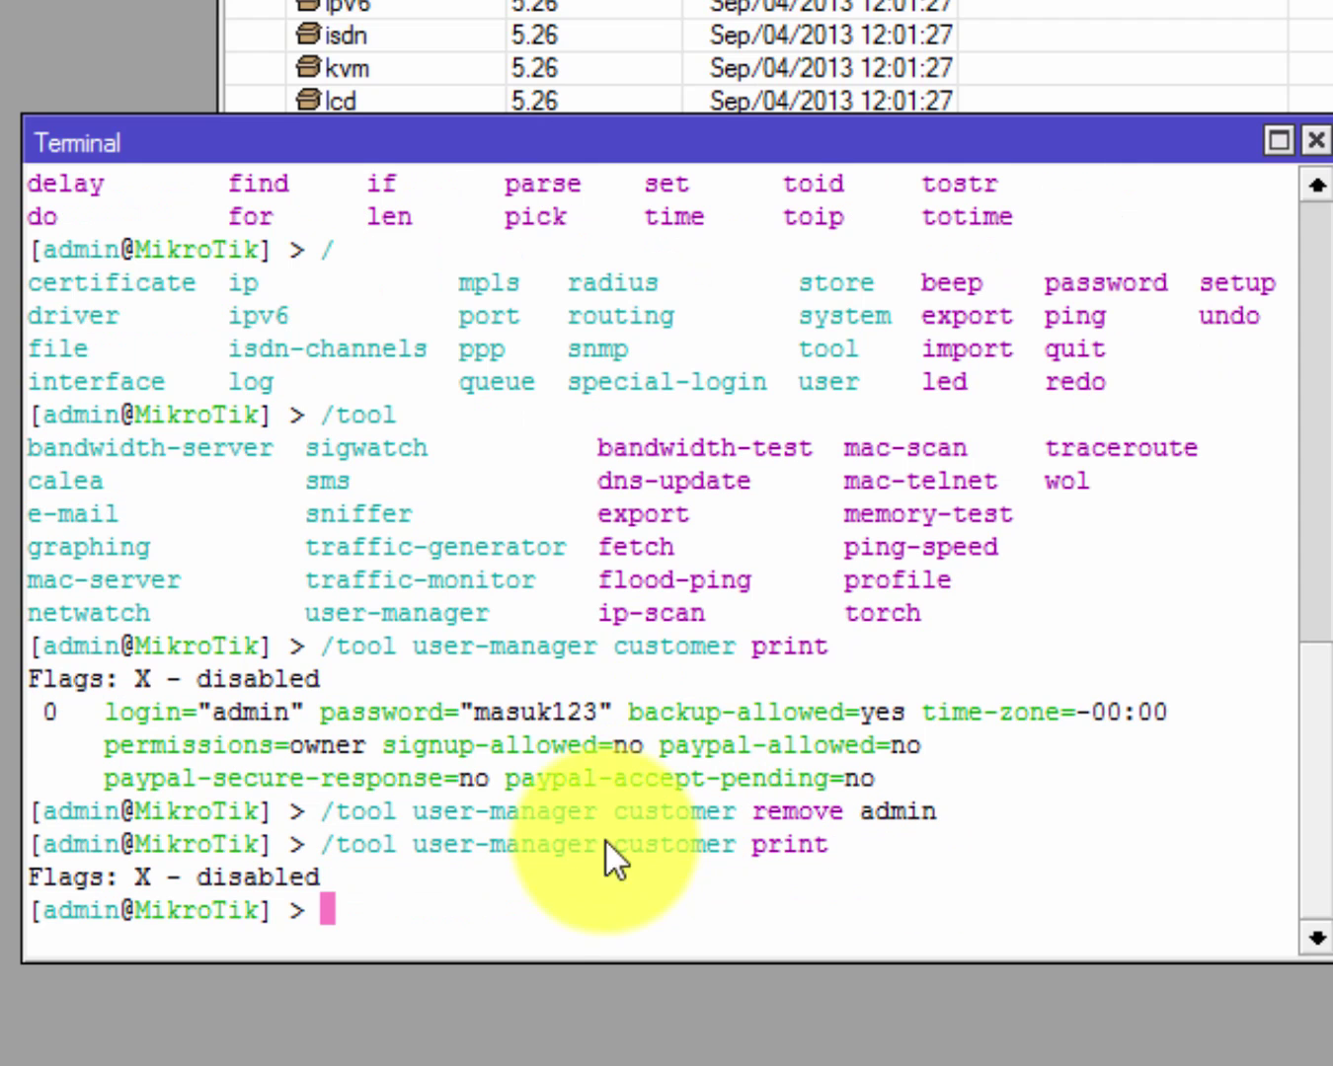
drag(429, 848, 530, 893)
click(529, 893)
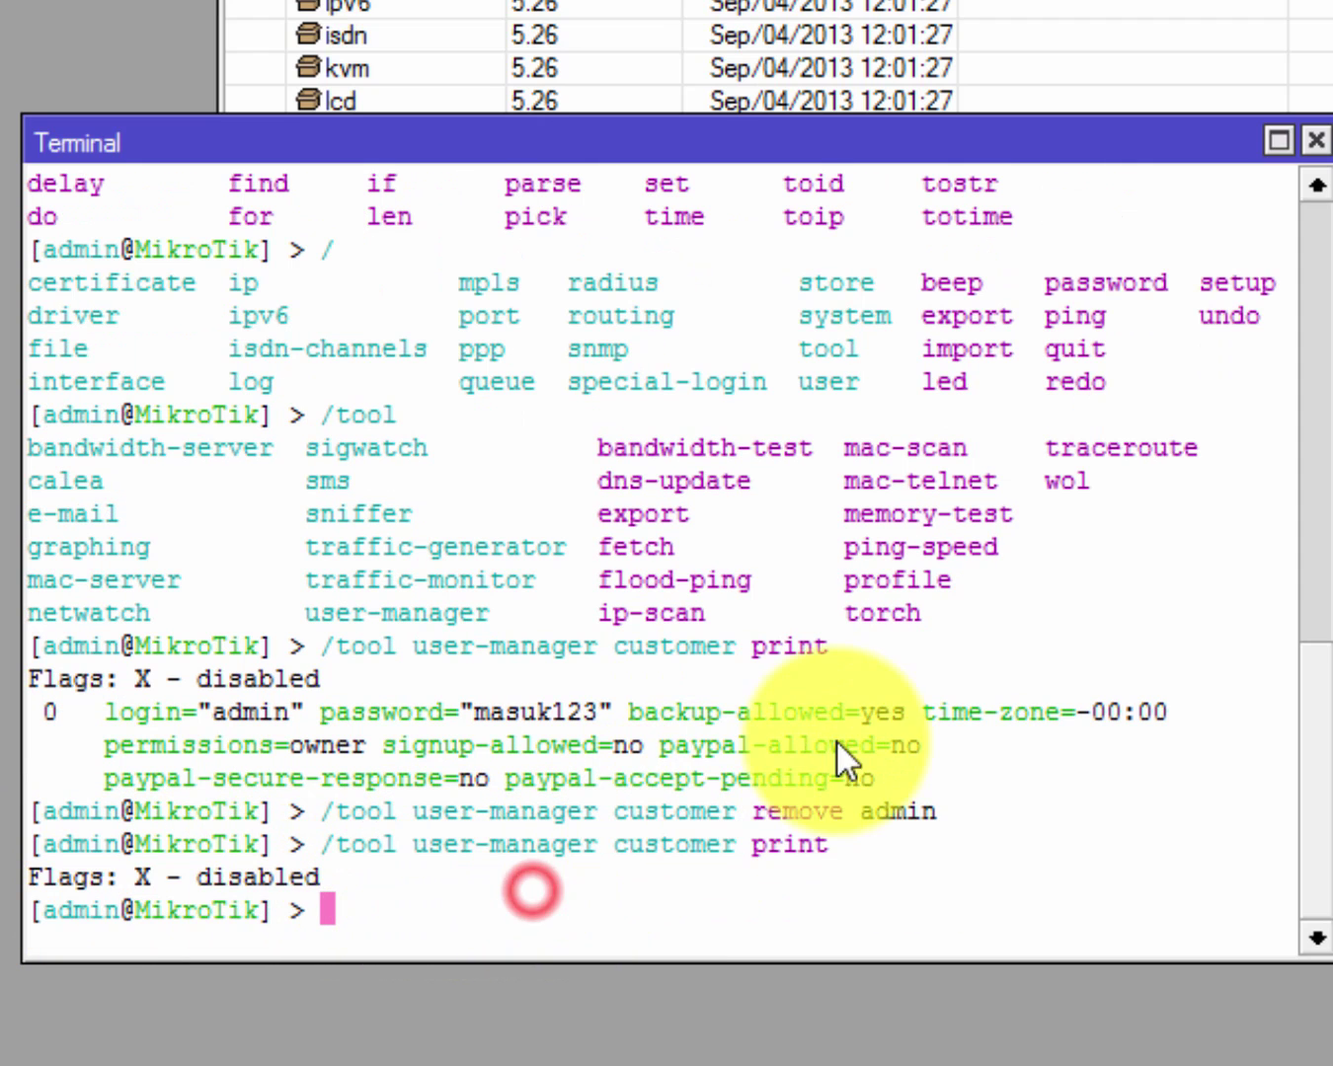
Review the remove admin command, then begin typing '/tool user-manager cus'.
drag(961, 814, 333, 813)
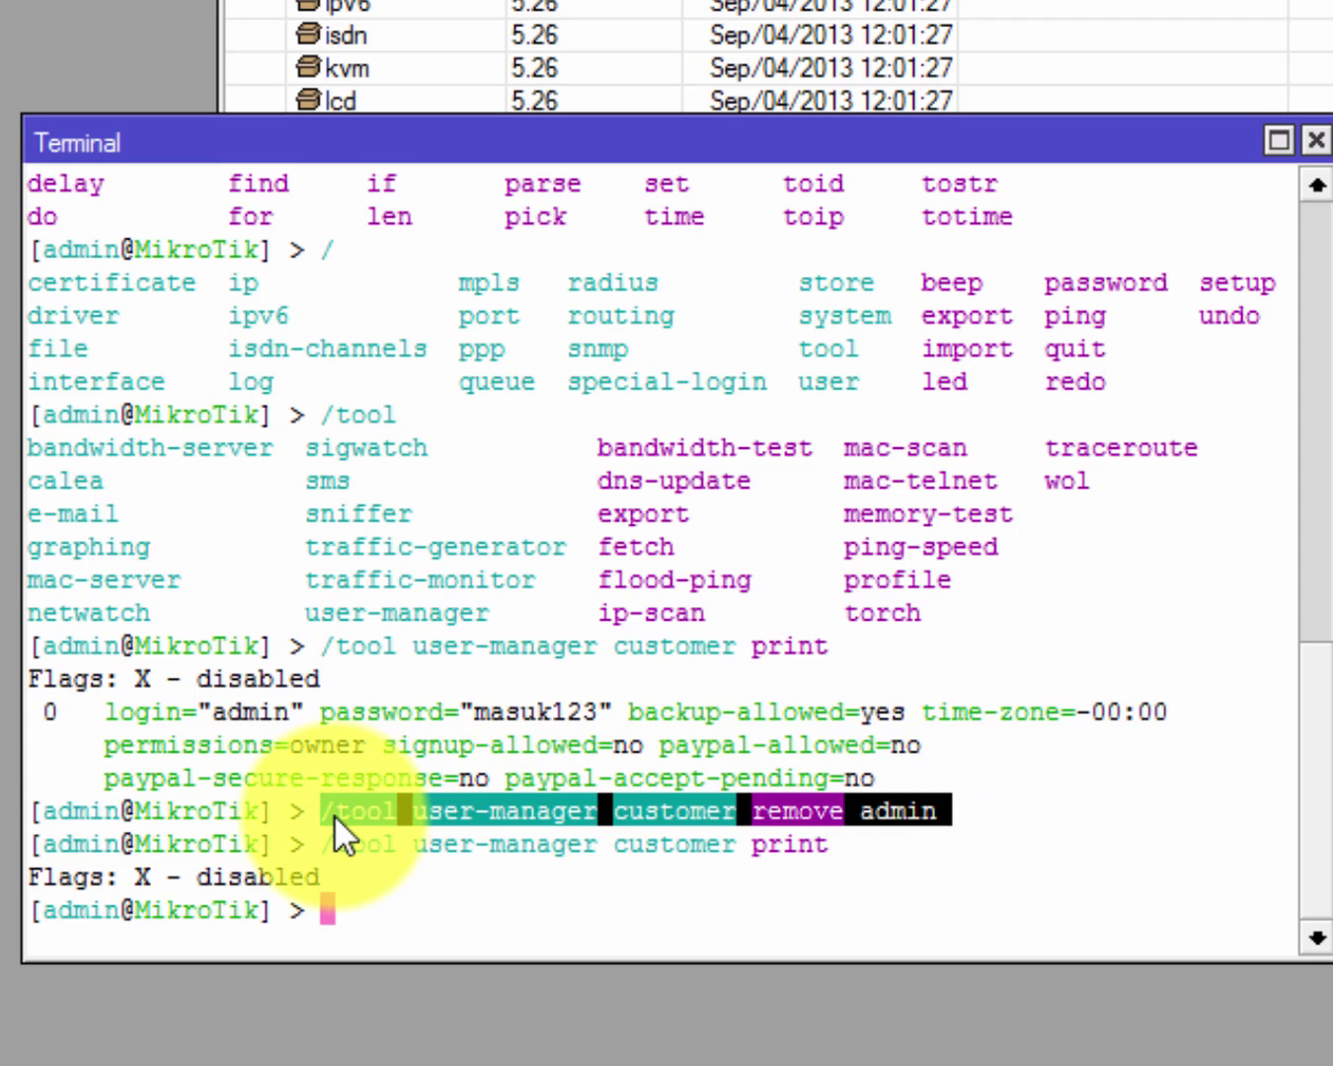
click(687, 809)
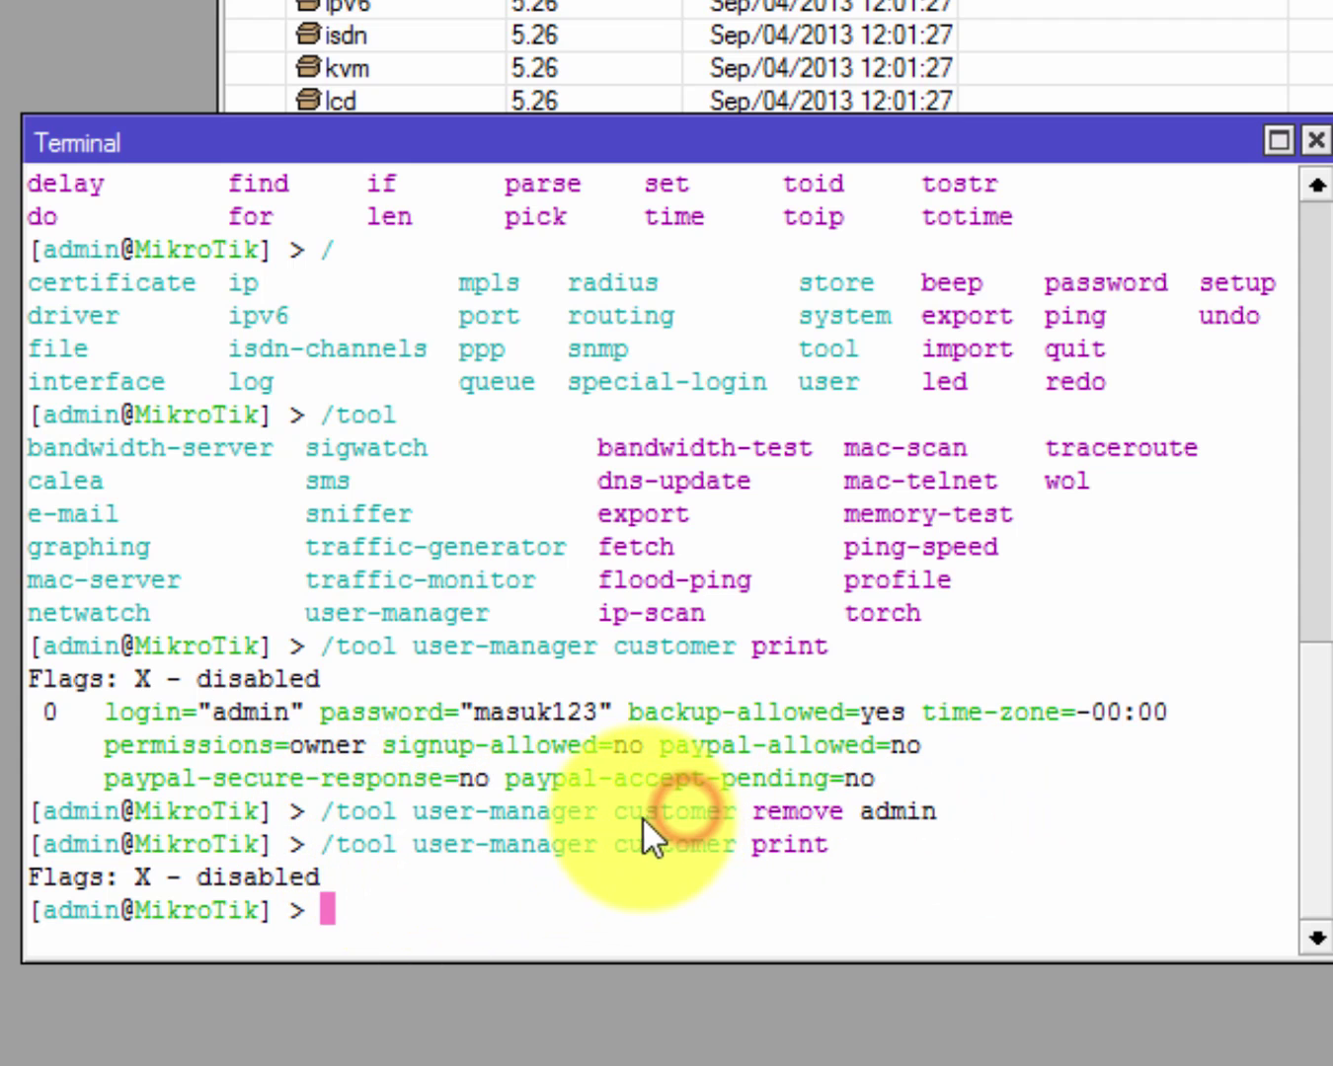
drag(633, 807, 735, 823)
click(770, 829)
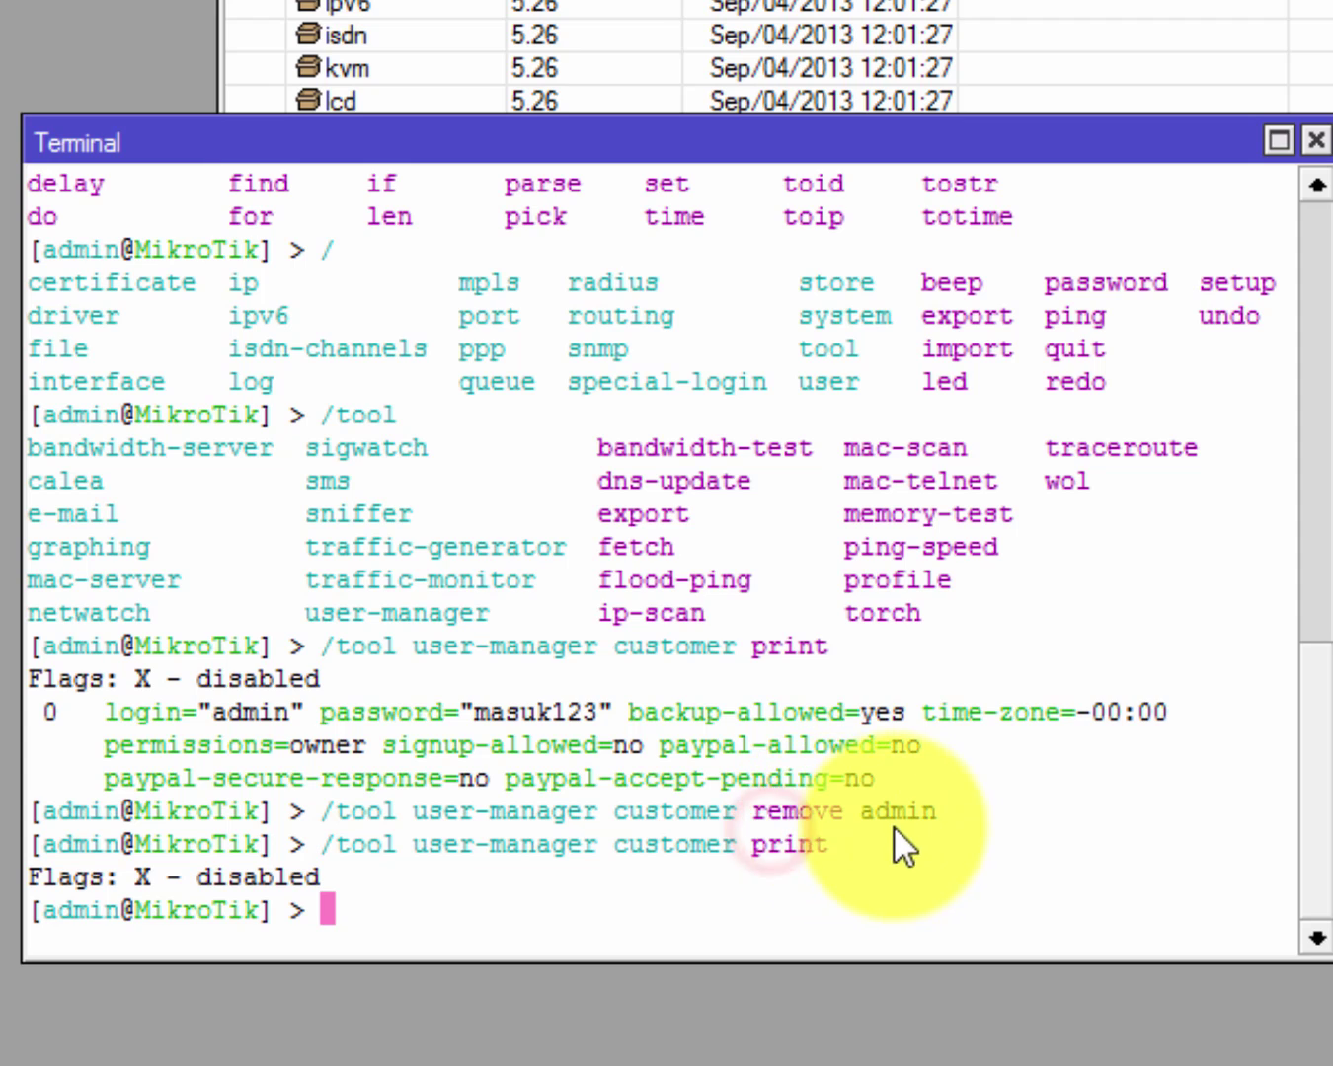
drag(841, 809, 751, 811)
click(933, 818)
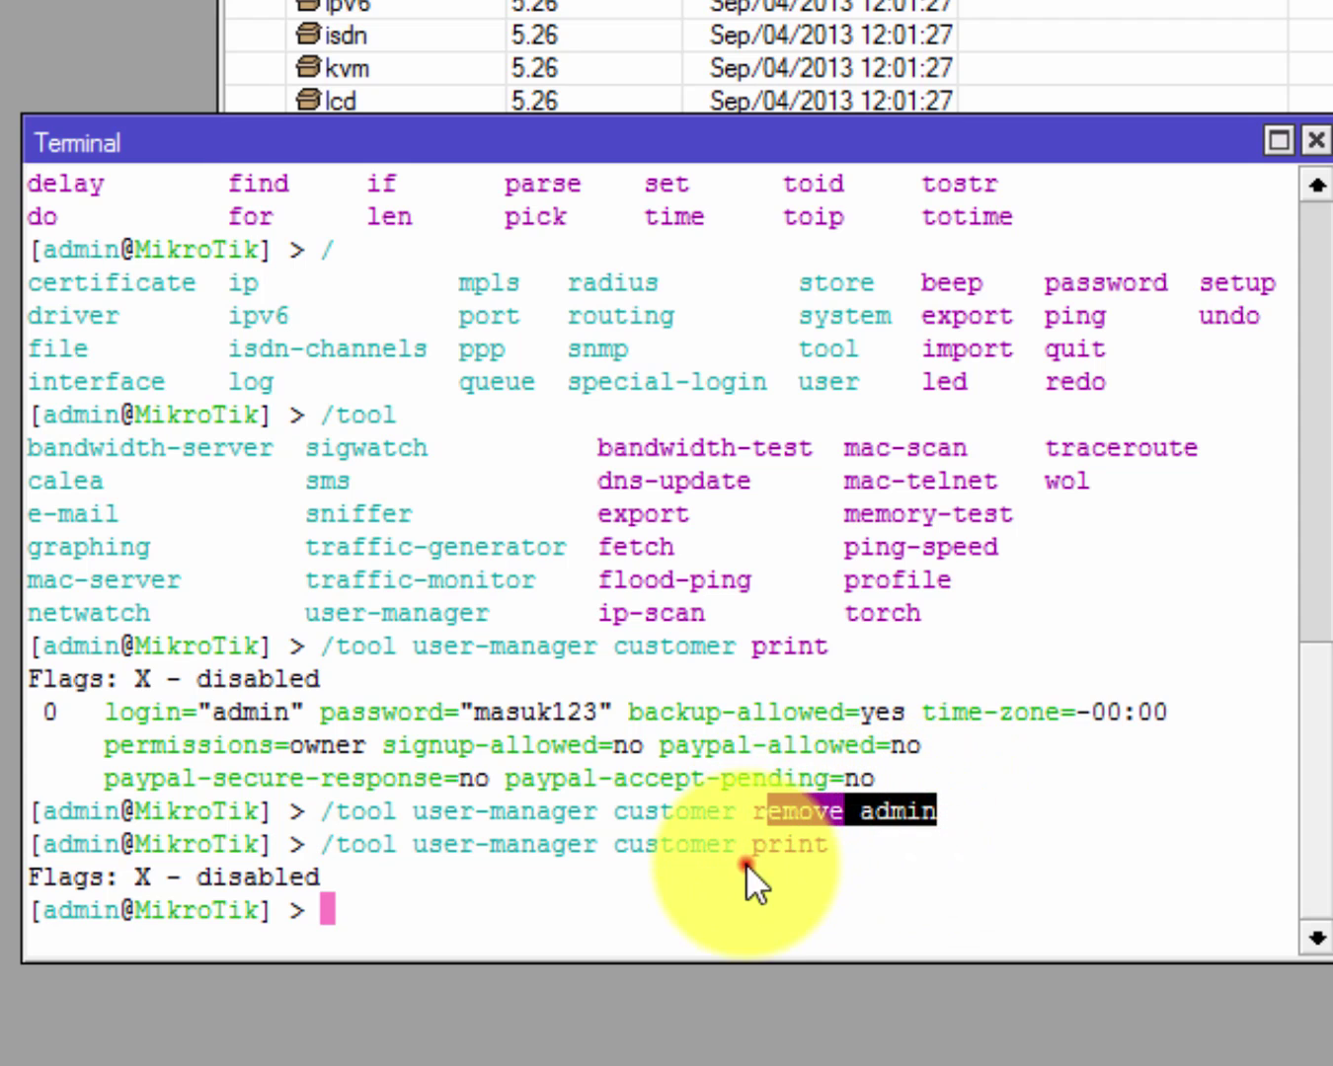
click(745, 863)
text(/tool user-manager cus)
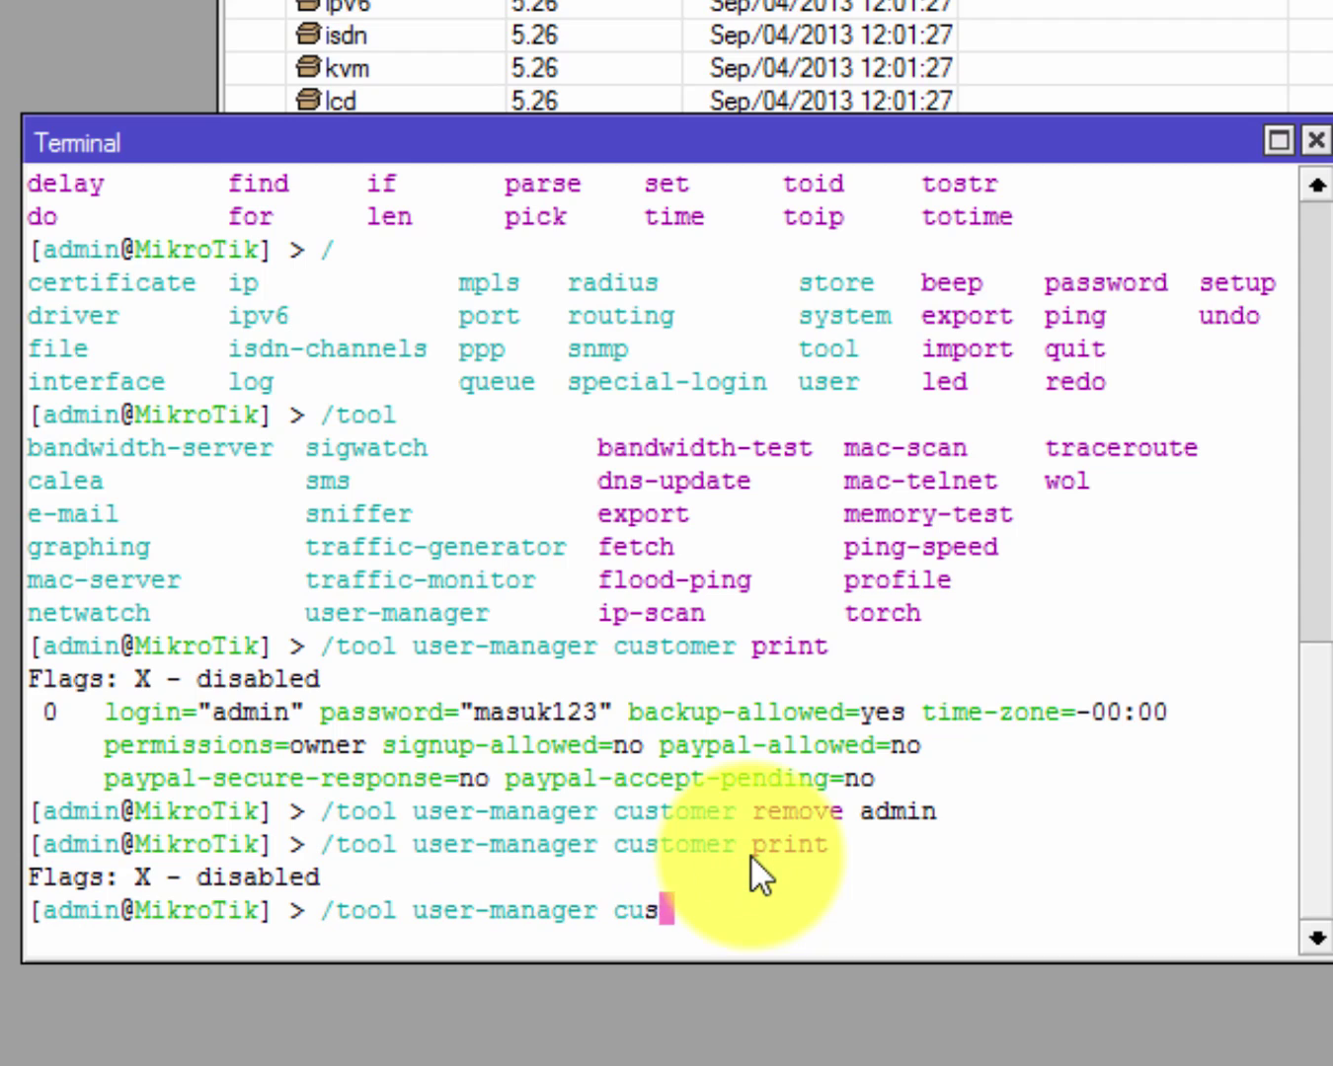
Build a customer add command with a login, a password and the permissions parameter.
key(Tab)
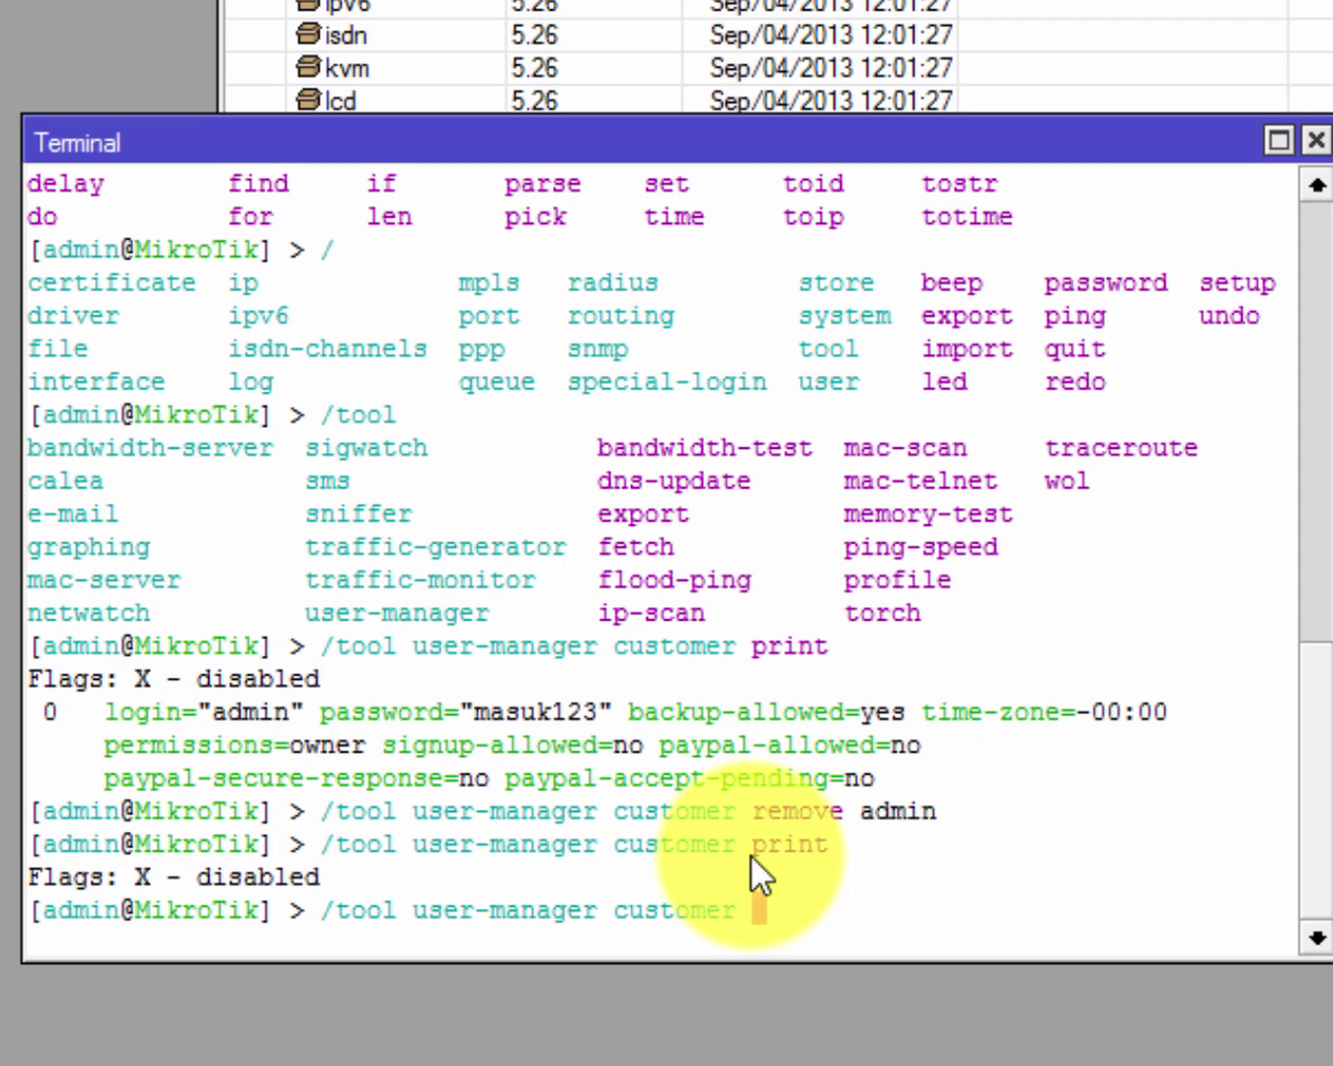
text(add)
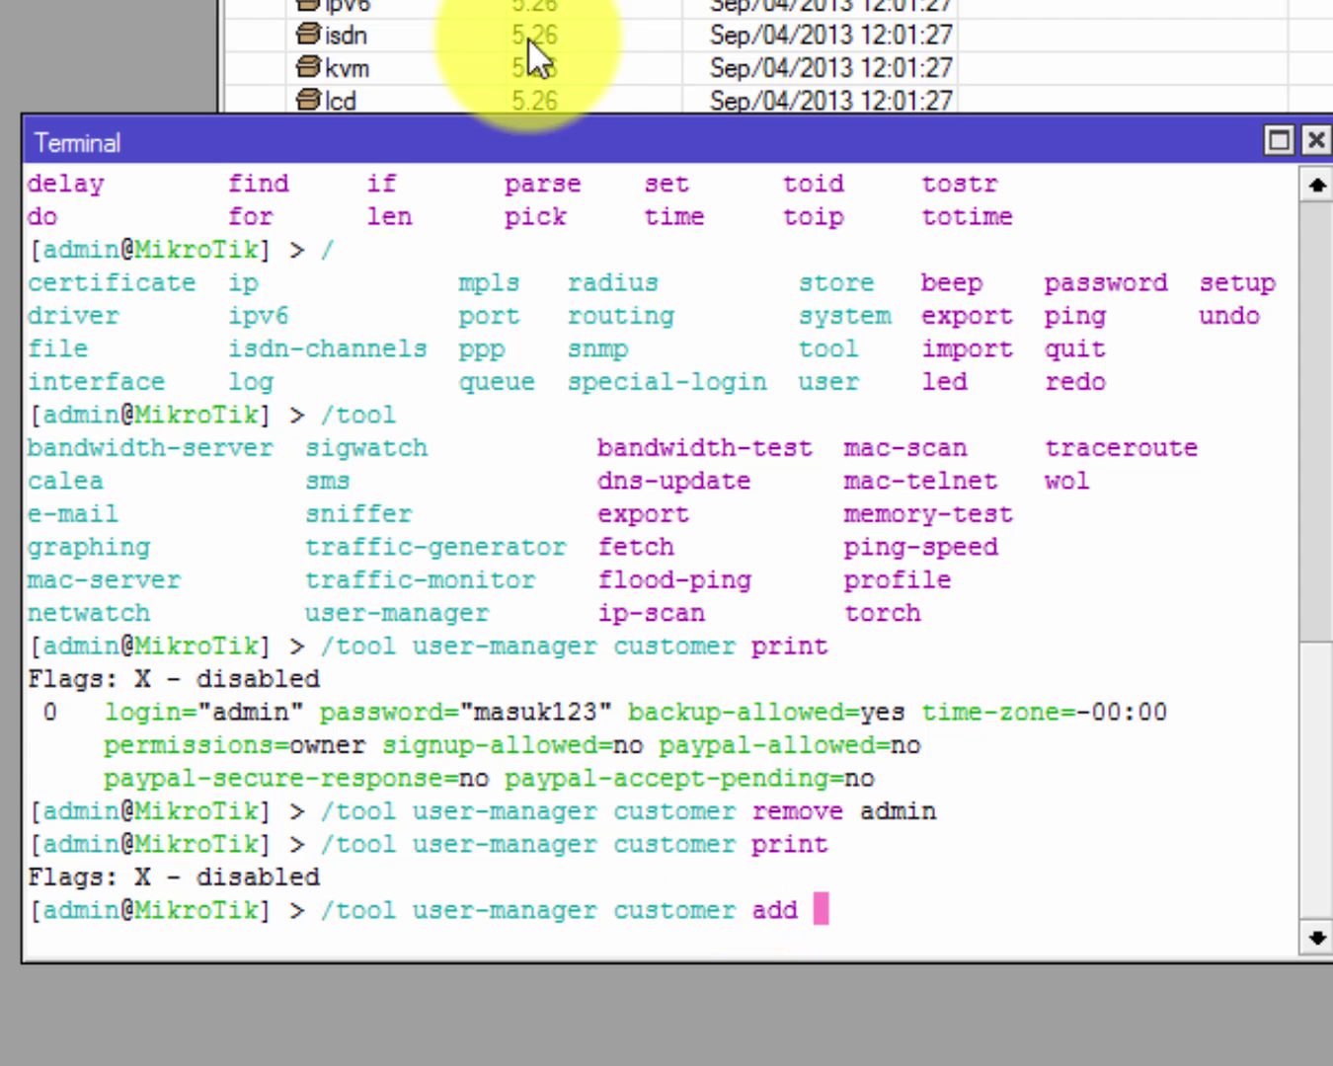
text(login=)
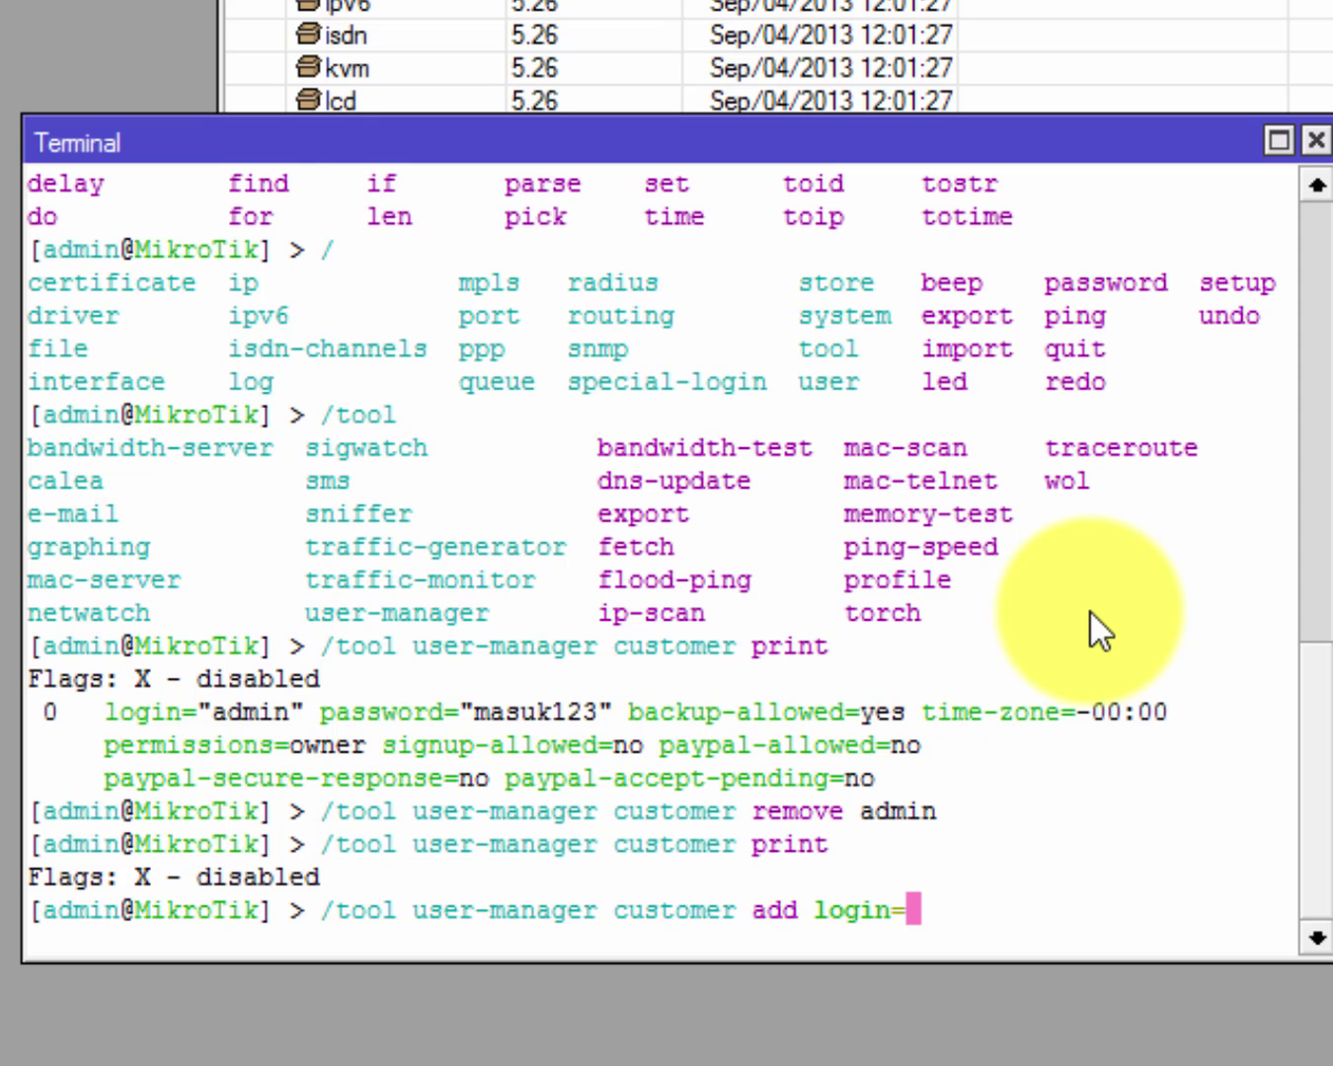
text(ilfan)
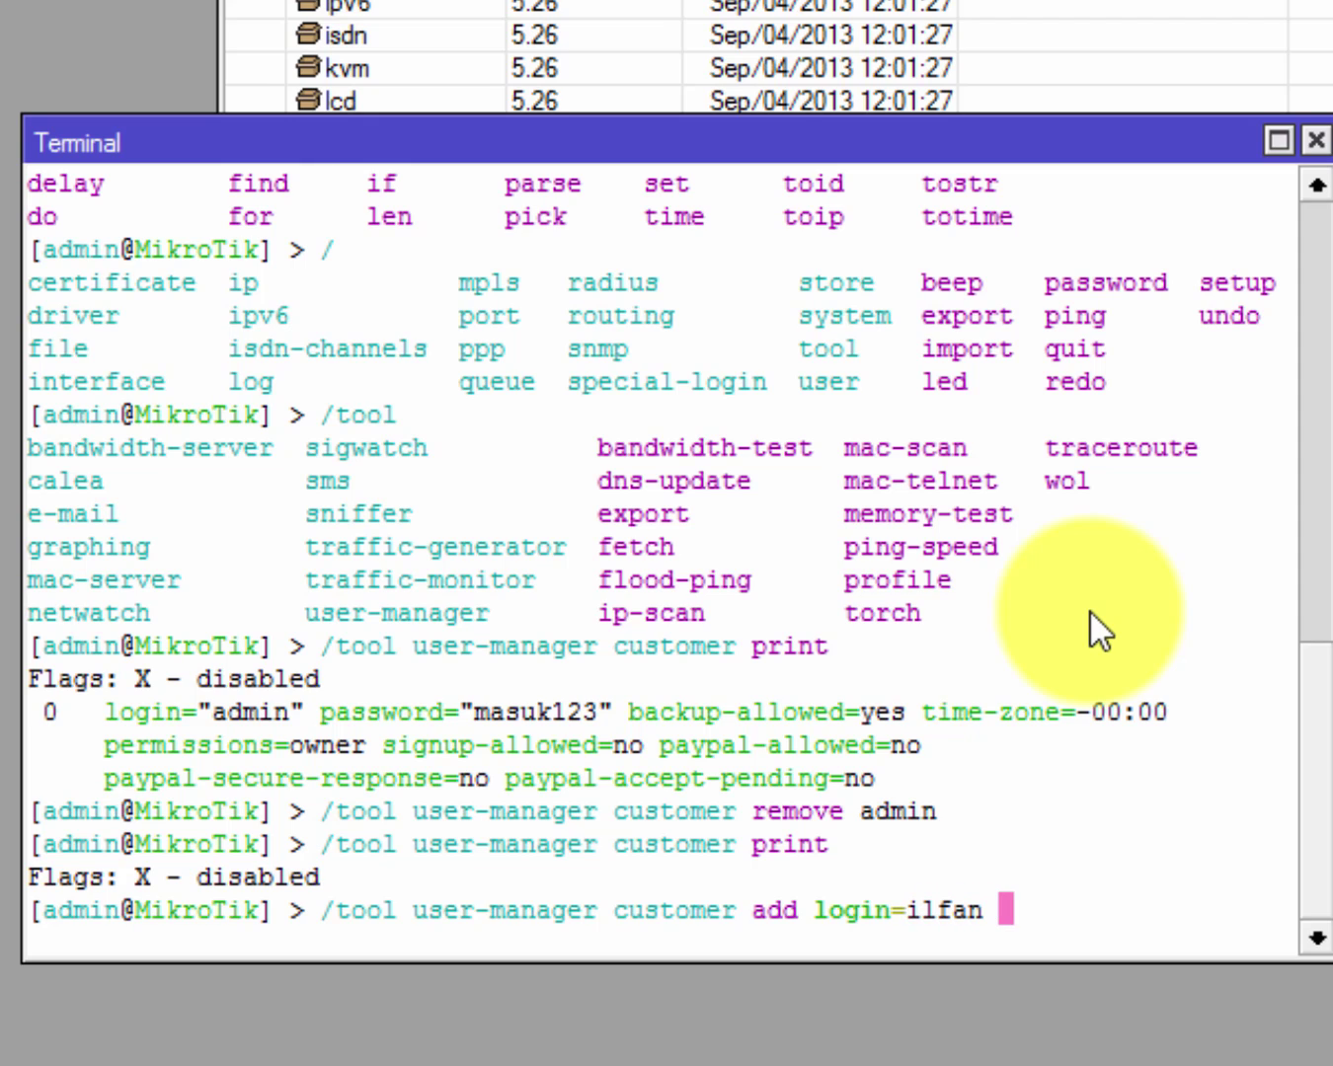
text( pas)
key(Tab)
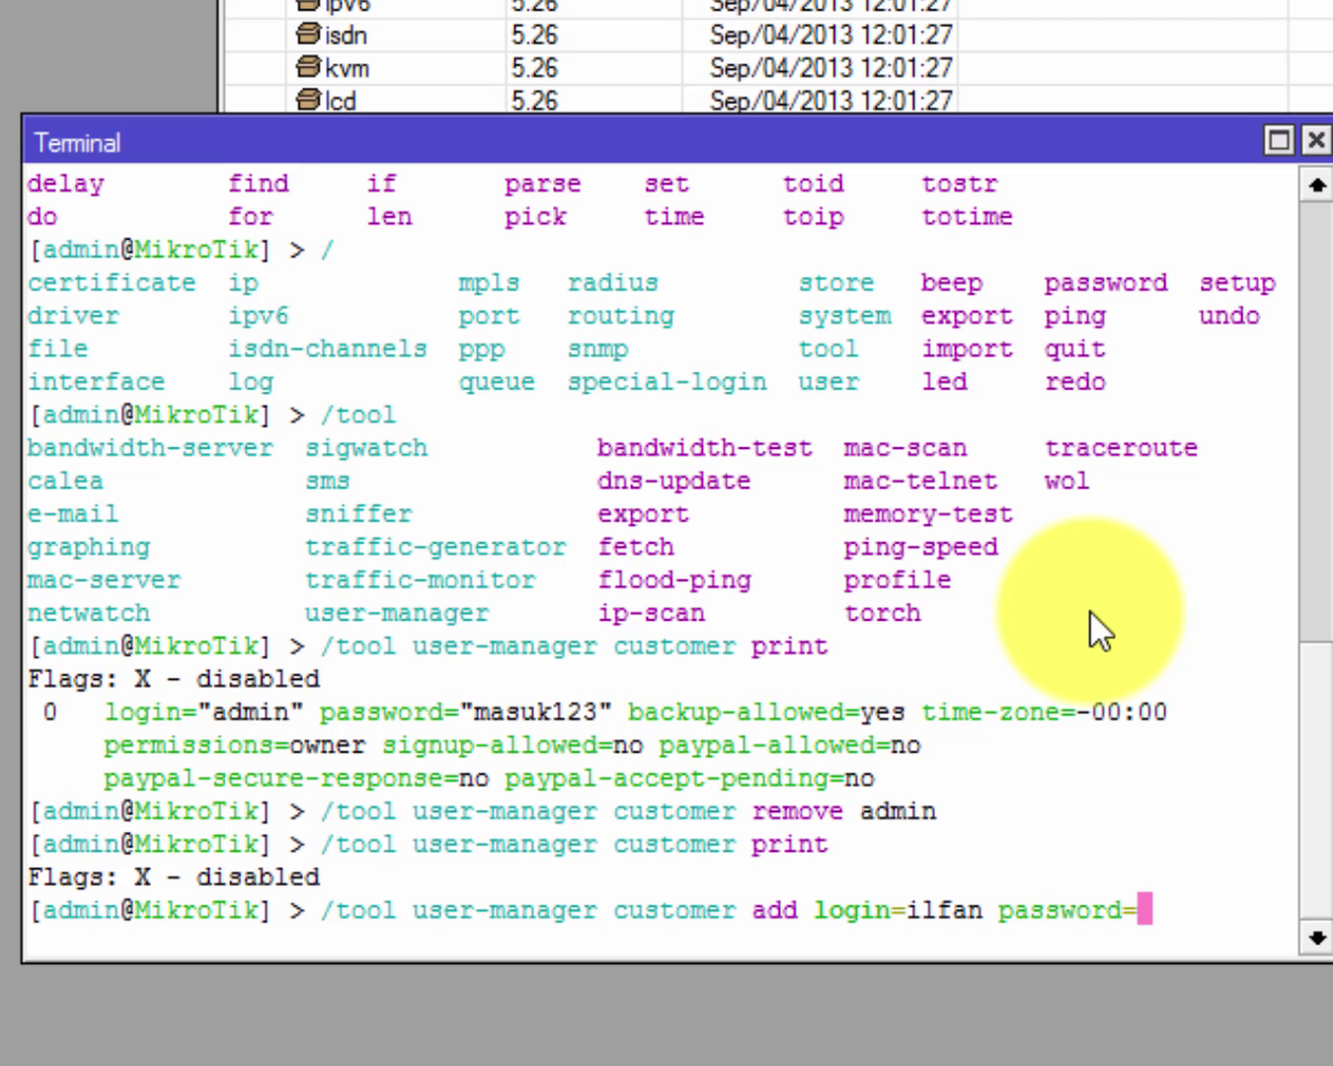
text(1234)
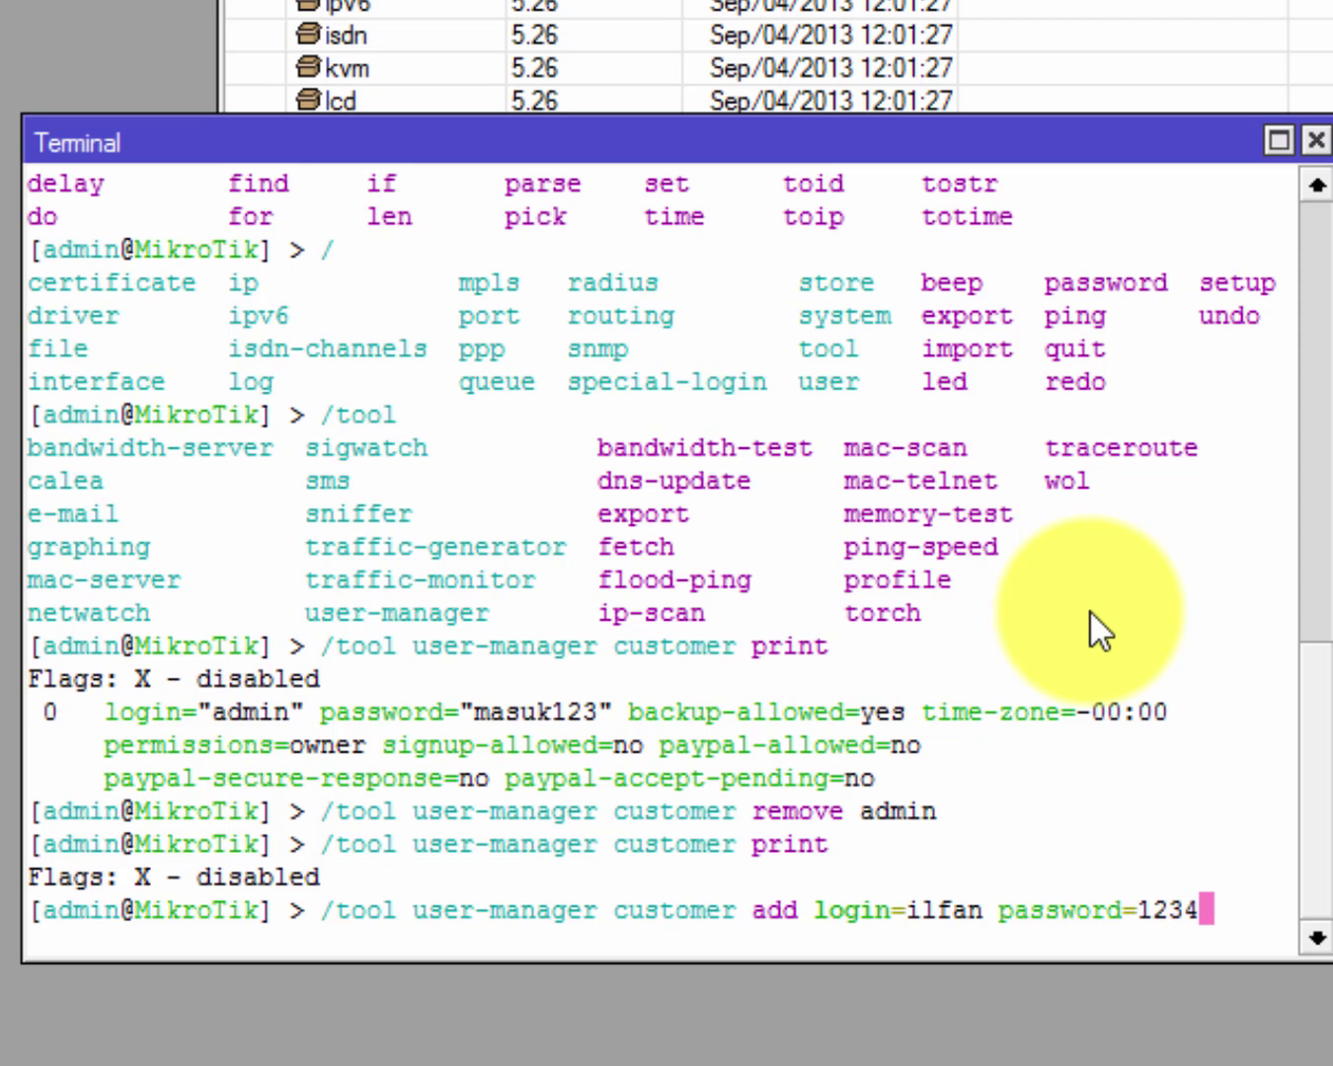
text( per)
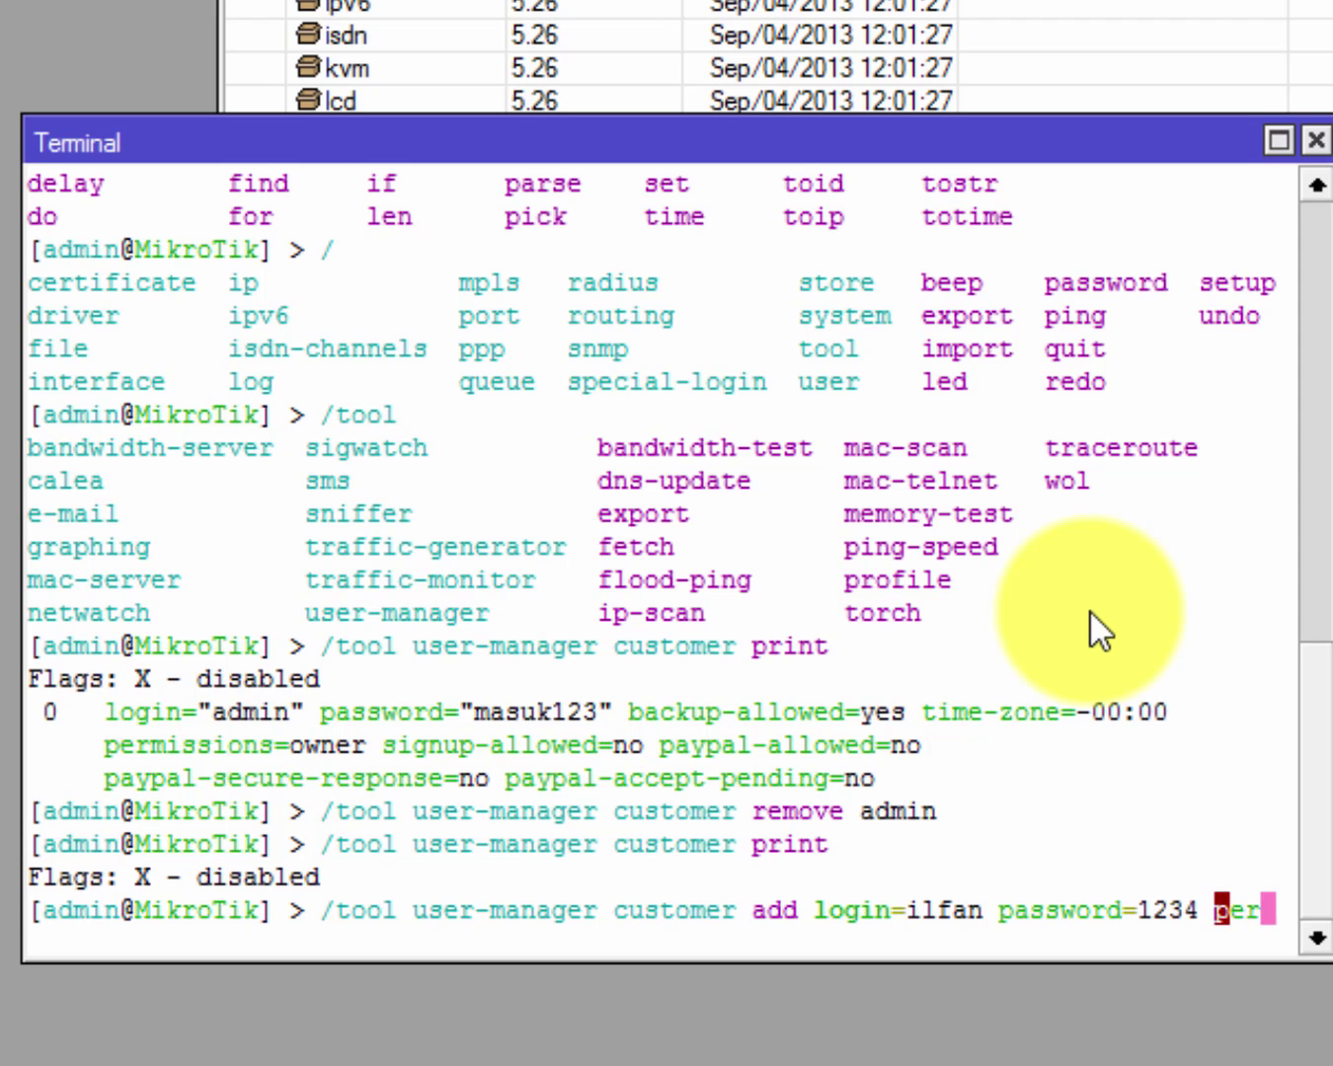
key(Tab)
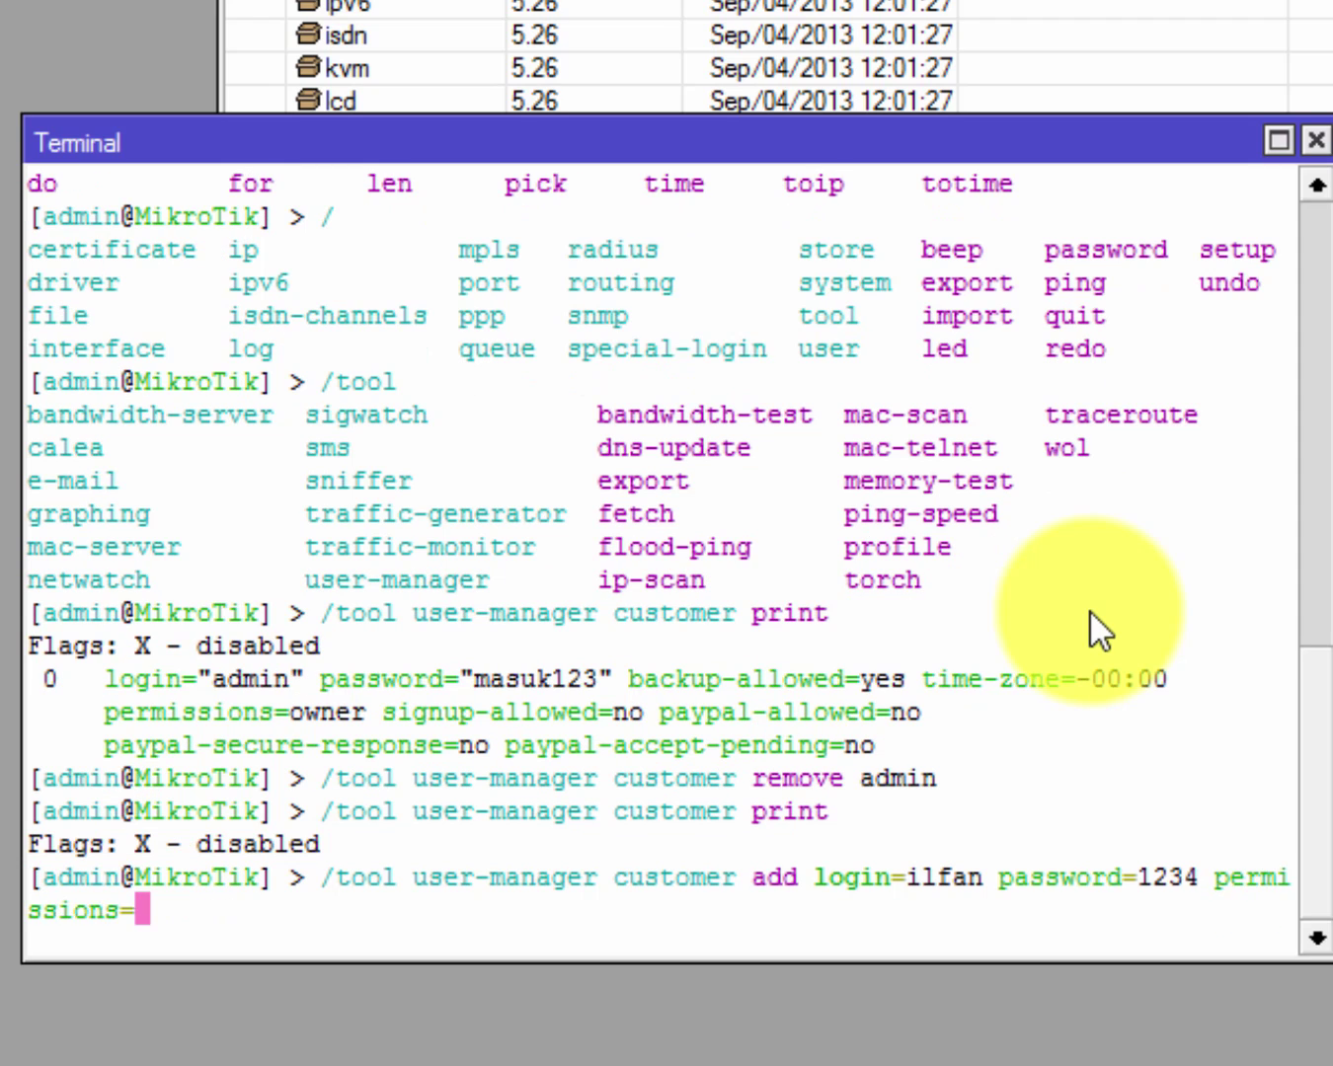
key(BackSpace)
key(BackSpace)
key(BackSpace)
key(BackSpace)
key(BackSpace)
key(BackSpace)
key(BackSpace)
key(BackSpace)
key(BackSpace)
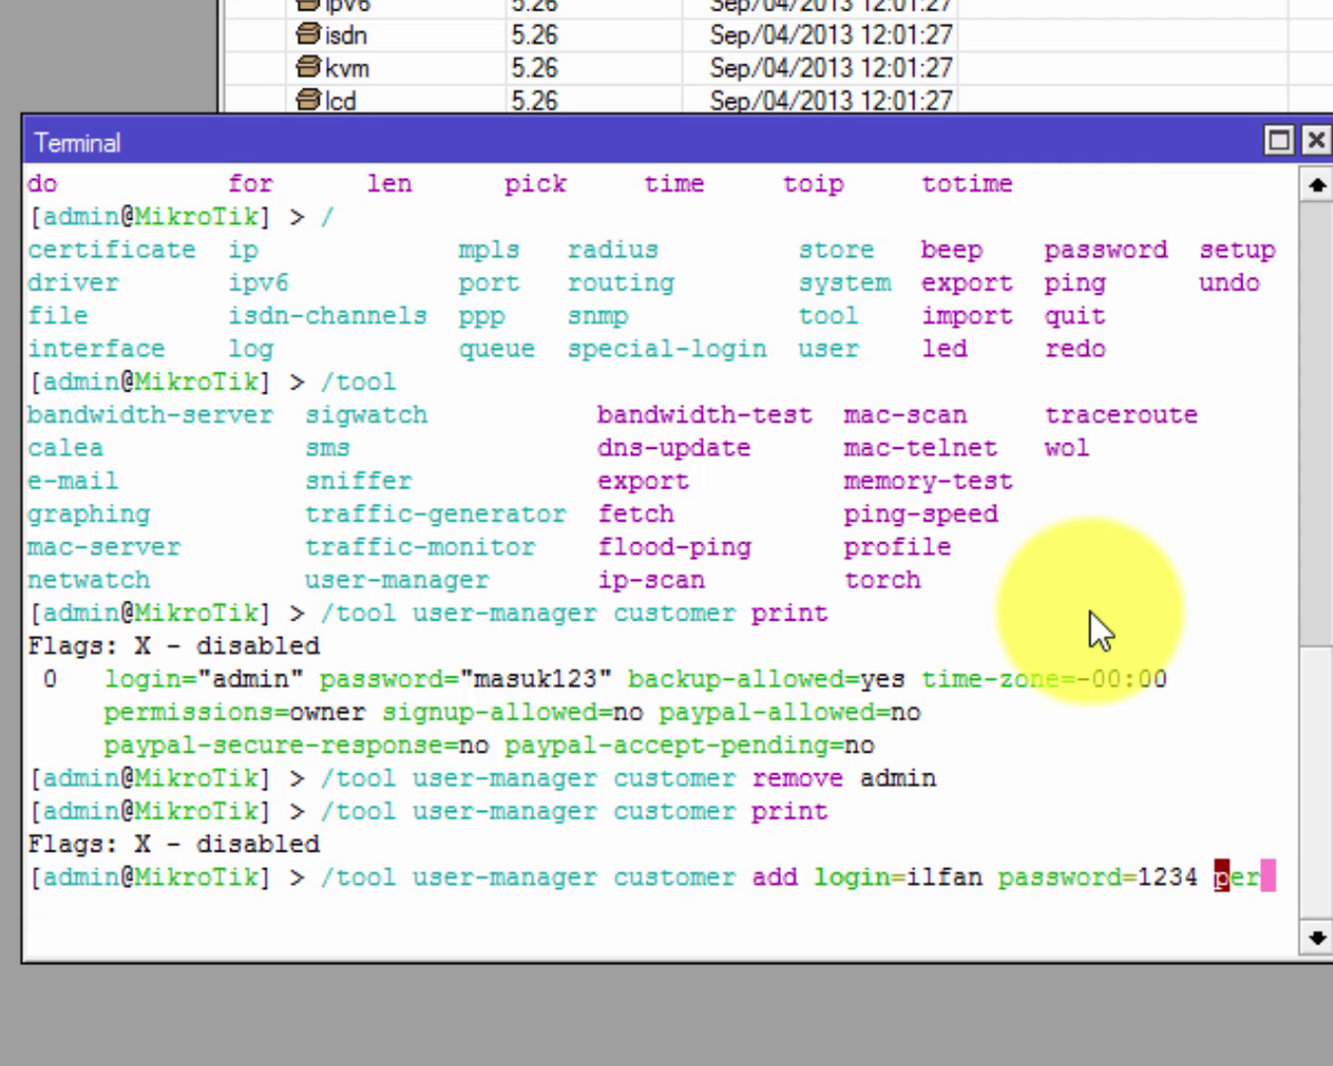
key(BackSpace)
key(BackSpace)
key(BackSpace)
text(per)
key(Tab)
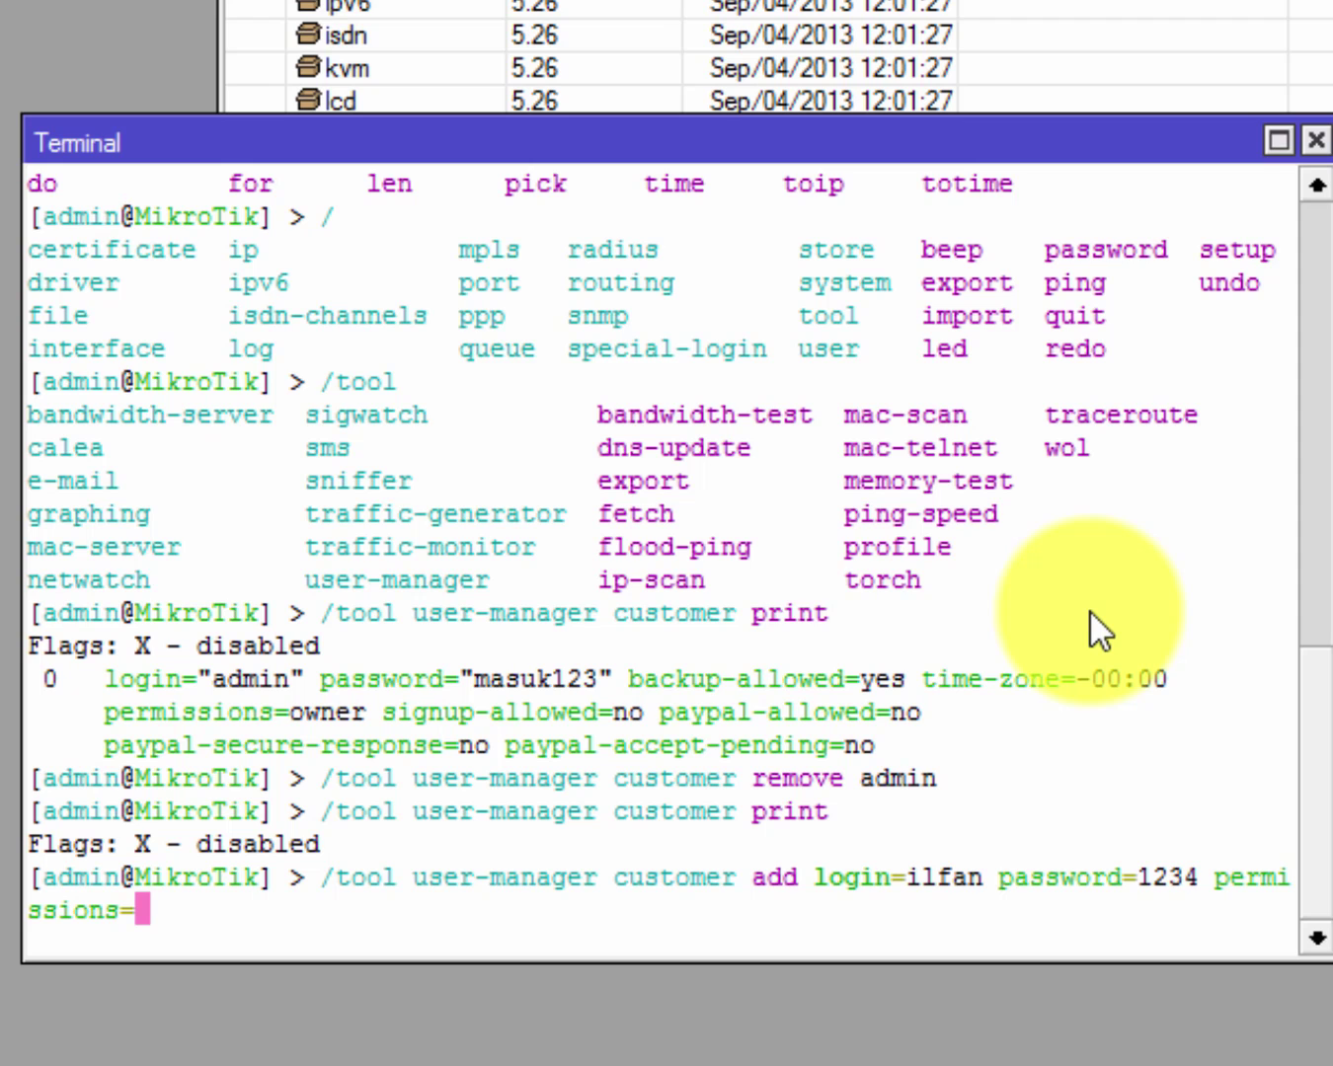
List the available permission values and highlight owner.
key(Tab)
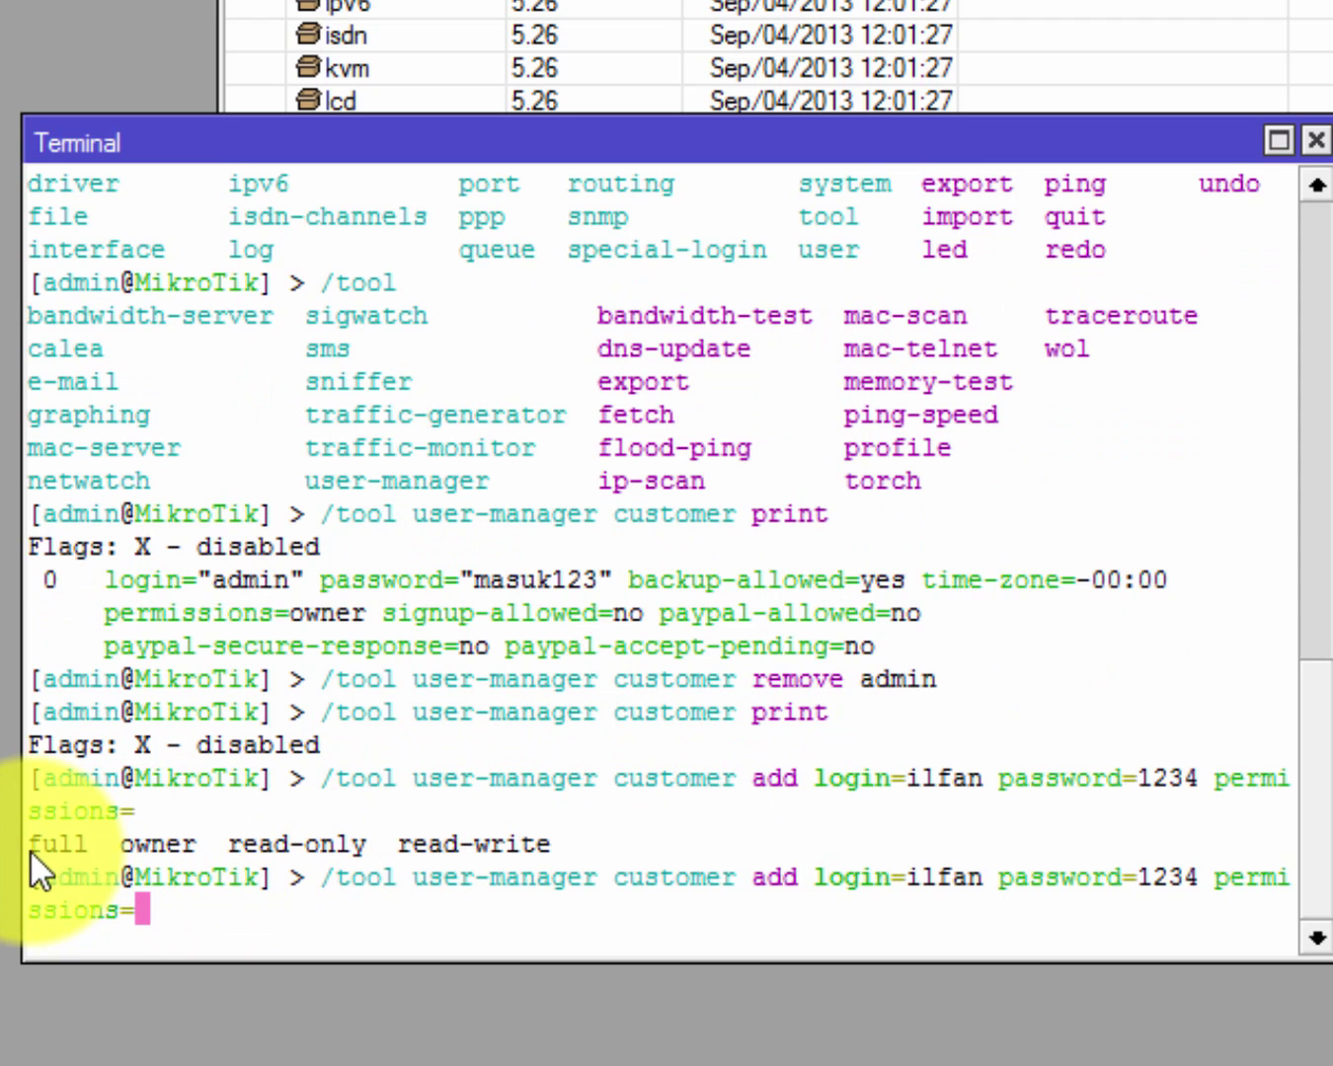
drag(40, 849, 546, 838)
click(252, 848)
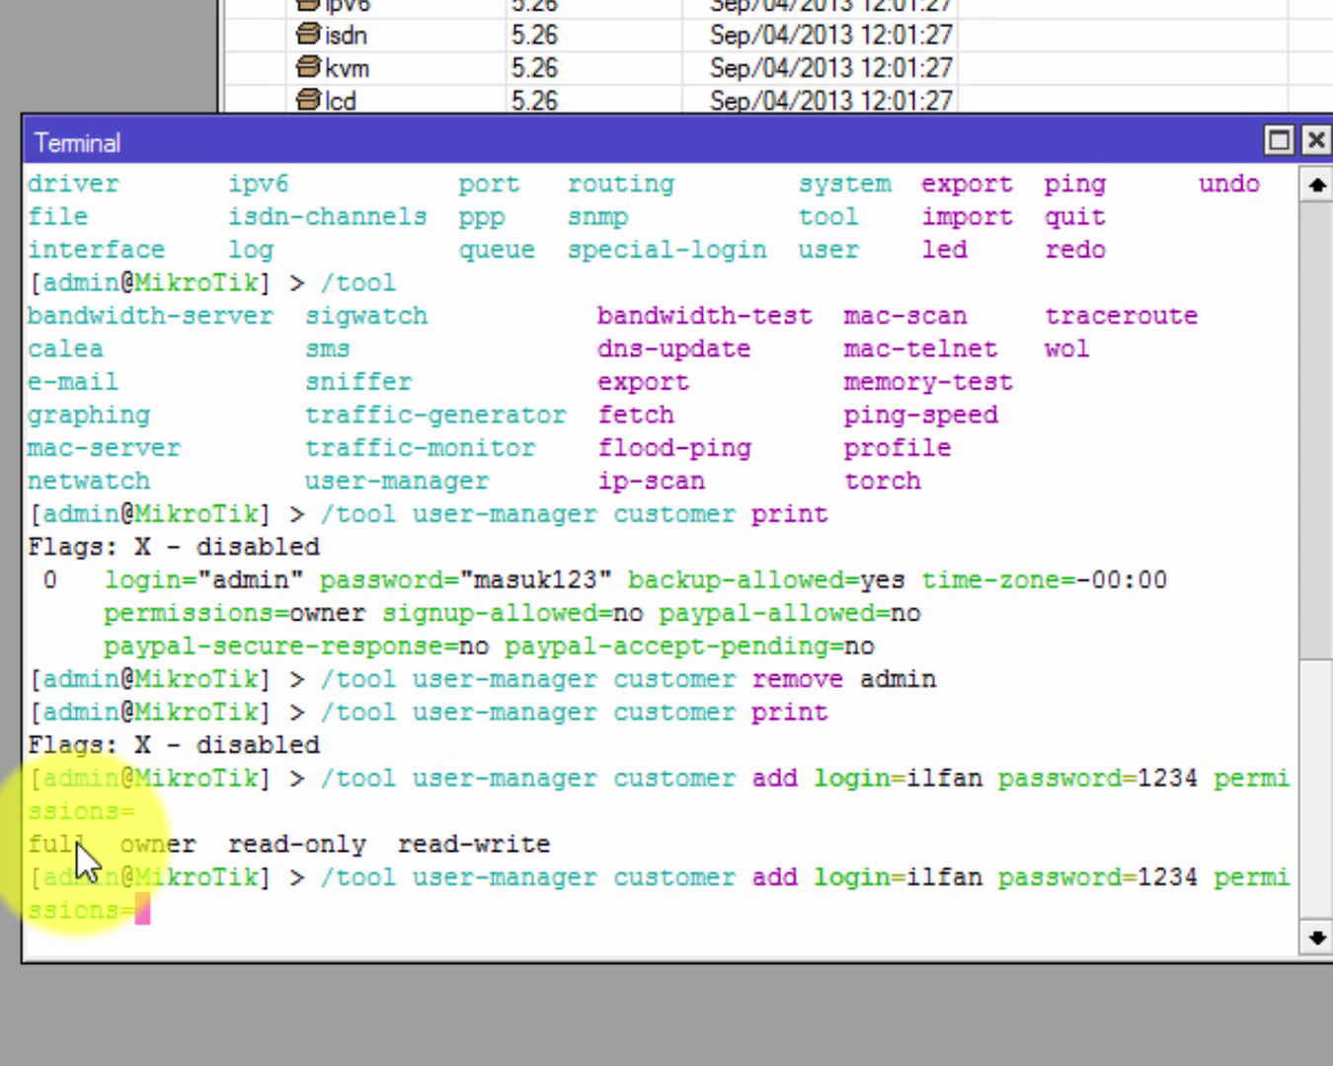
drag(37, 846, 534, 840)
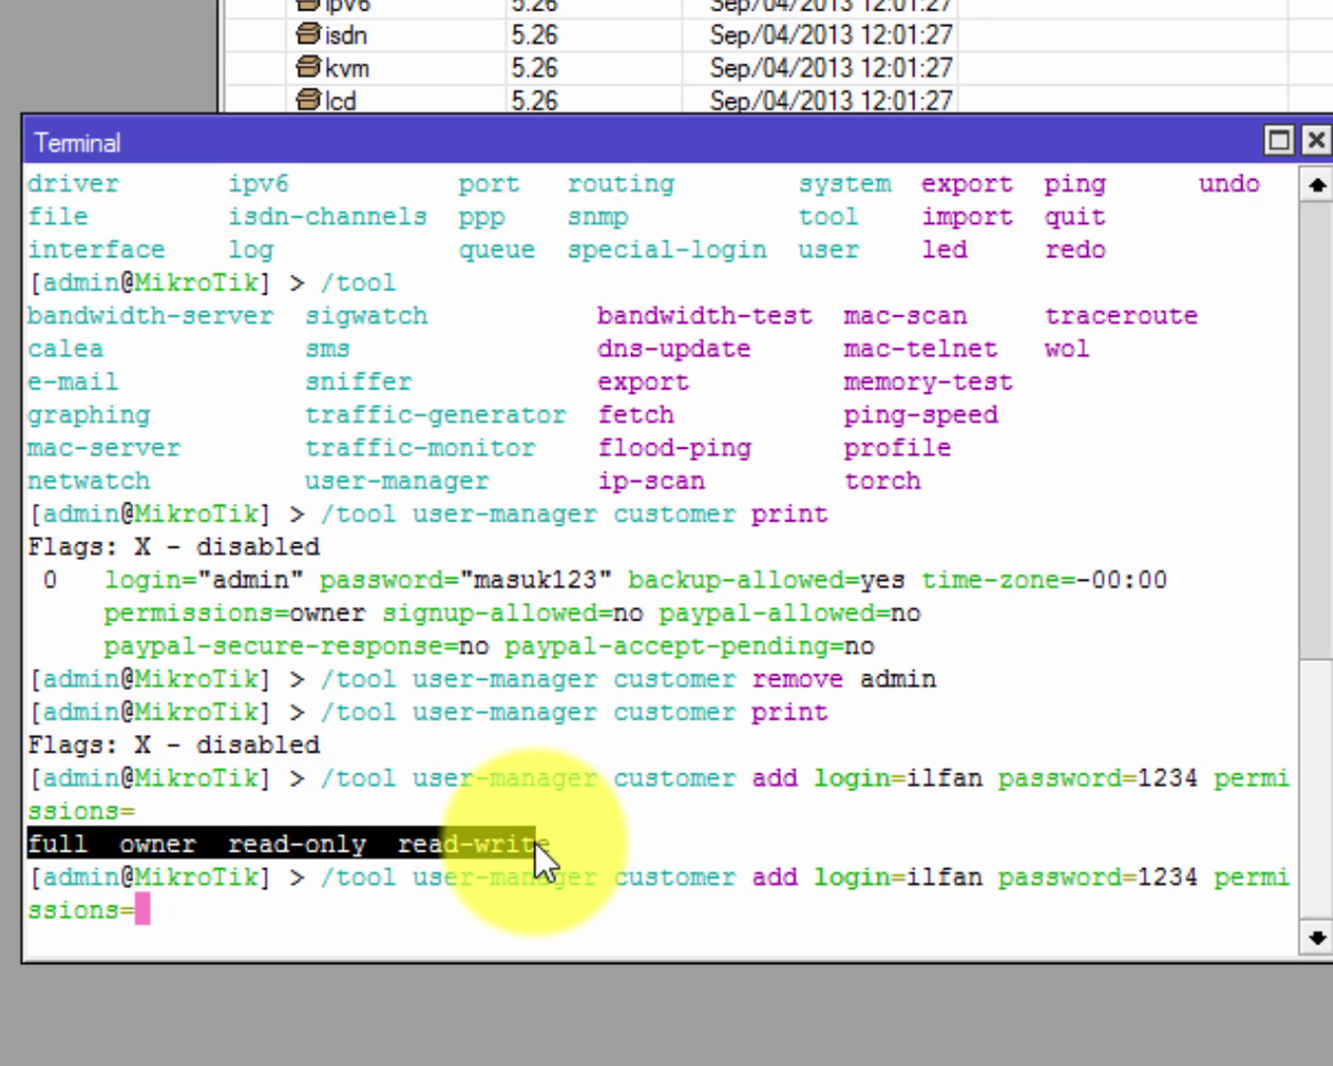
click(84, 843)
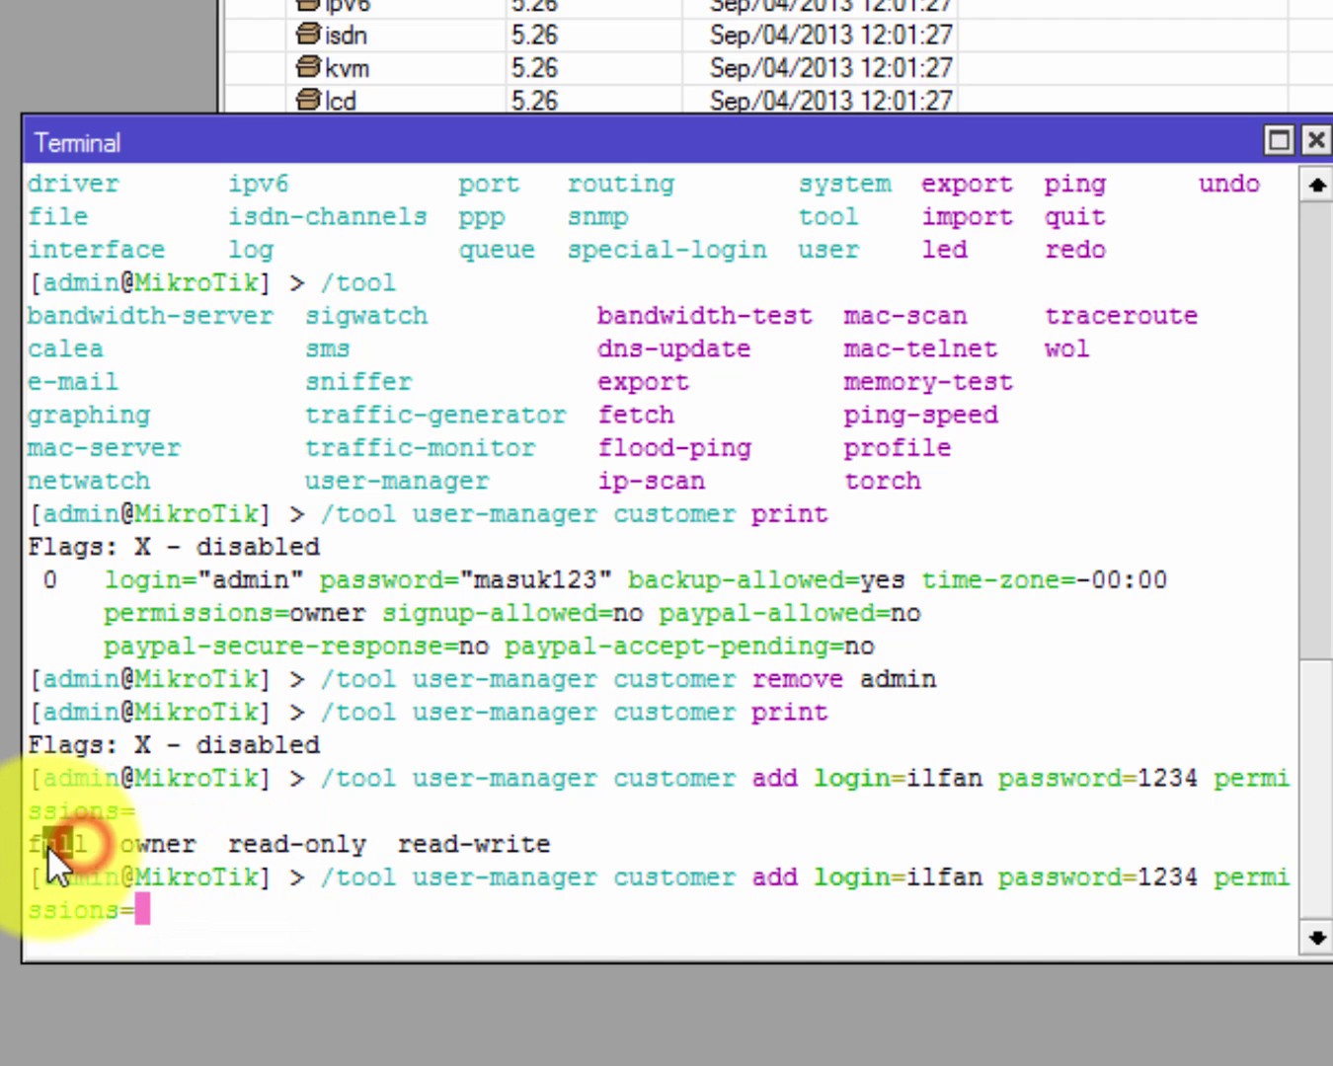
drag(183, 843, 119, 844)
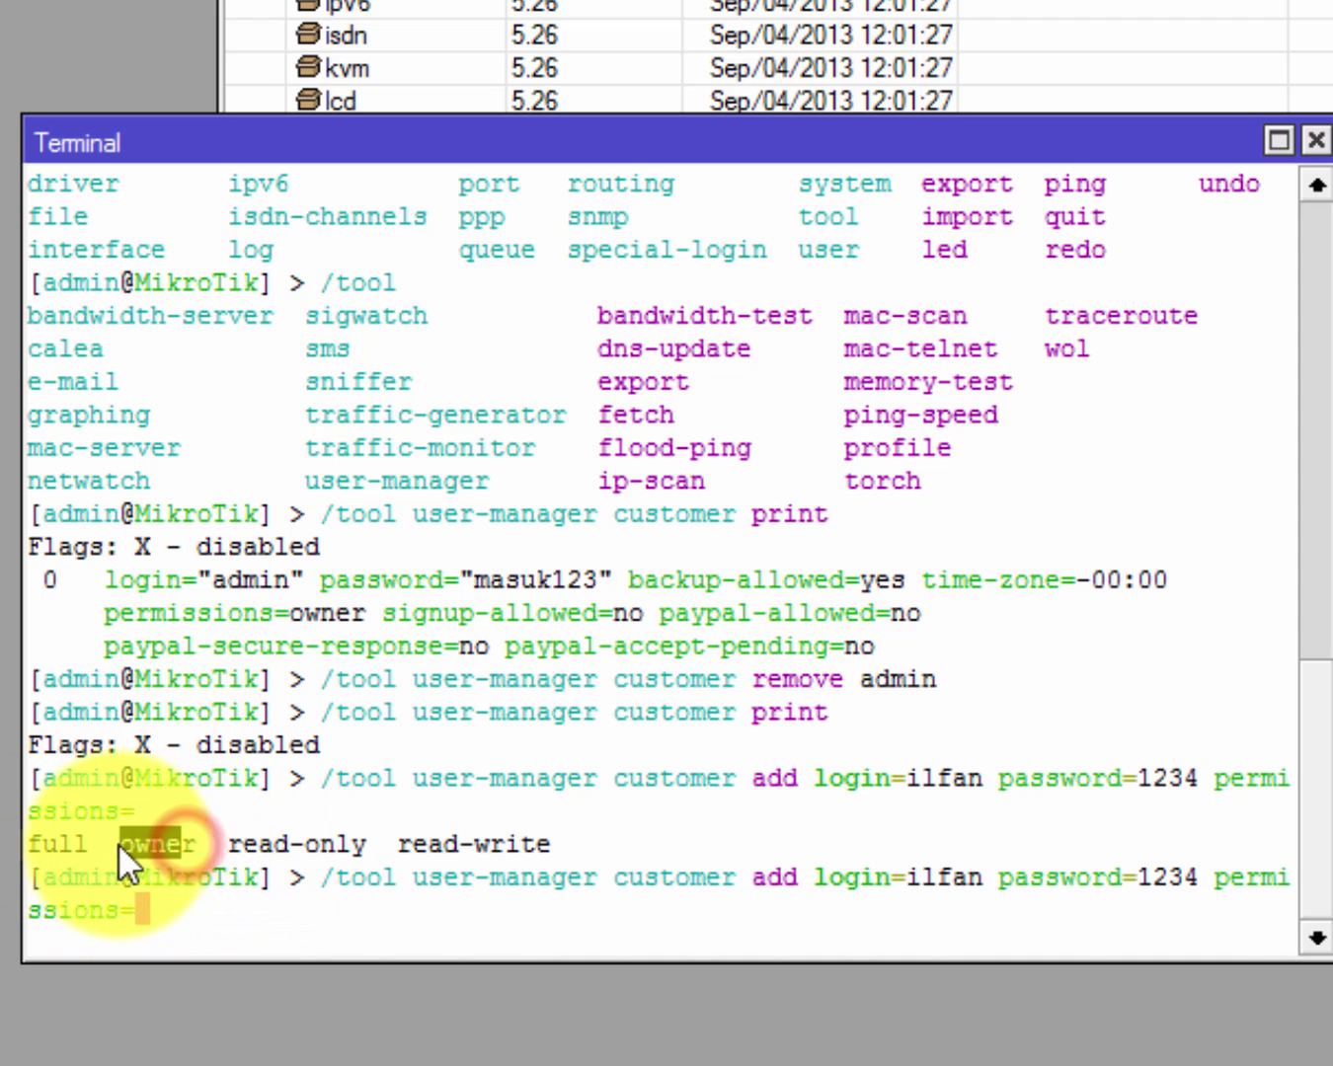
click(110, 842)
click(190, 847)
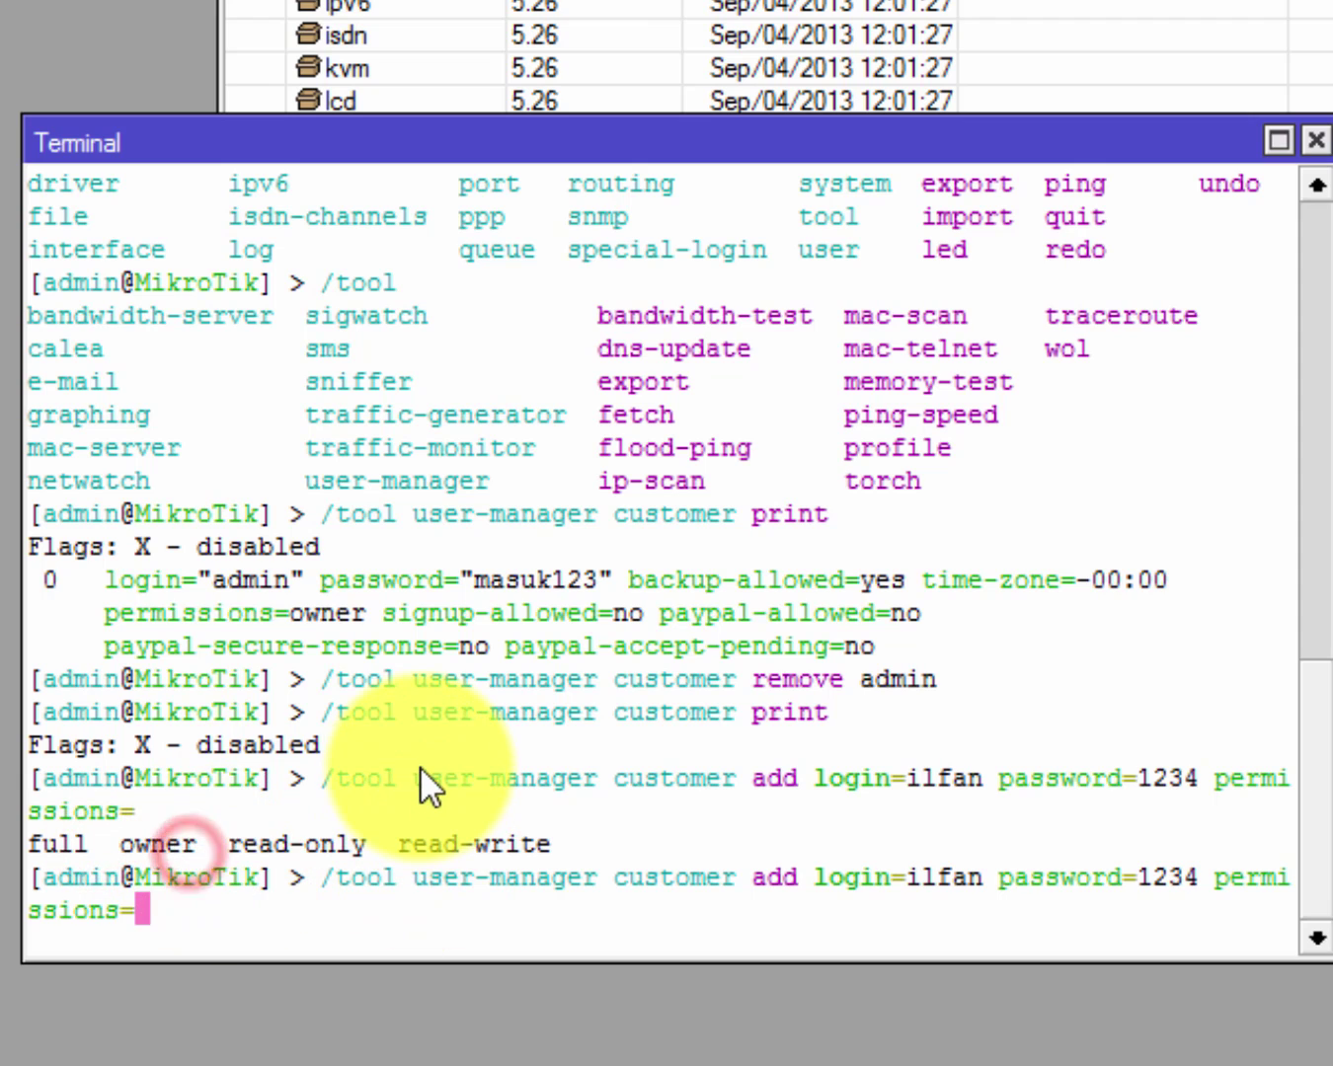
click(125, 849)
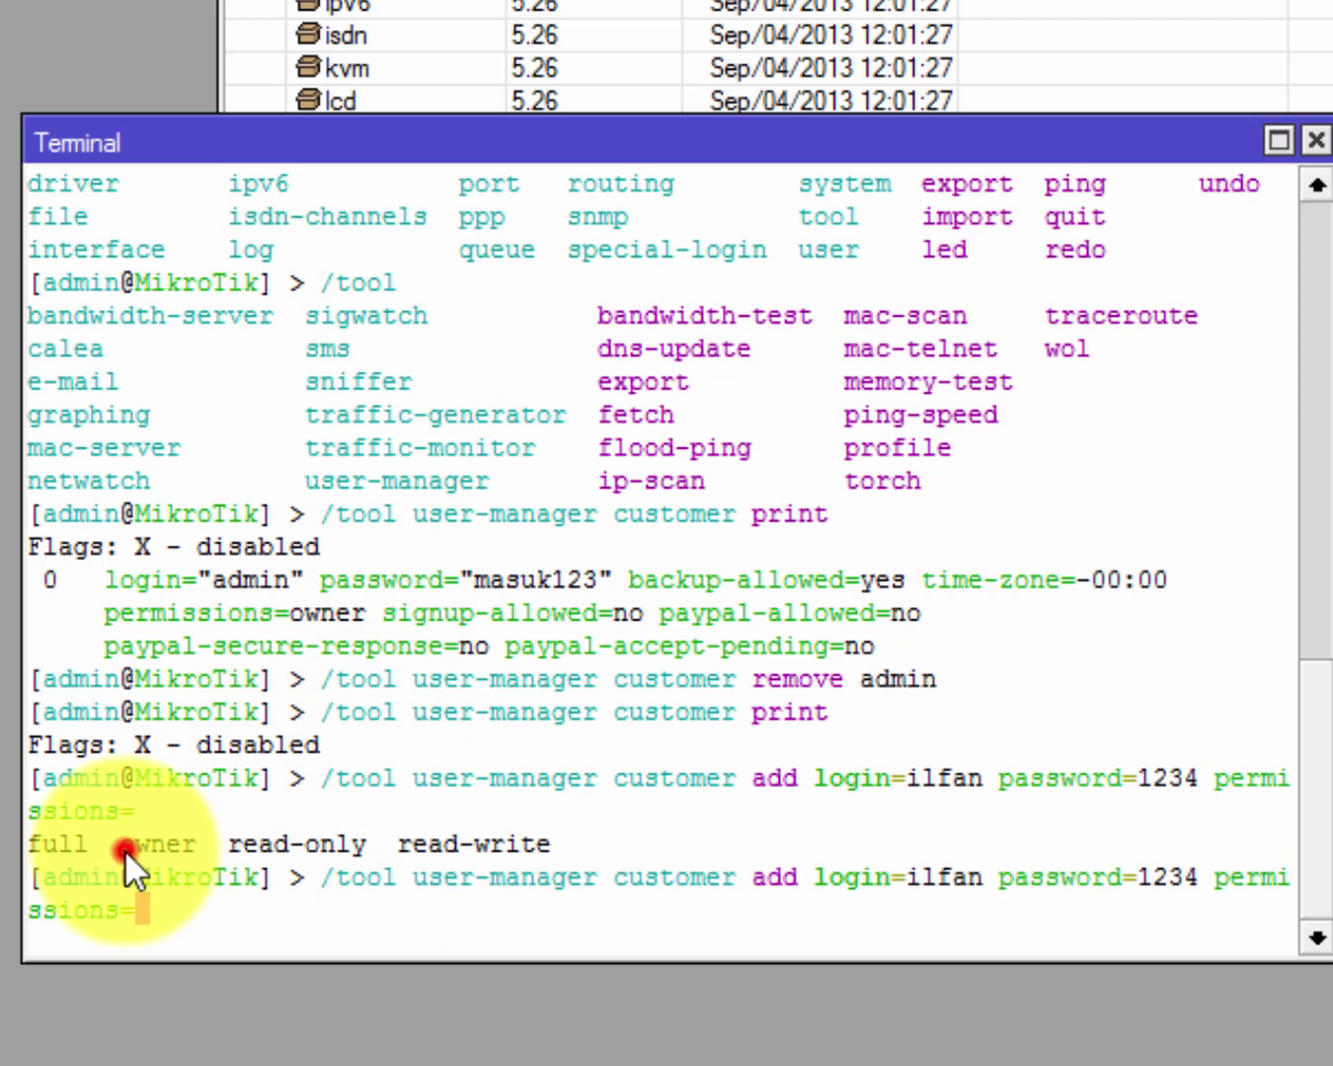
drag(124, 850, 193, 852)
click(267, 858)
Set permissions to owner and create the customer.
text(o)
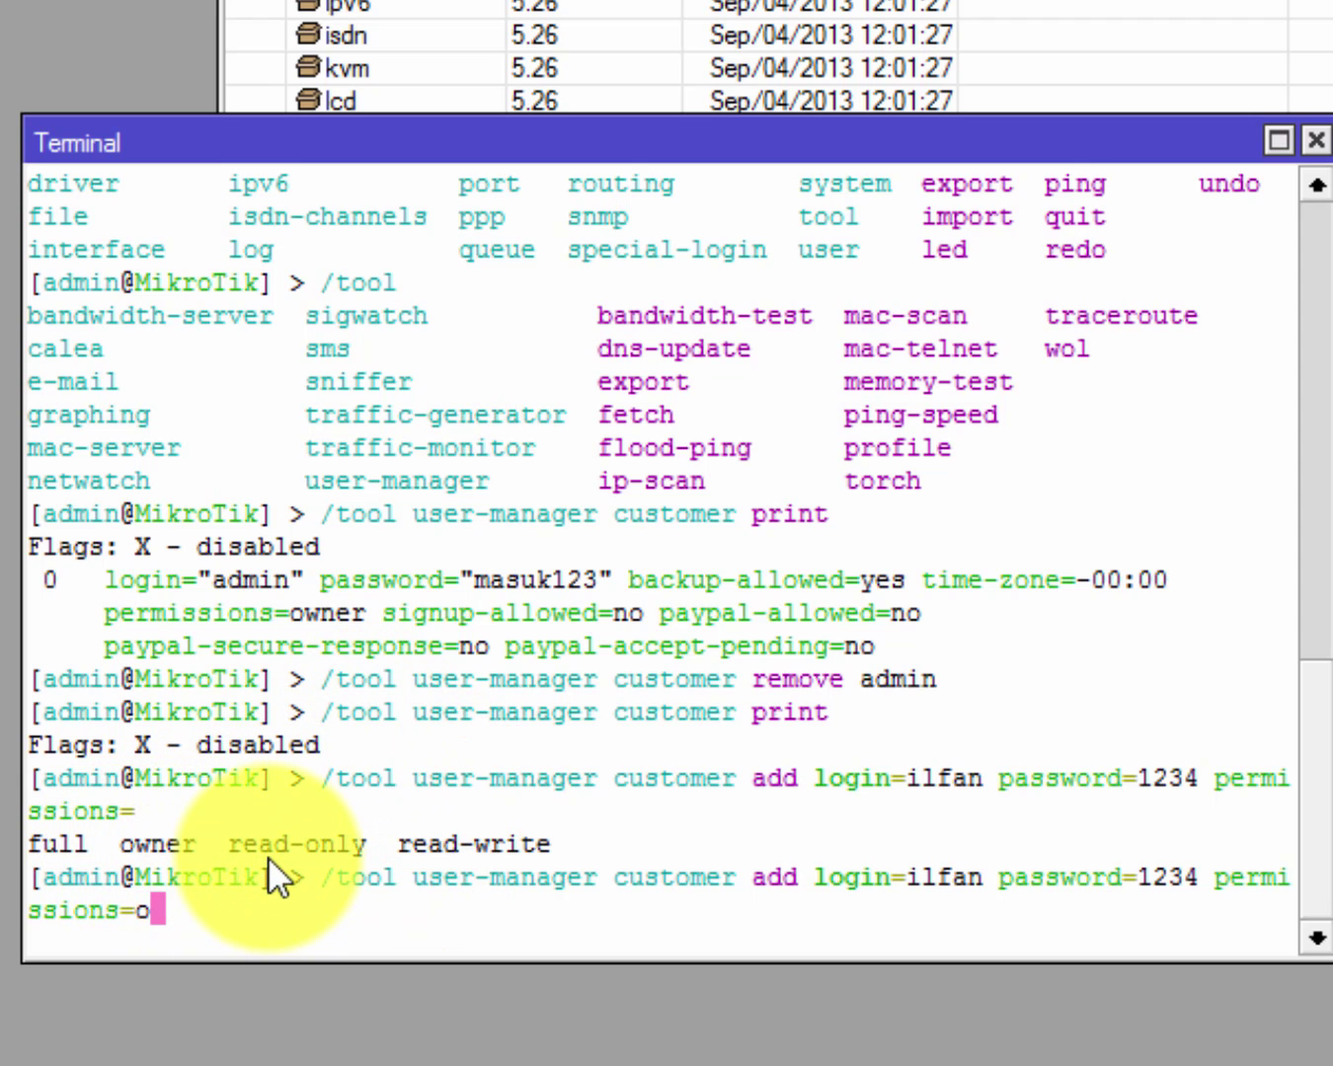
key(Tab)
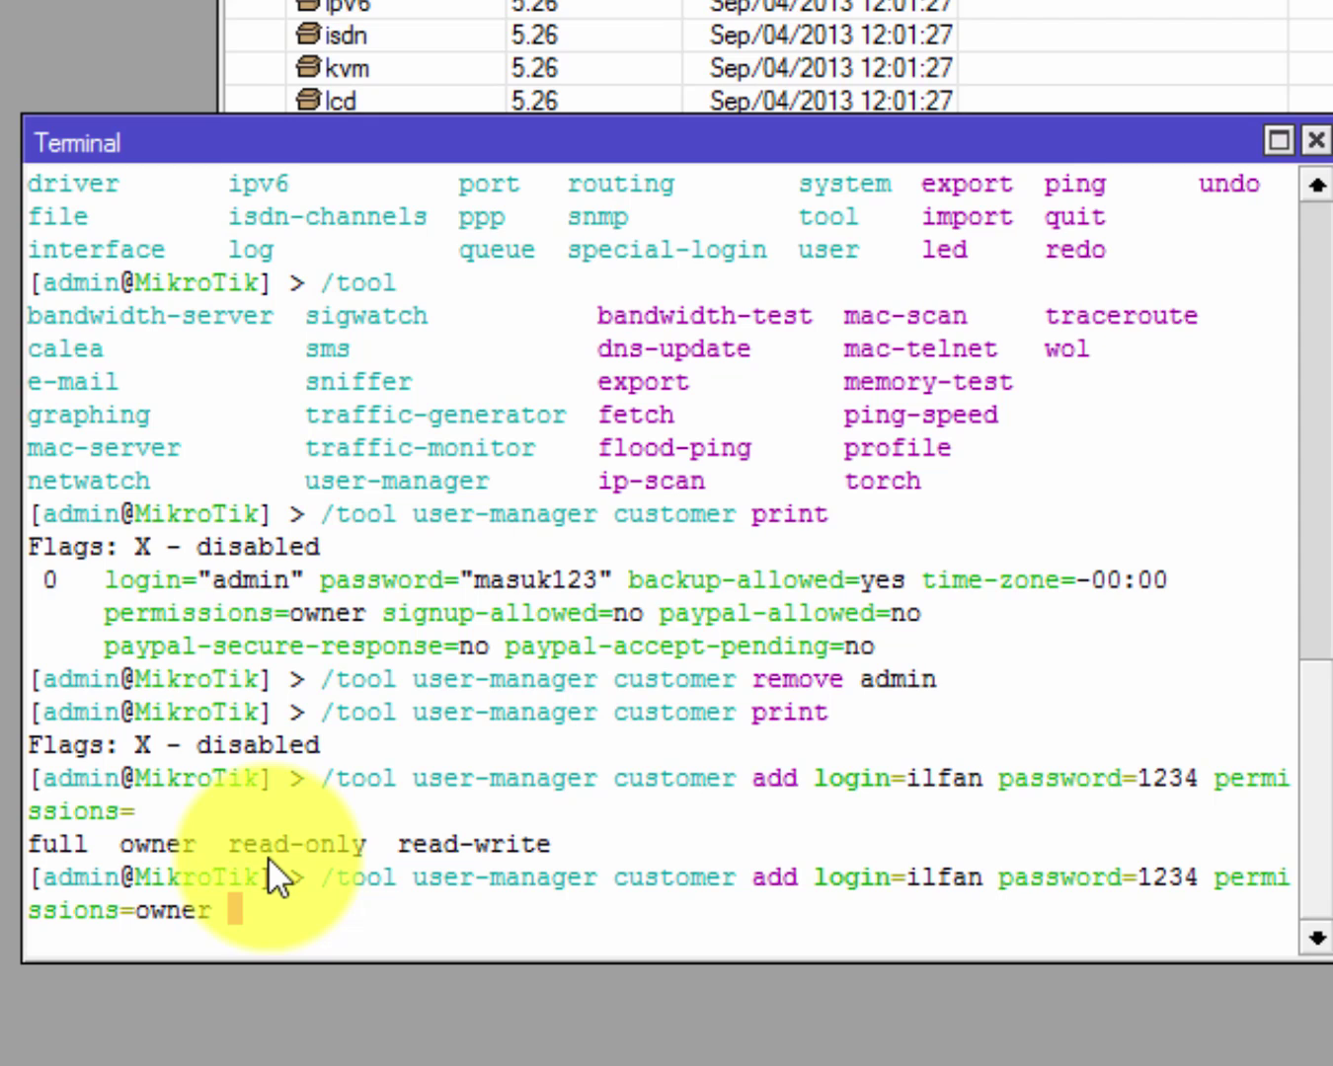
key(Return)
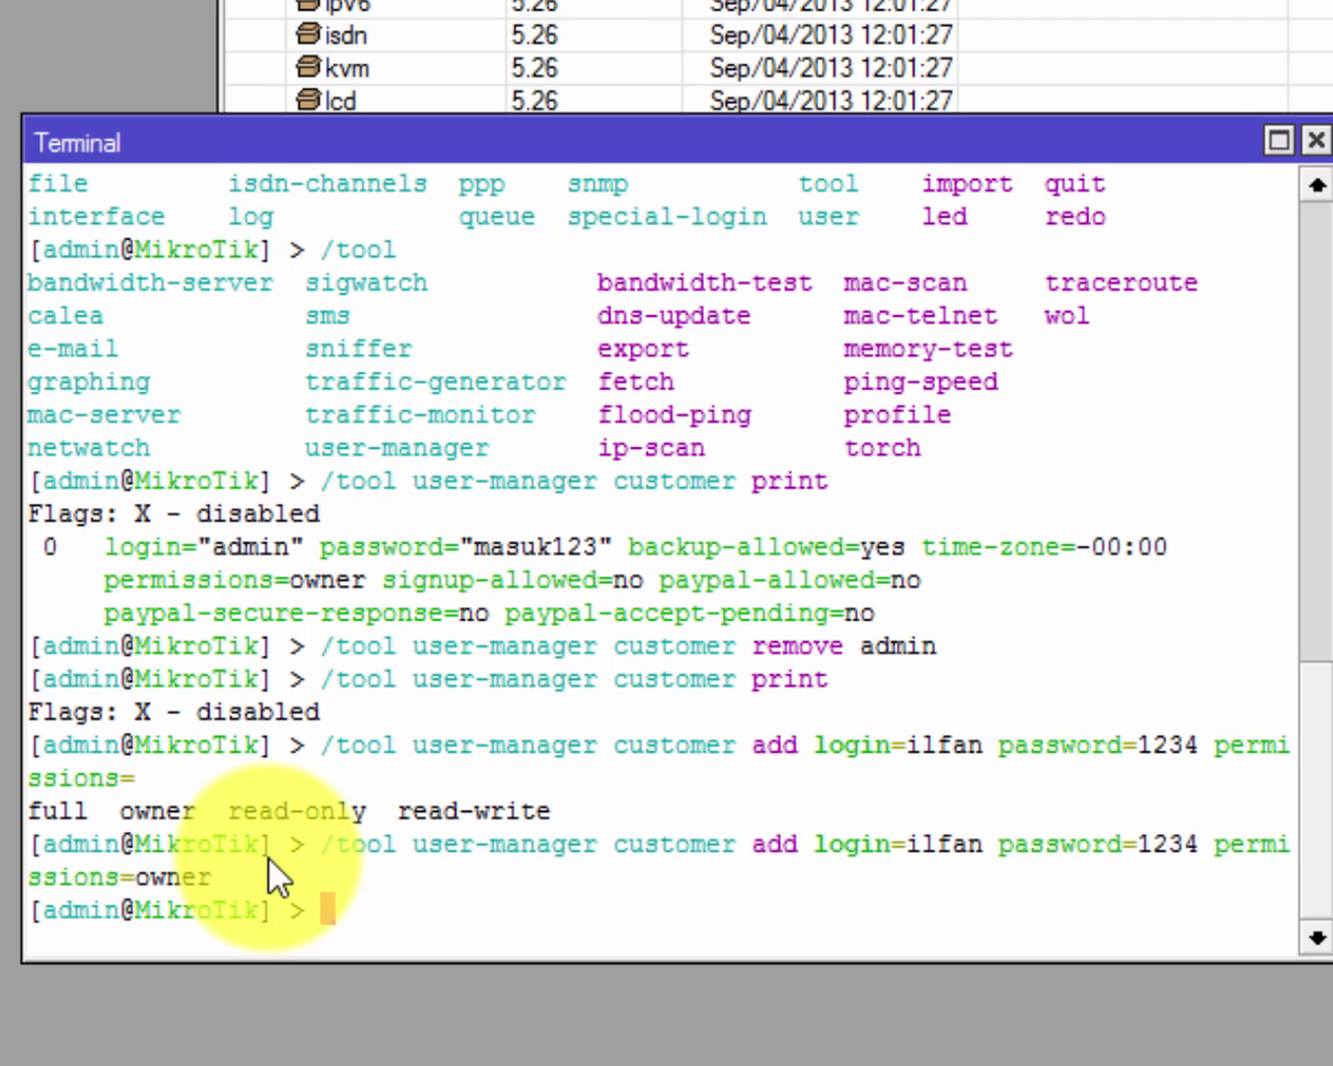
drag(864, 846, 987, 841)
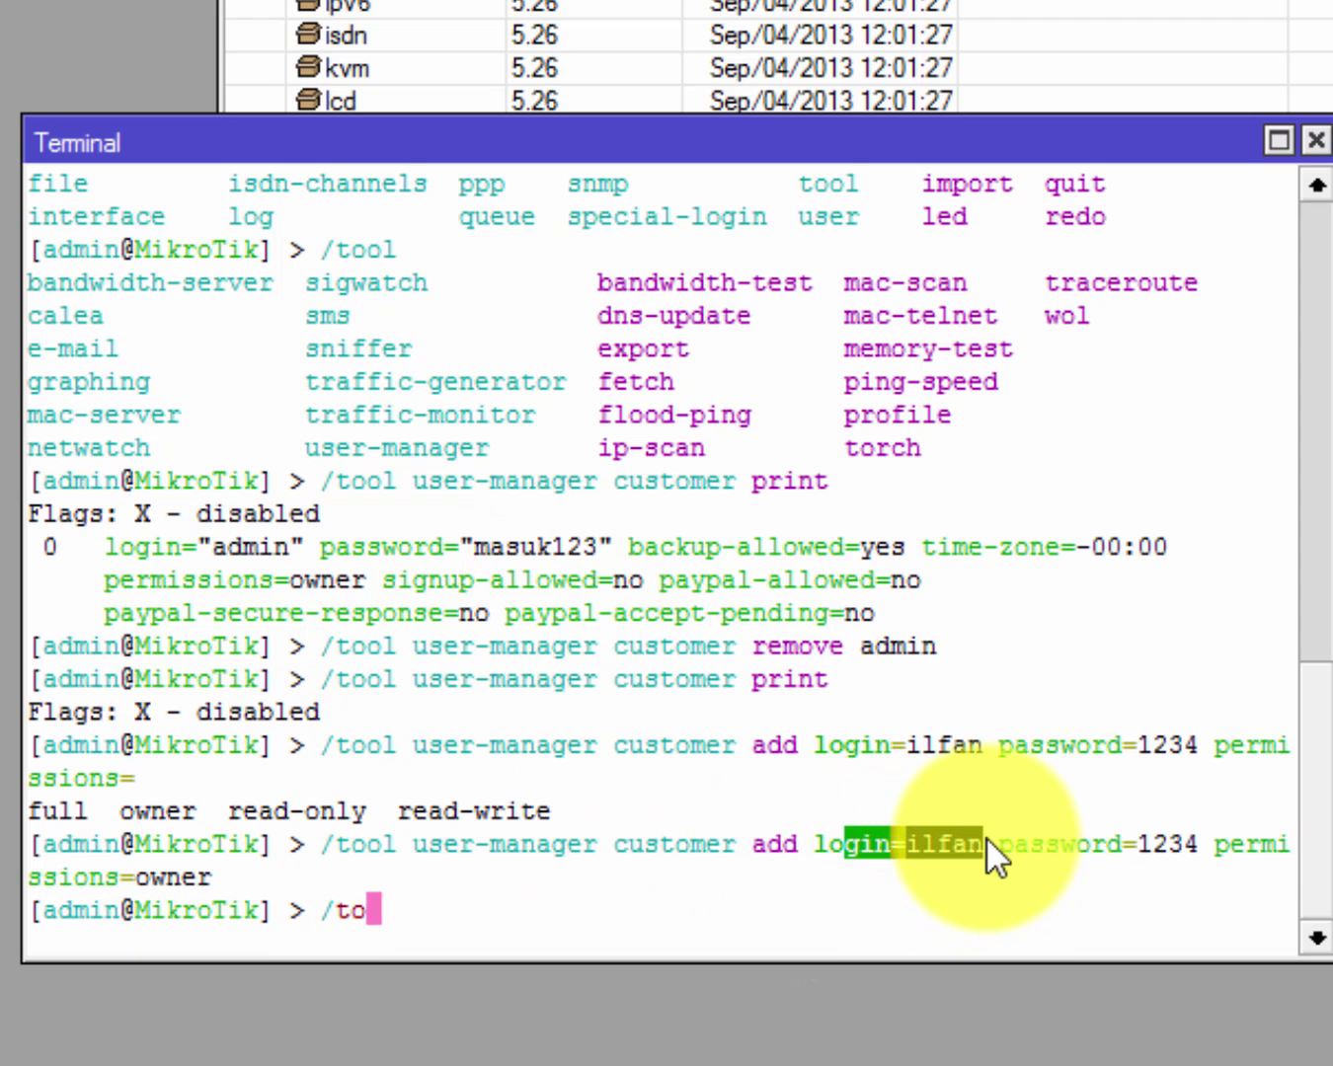
Print the User Manager customers and highlight the new customer's login and password.
text(ol us)
key(Tab)
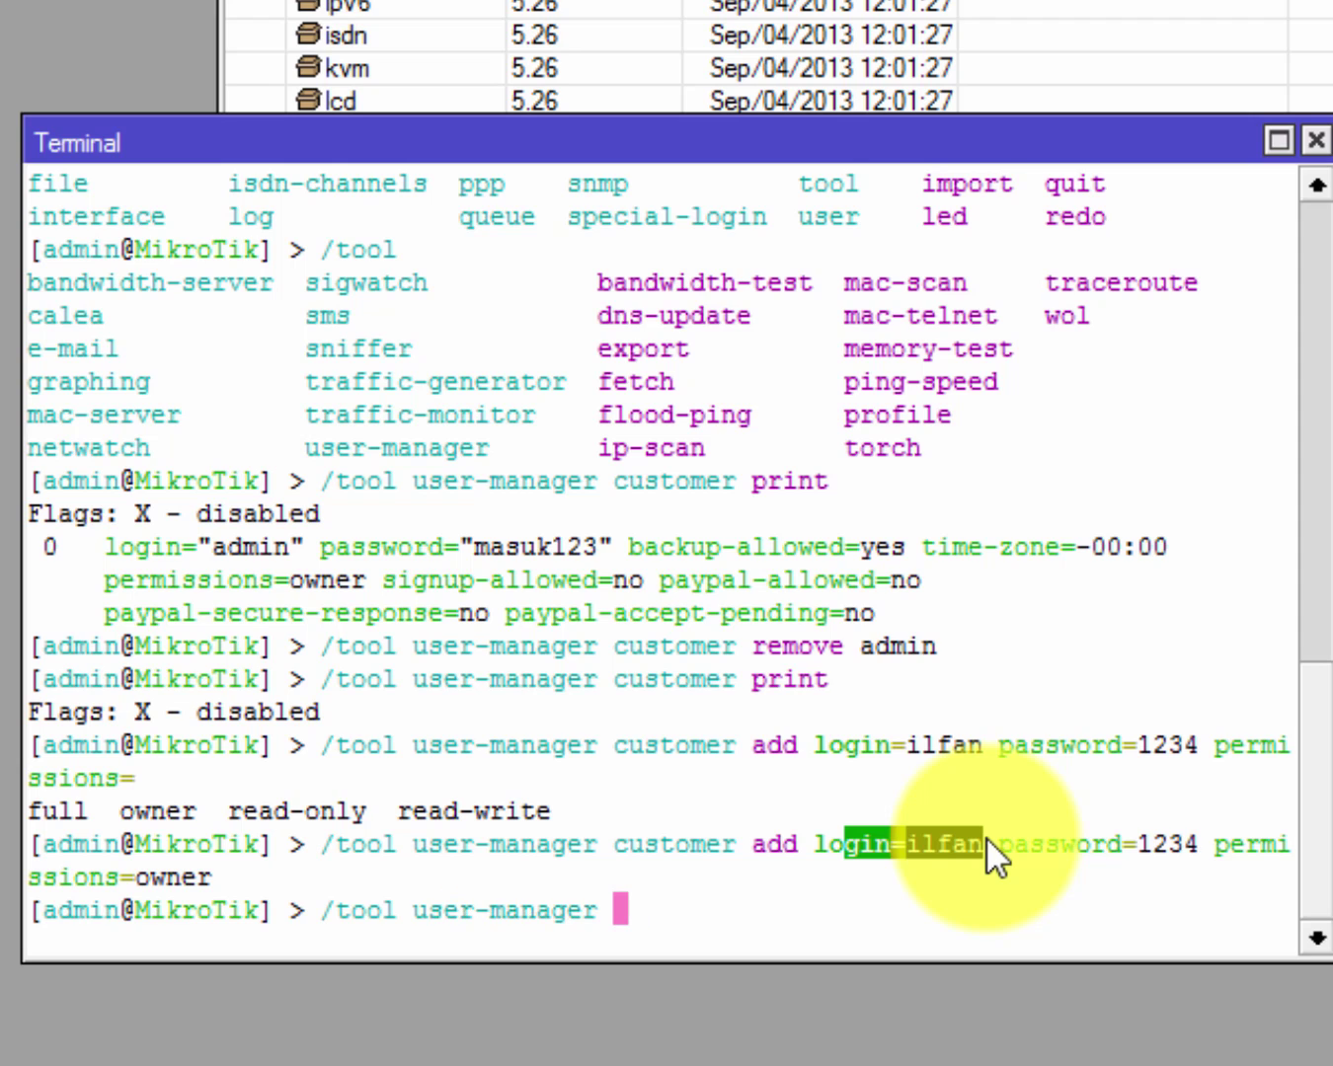
text(cu)
key(Tab)
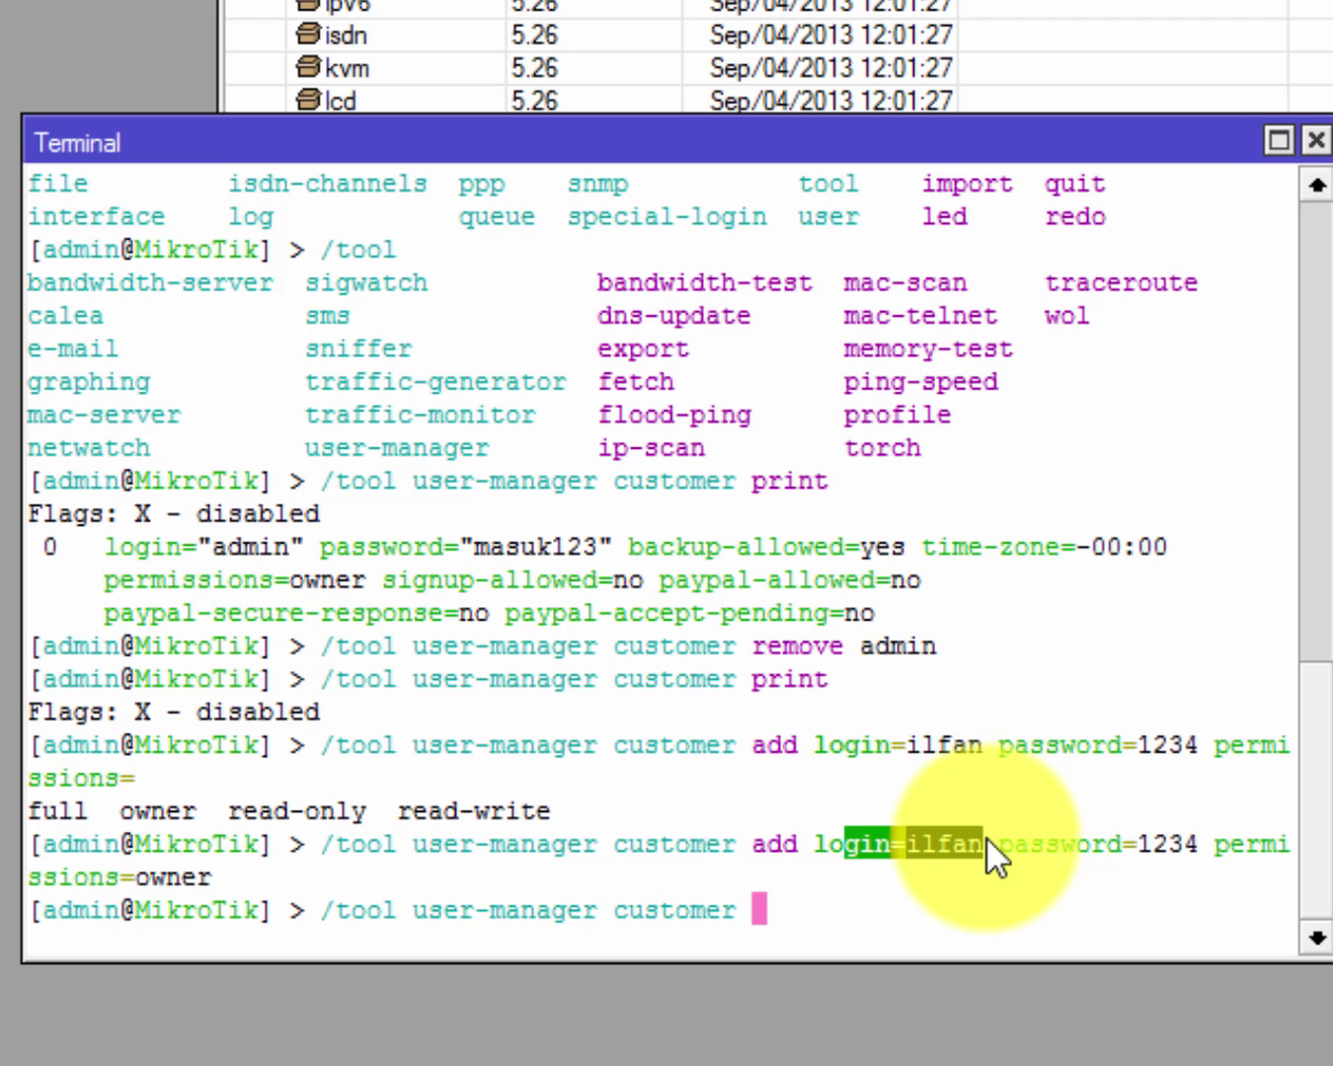
text(print)
key(Return)
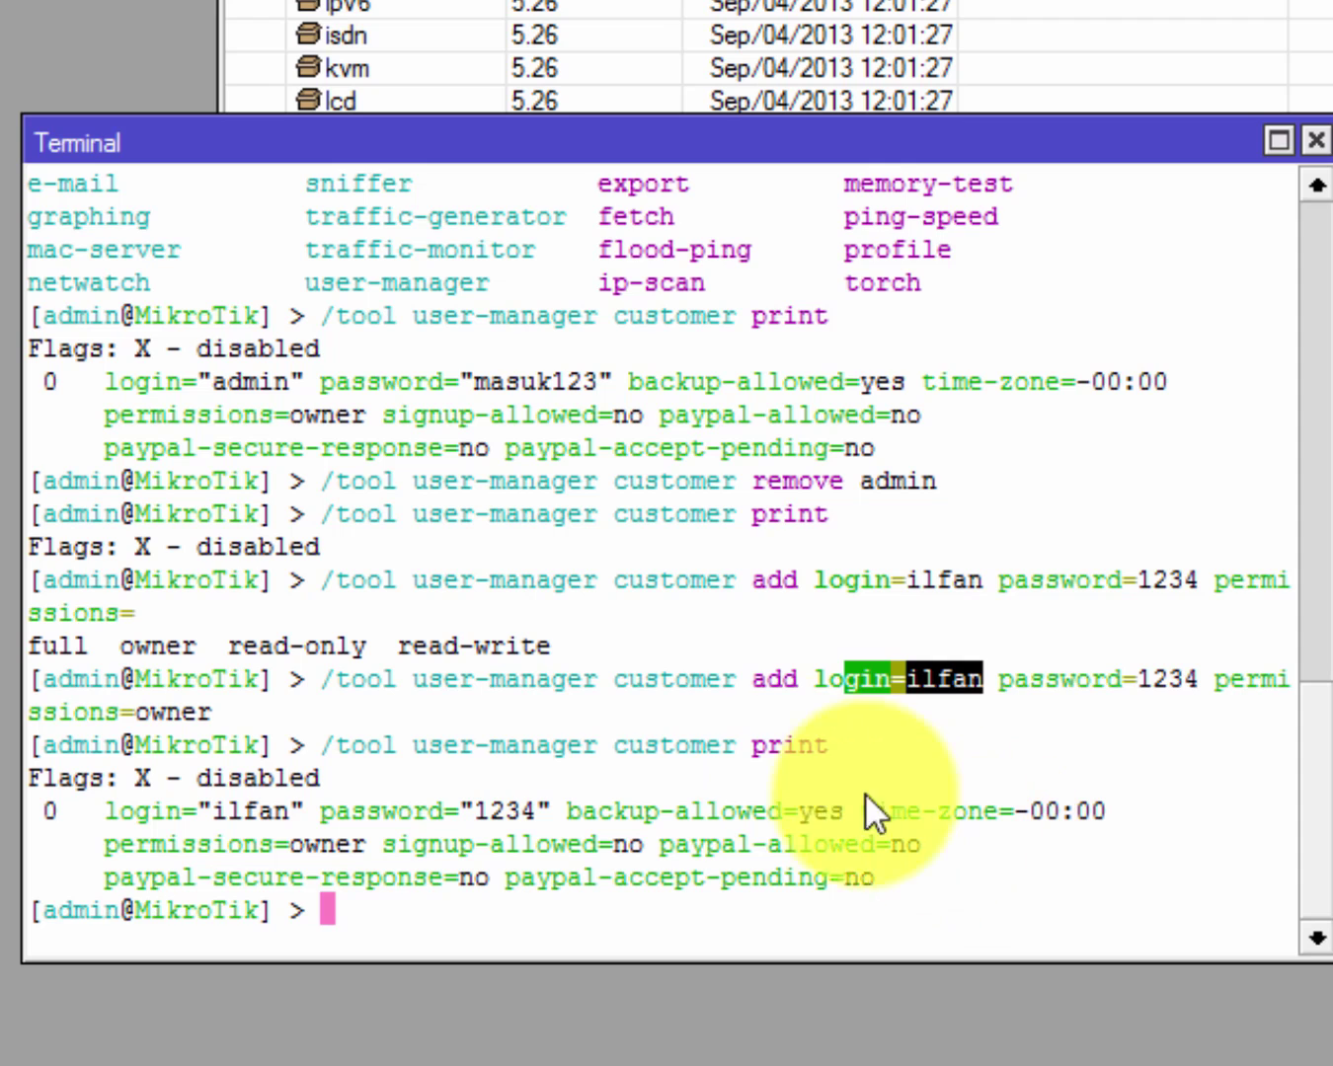
drag(188, 811, 612, 819)
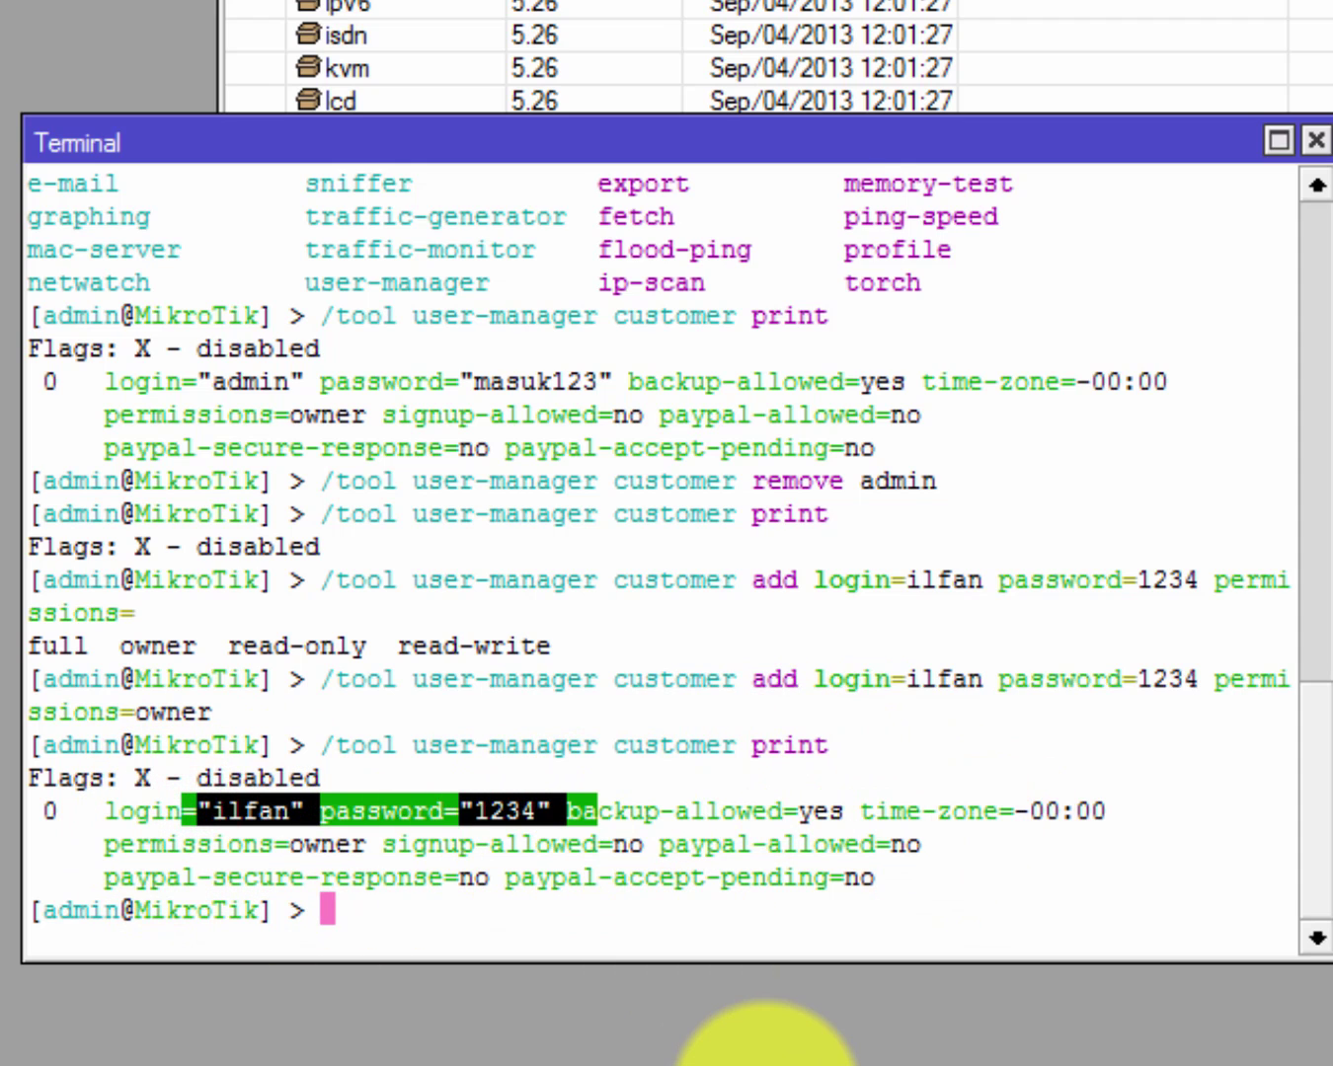
click(595, 780)
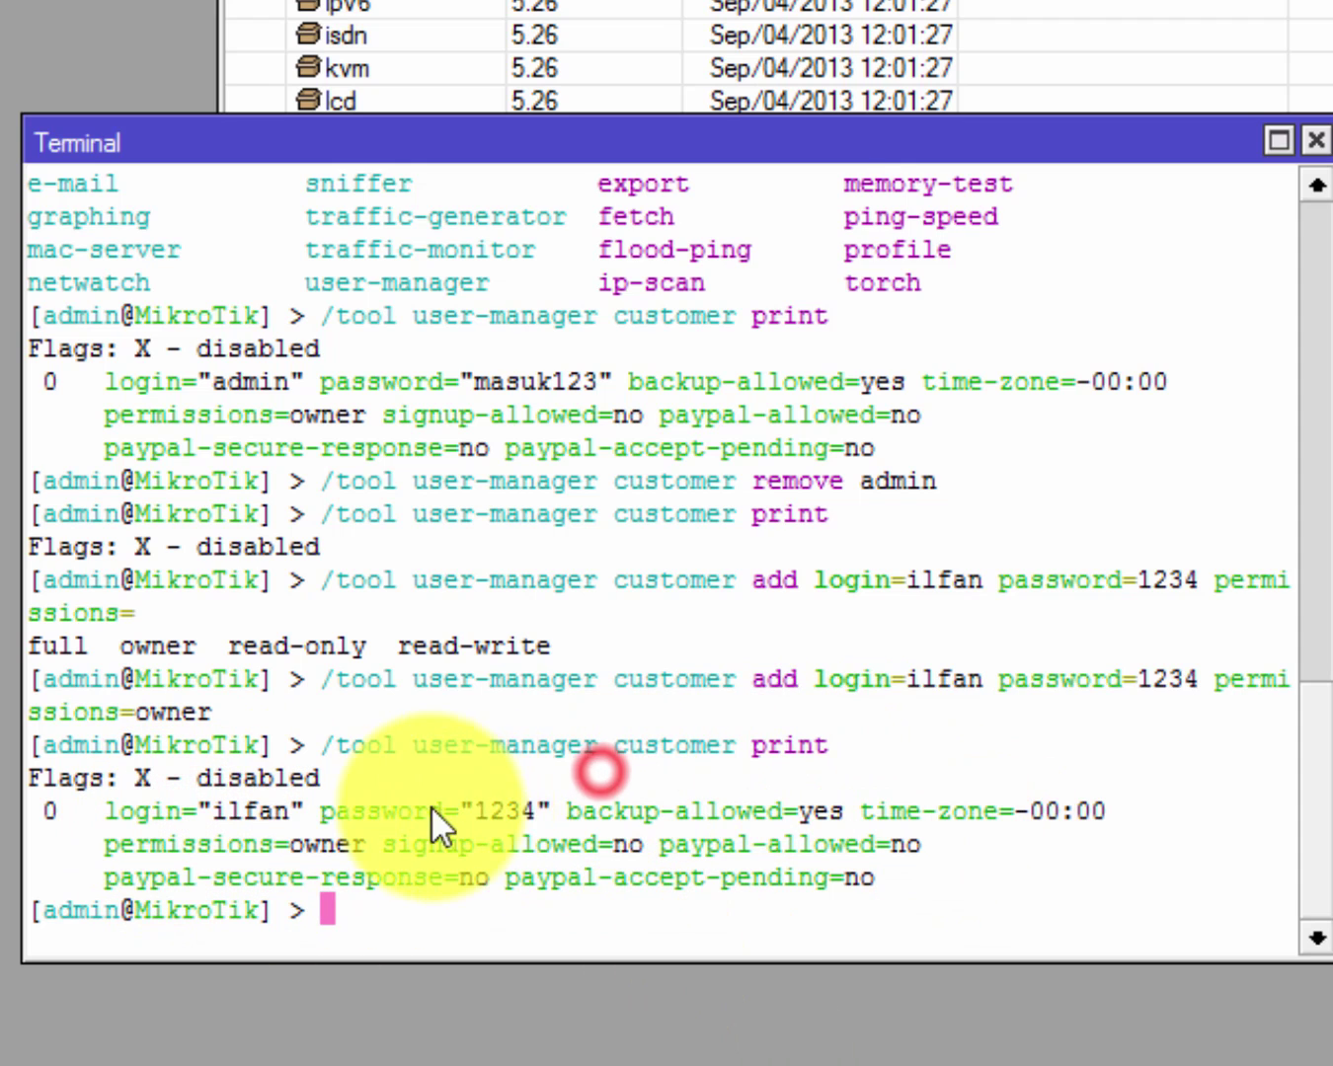
double_click(419, 809)
click(791, 829)
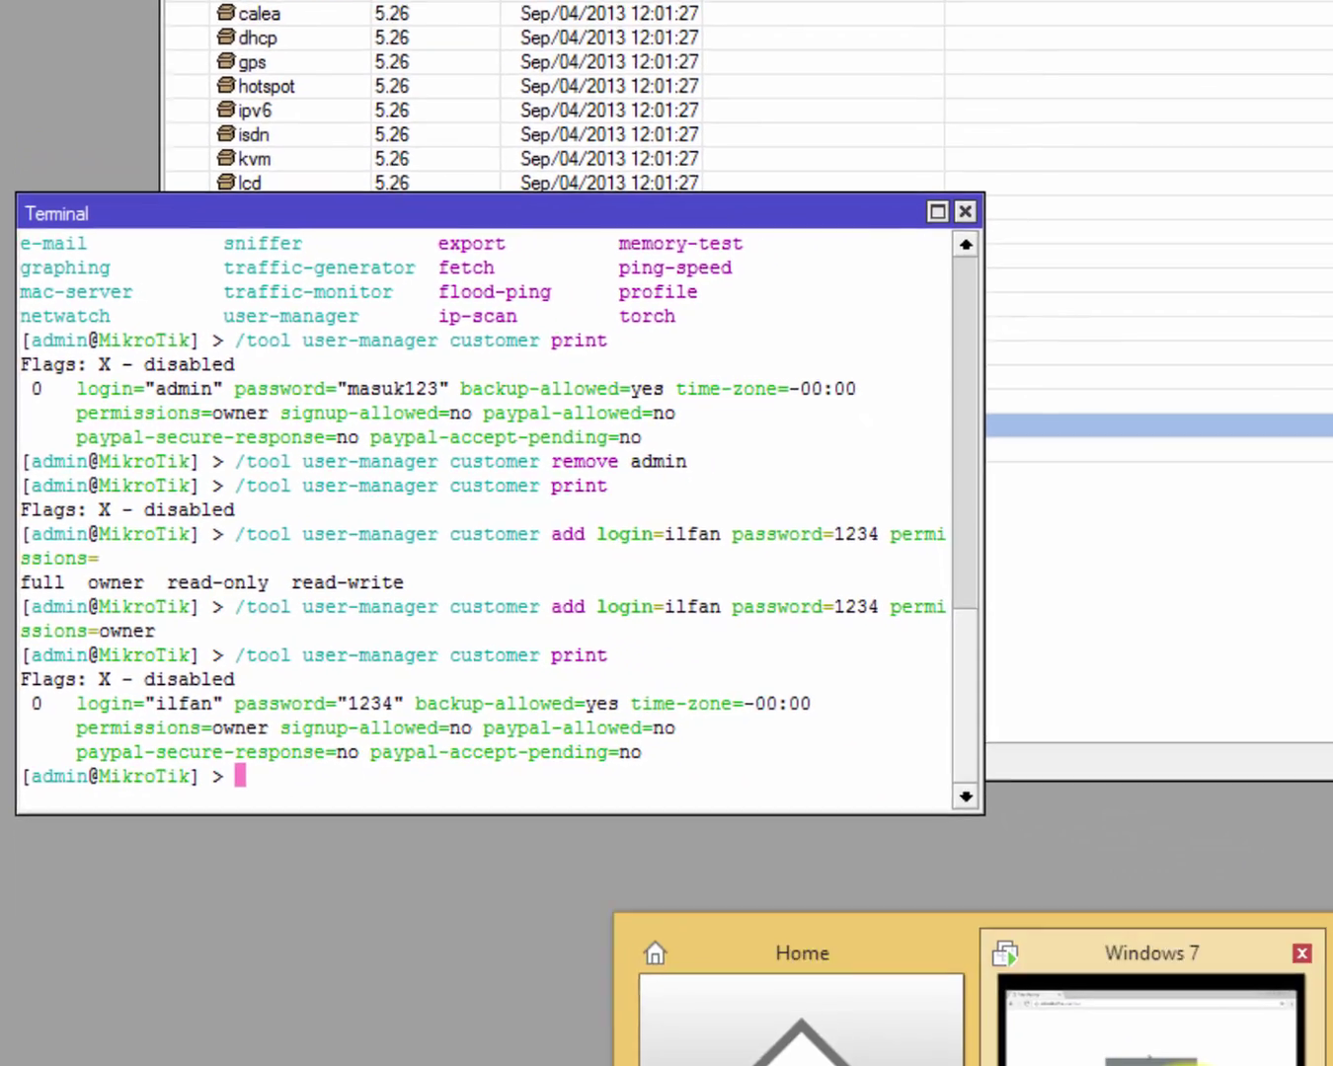
In Chrome, log into User Manager with the new customer's login and password.
click(1145, 1013)
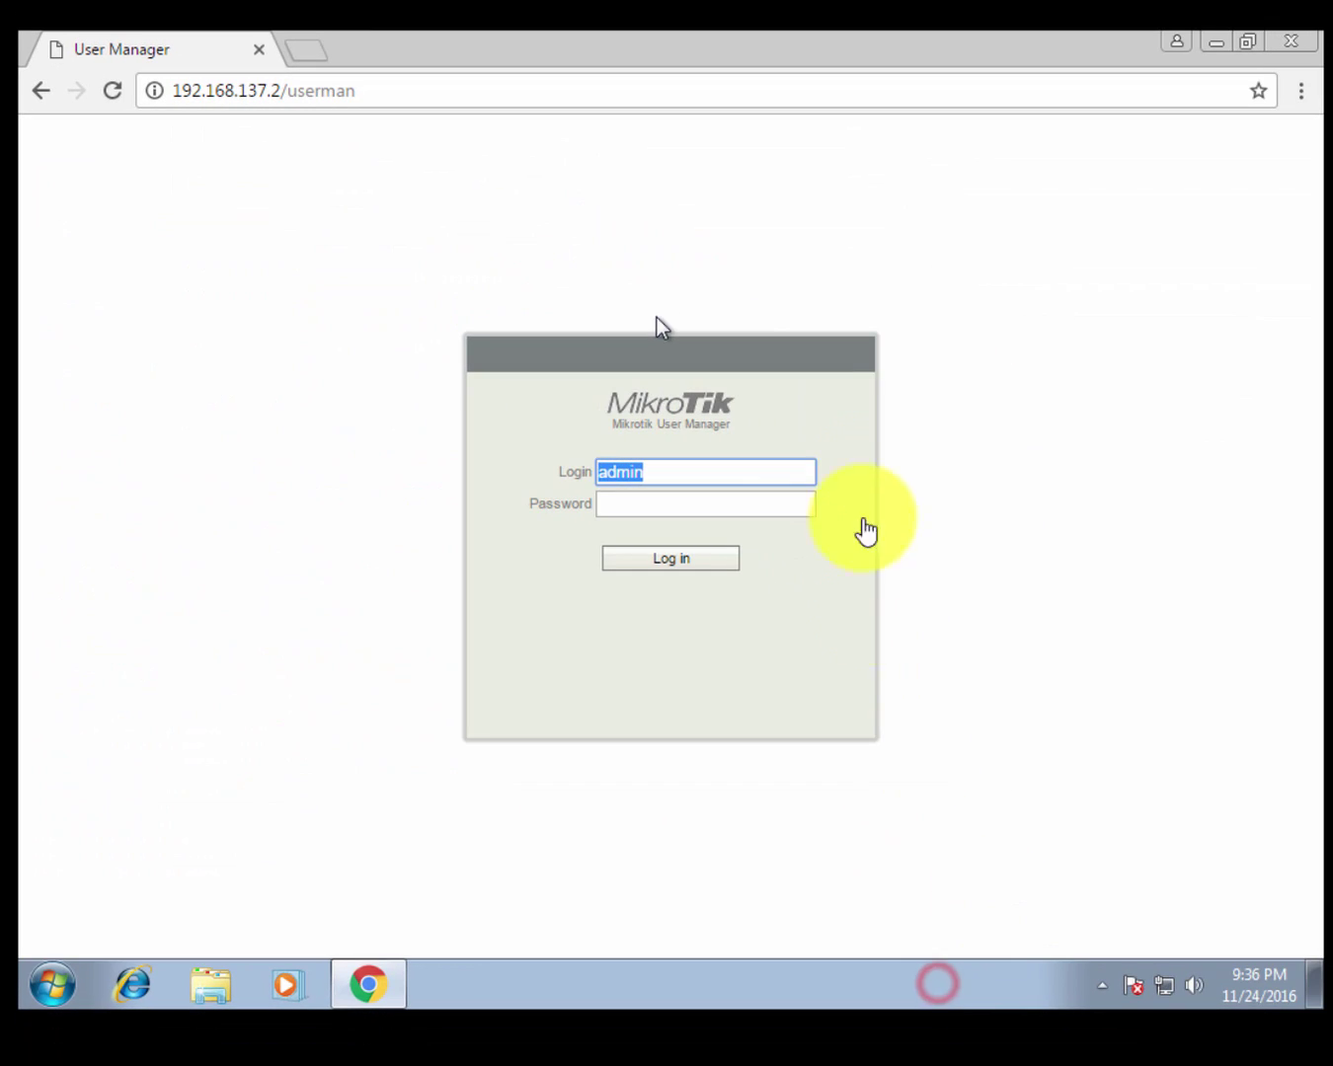
click(687, 502)
double_click(684, 477)
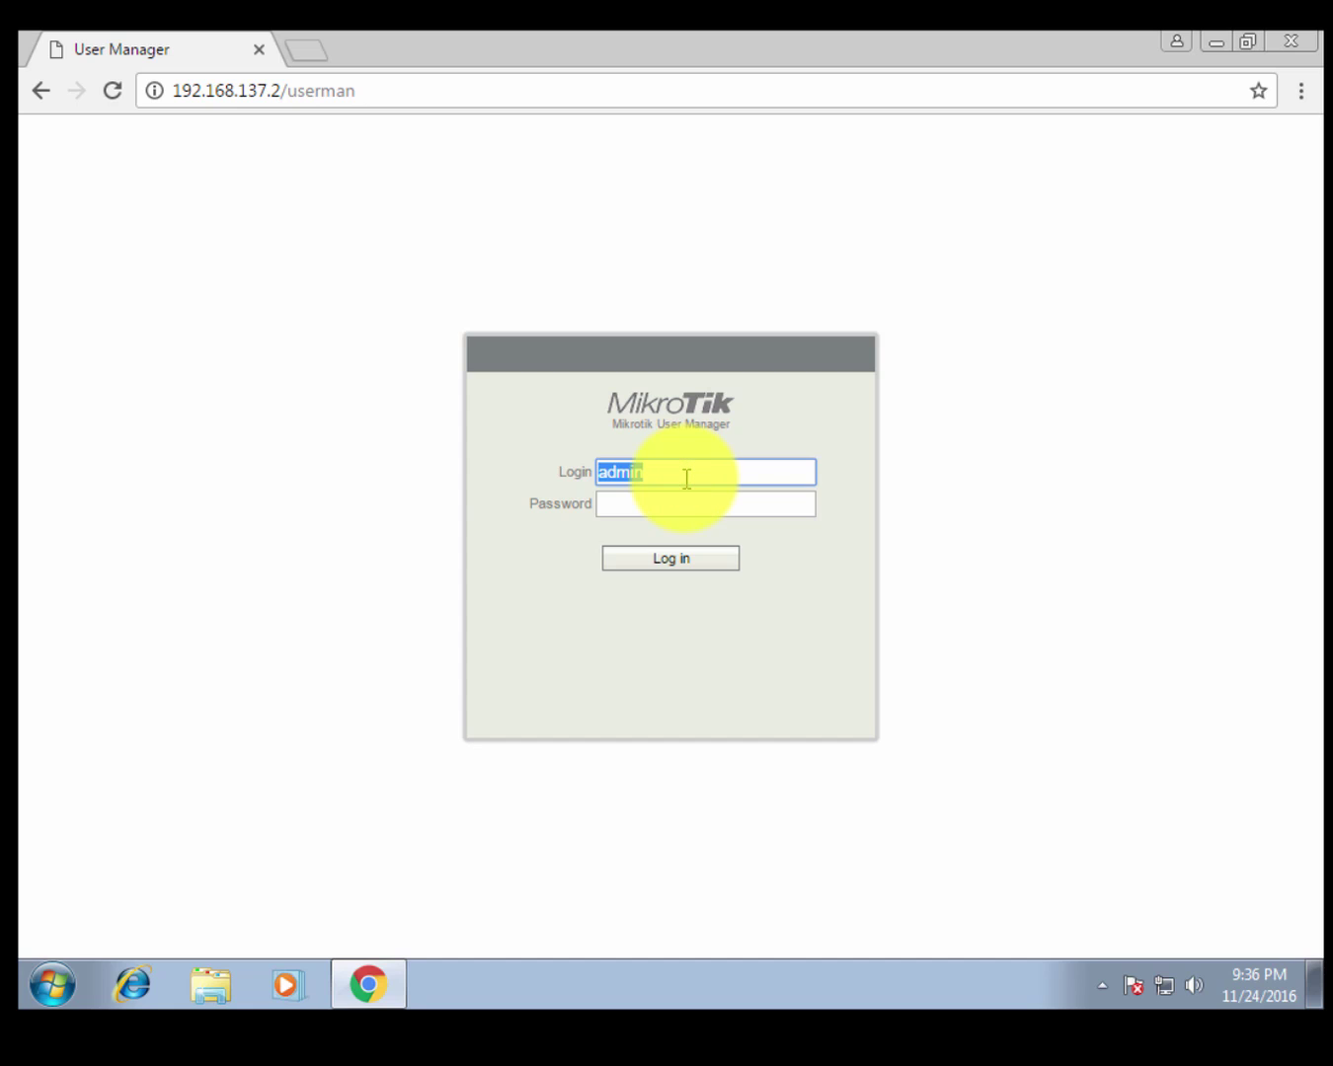
text(ilfan)
key(Tab)
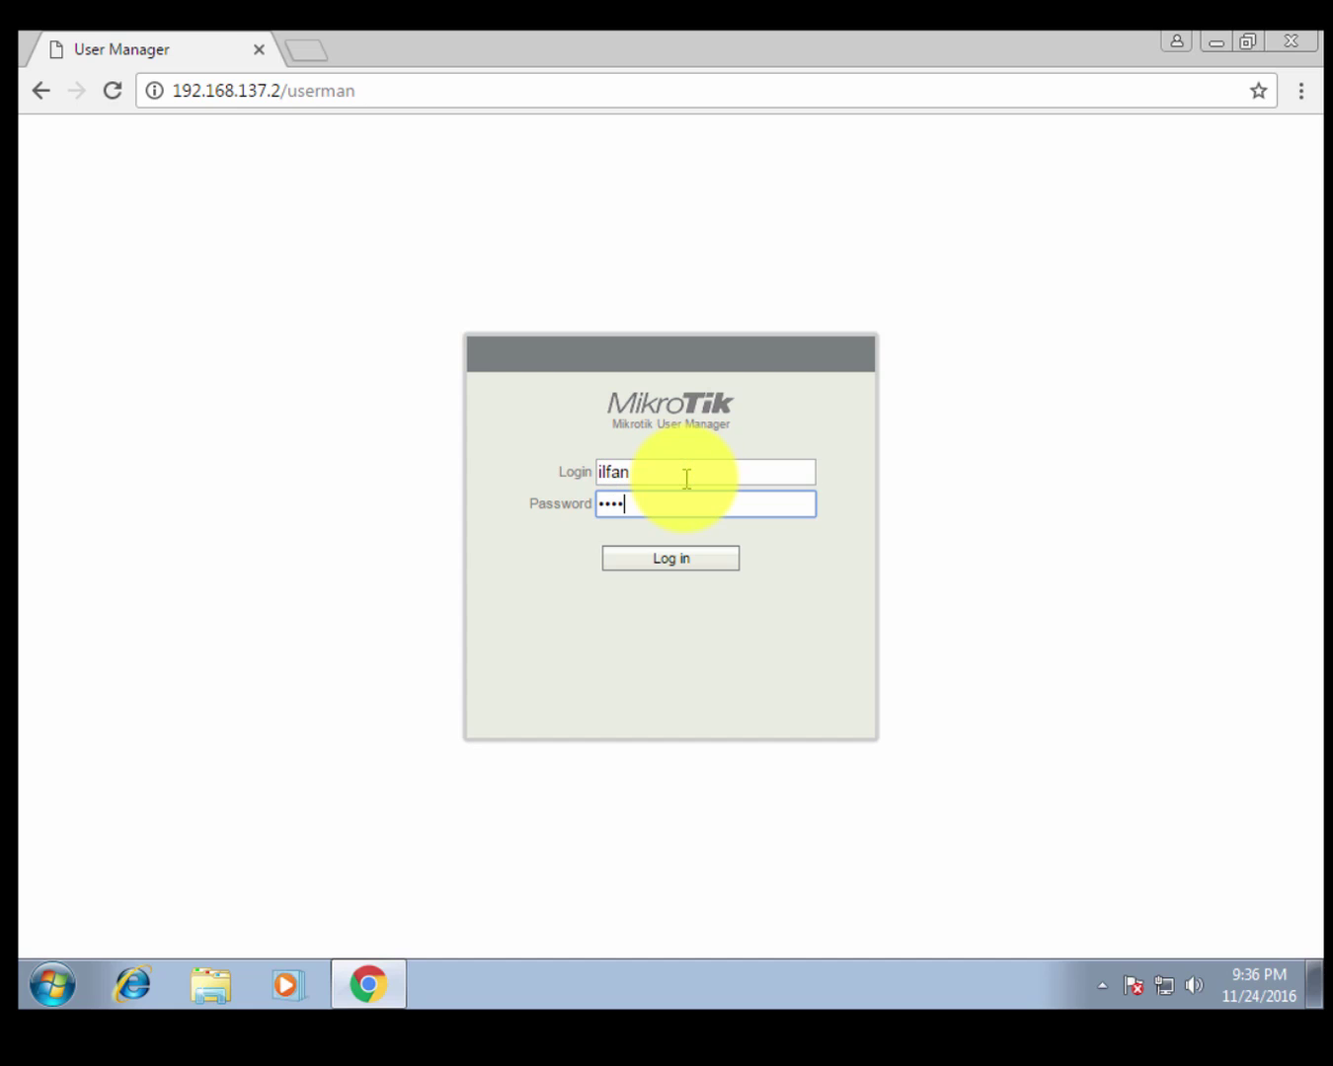
key(Return)
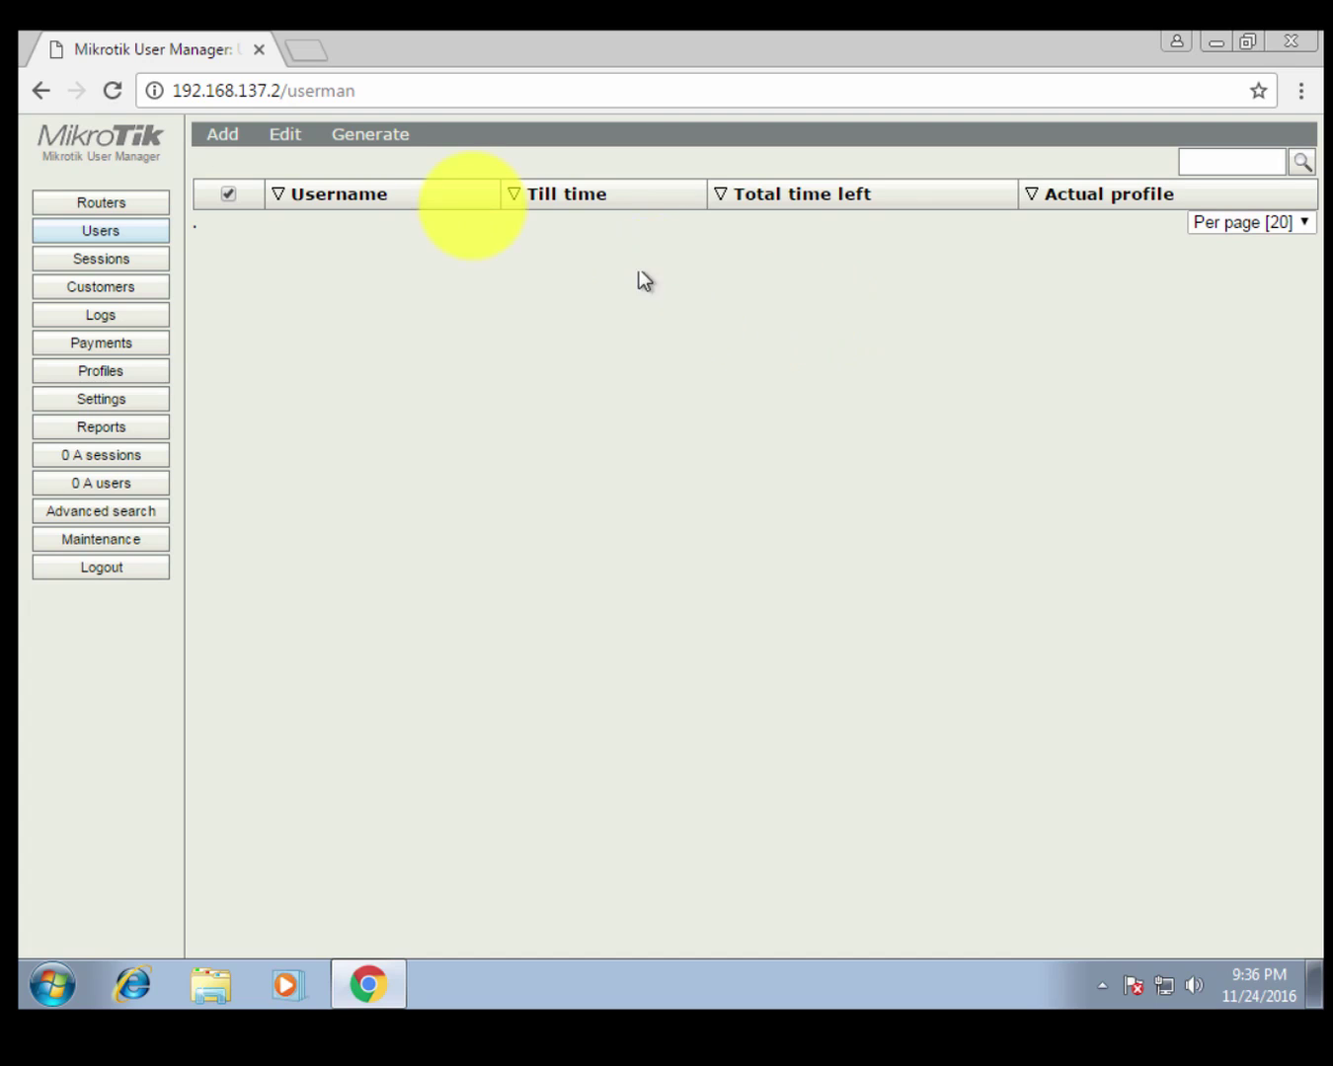
Highlight the userman path in the browser's address bar.
drag(289, 89, 425, 87)
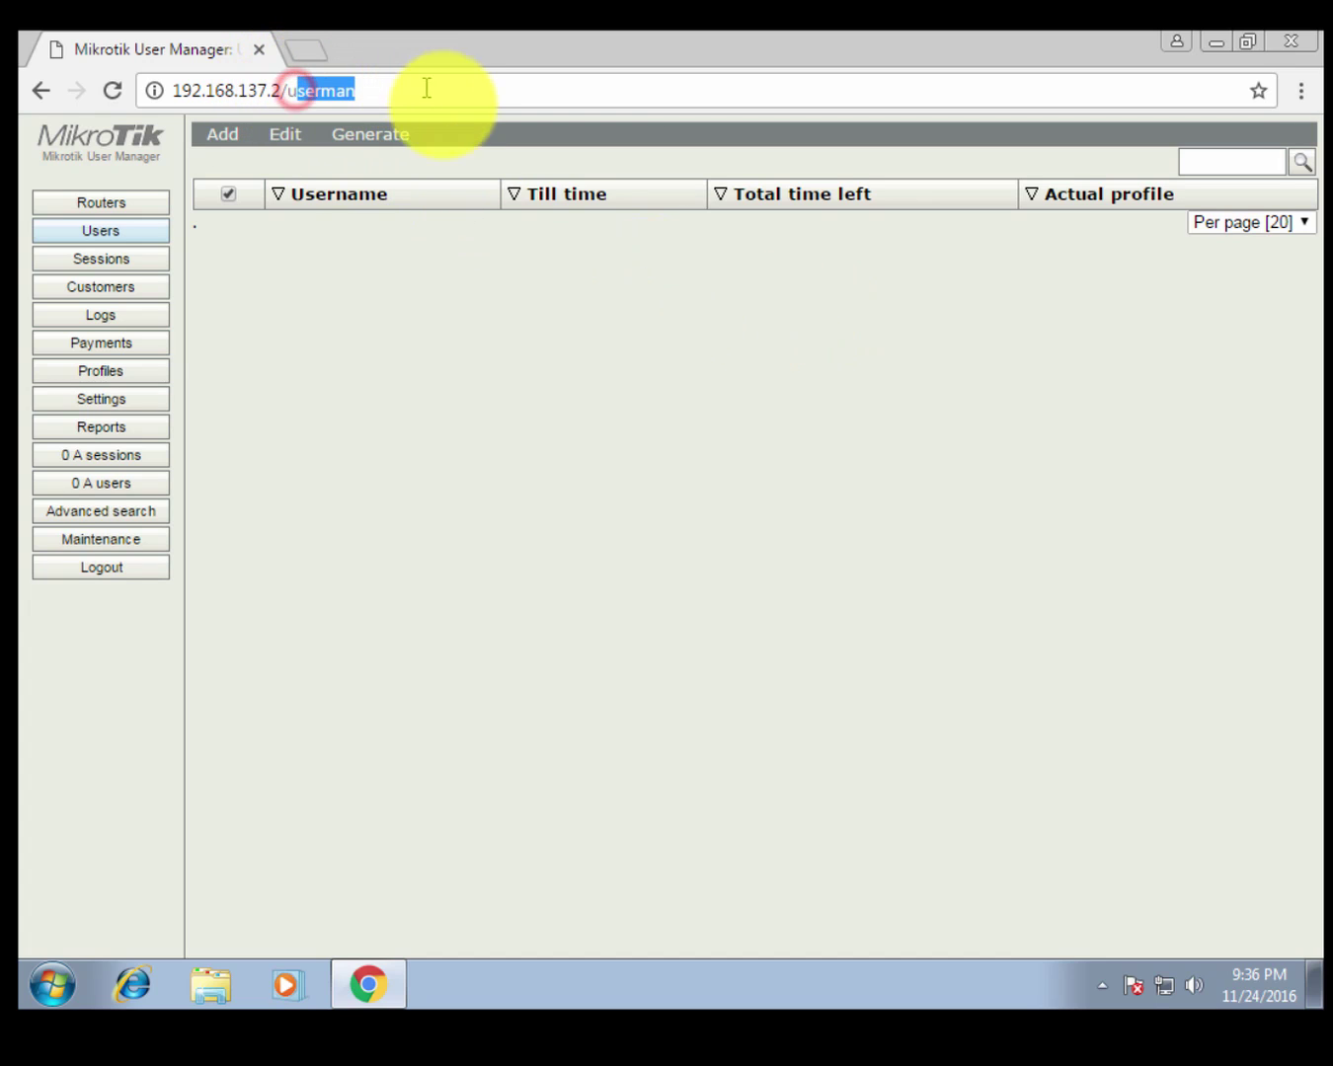
click(466, 318)
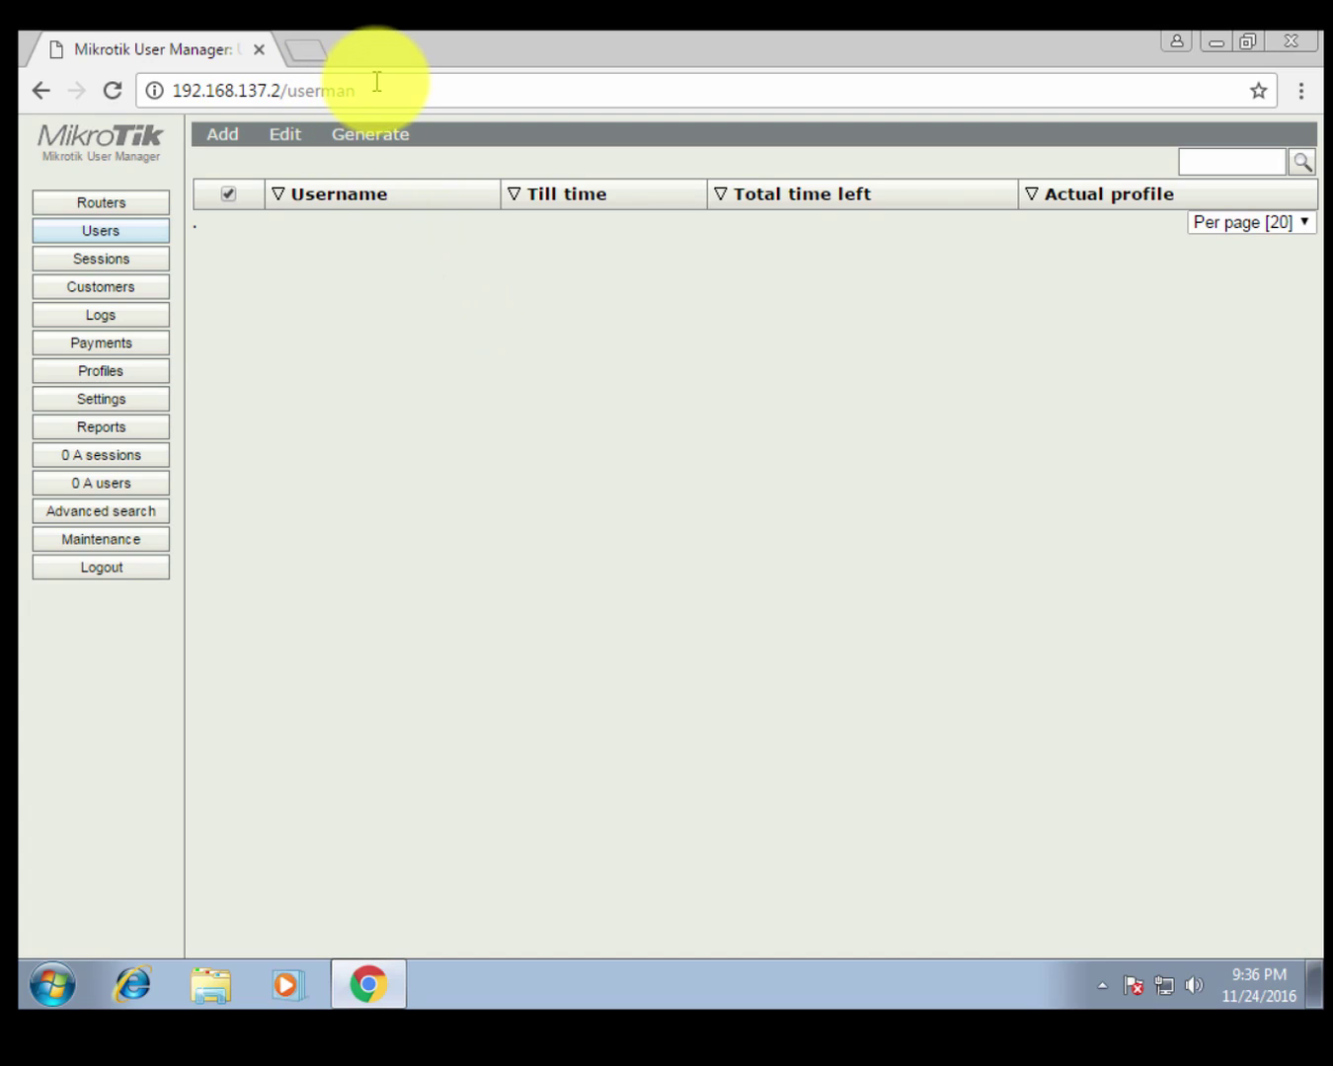
drag(375, 87, 289, 90)
click(375, 255)
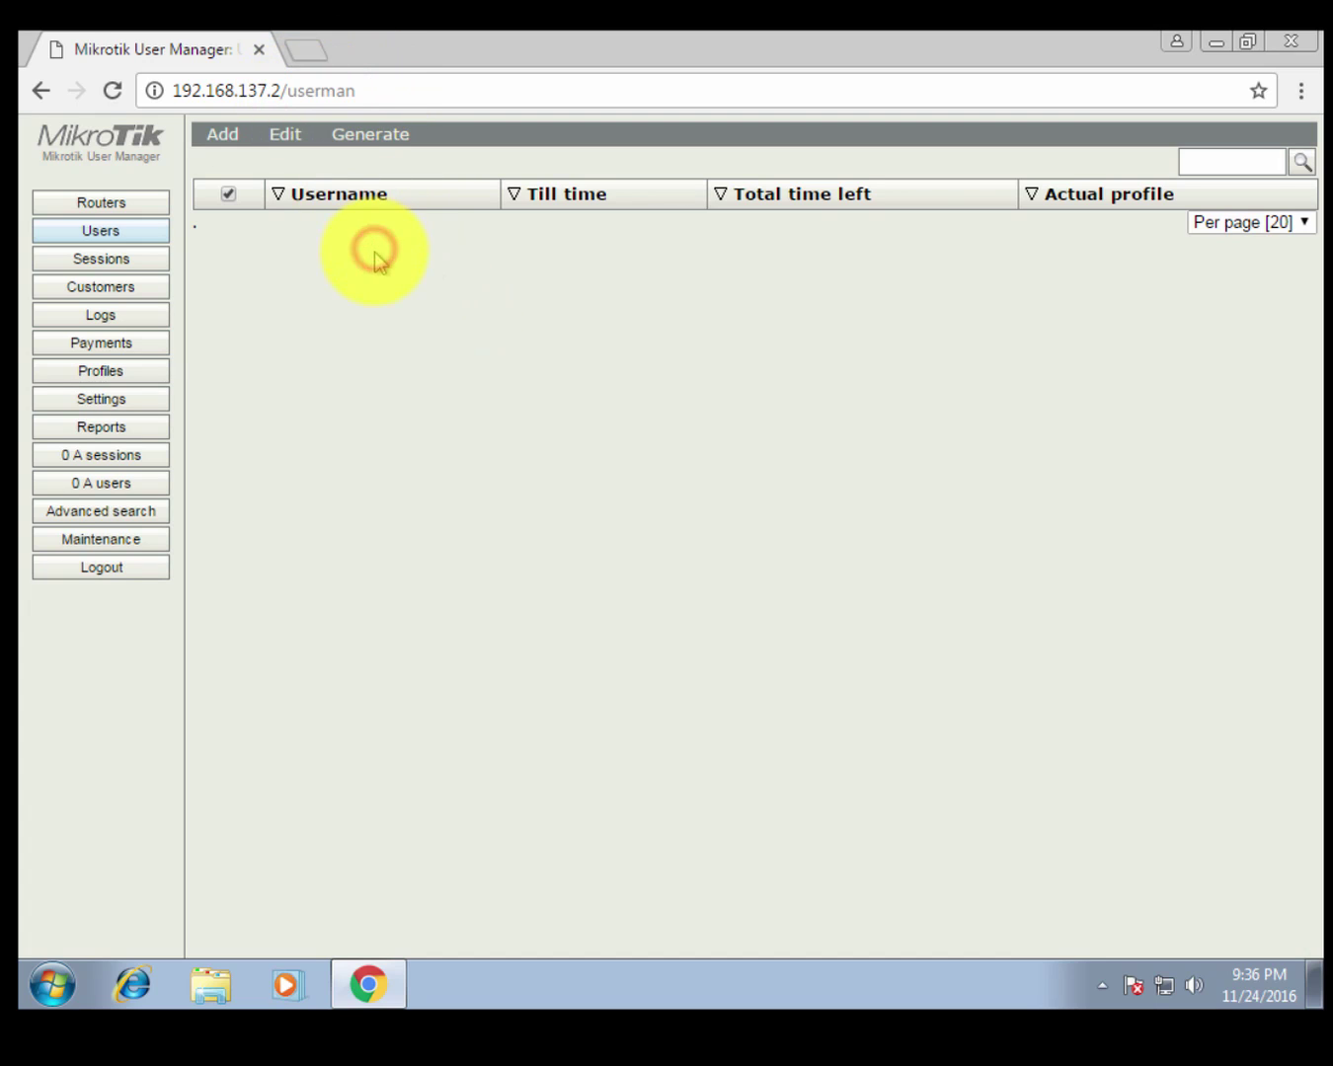
Show the empty Routers list after dismissing Chrome's save-password prompt.
click(146, 202)
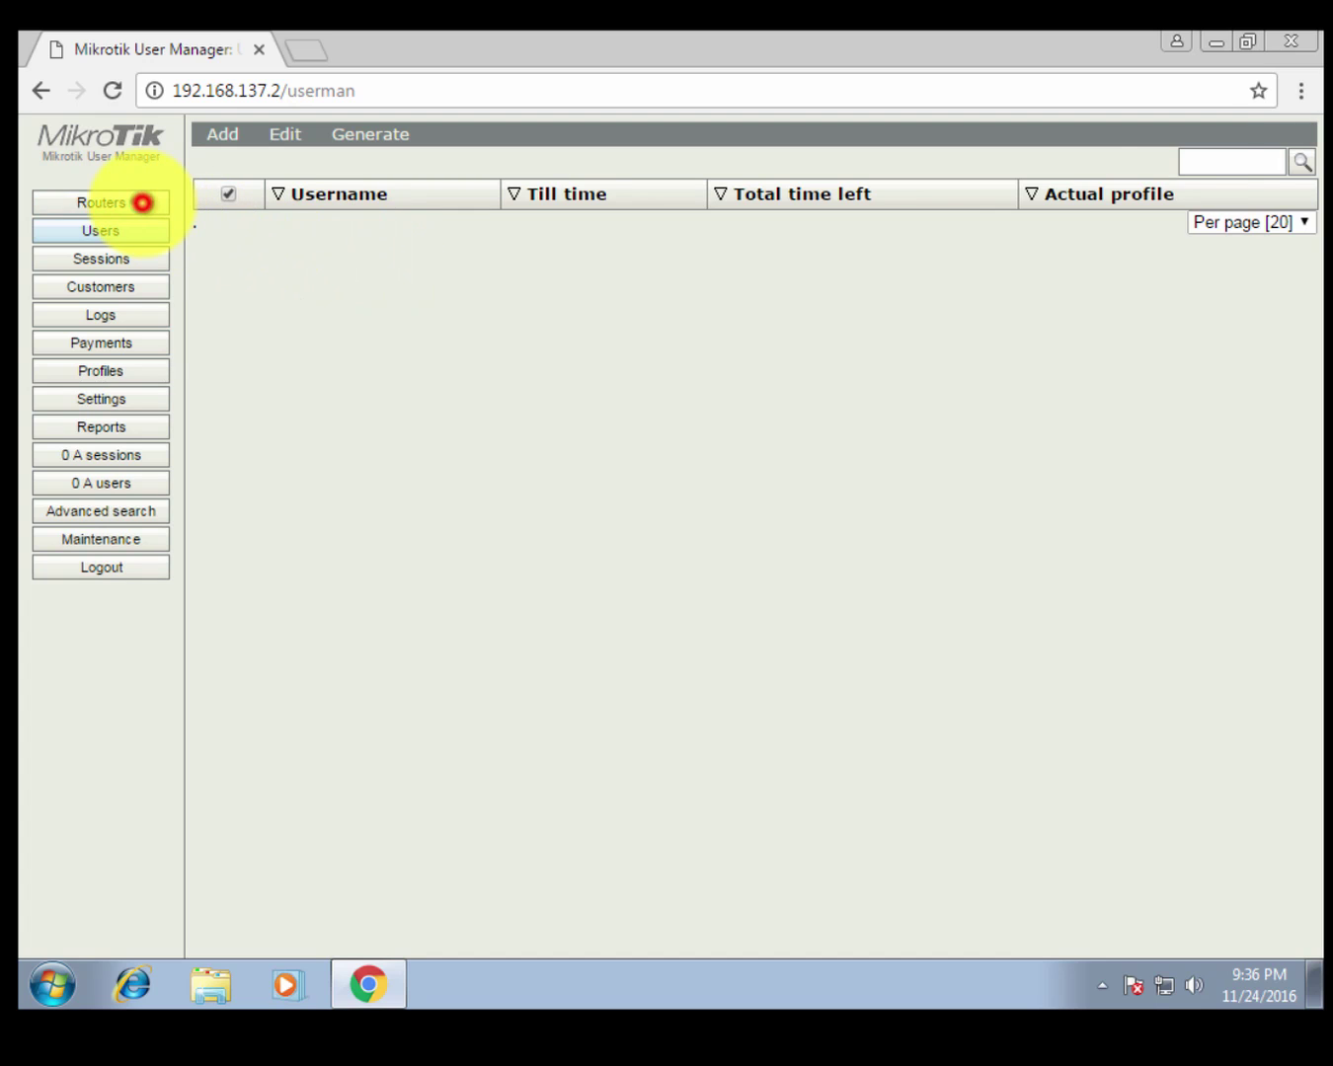
click(639, 364)
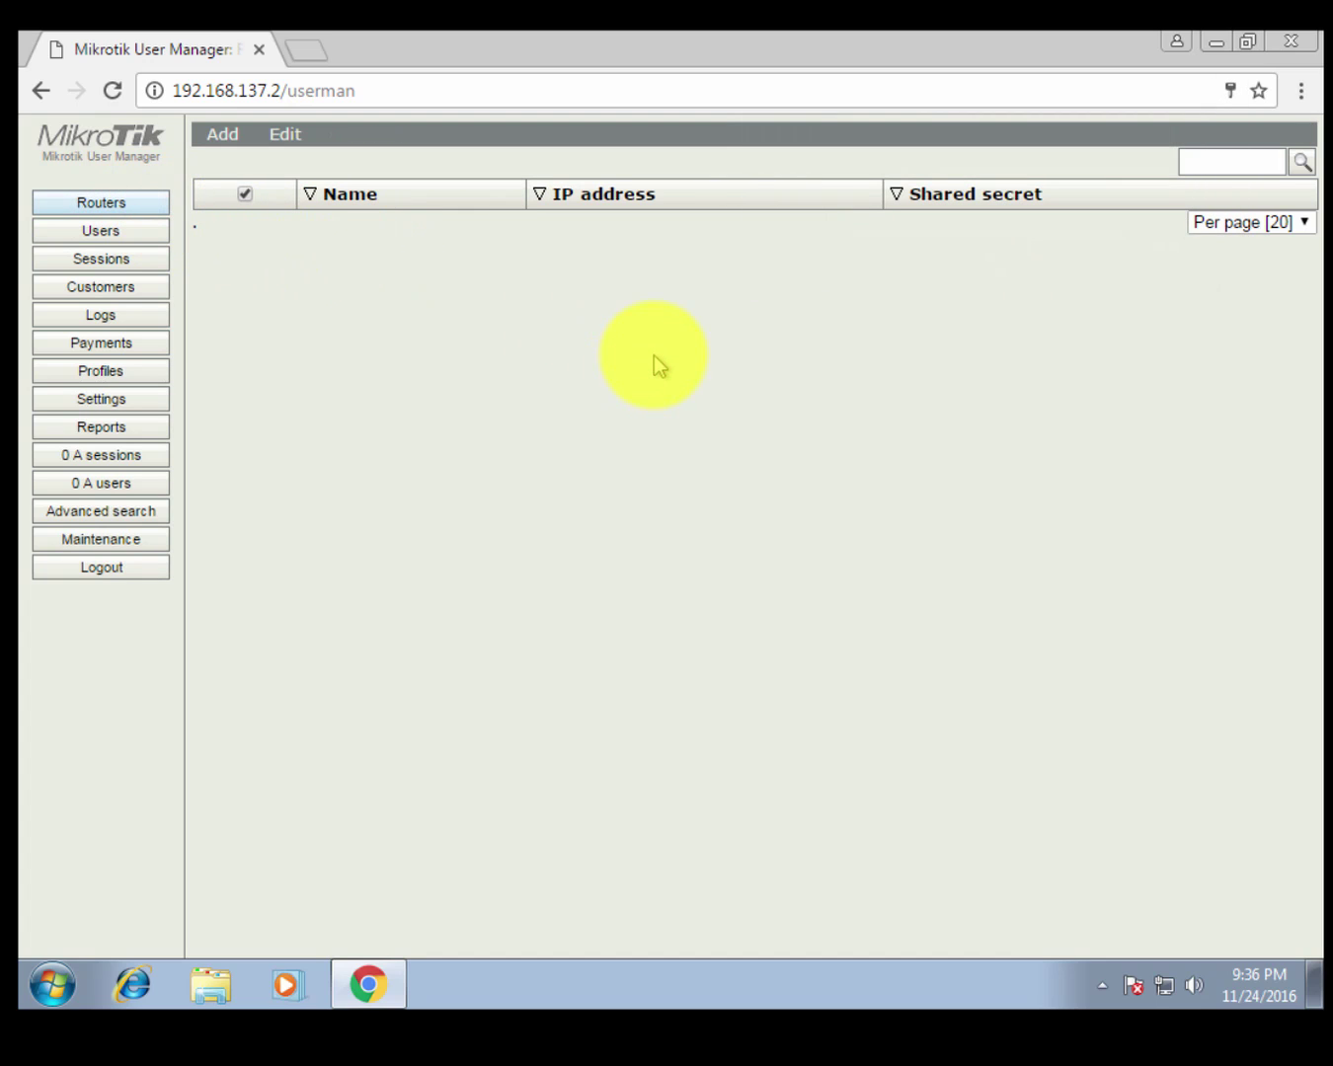
click(120, 231)
click(110, 201)
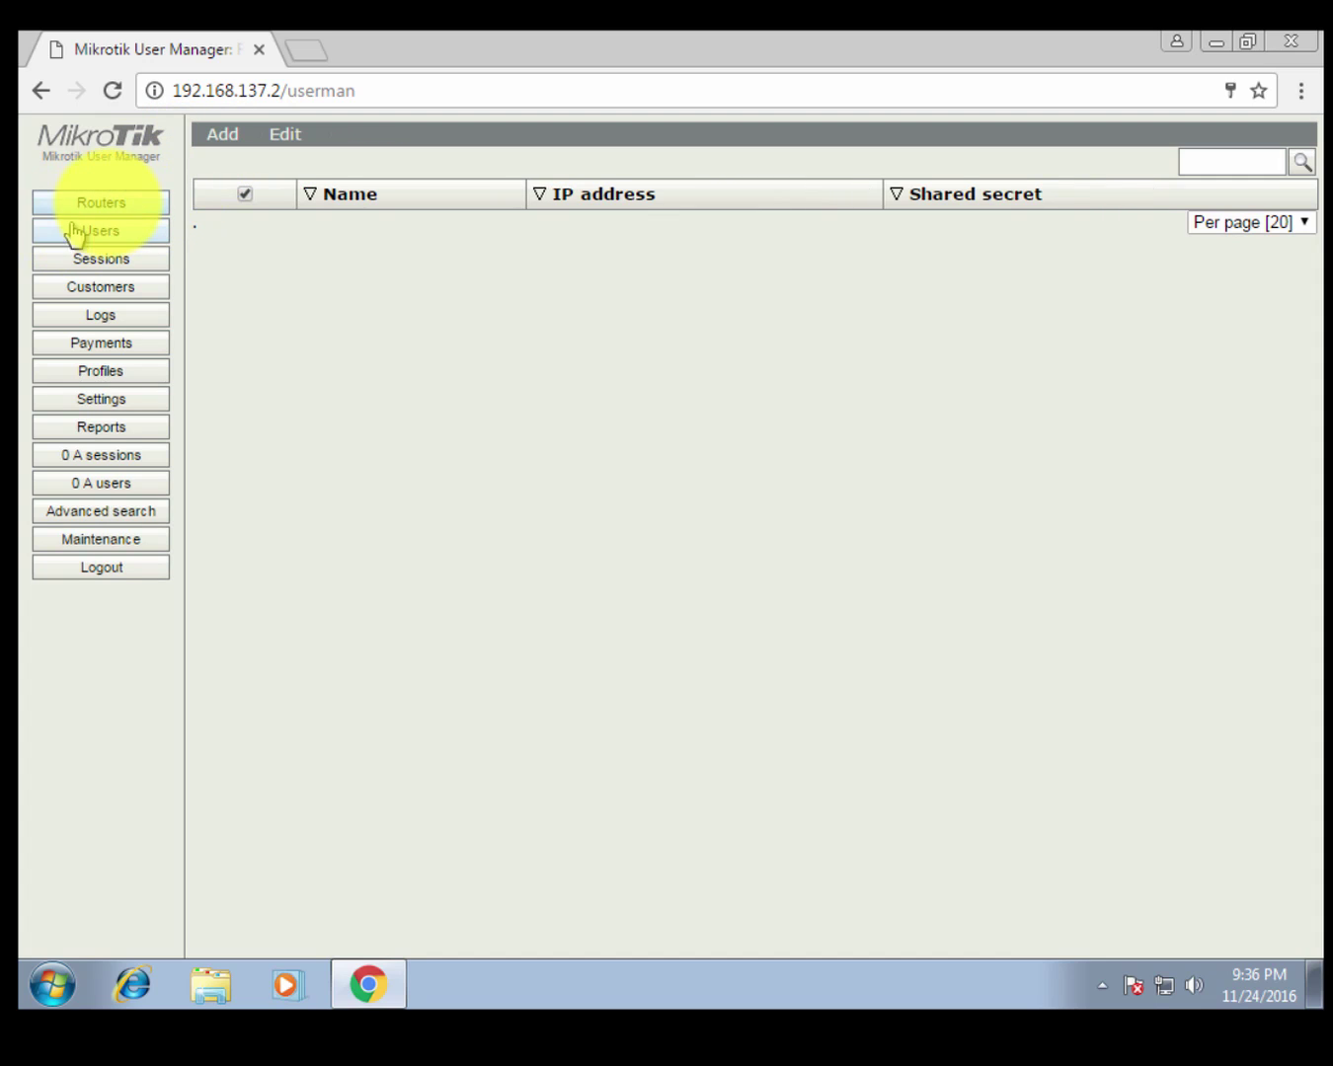
click(212, 142)
Start a new router named rbpc with time zone +07:00.
click(218, 163)
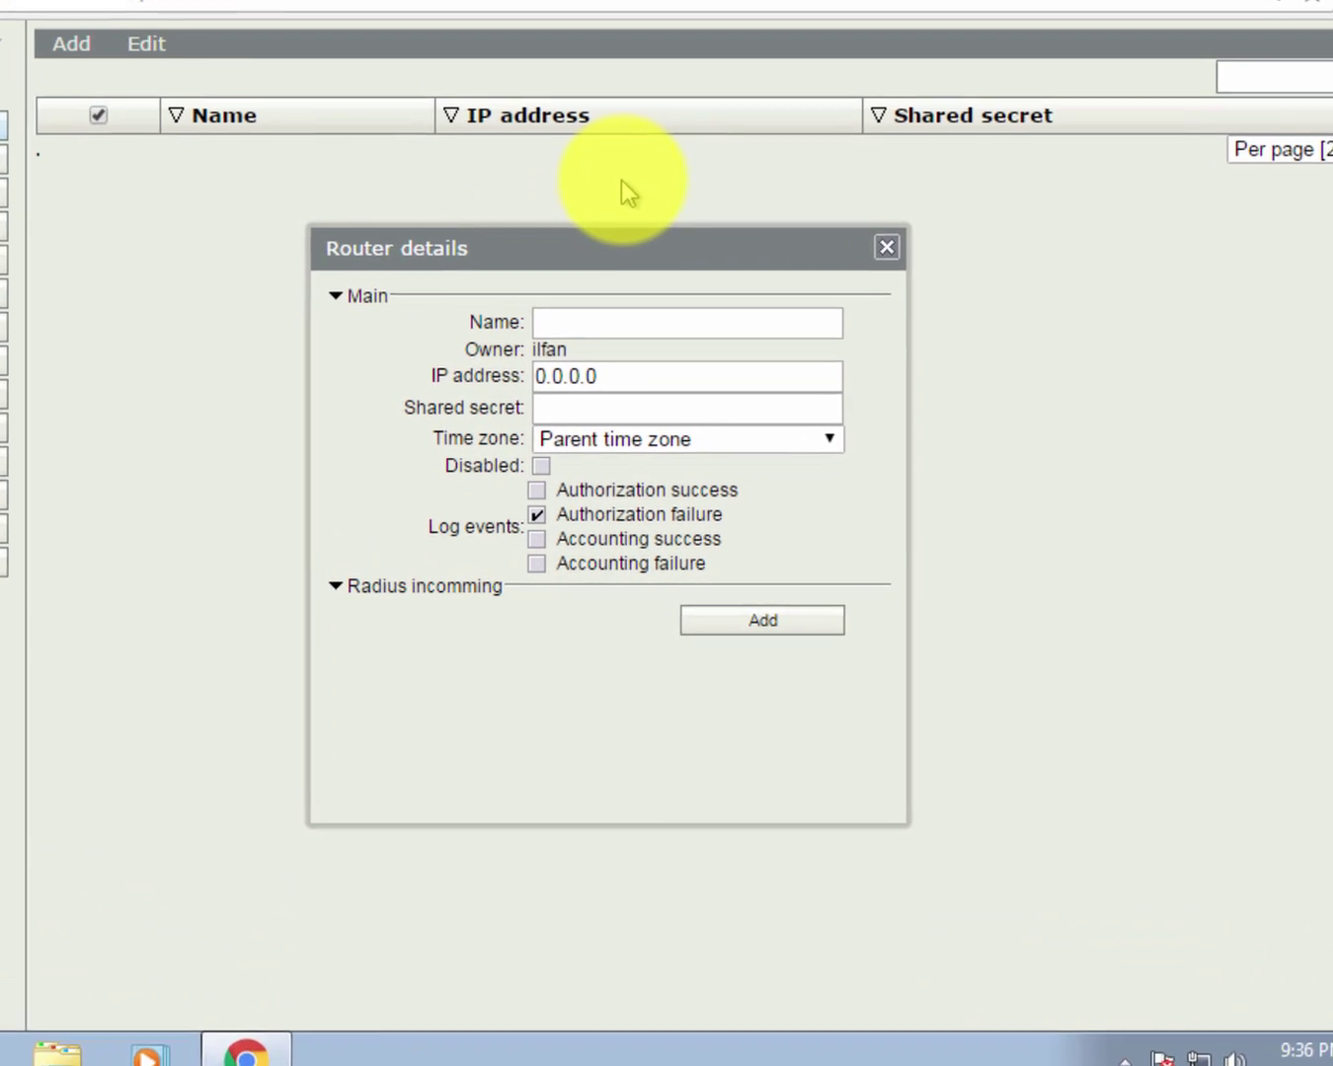
click(563, 308)
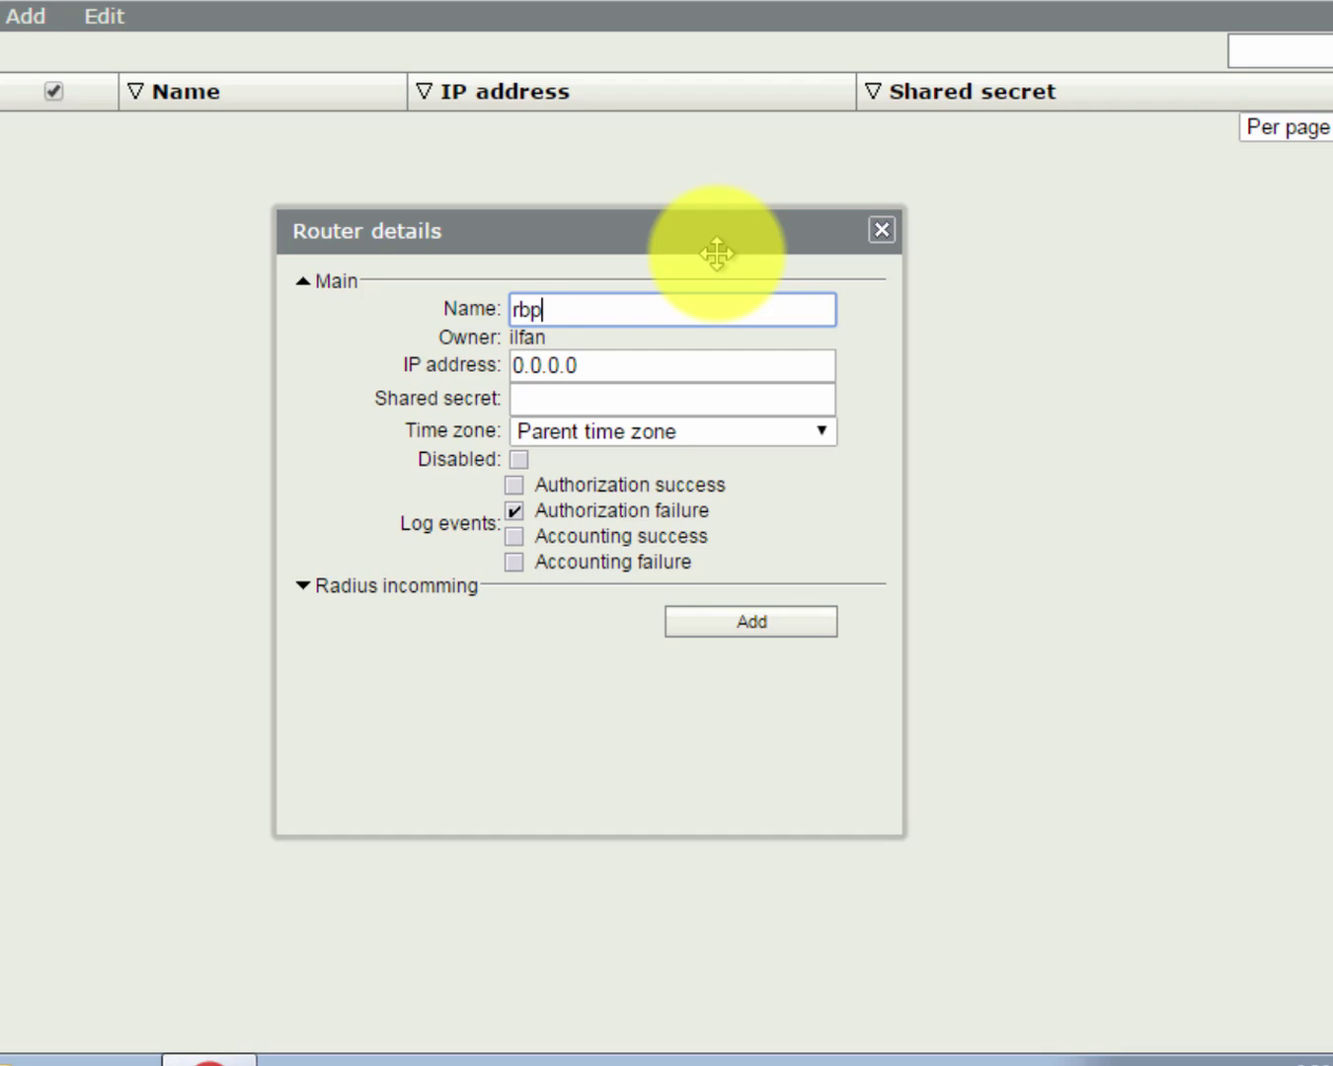
double_click(618, 299)
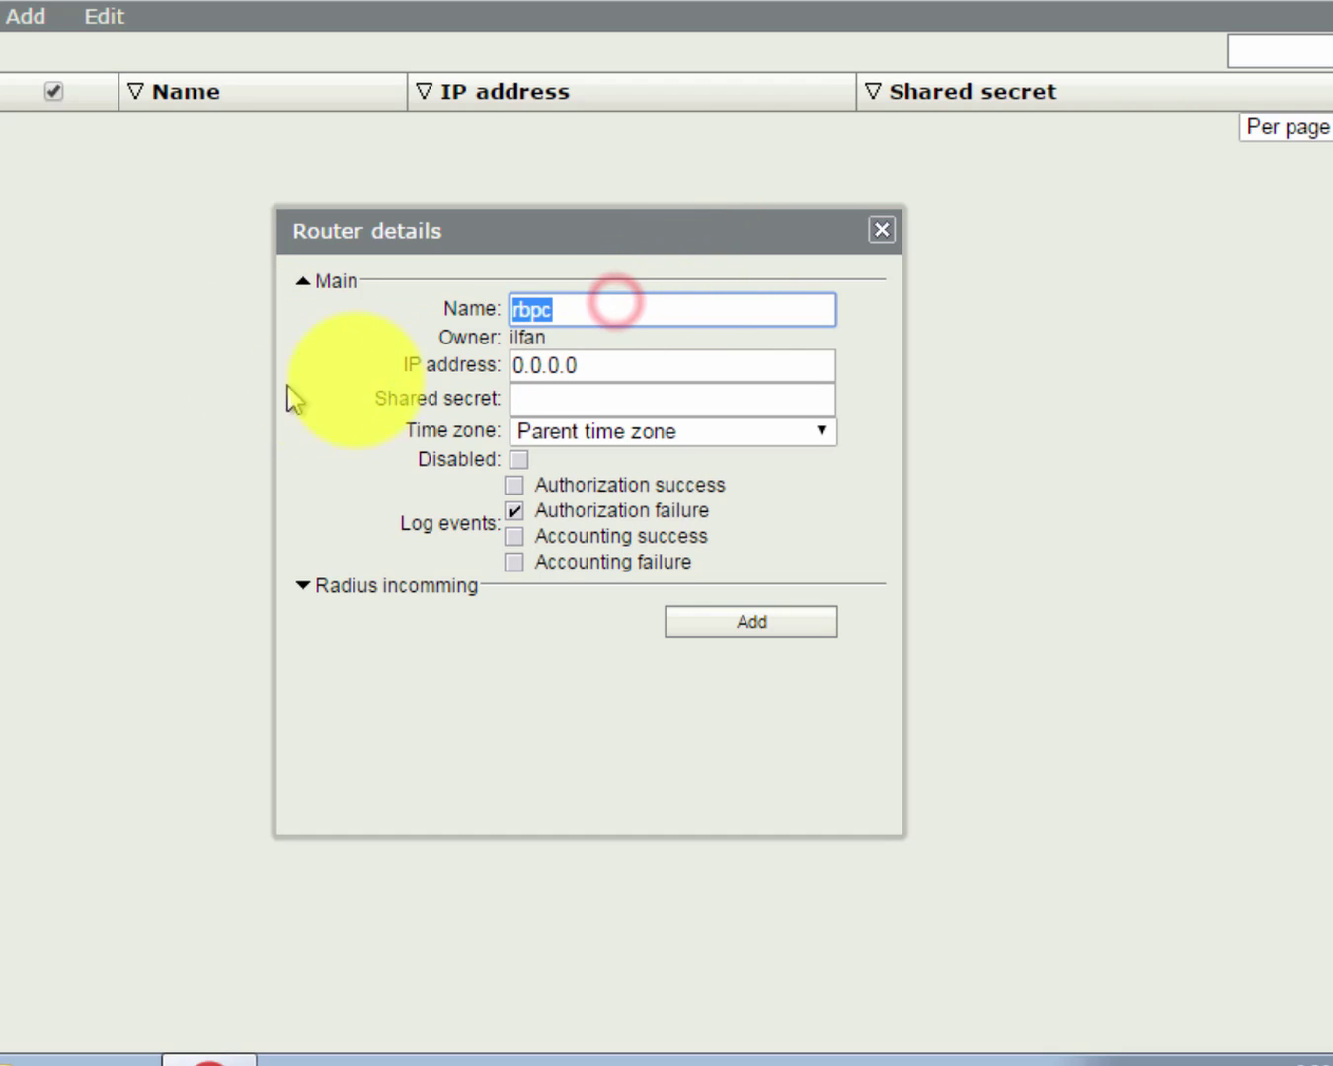
click(630, 297)
double_click(616, 300)
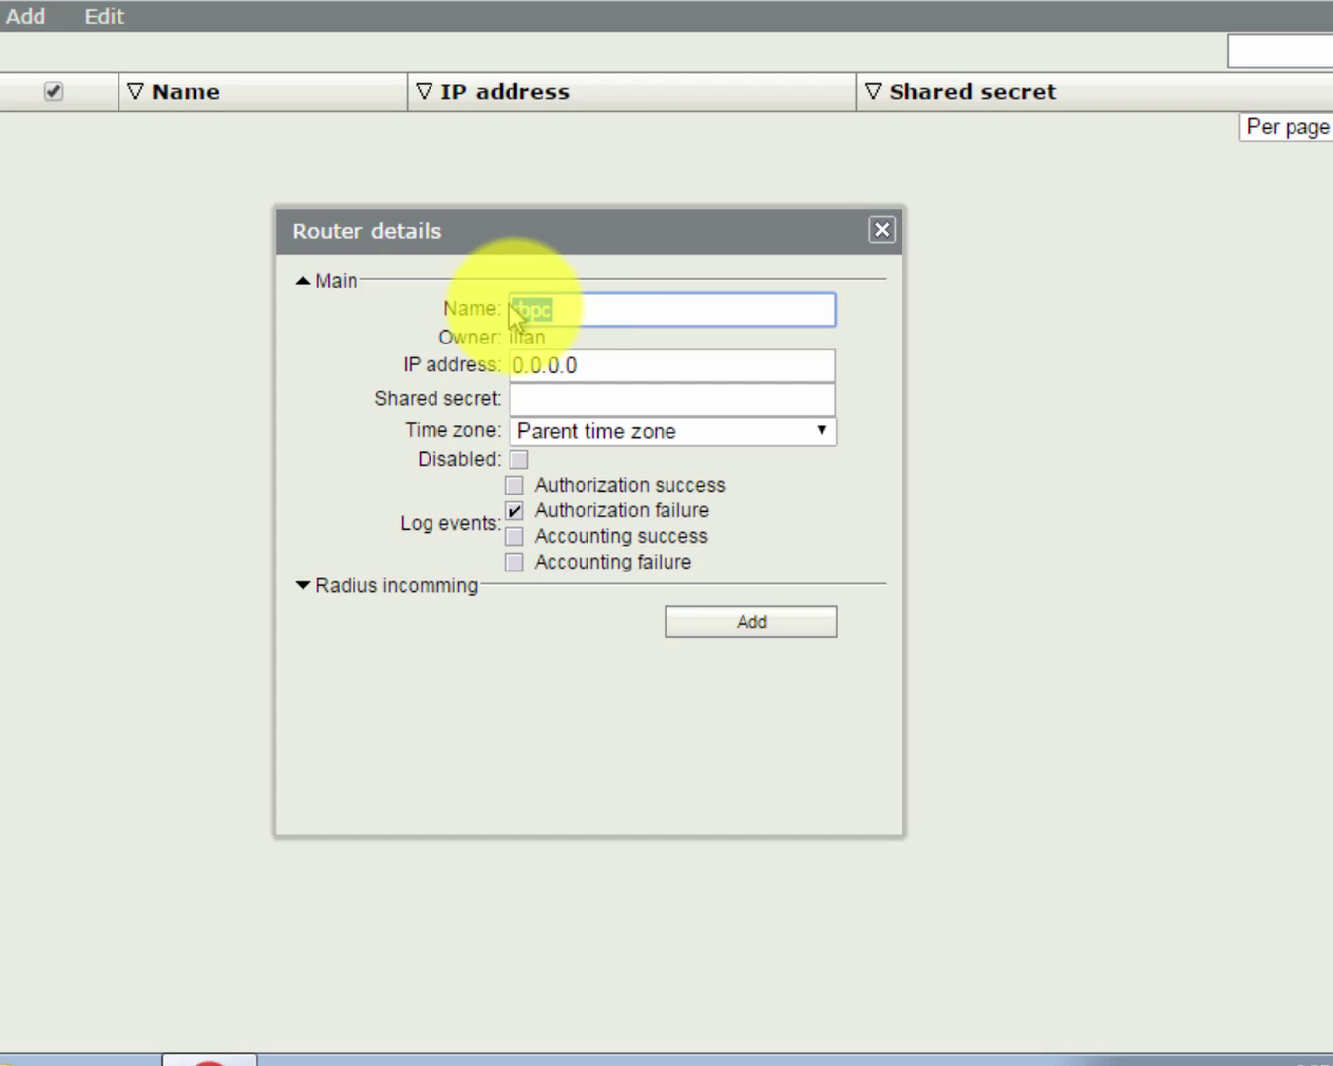
click(584, 437)
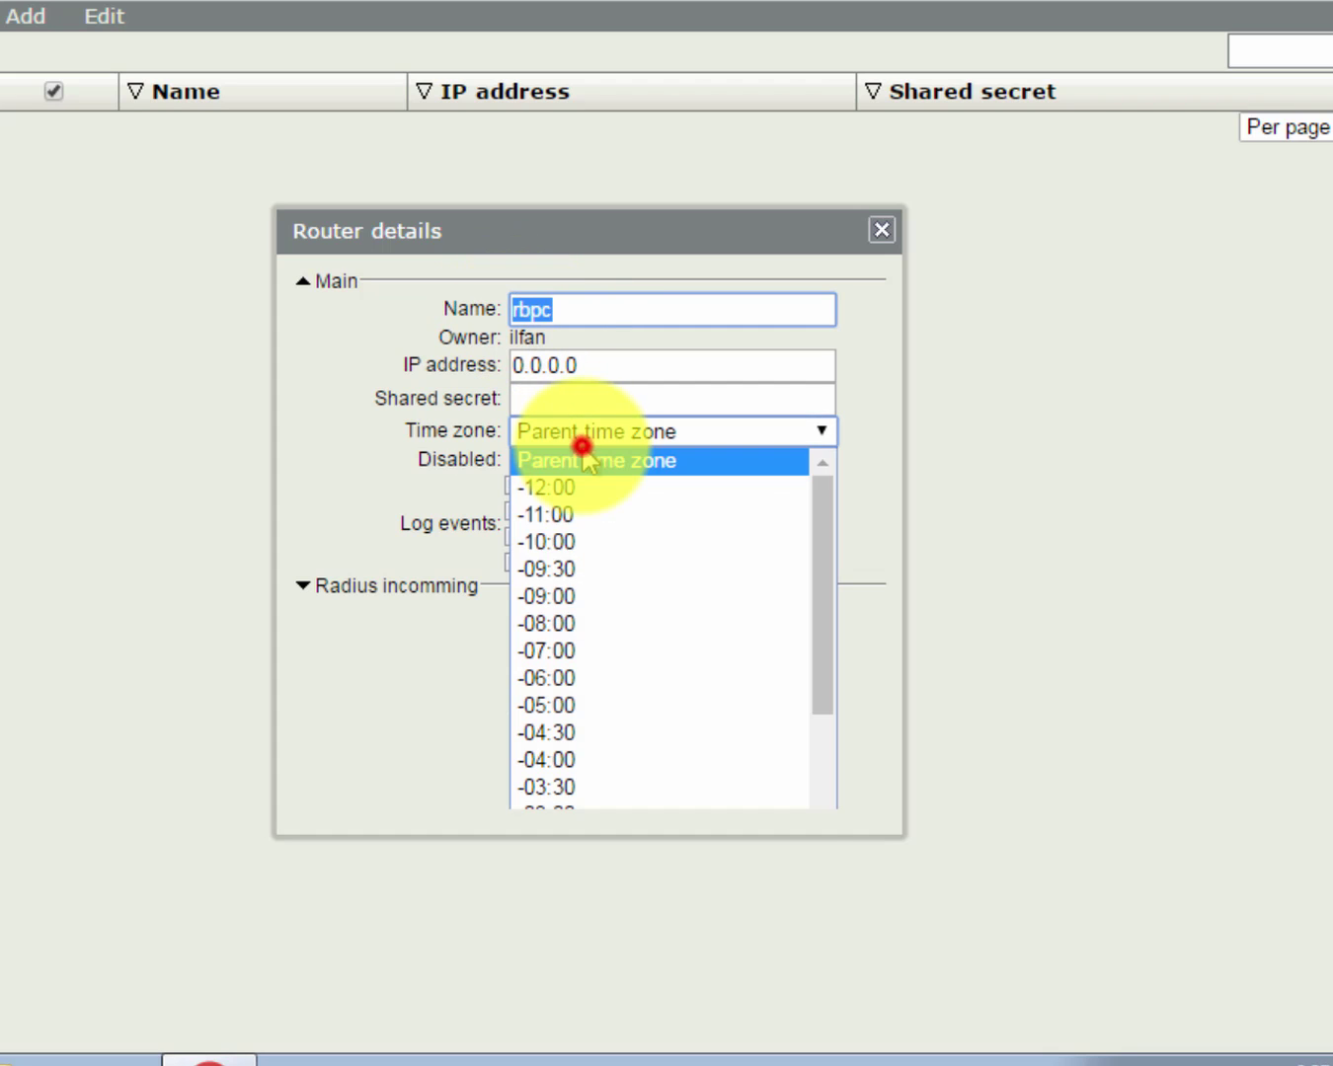
scroll(621, 681, down, 7)
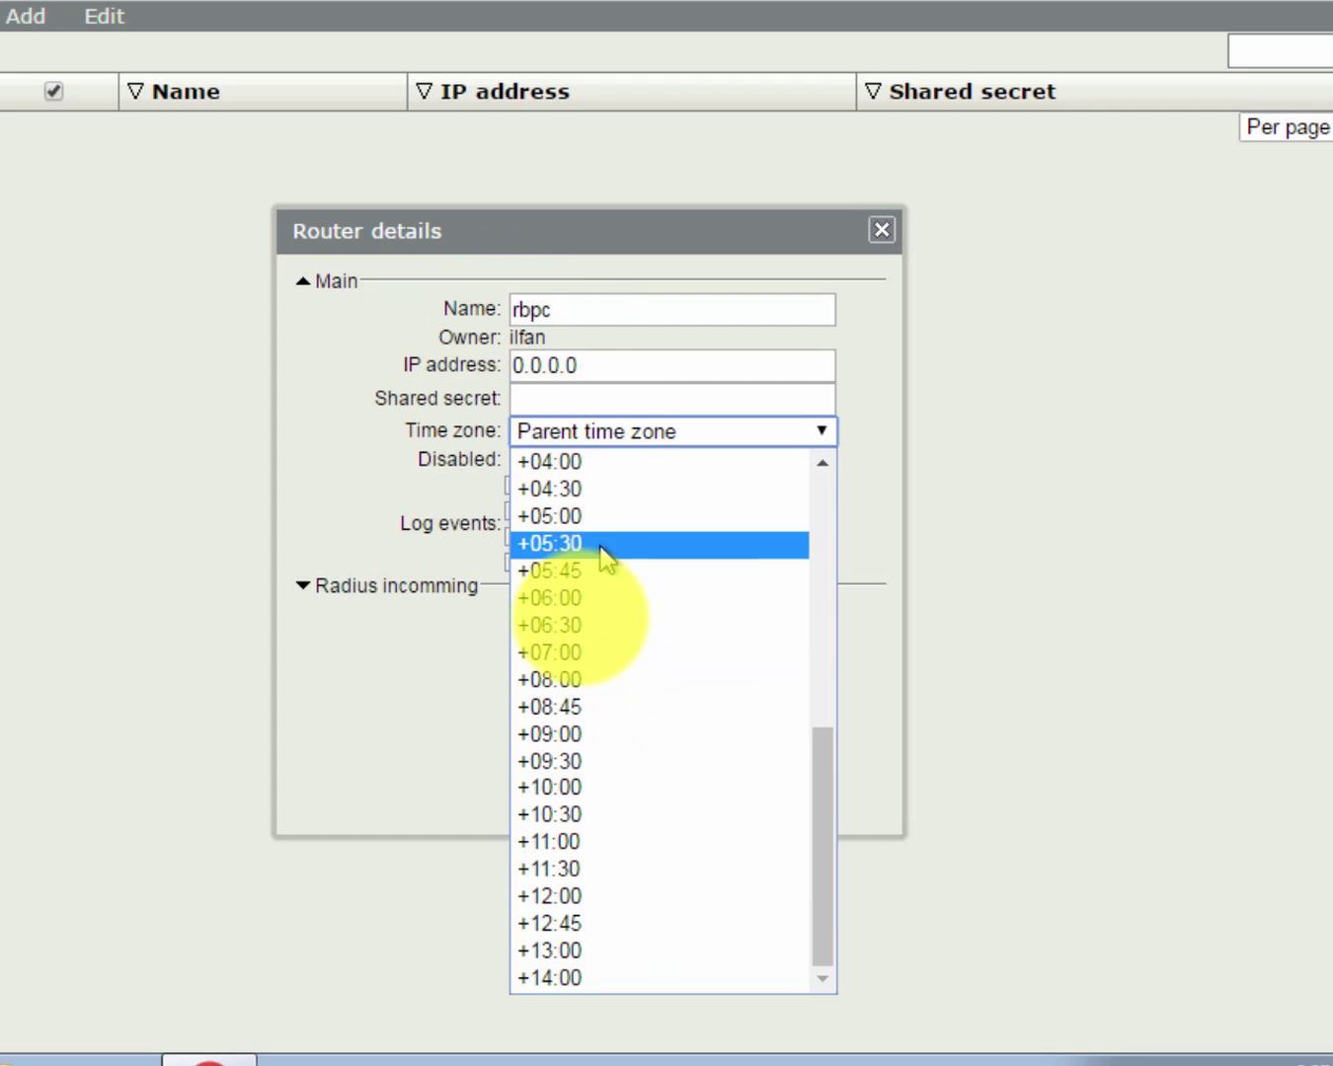
click(562, 654)
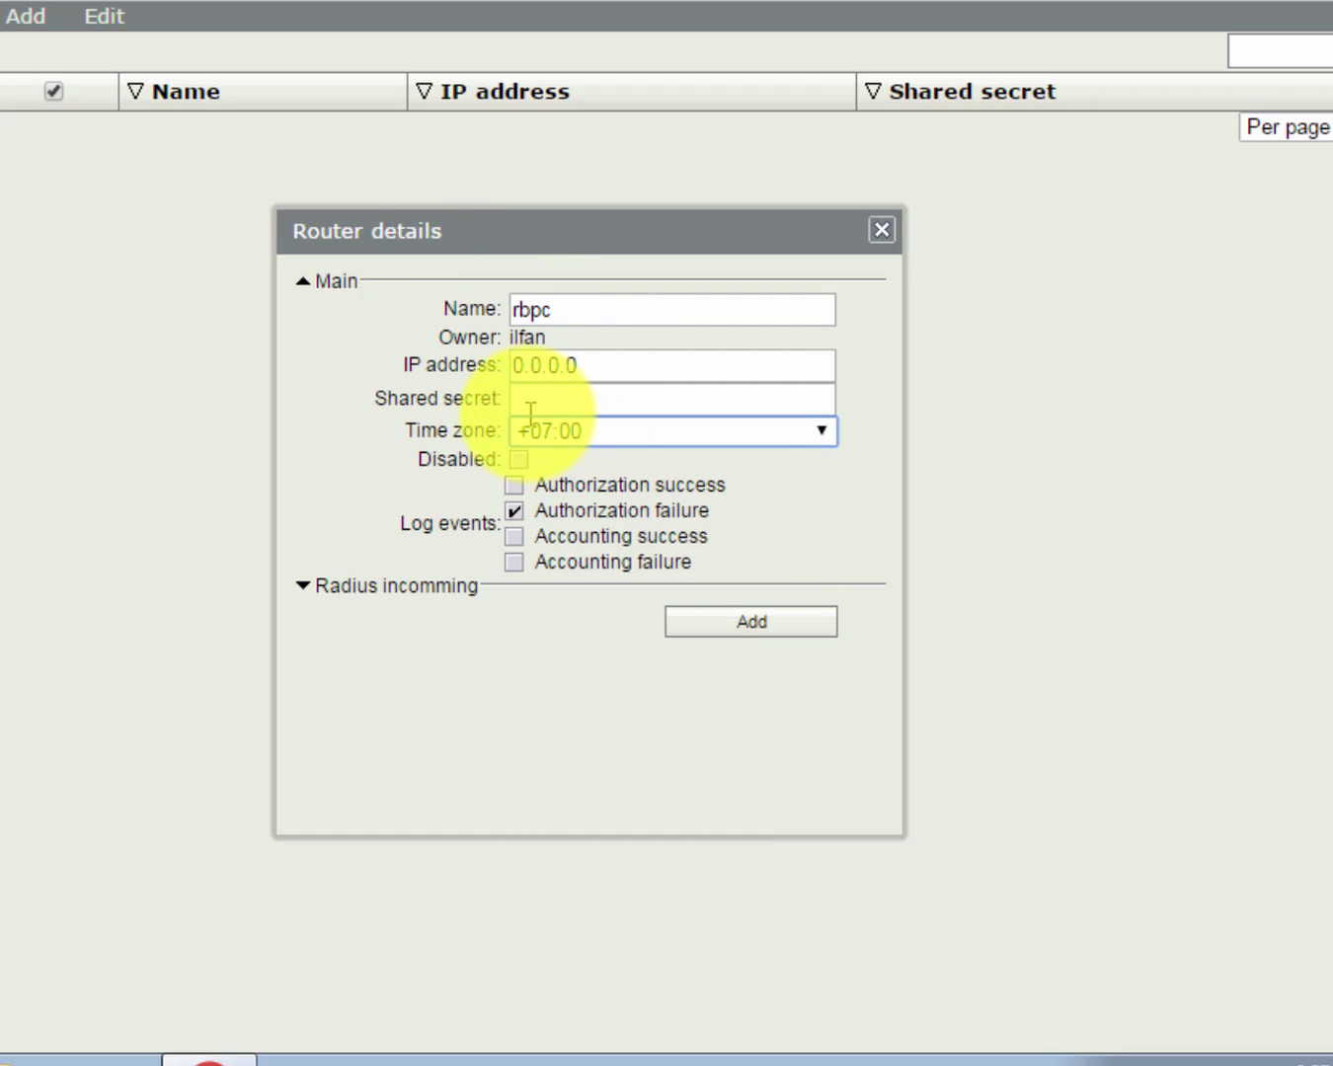
click(595, 368)
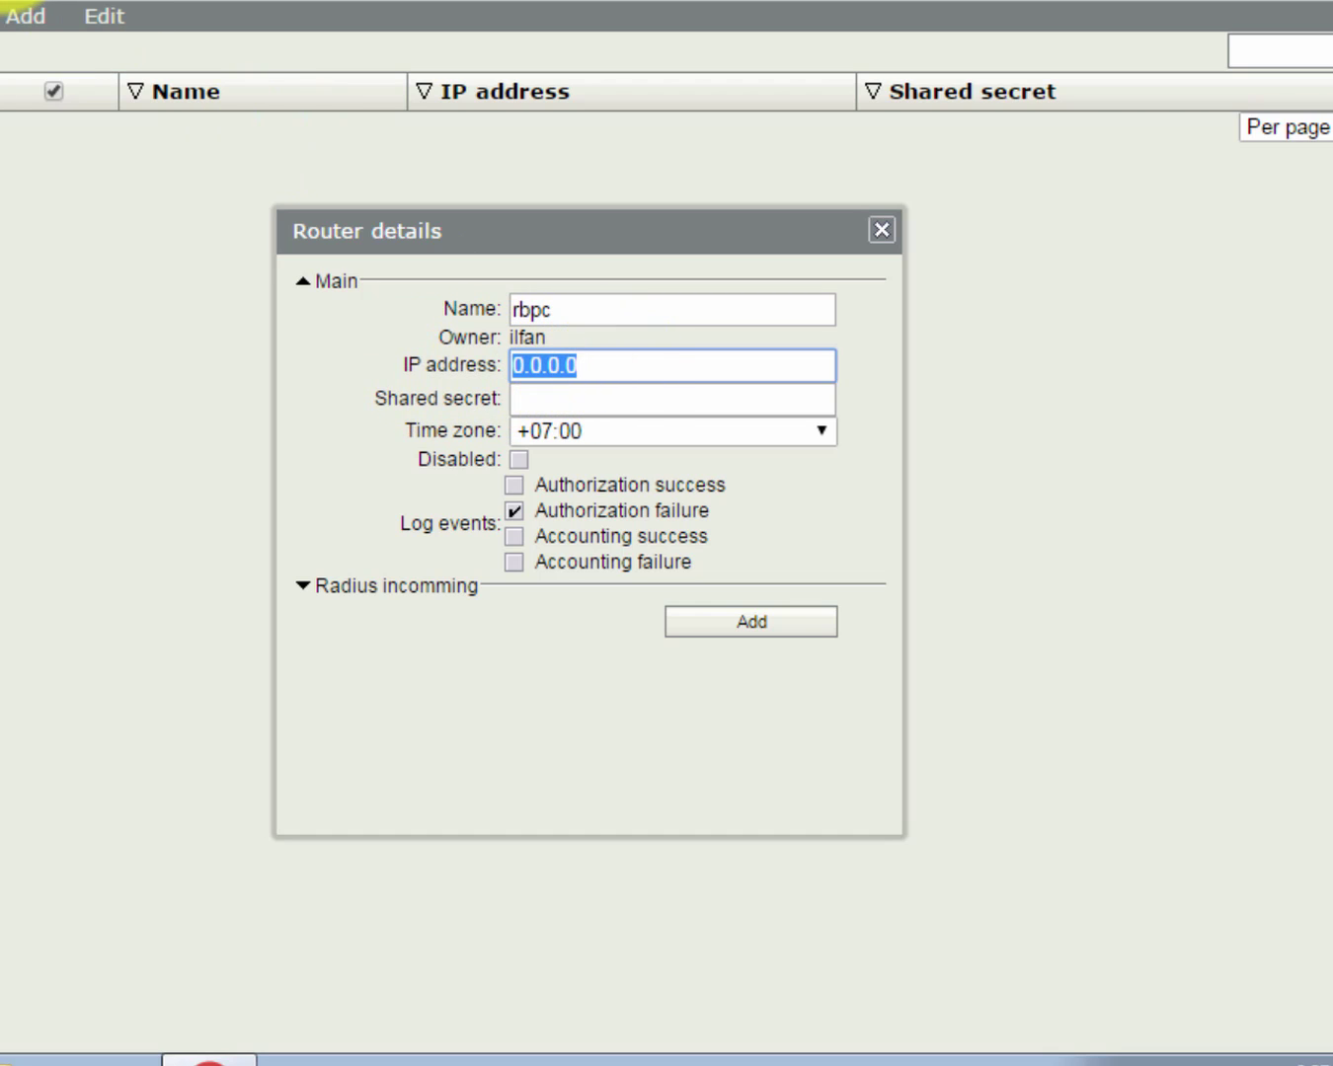
Set router rbpc's IP address to 127.0.0.1.
click(20, 12)
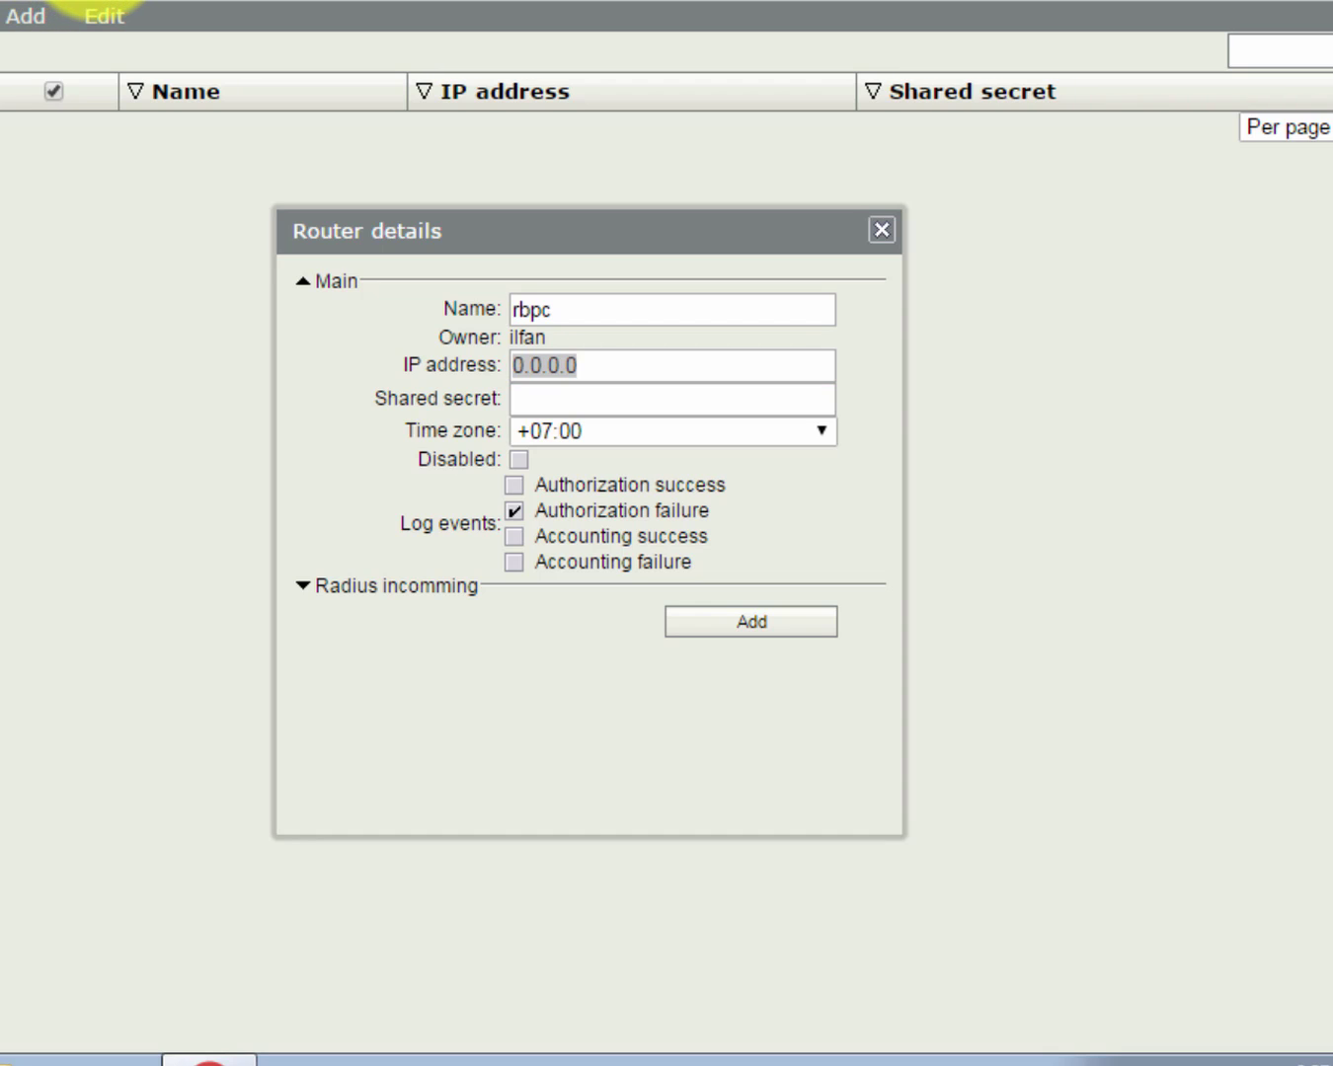
click(607, 364)
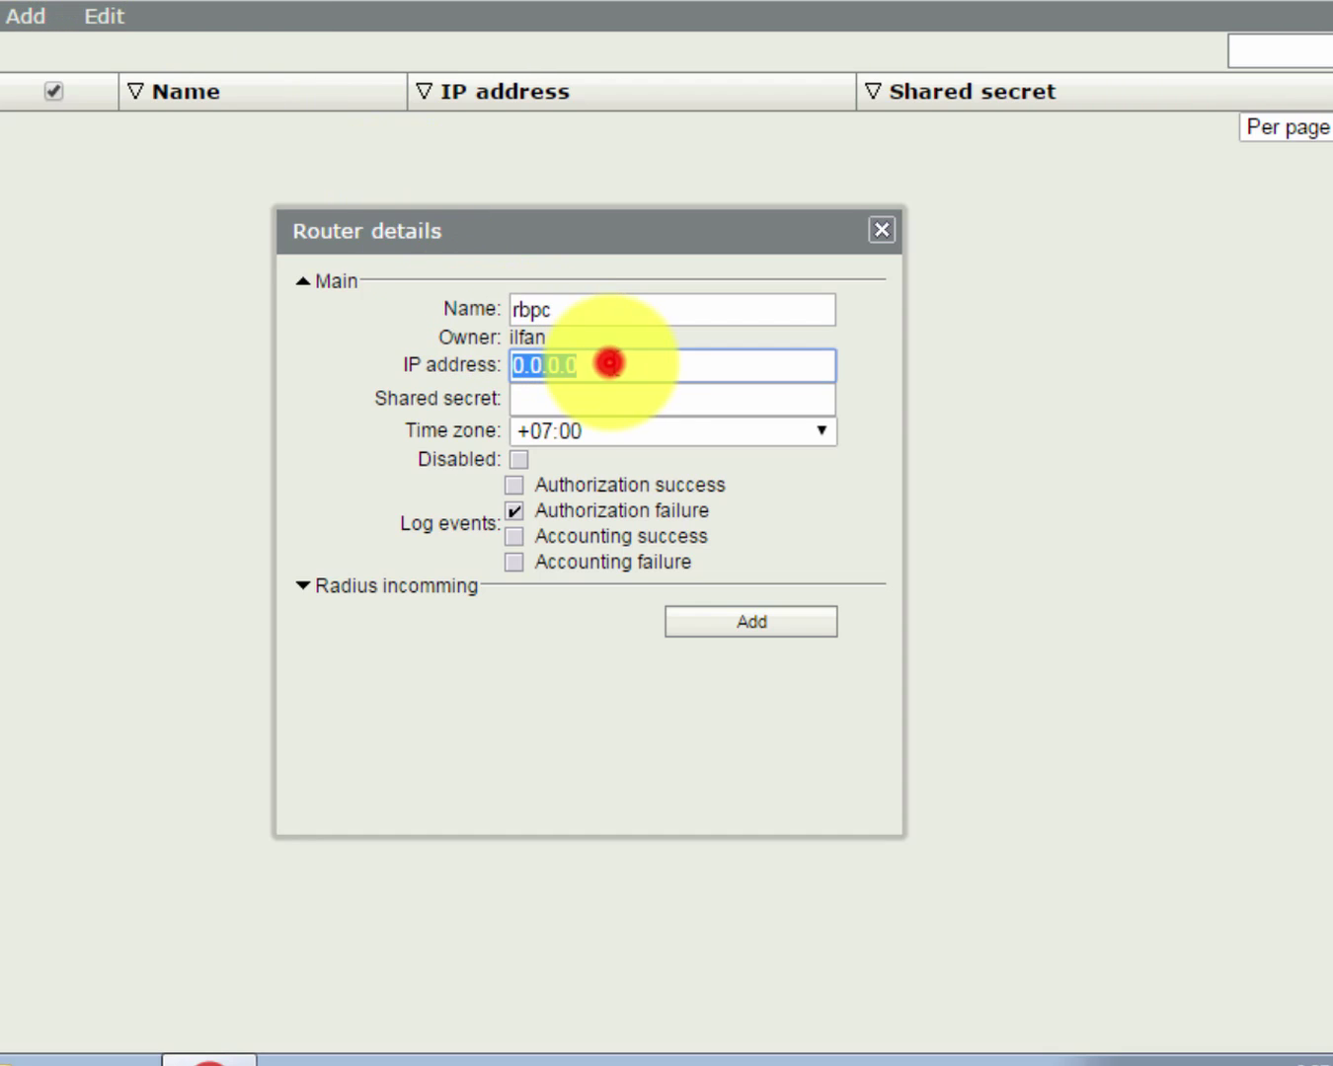
text(127)
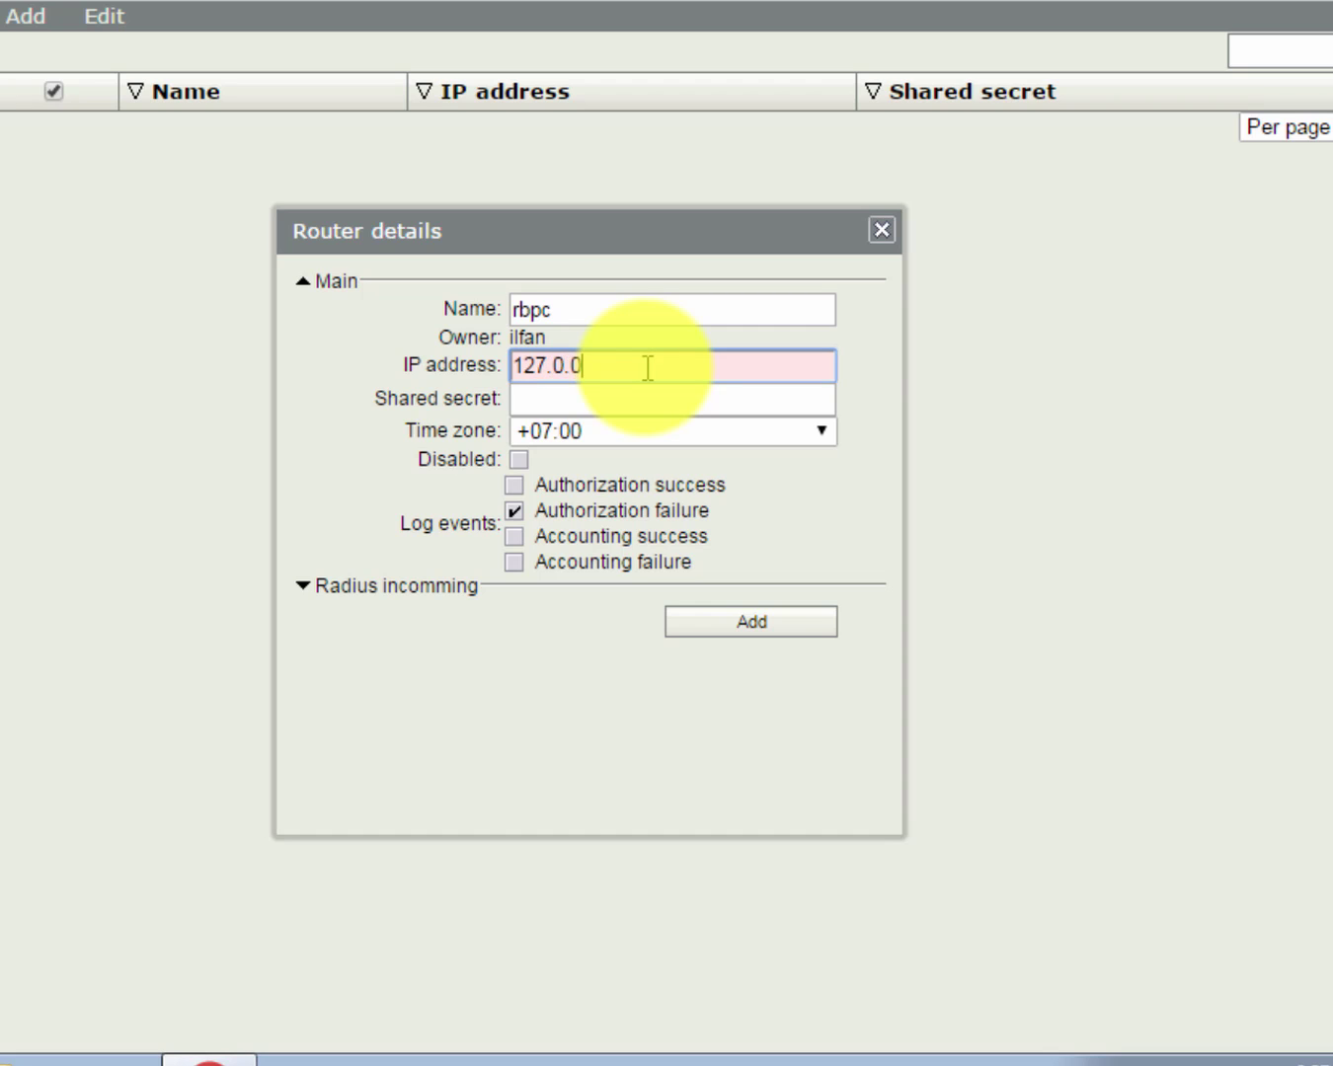
double_click(644, 367)
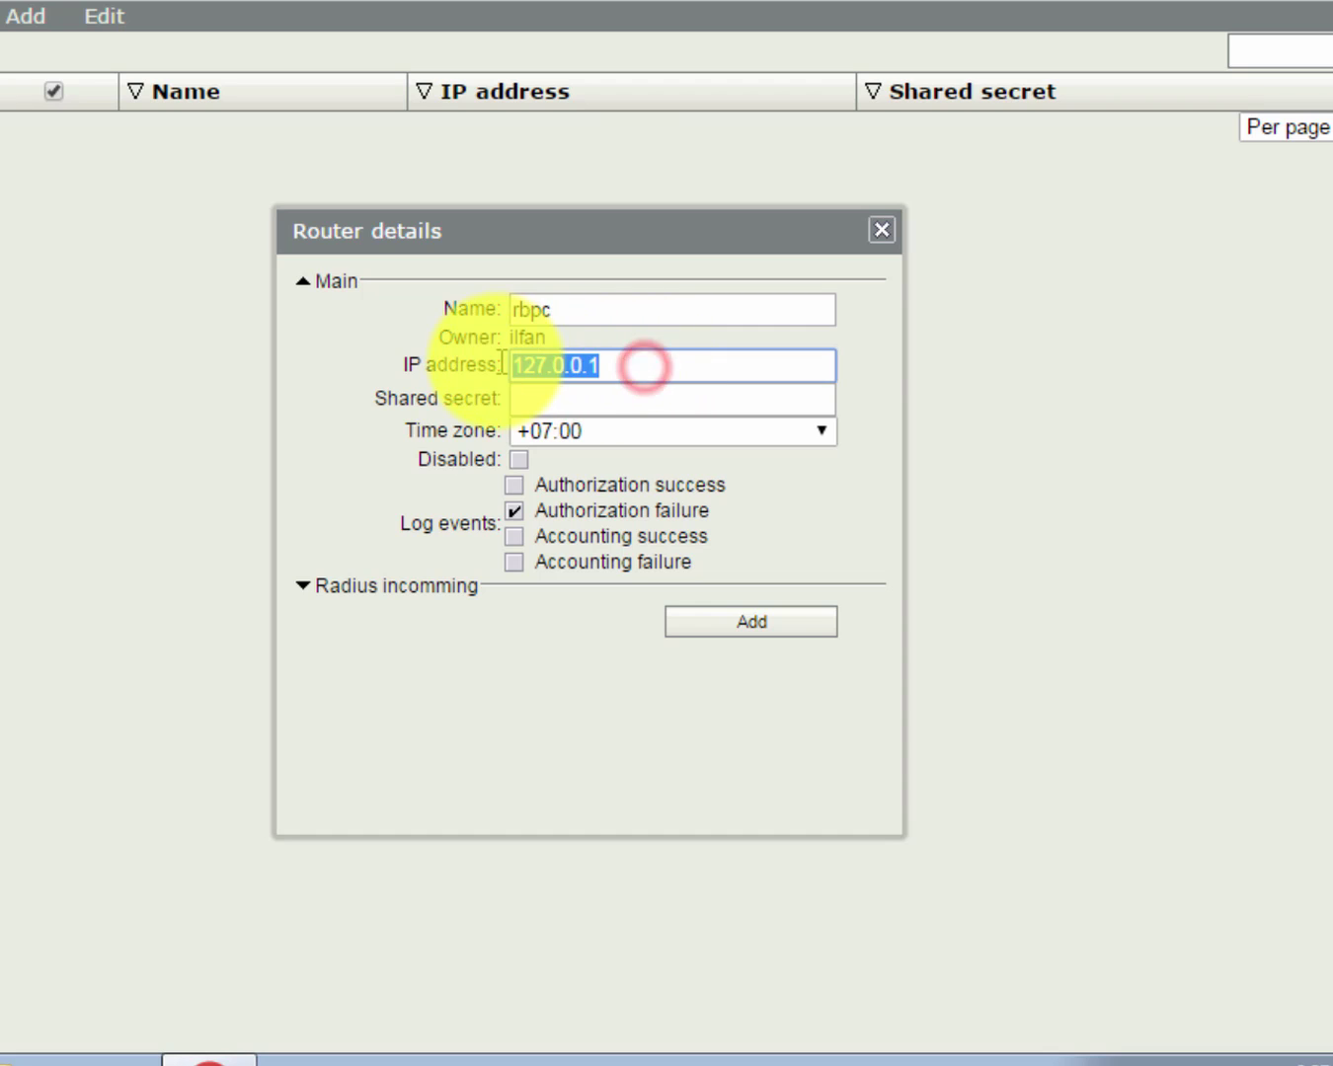
click(556, 380)
drag(601, 373, 524, 367)
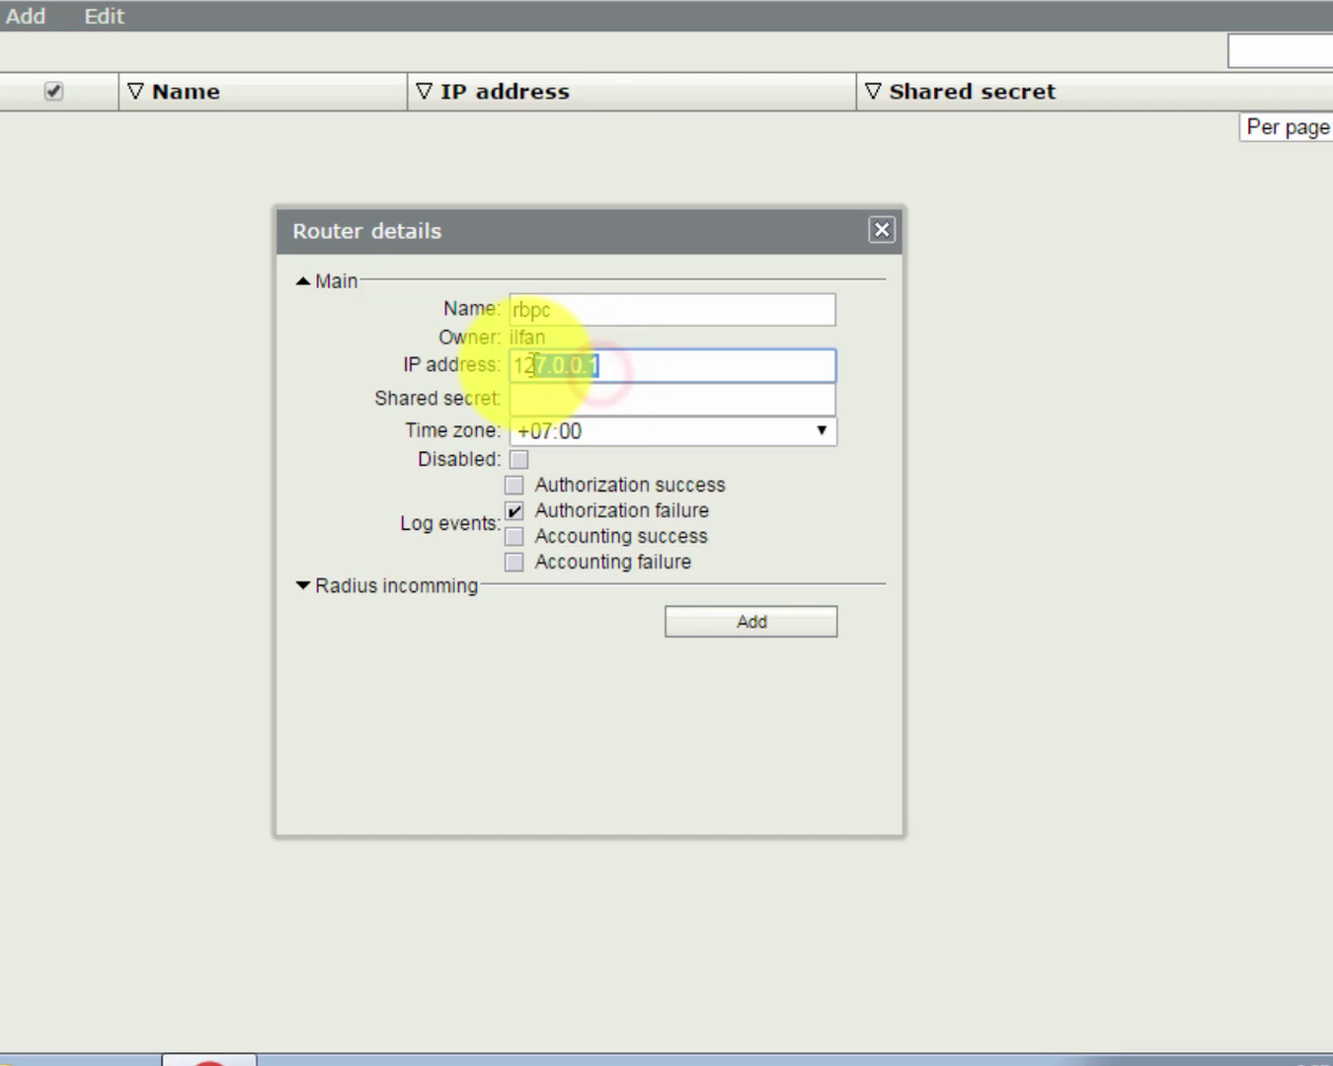
click(604, 368)
drag(604, 369, 514, 364)
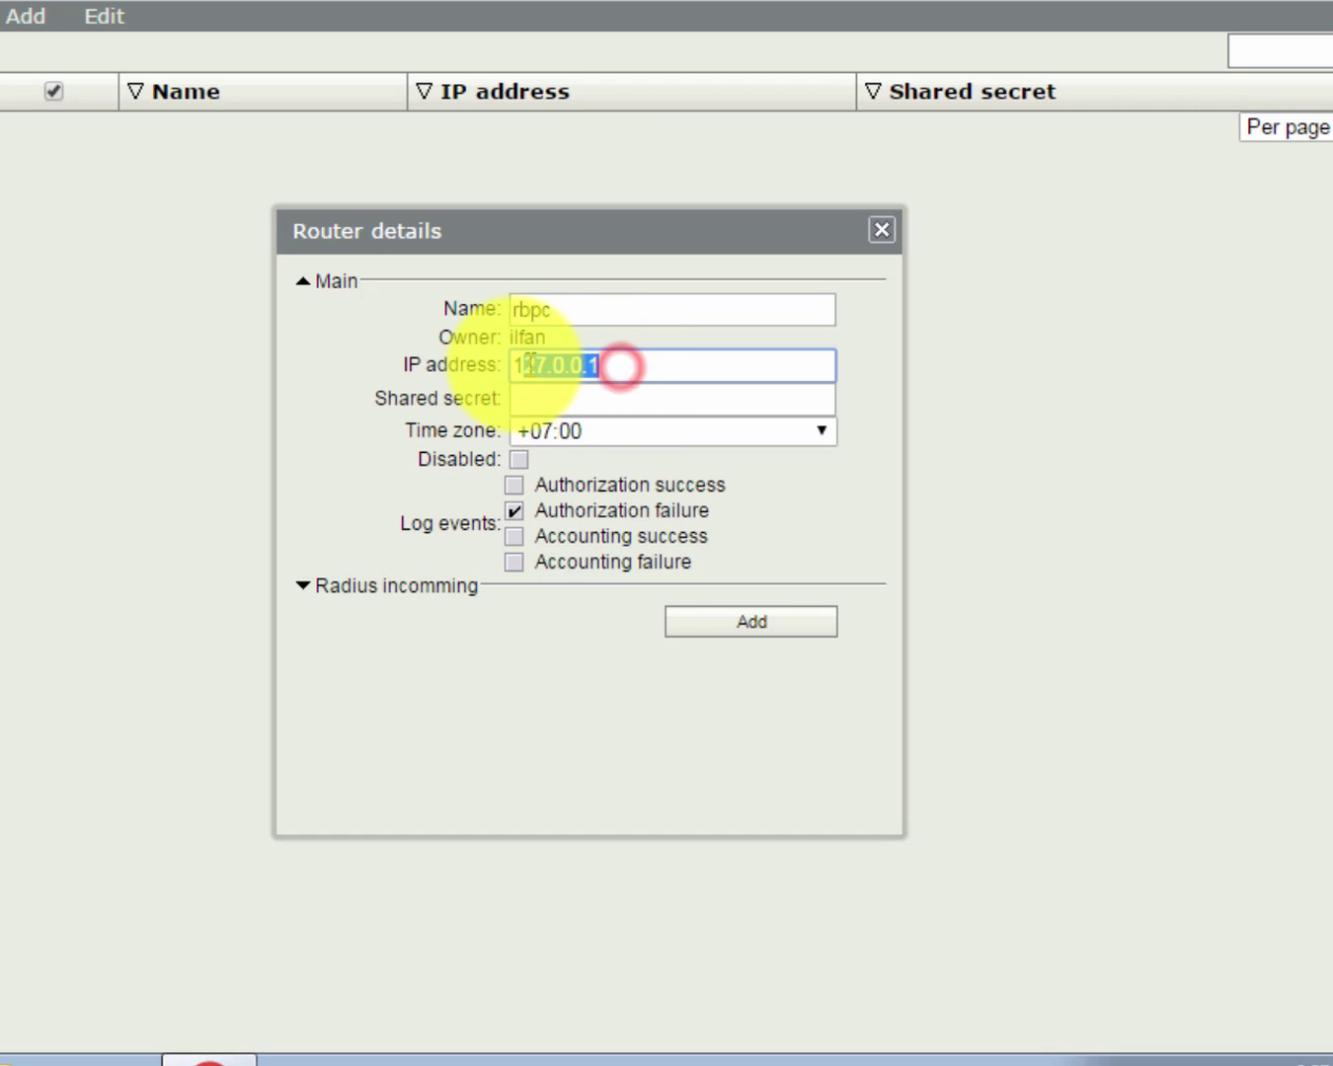
click(530, 370)
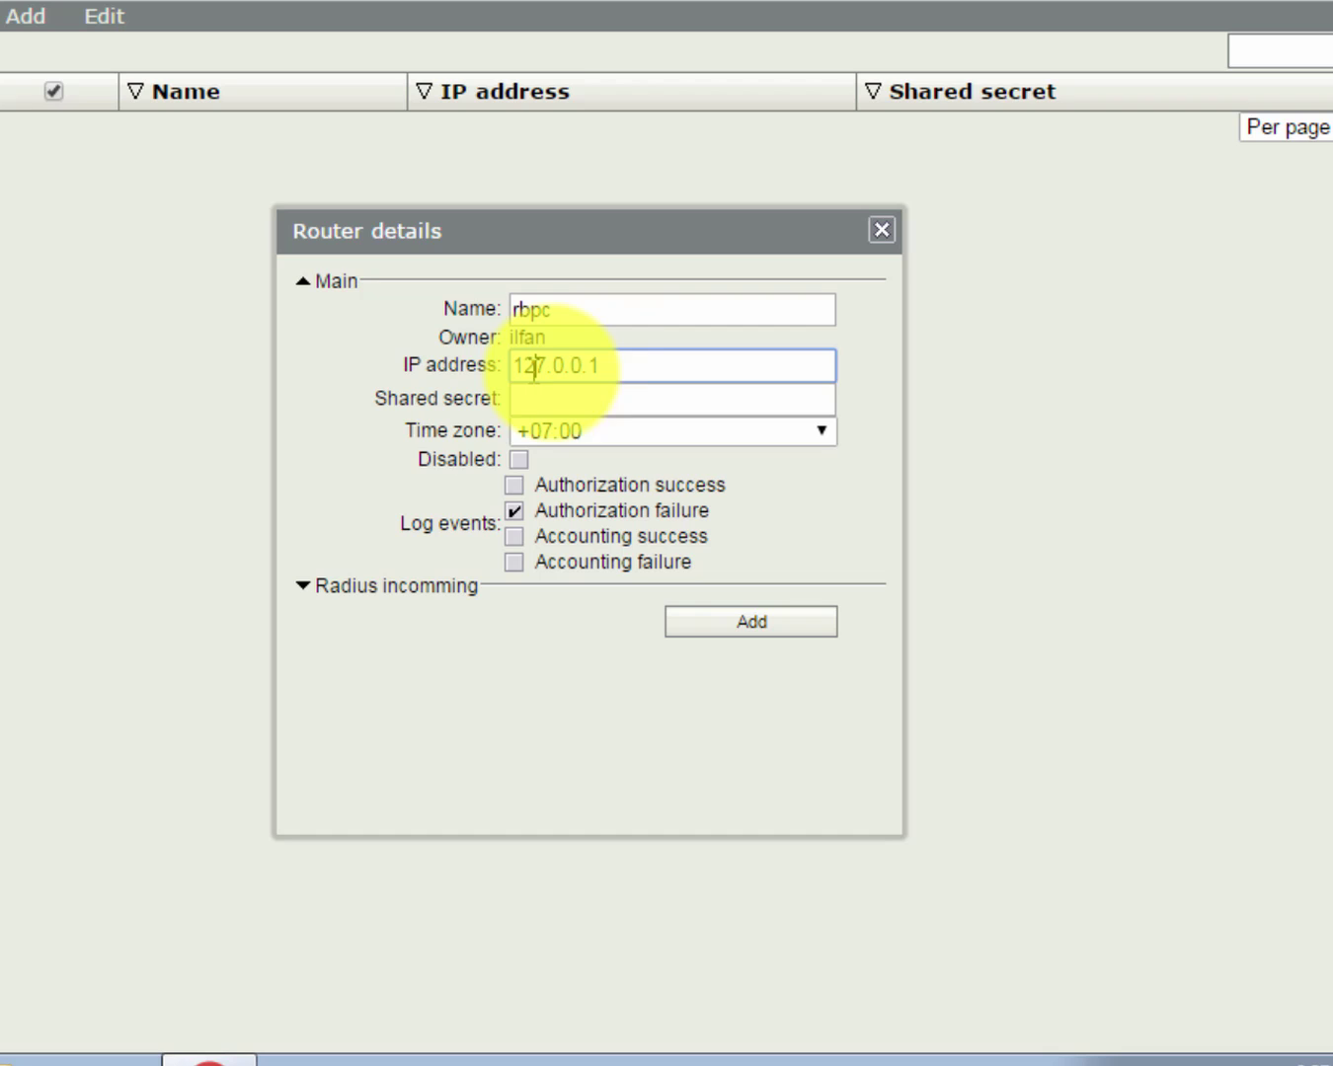
drag(610, 367, 517, 362)
click(588, 372)
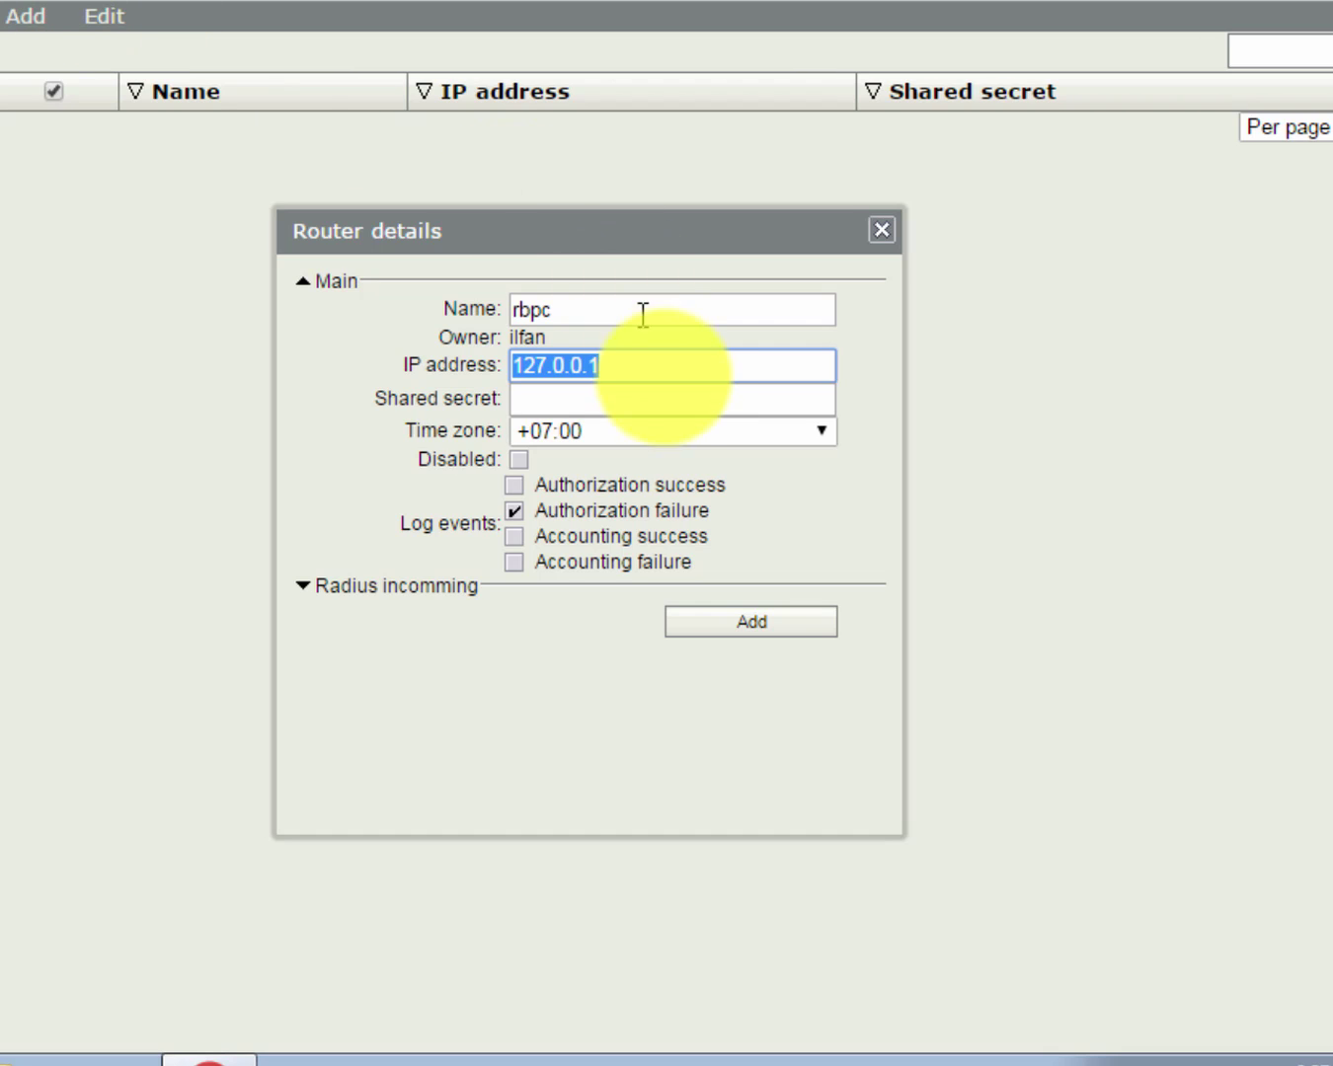
click(645, 367)
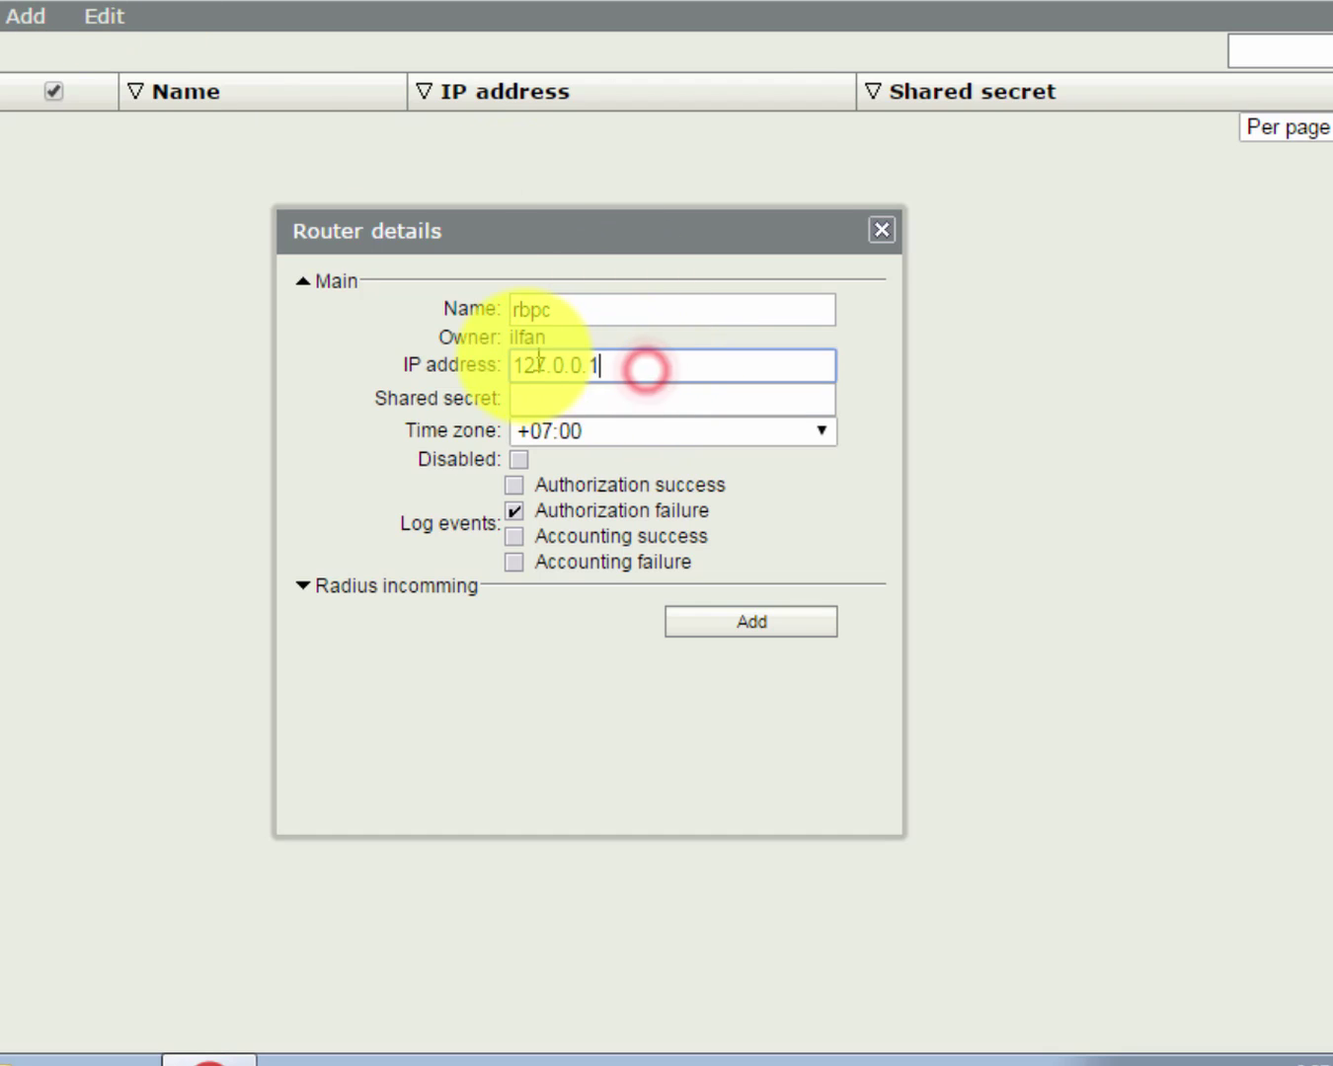
double_click(638, 365)
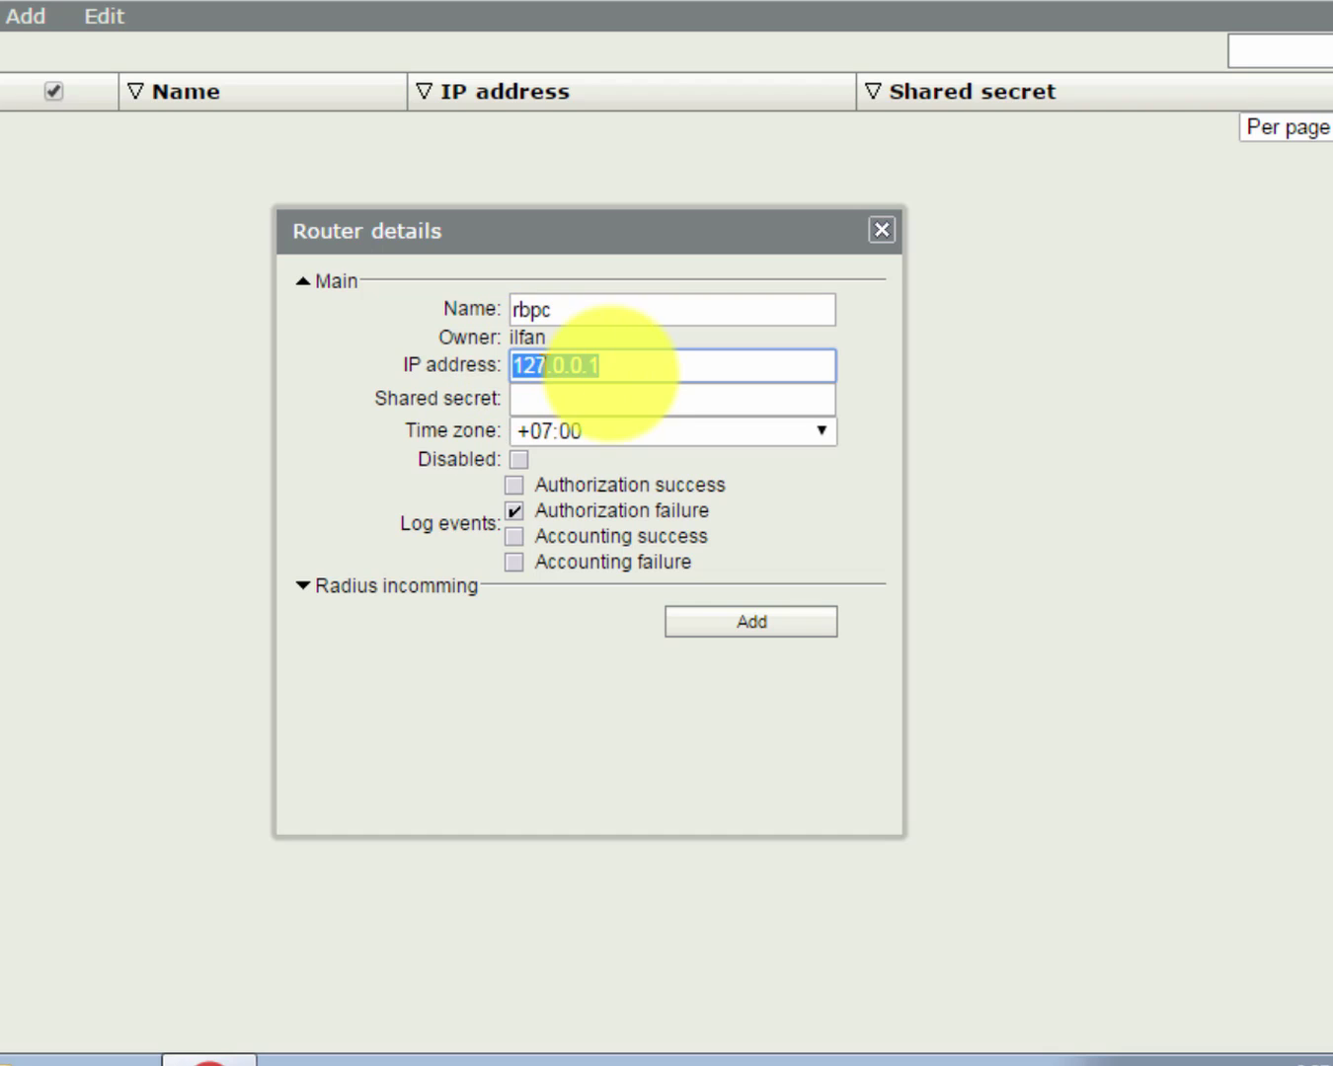
Fill in the shared secret and save router rbpc.
click(612, 392)
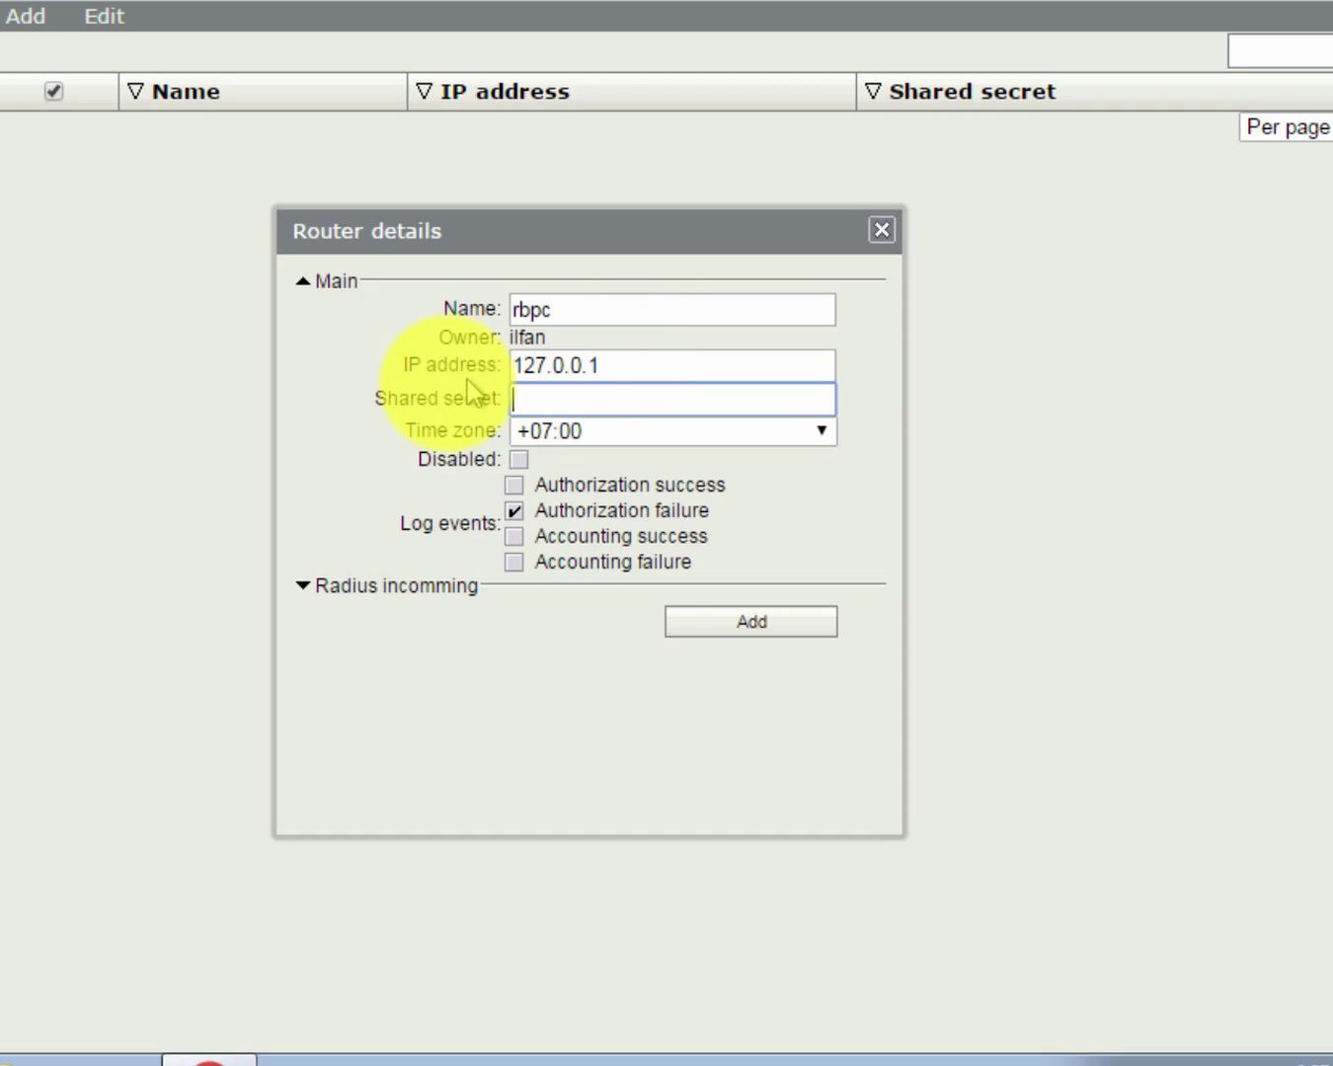
click(573, 399)
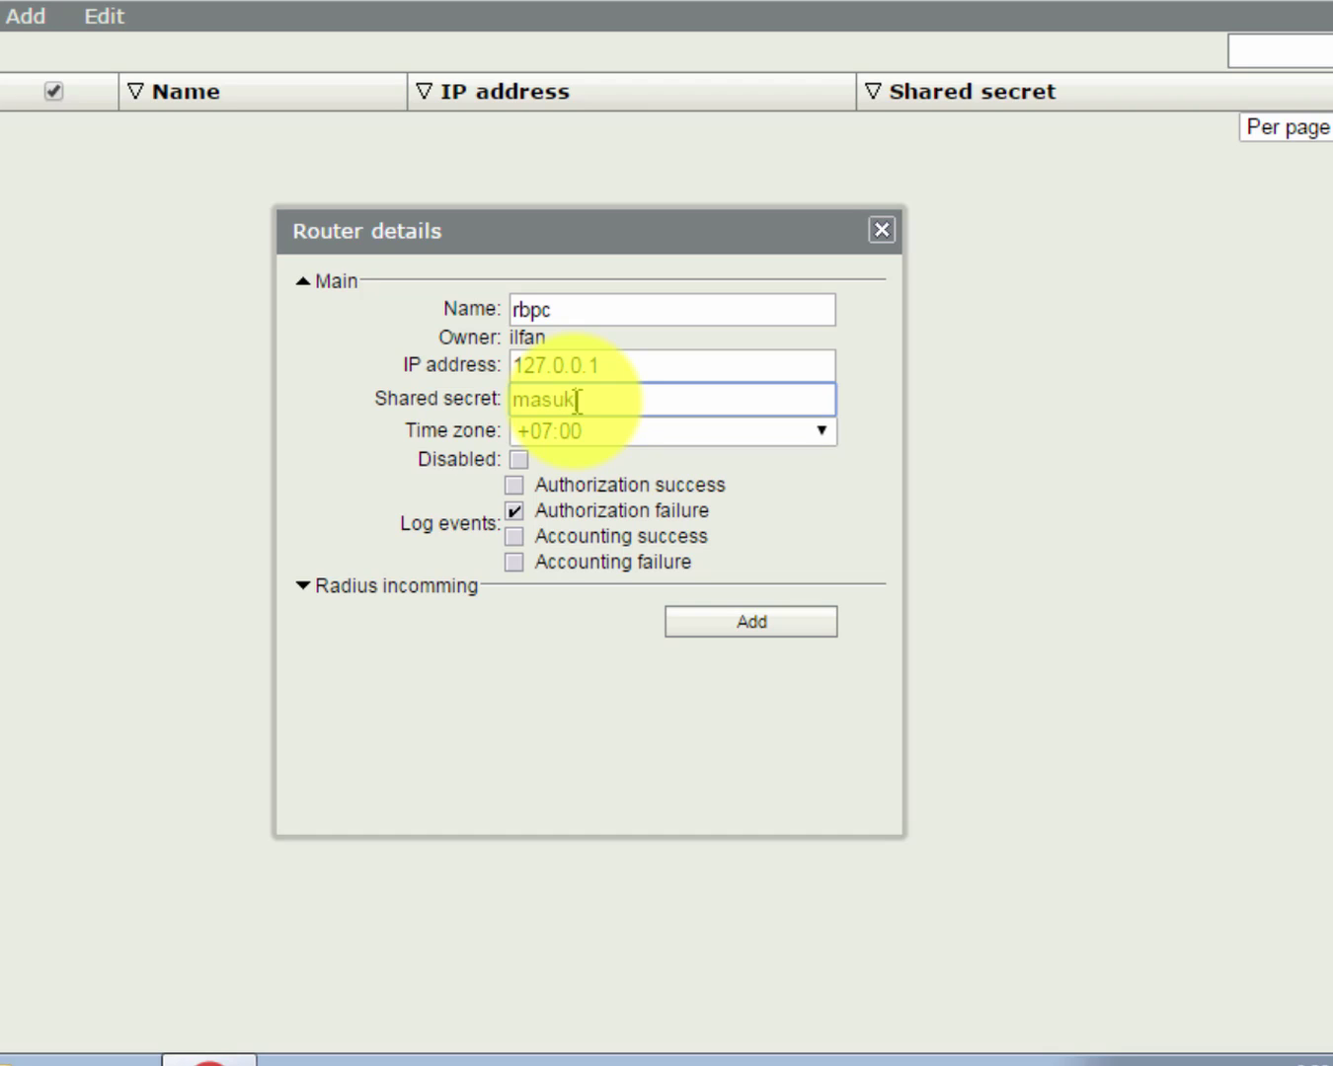
text(123)
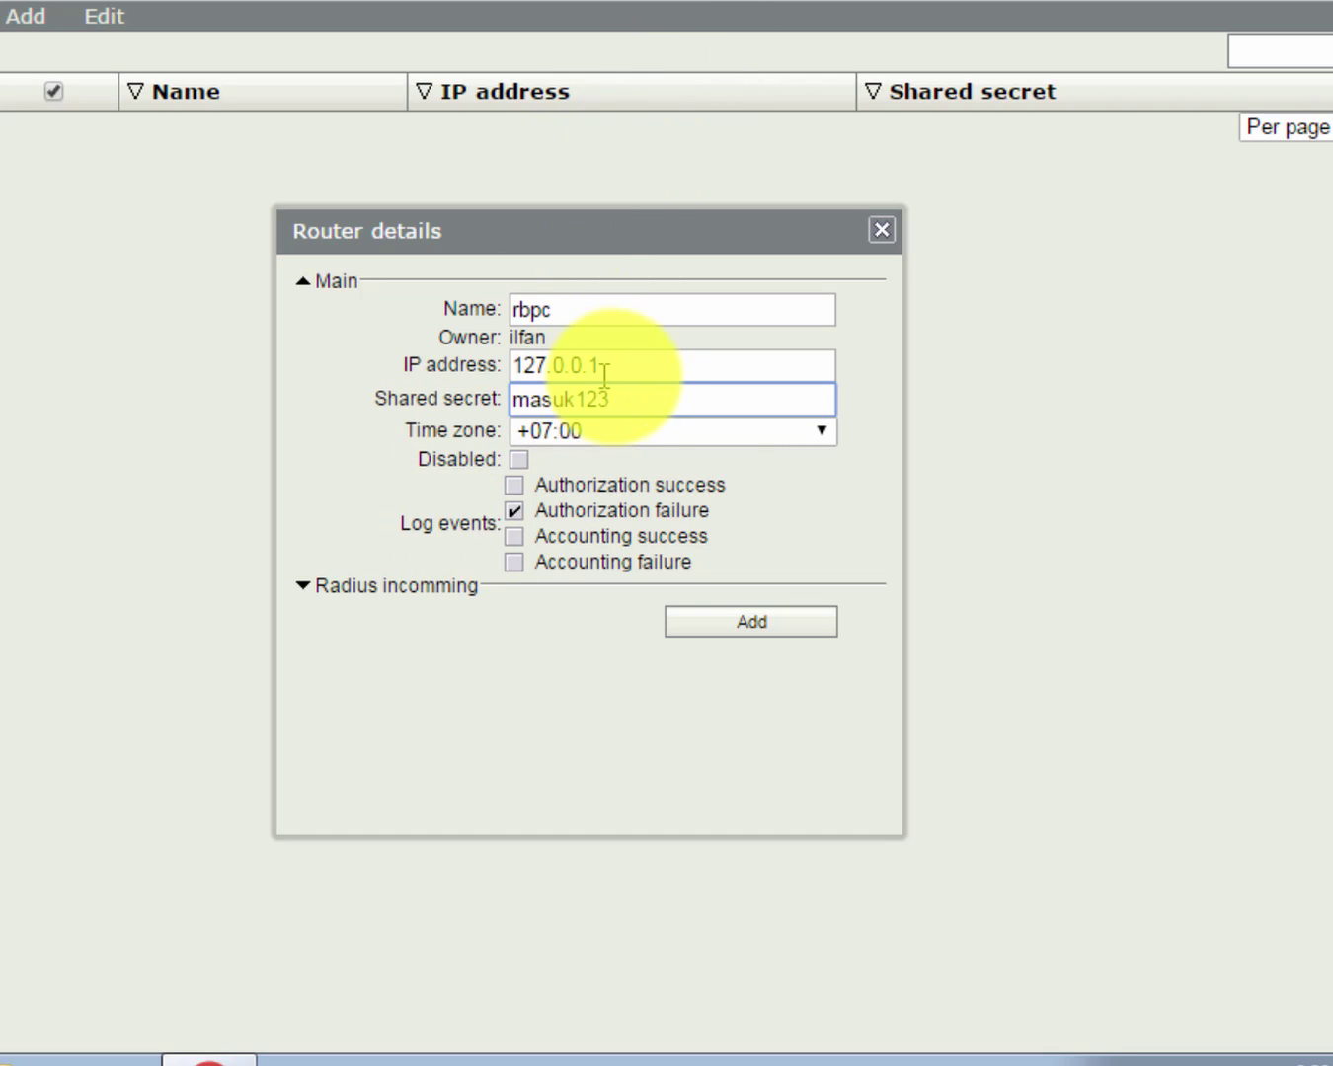
double_click(609, 399)
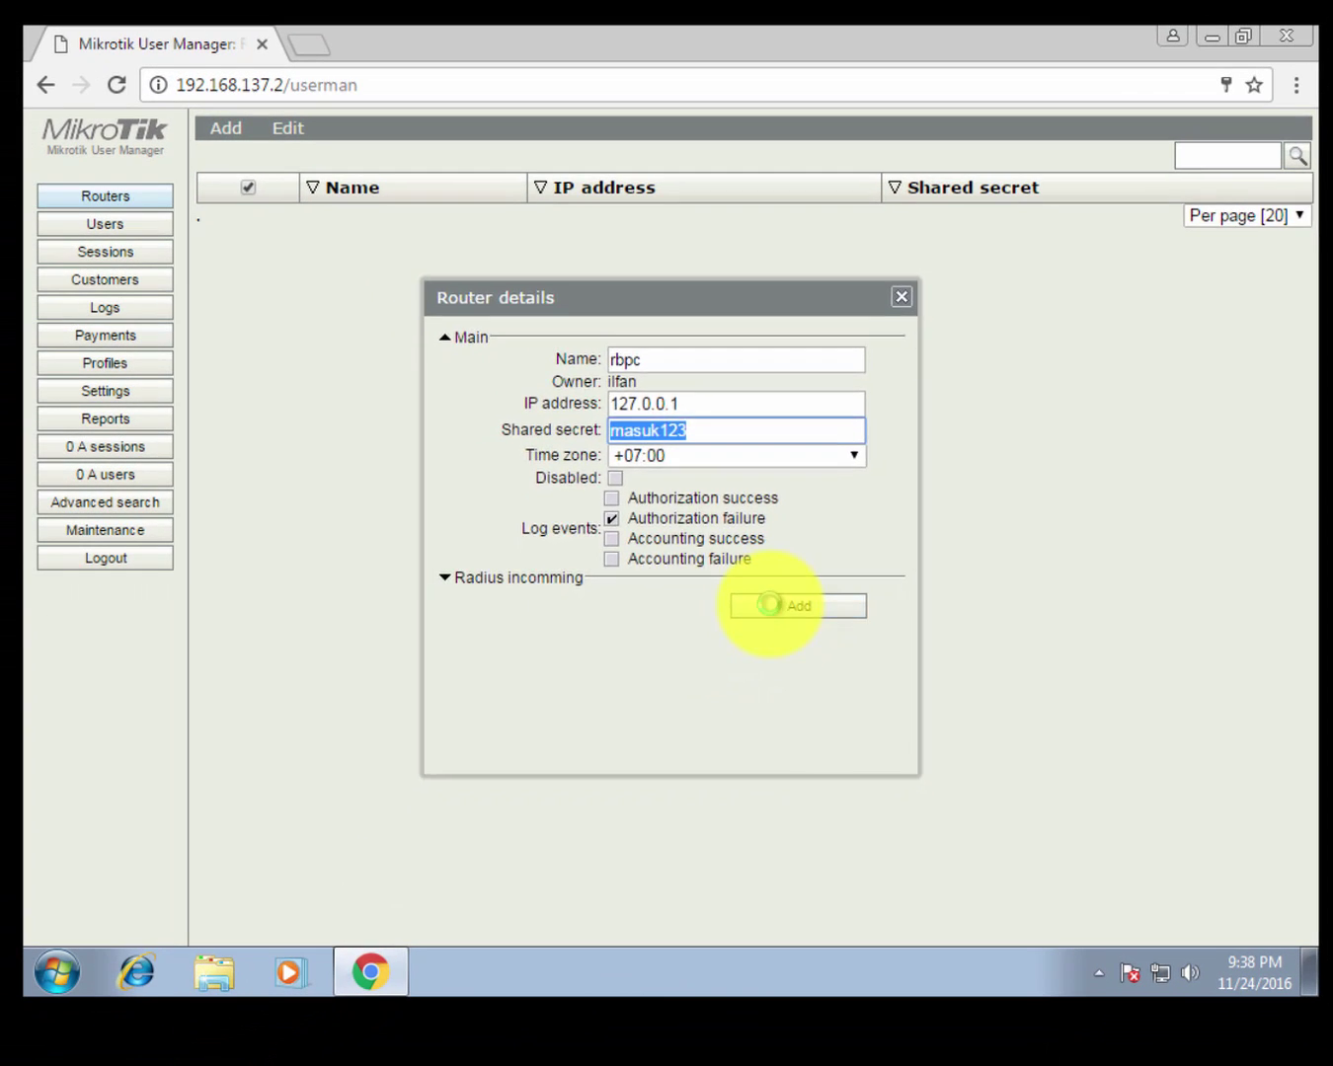
click(752, 622)
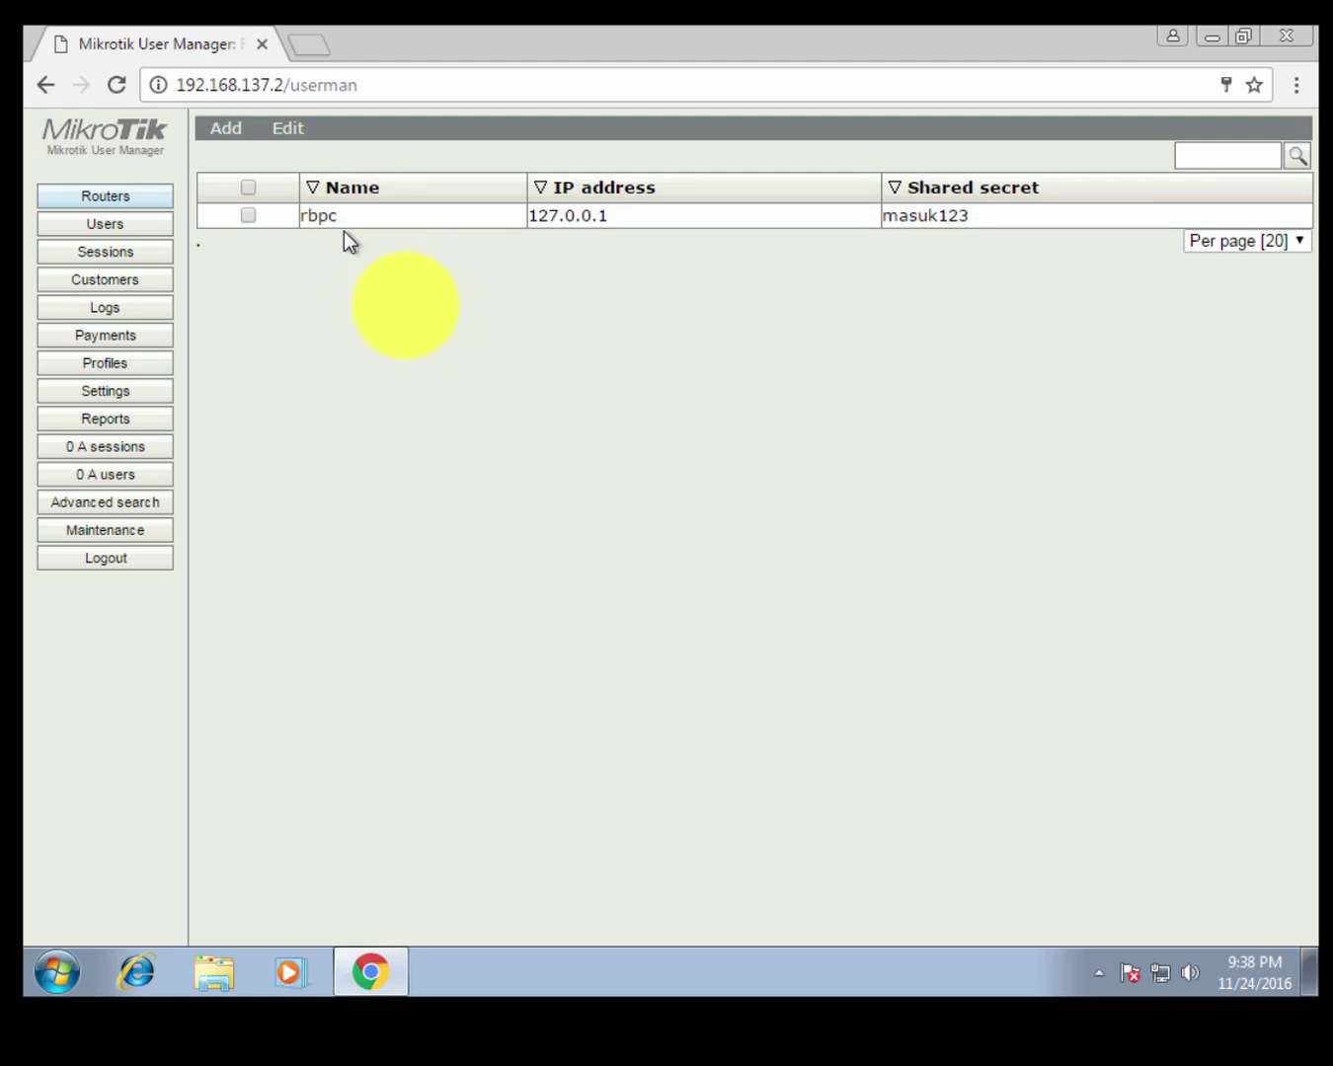
click(438, 337)
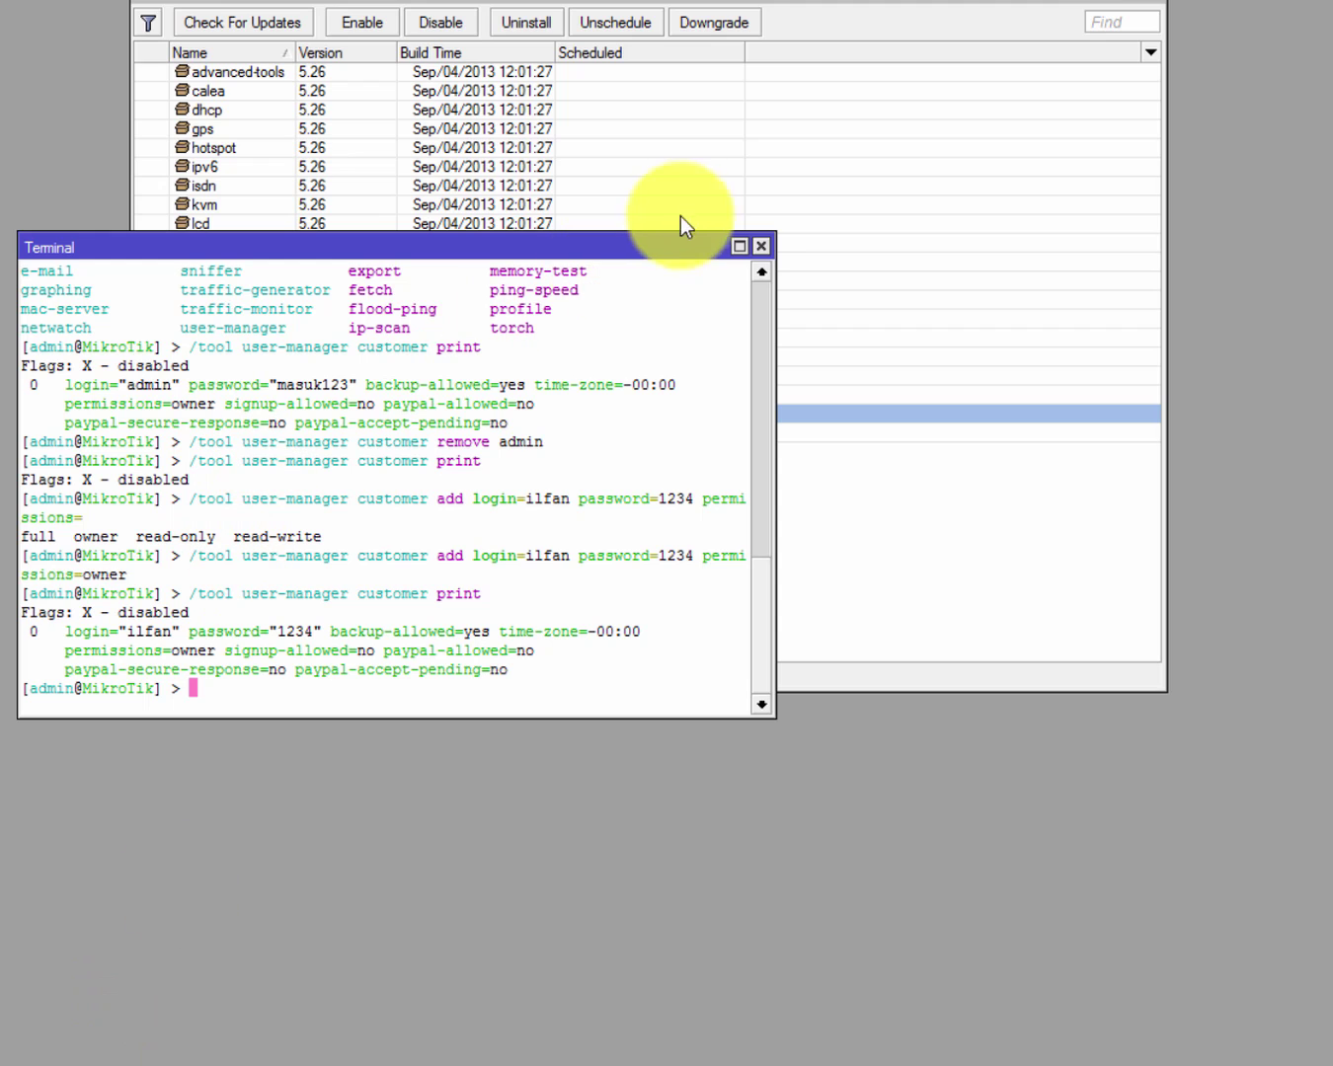
Close the Terminal and start a new RADIUS entry for the hotspot service.
click(758, 247)
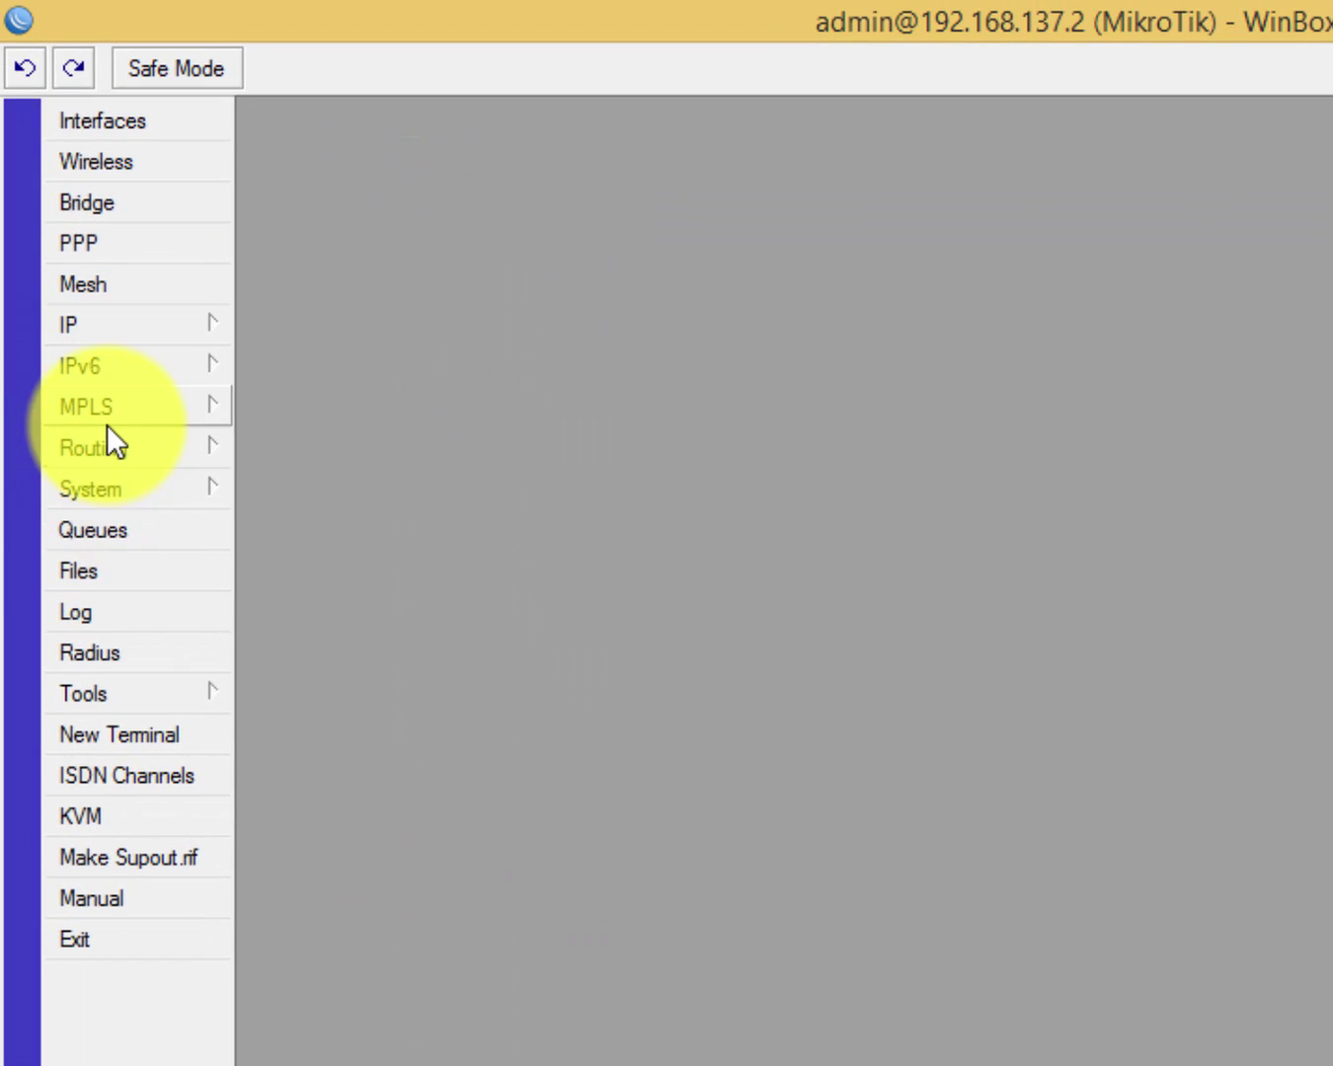
click(112, 654)
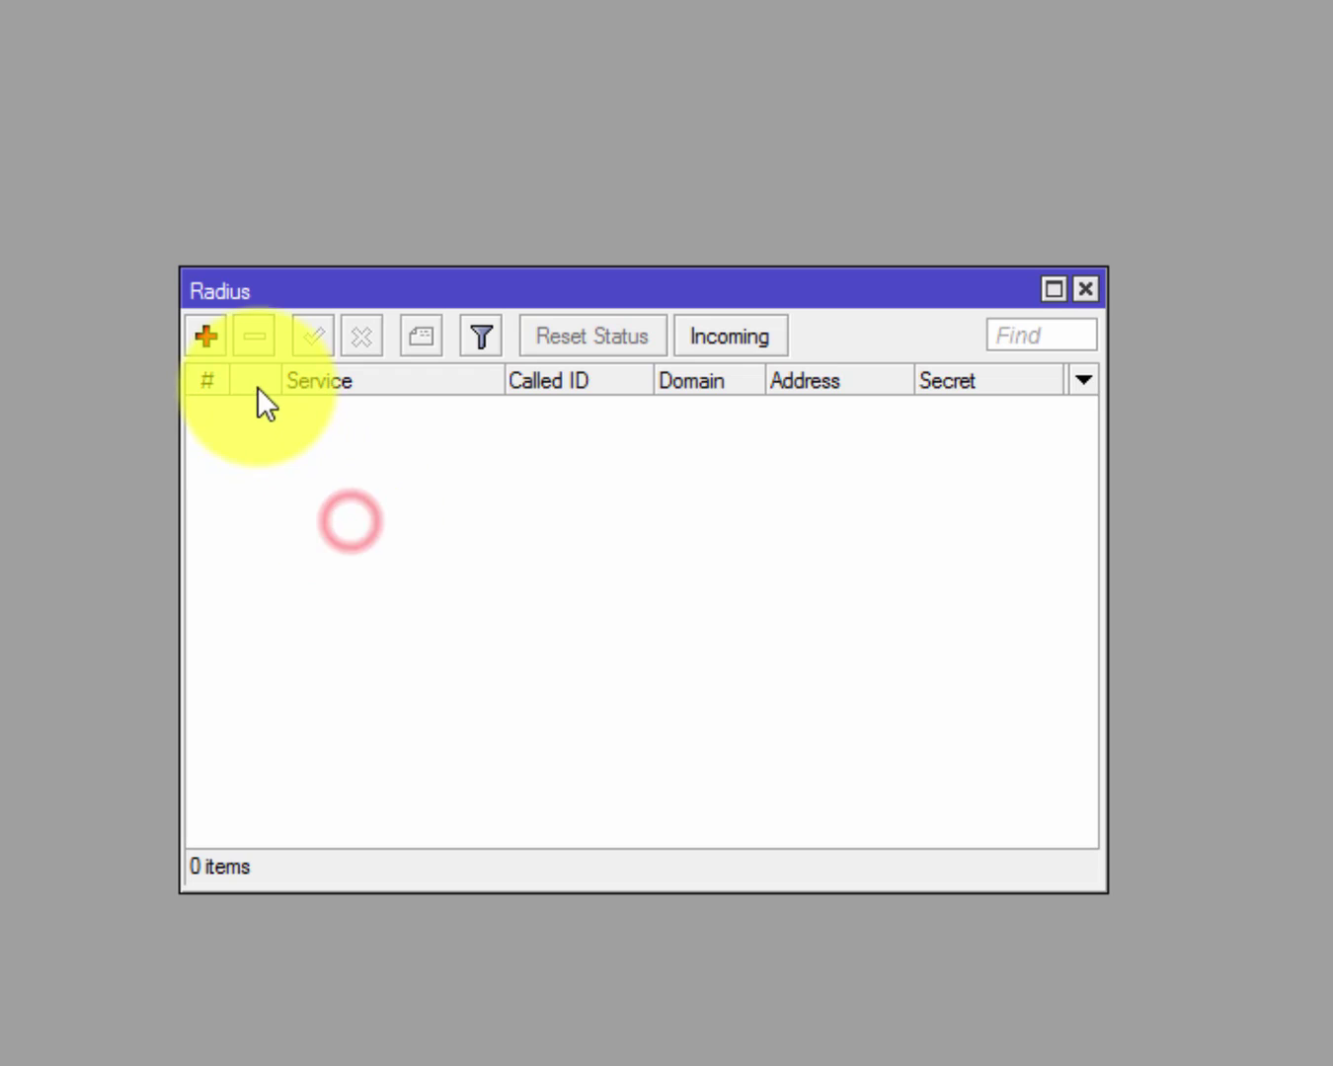
click(206, 343)
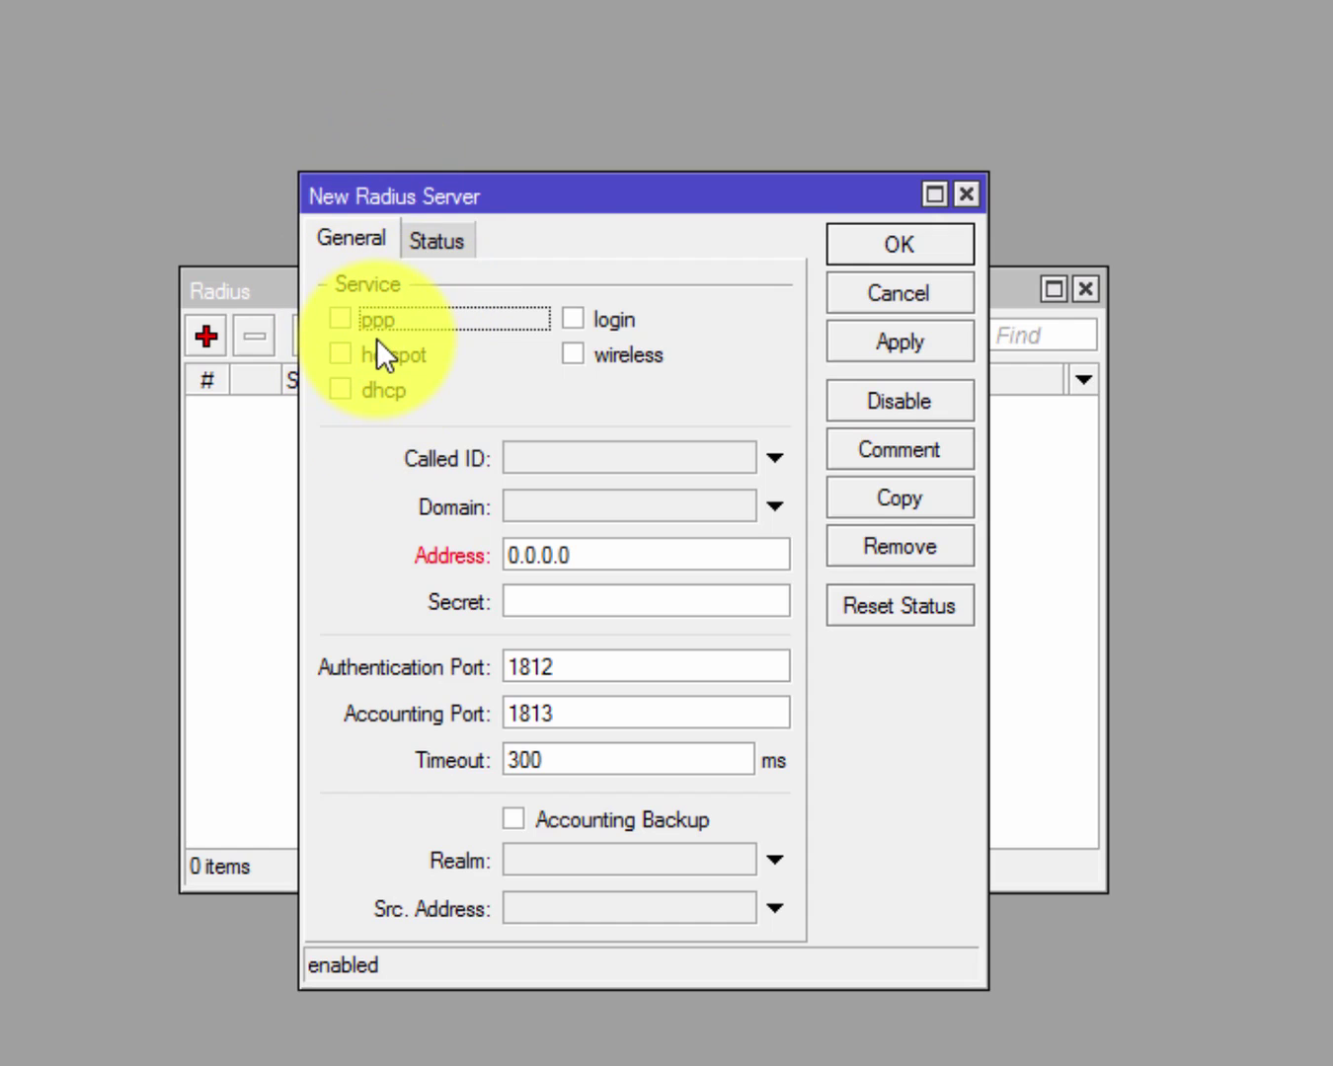
click(358, 354)
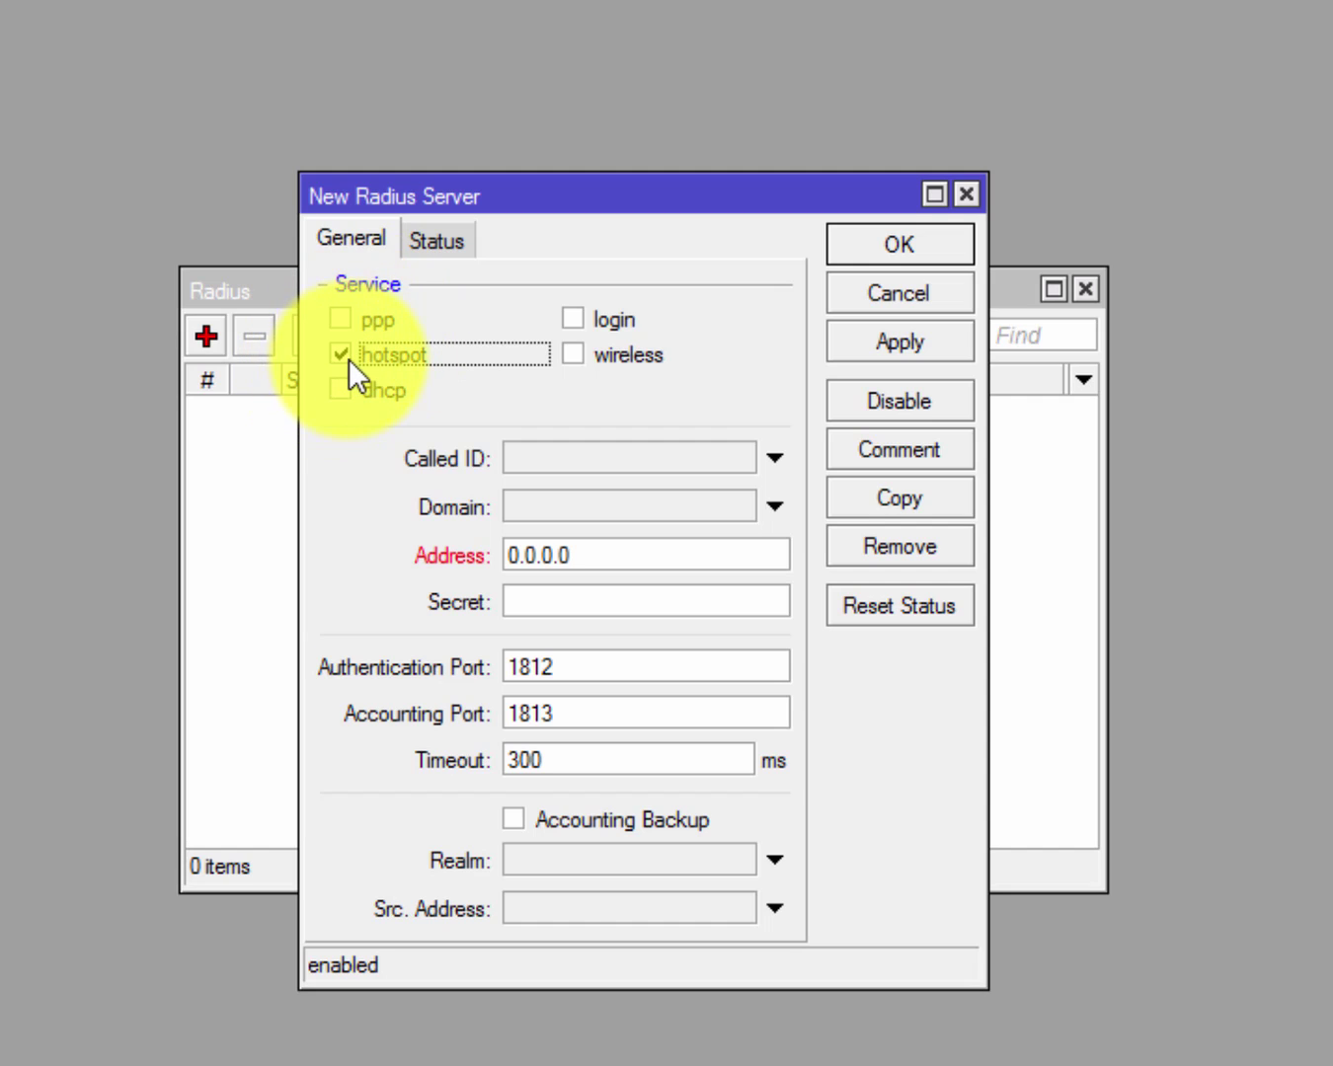
Set the RADIUS address to 127.0.0.1 with the secret, then apply and save.
click(593, 549)
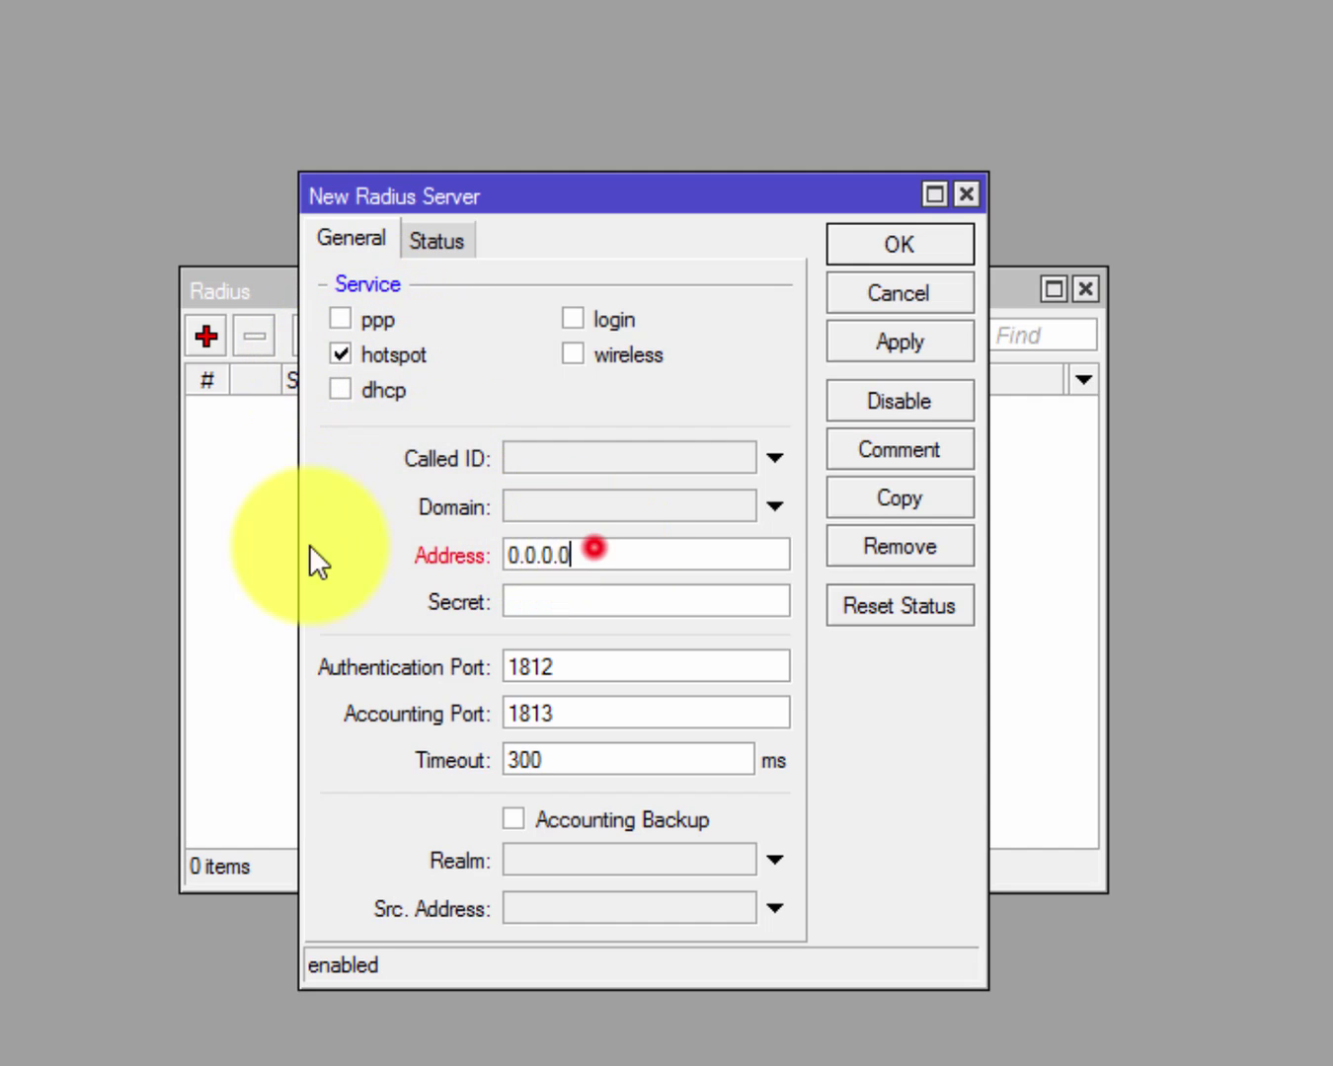
double_click(593, 549)
text(127)
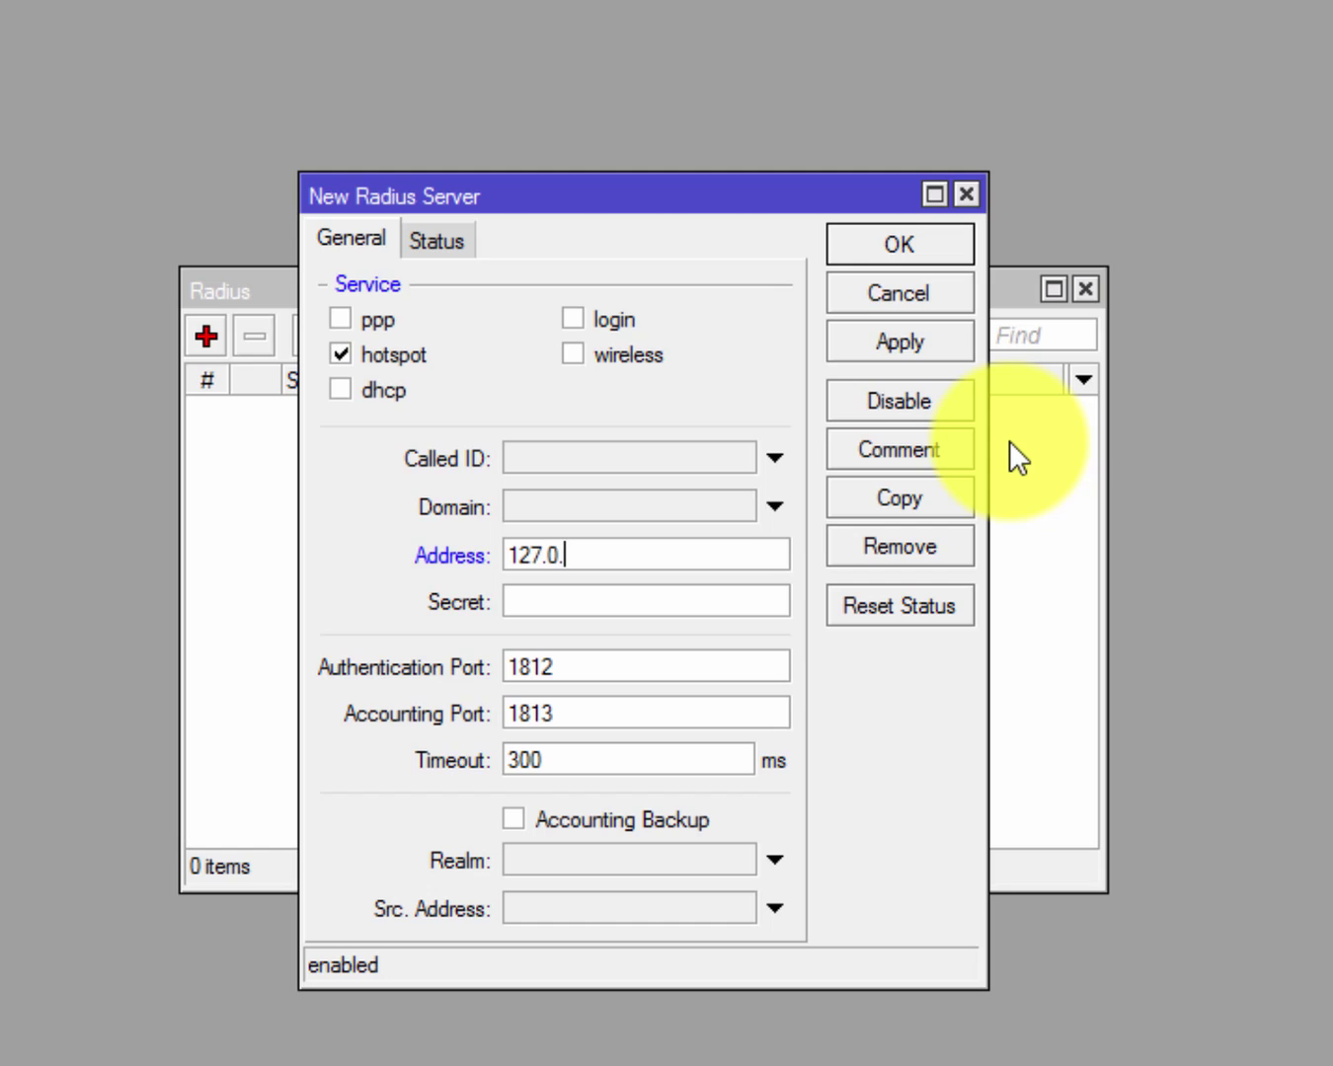
click(580, 597)
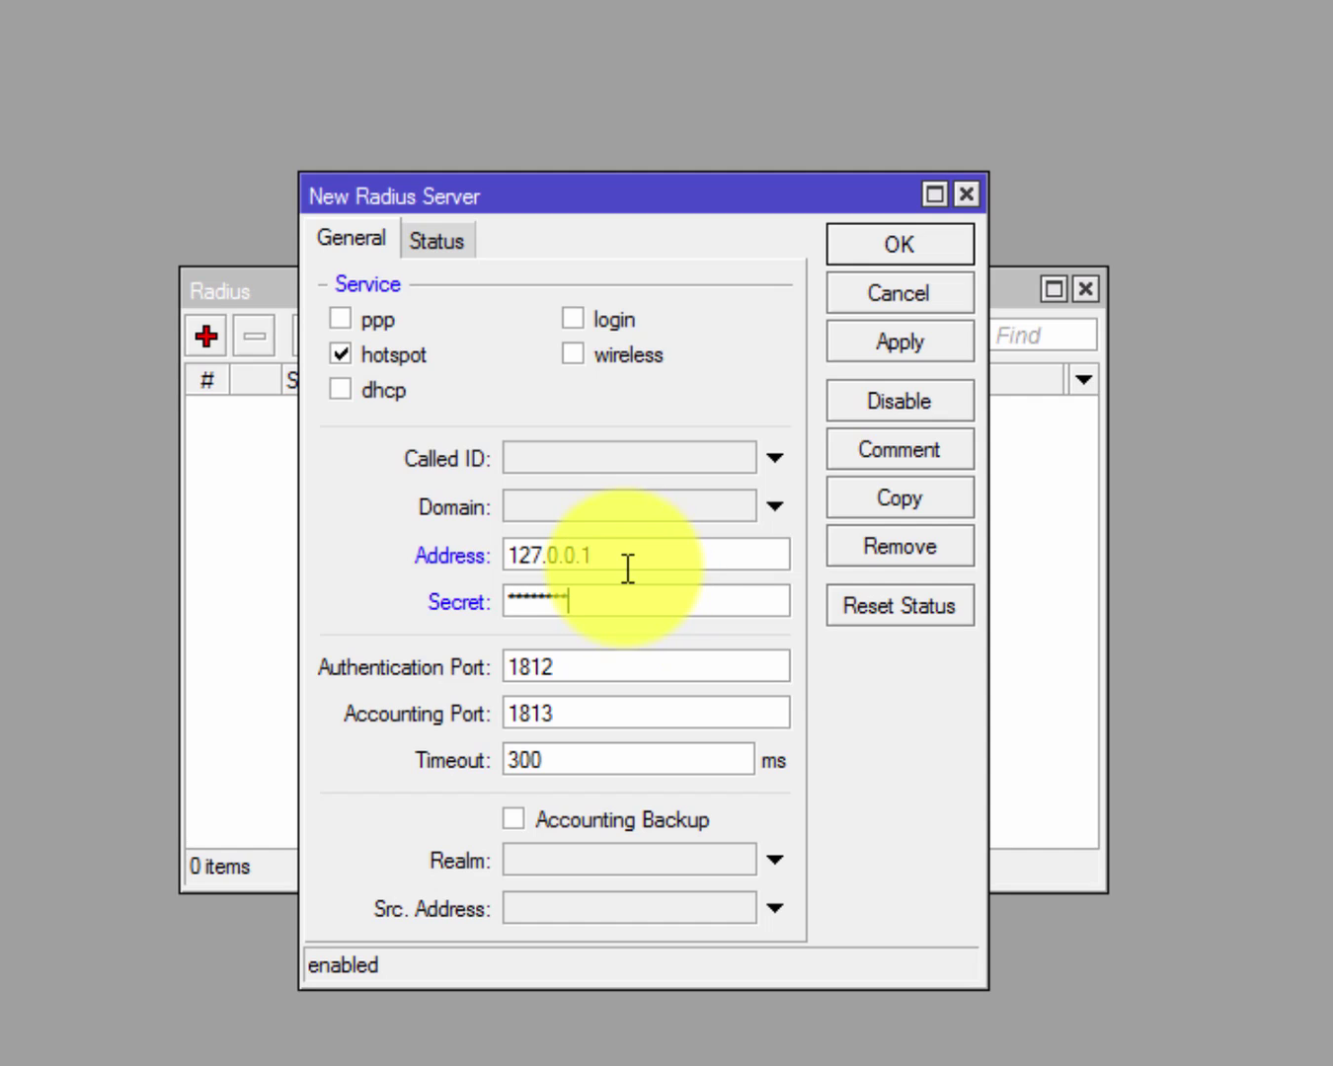
double_click(595, 596)
click(616, 586)
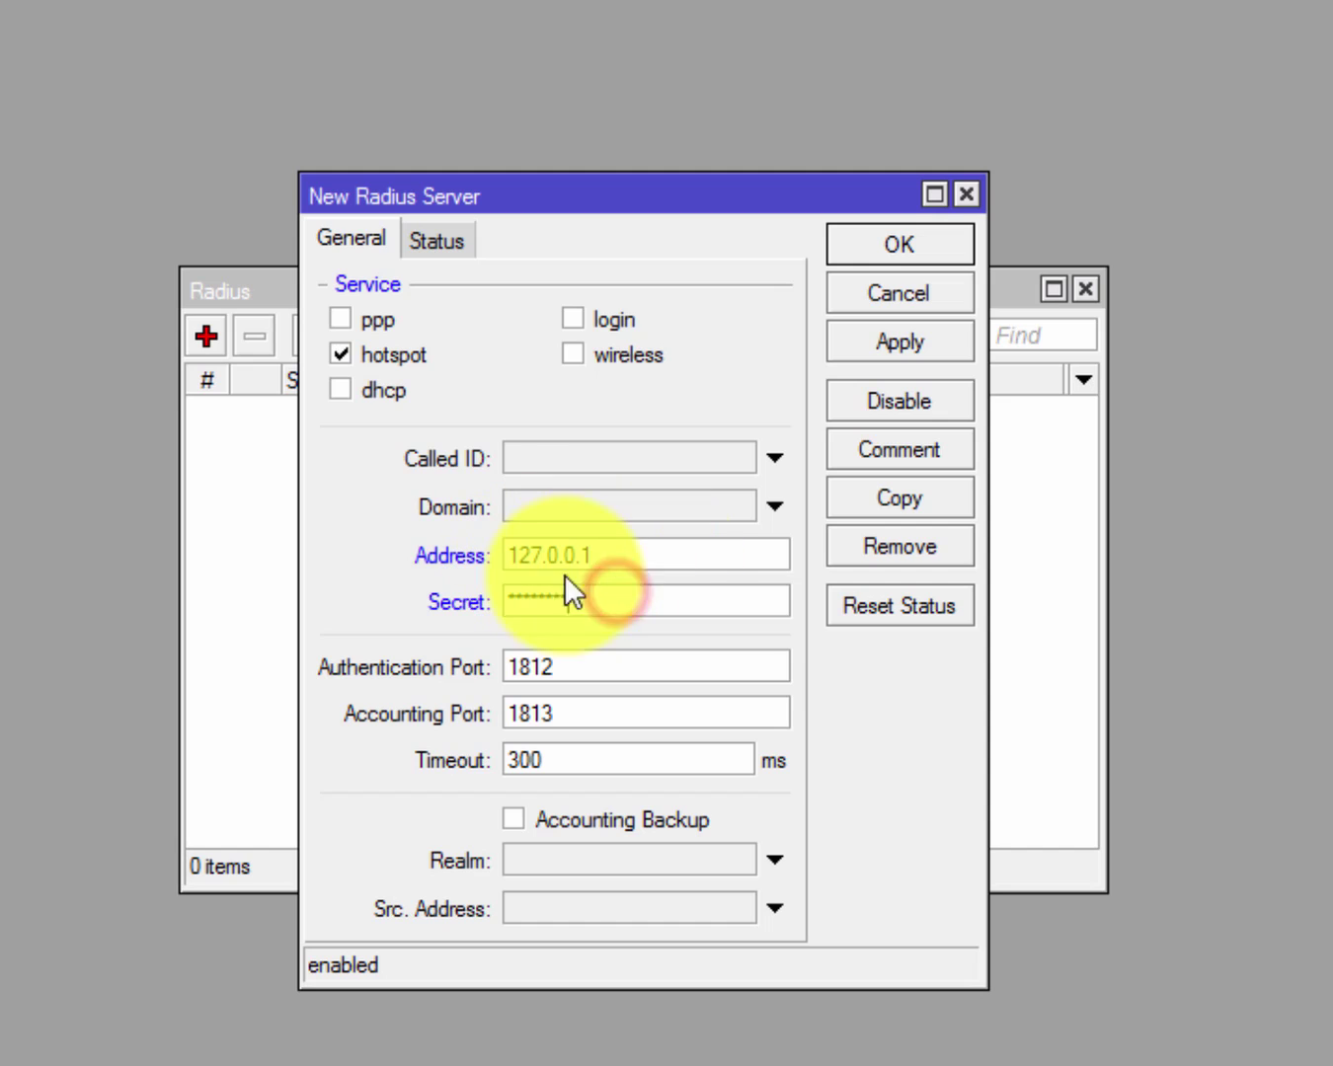
click(860, 336)
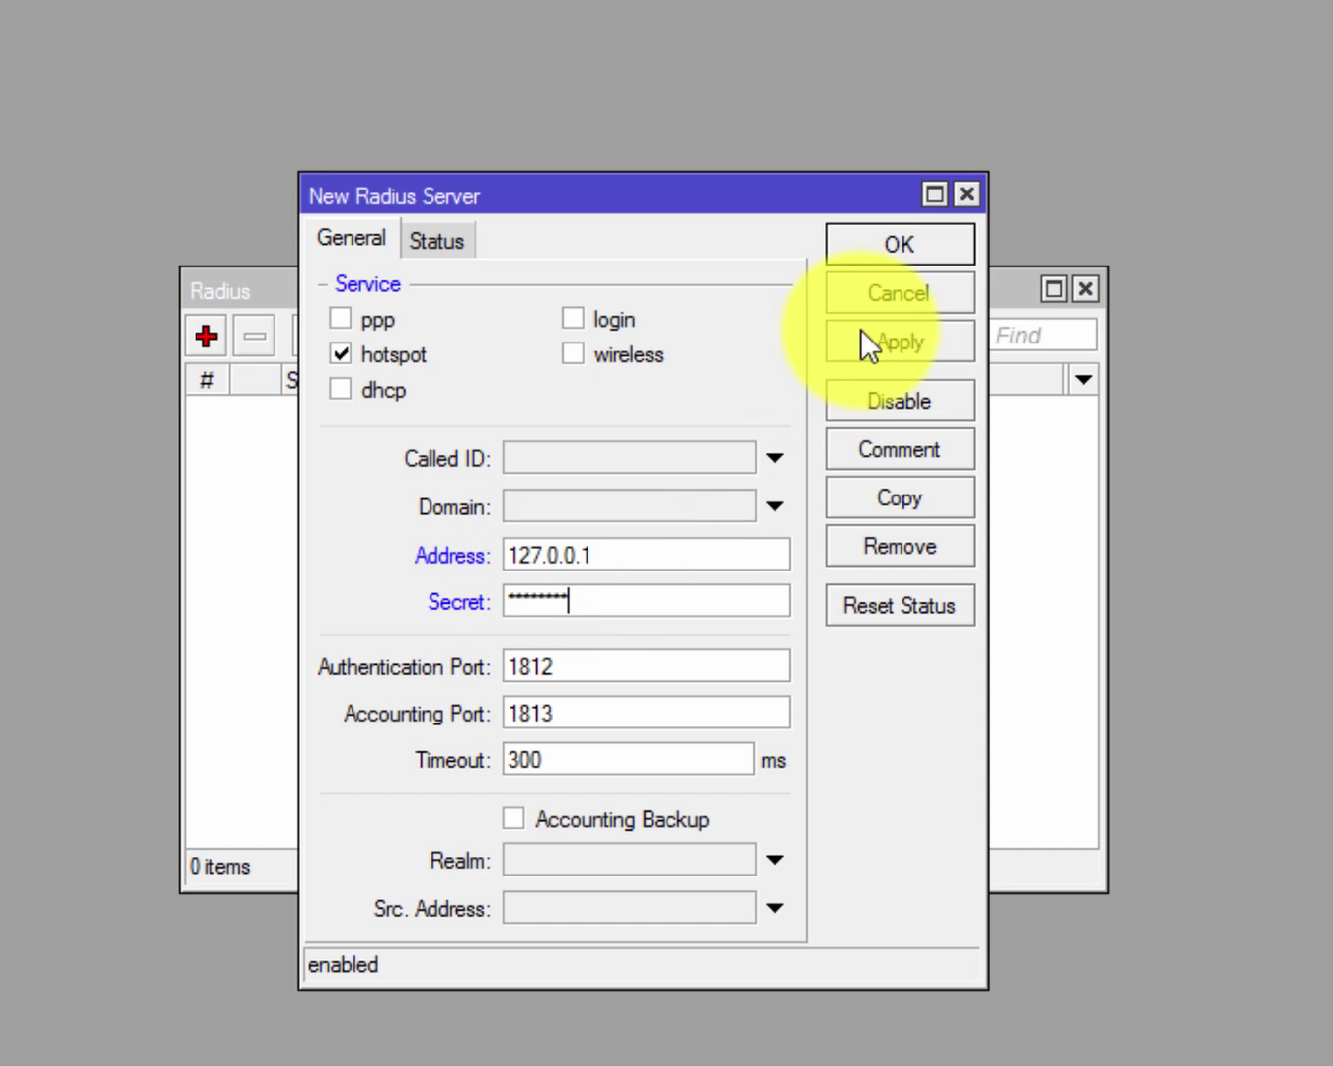
click(892, 251)
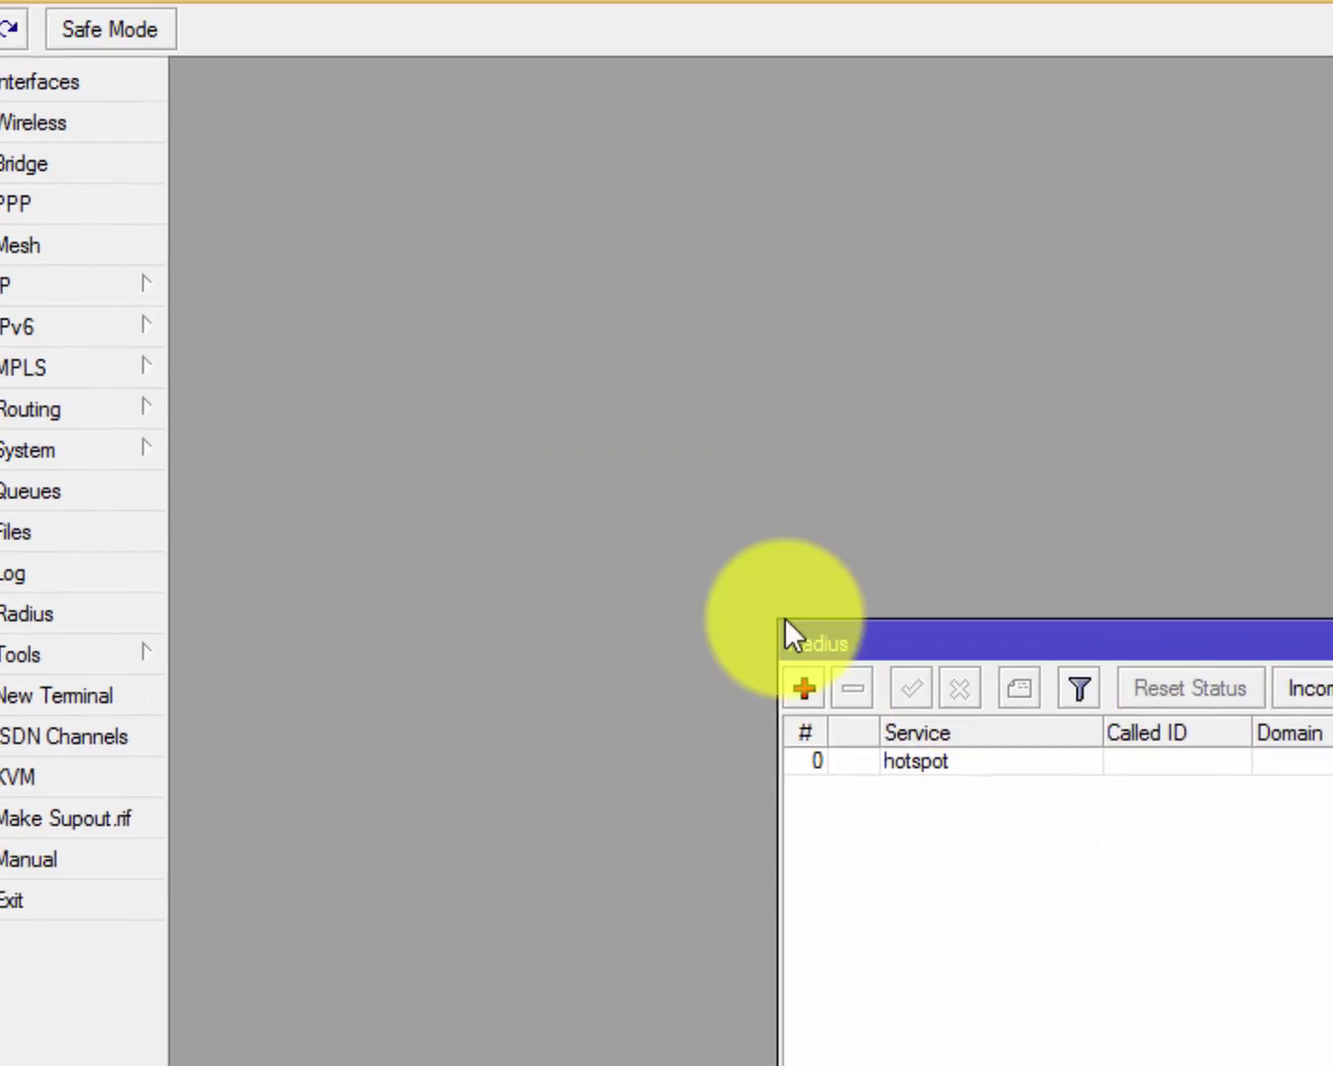
Open IP > Hotspot and inspect the hotspot1 server settings without changes.
click(188, 327)
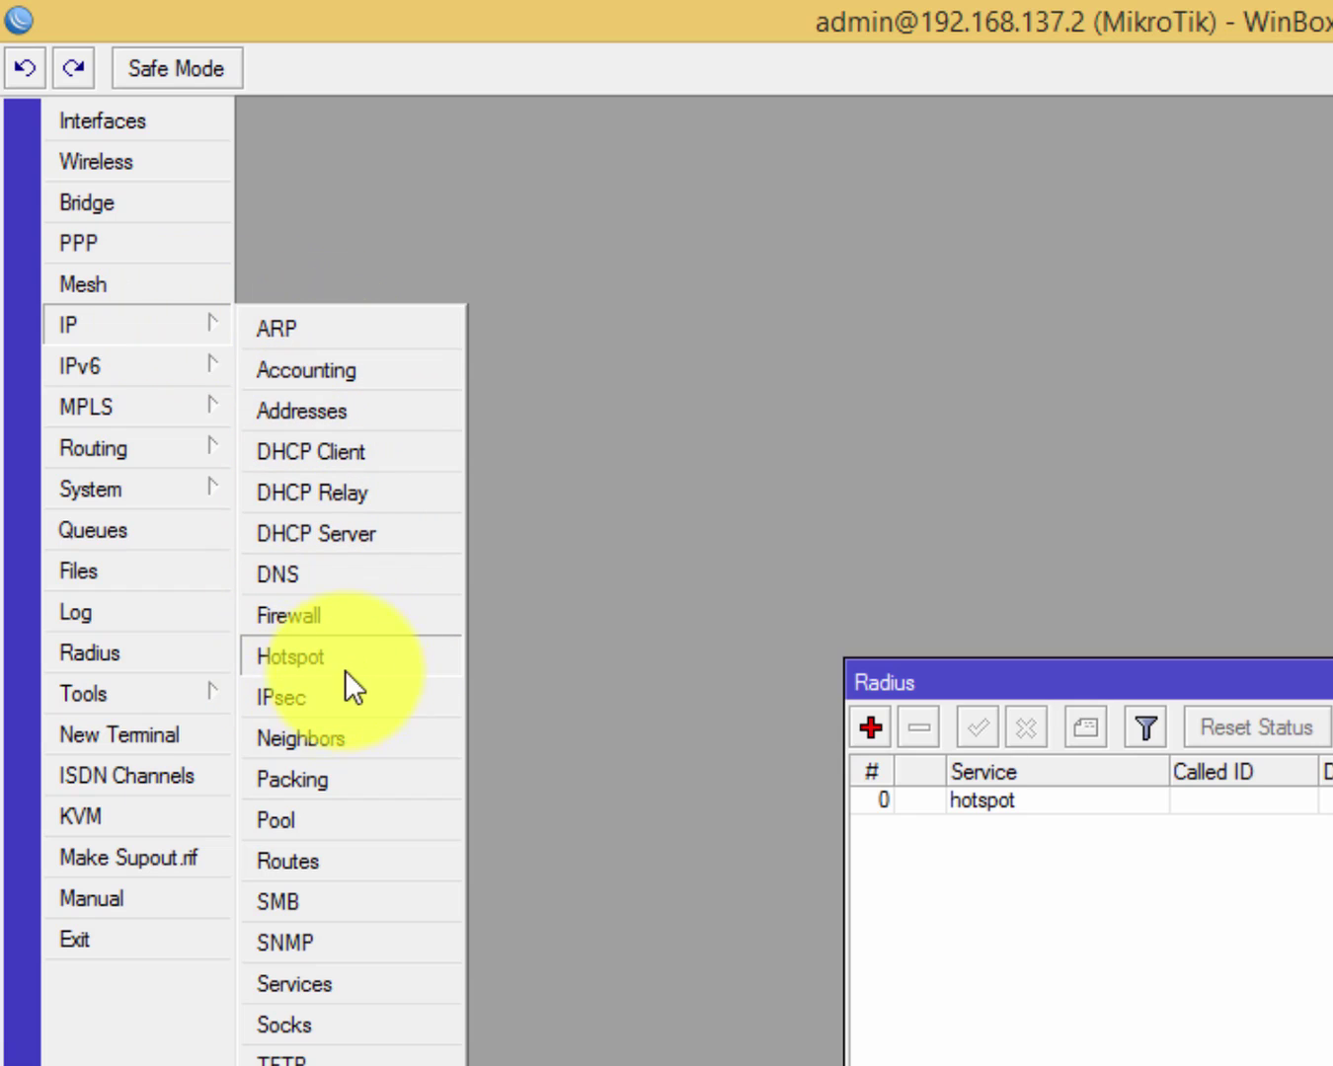
click(314, 669)
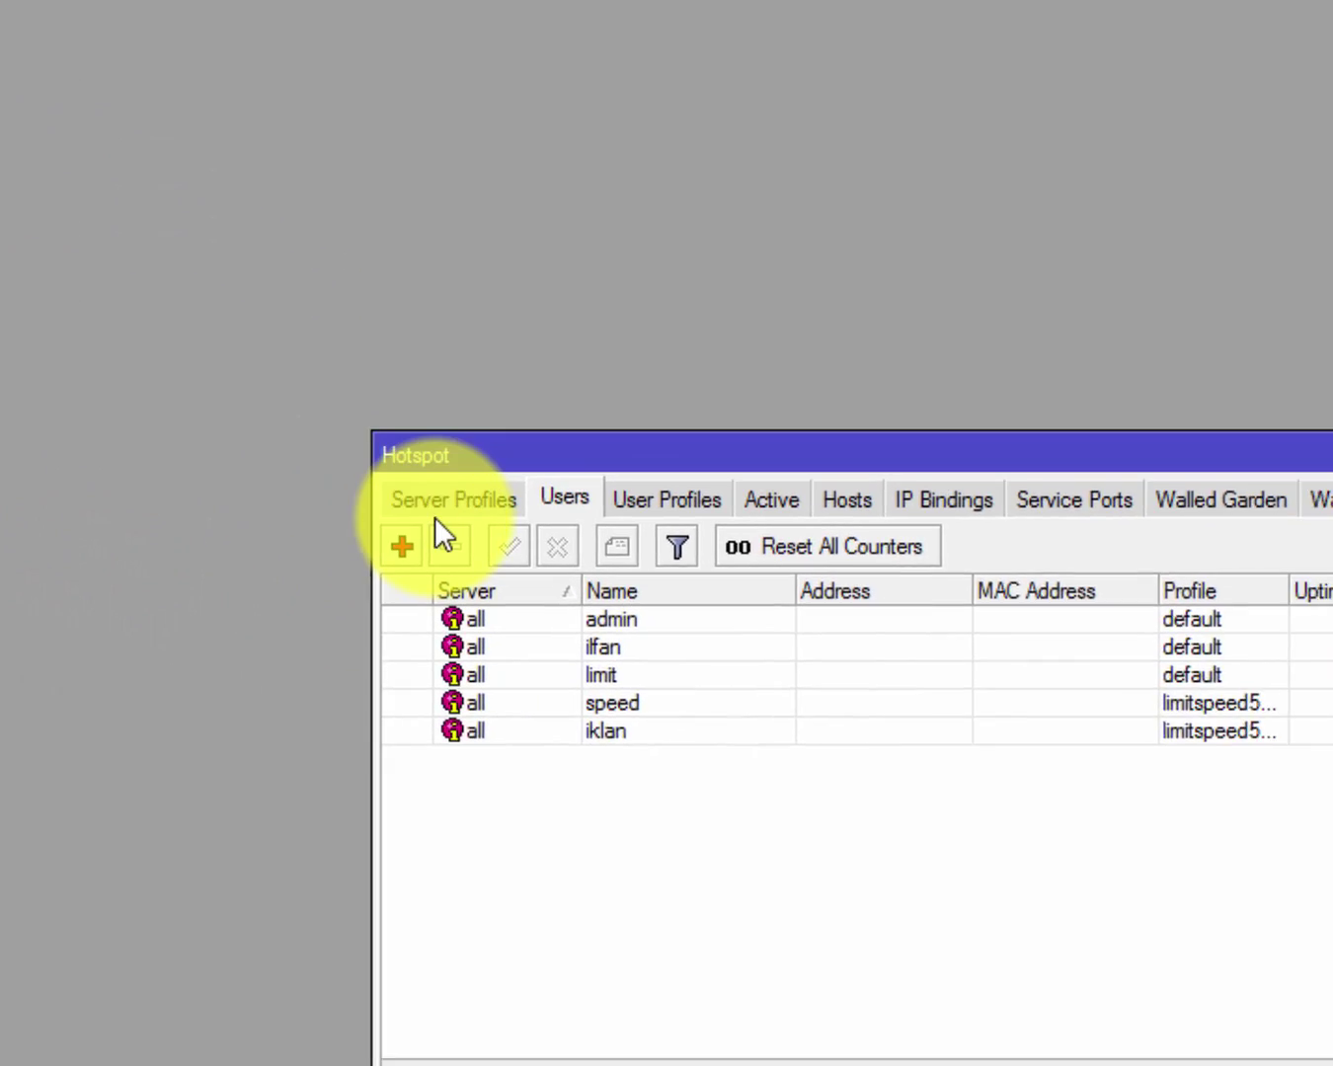
click(708, 702)
click(130, 281)
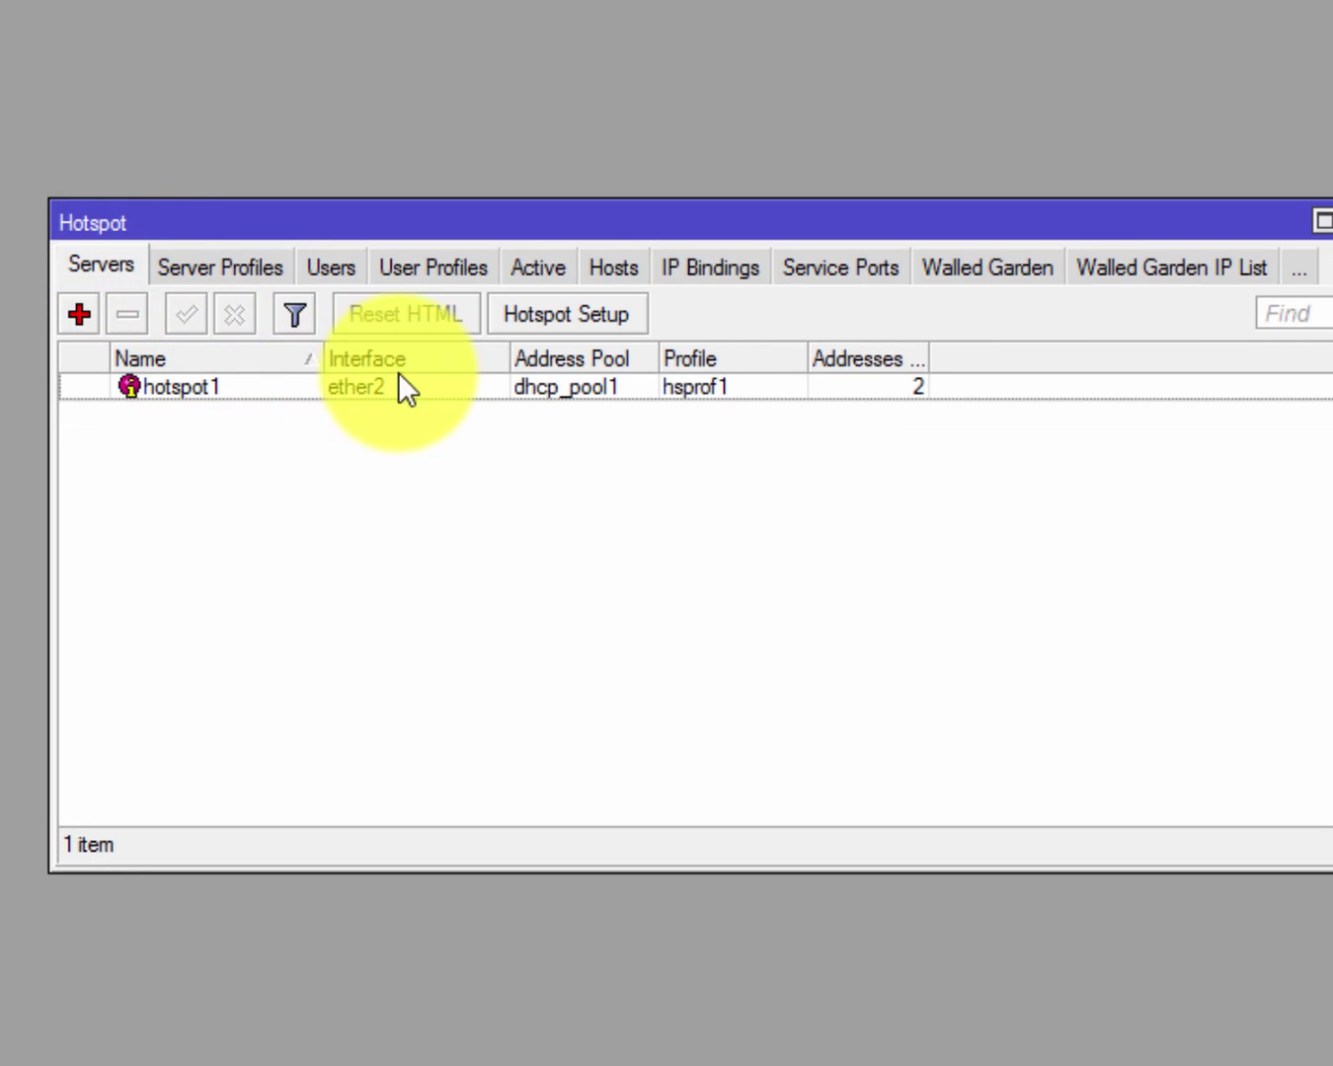
double_click(344, 390)
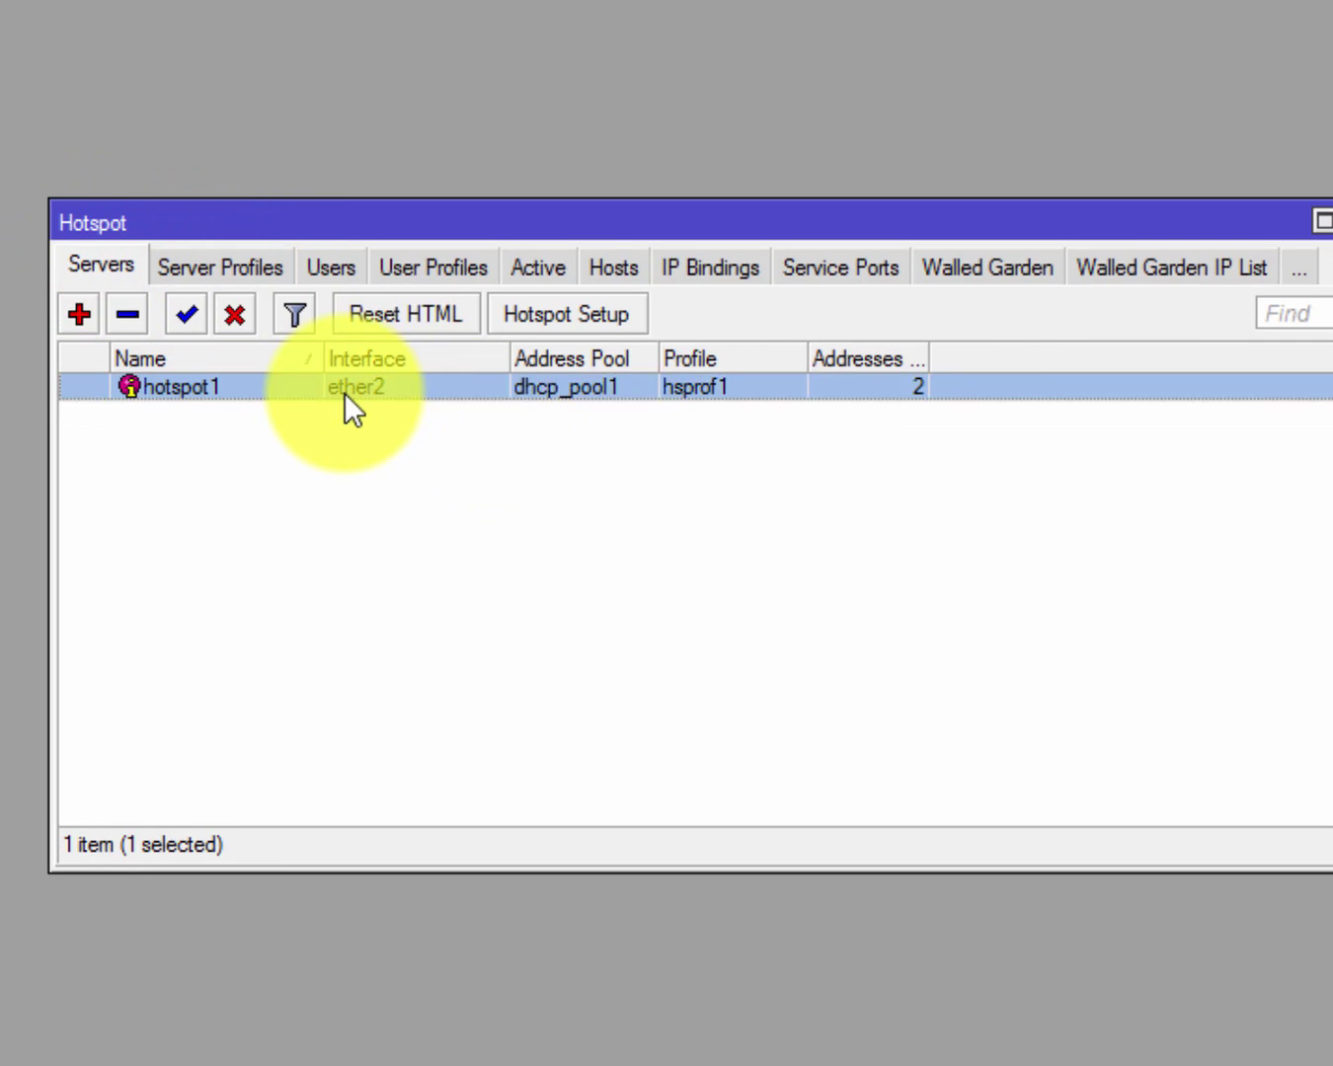
click(930, 379)
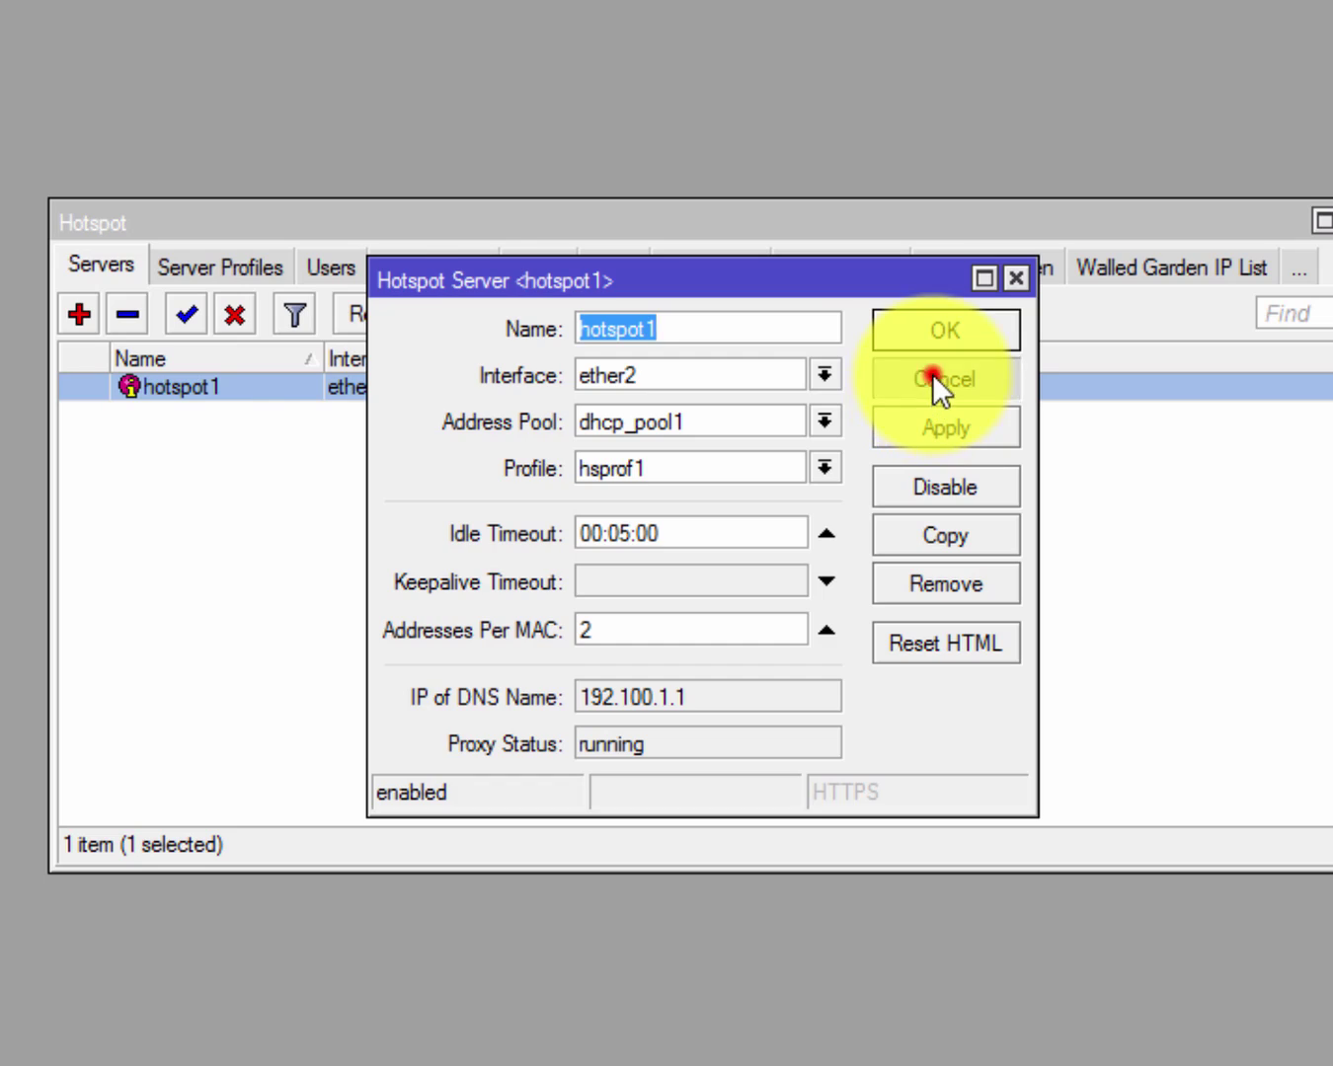
Select the hsprof1 server profile and widen the DNS Name column.
click(216, 268)
click(162, 413)
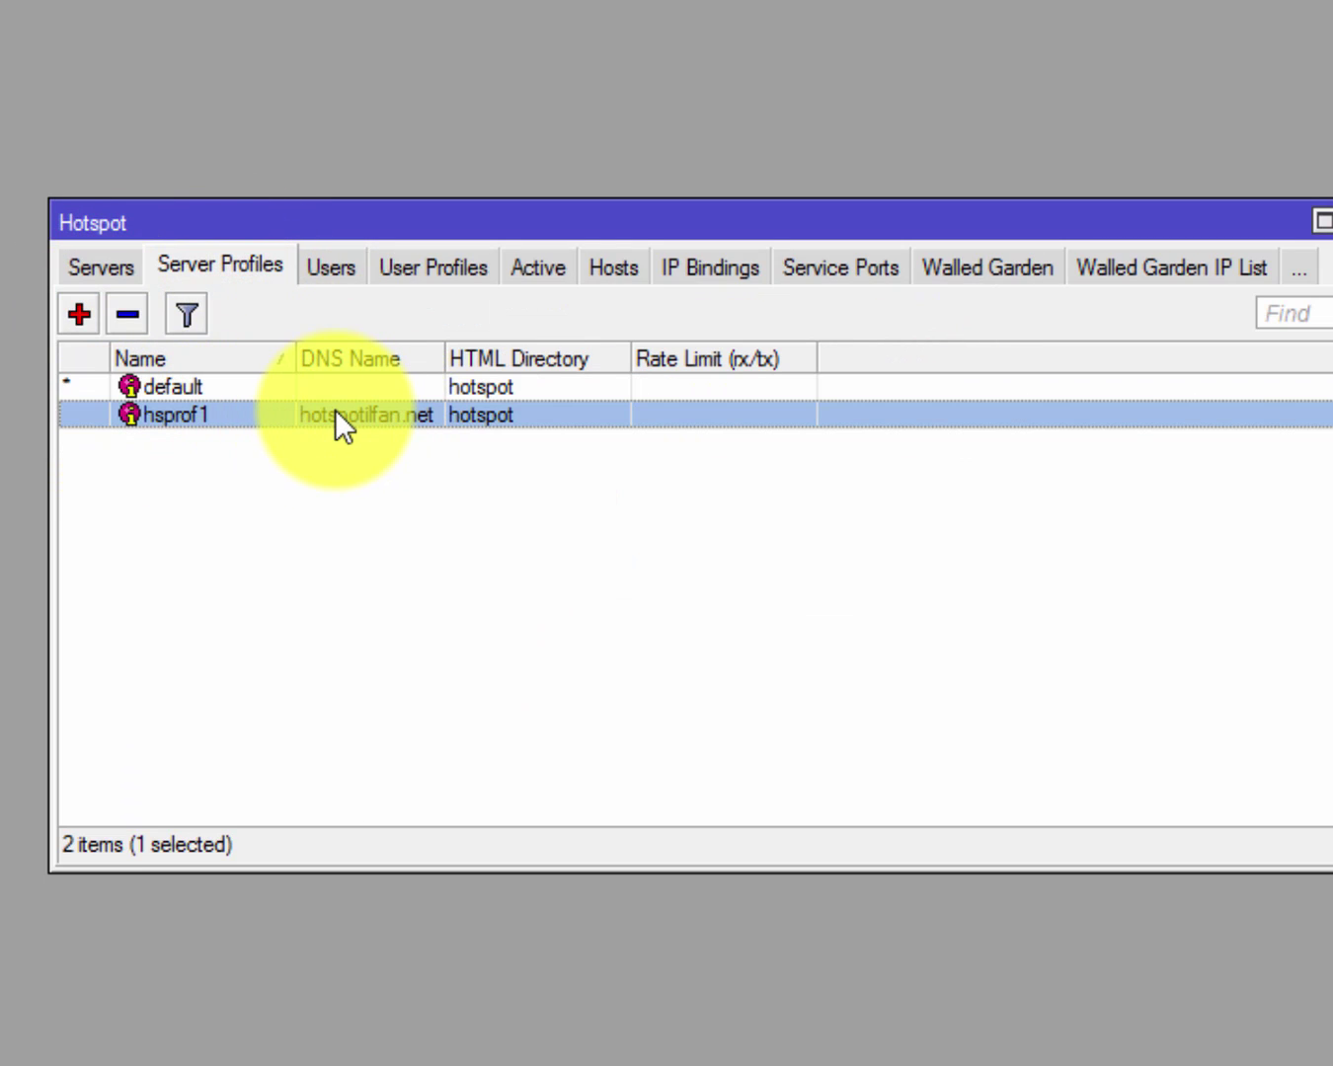
drag(446, 360, 633, 358)
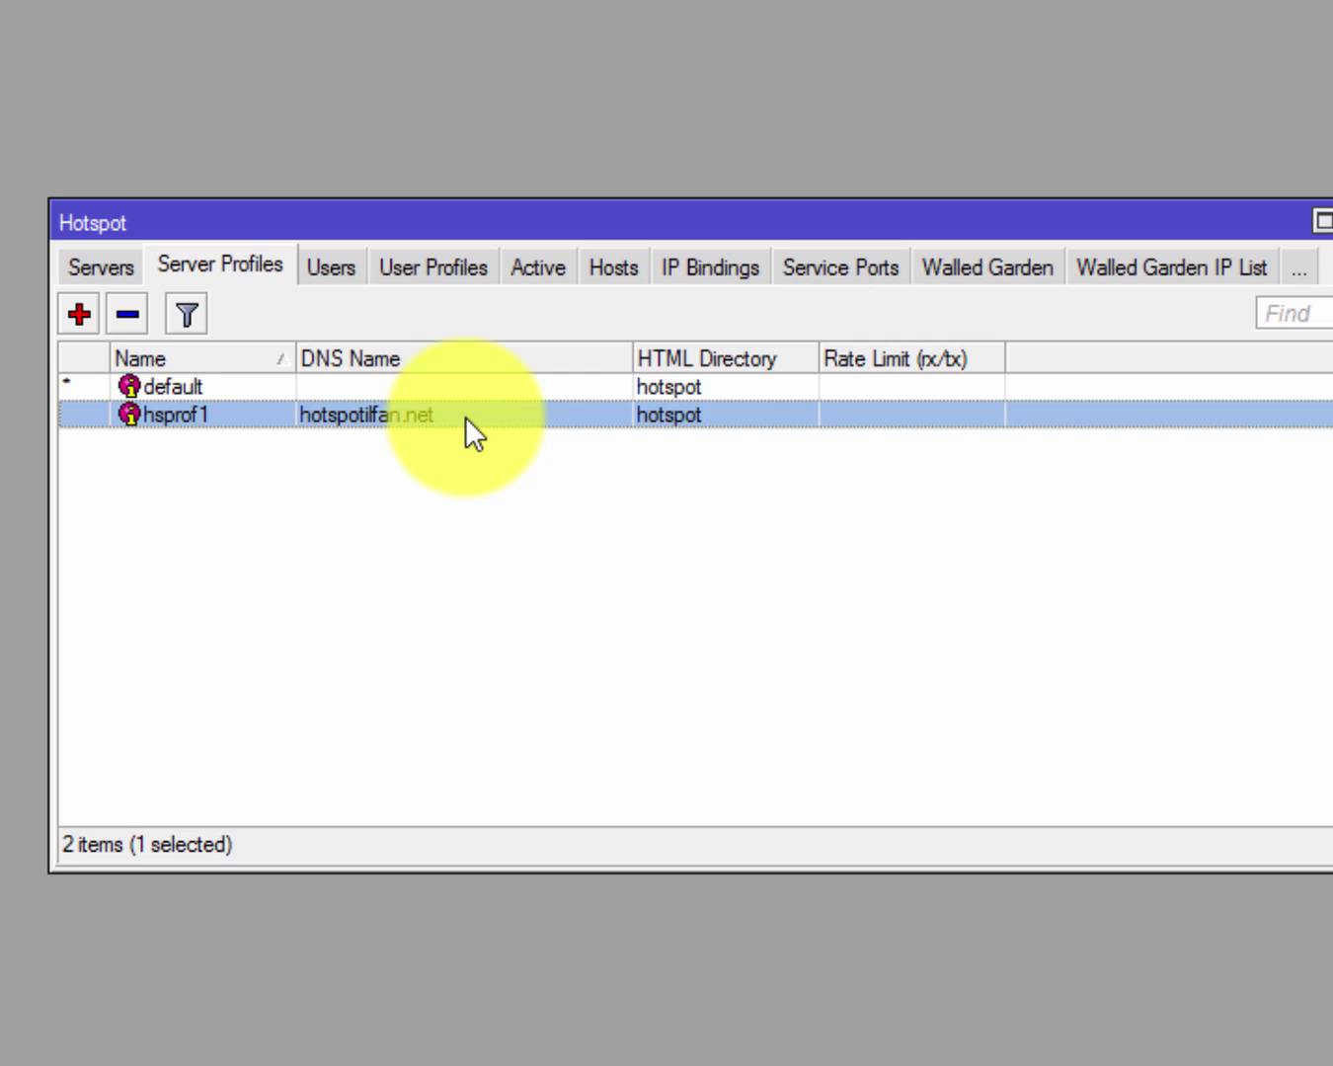
Open the hsprof1 profile settings, look over its RADIUS and General tabs, and close them.
double_click(466, 417)
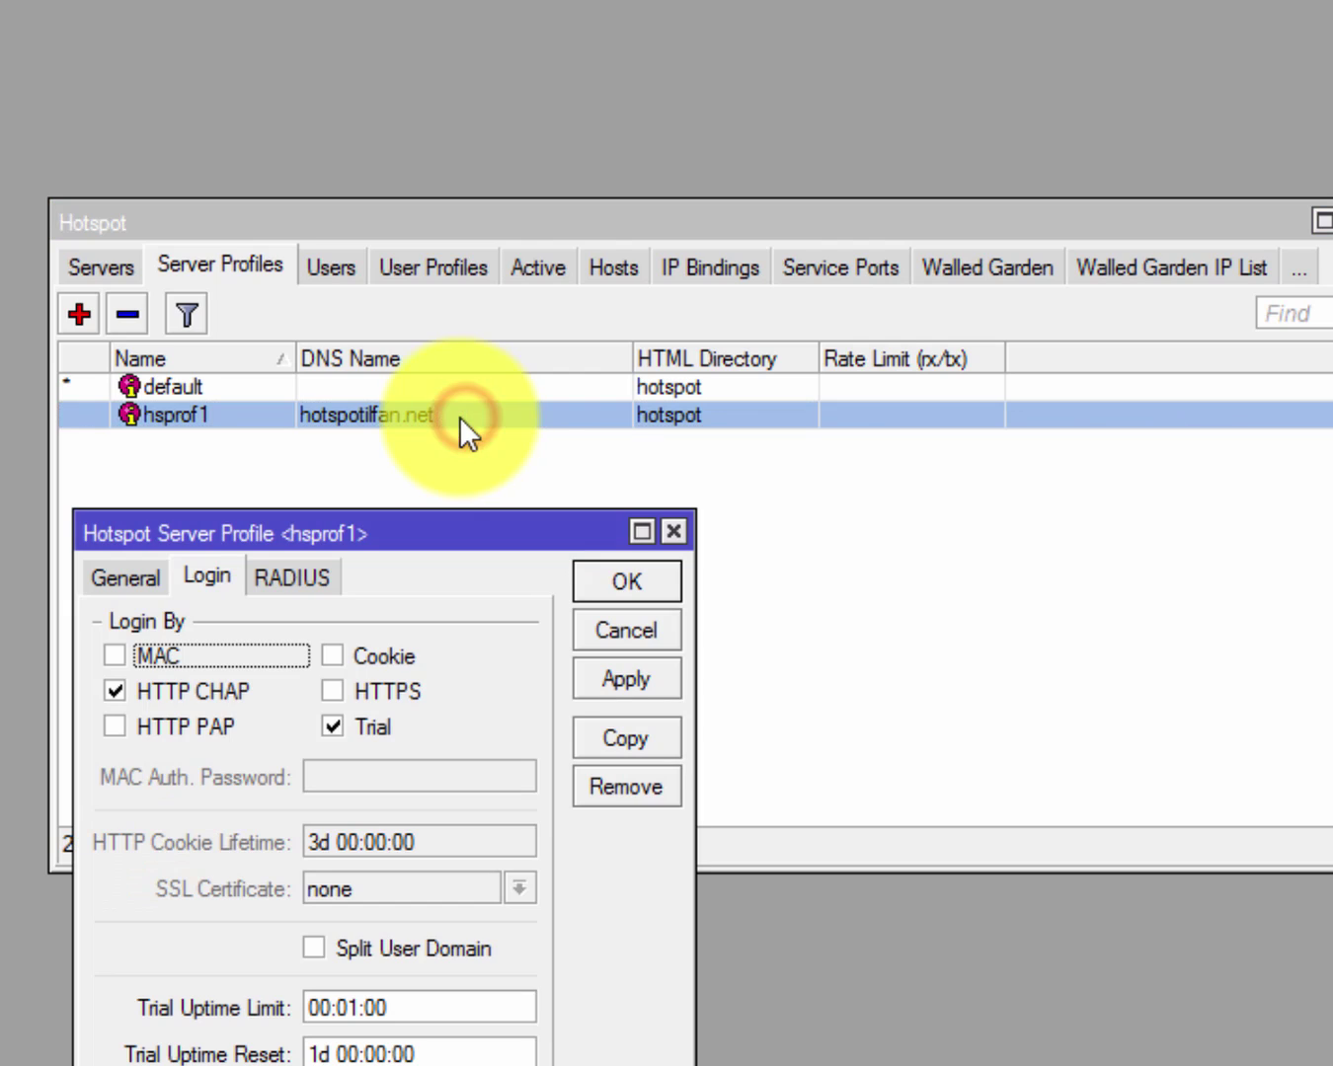
drag(352, 521, 740, 124)
click(659, 183)
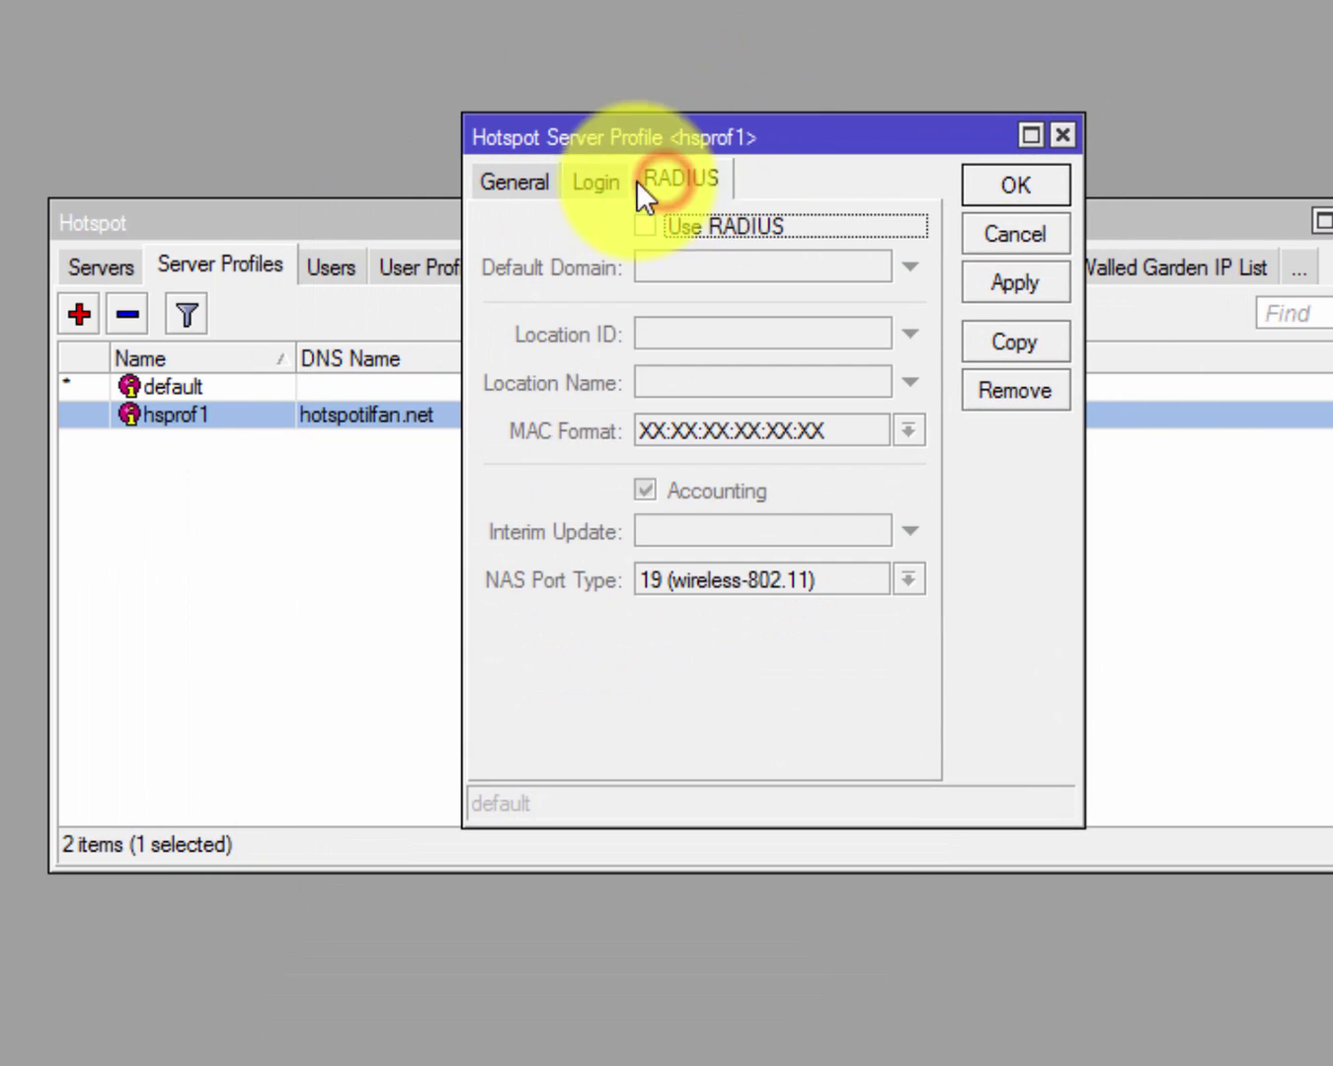
click(493, 185)
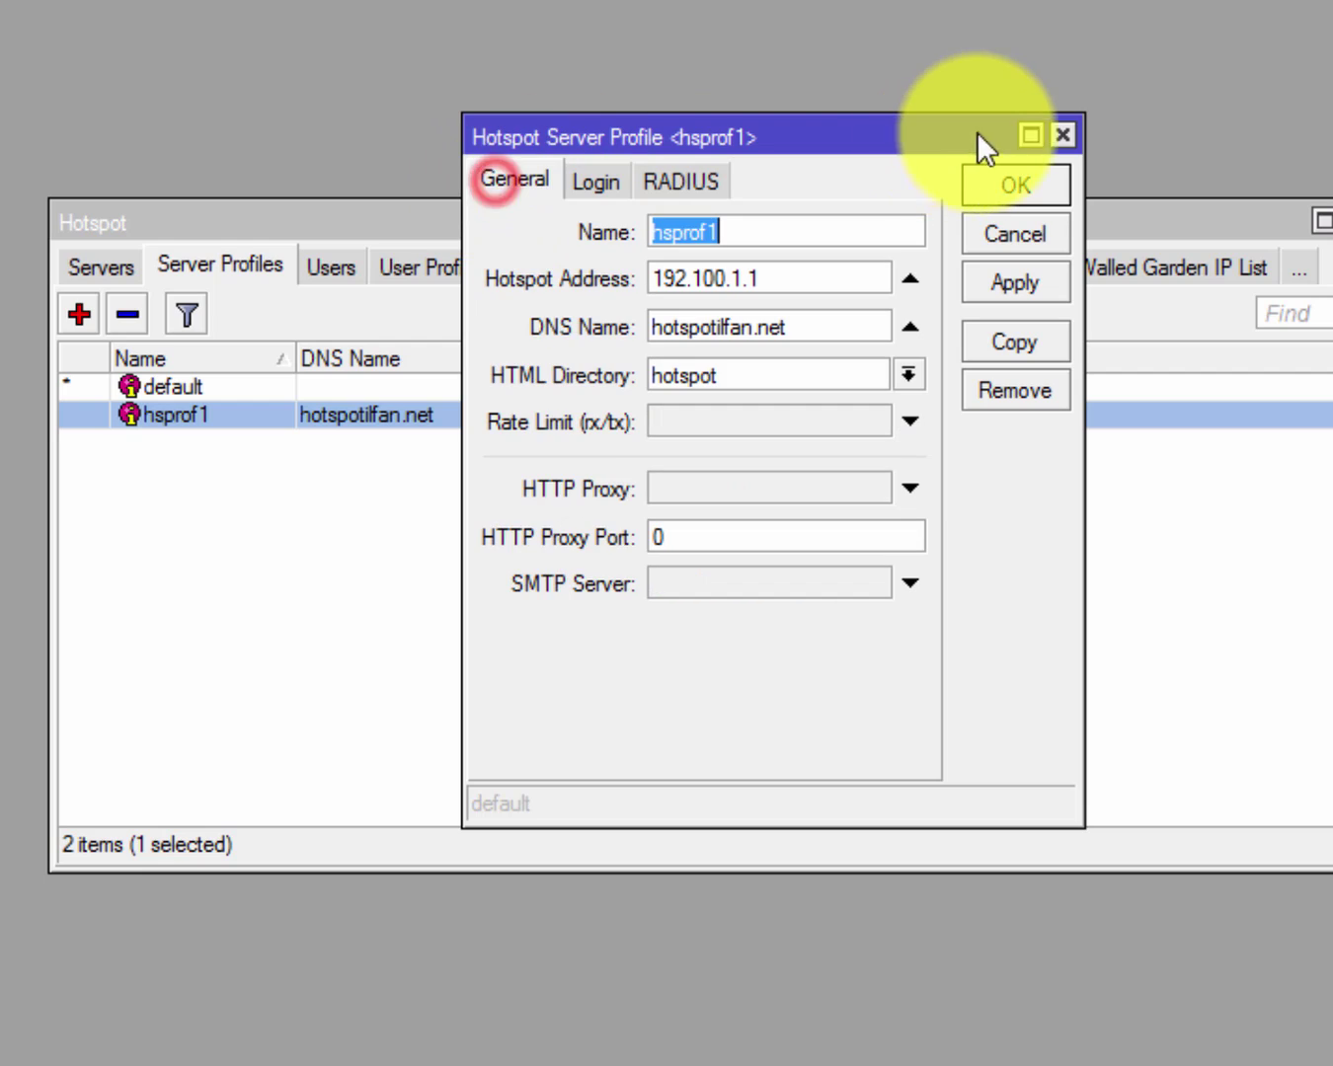
click(1062, 135)
Enable Use RADIUS on the hsprof1 profile and save it.
double_click(359, 419)
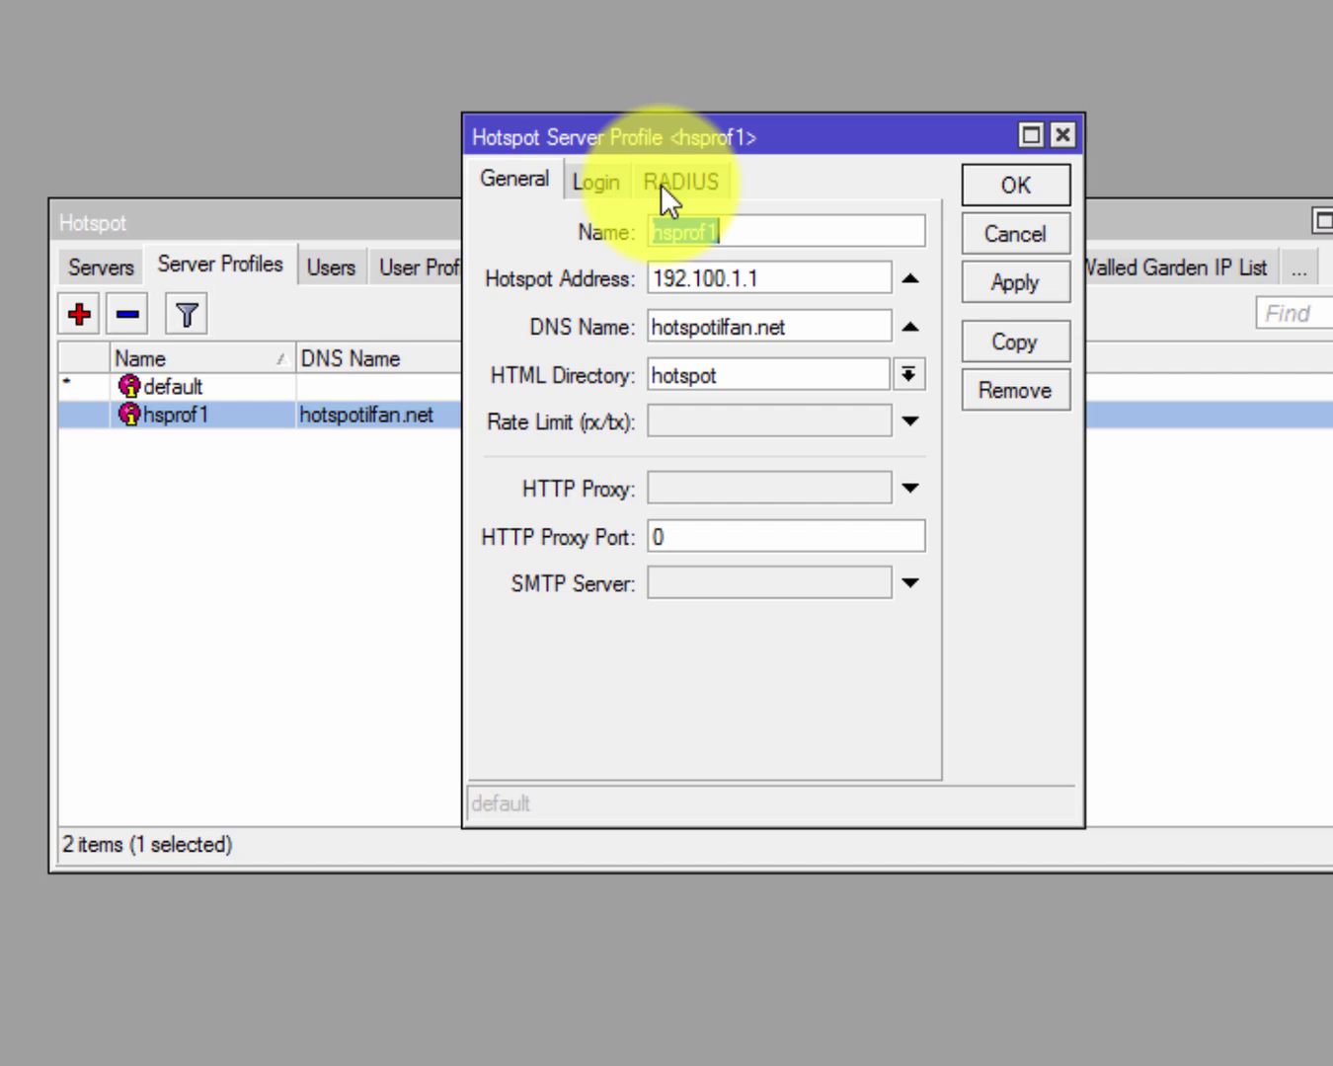
click(660, 183)
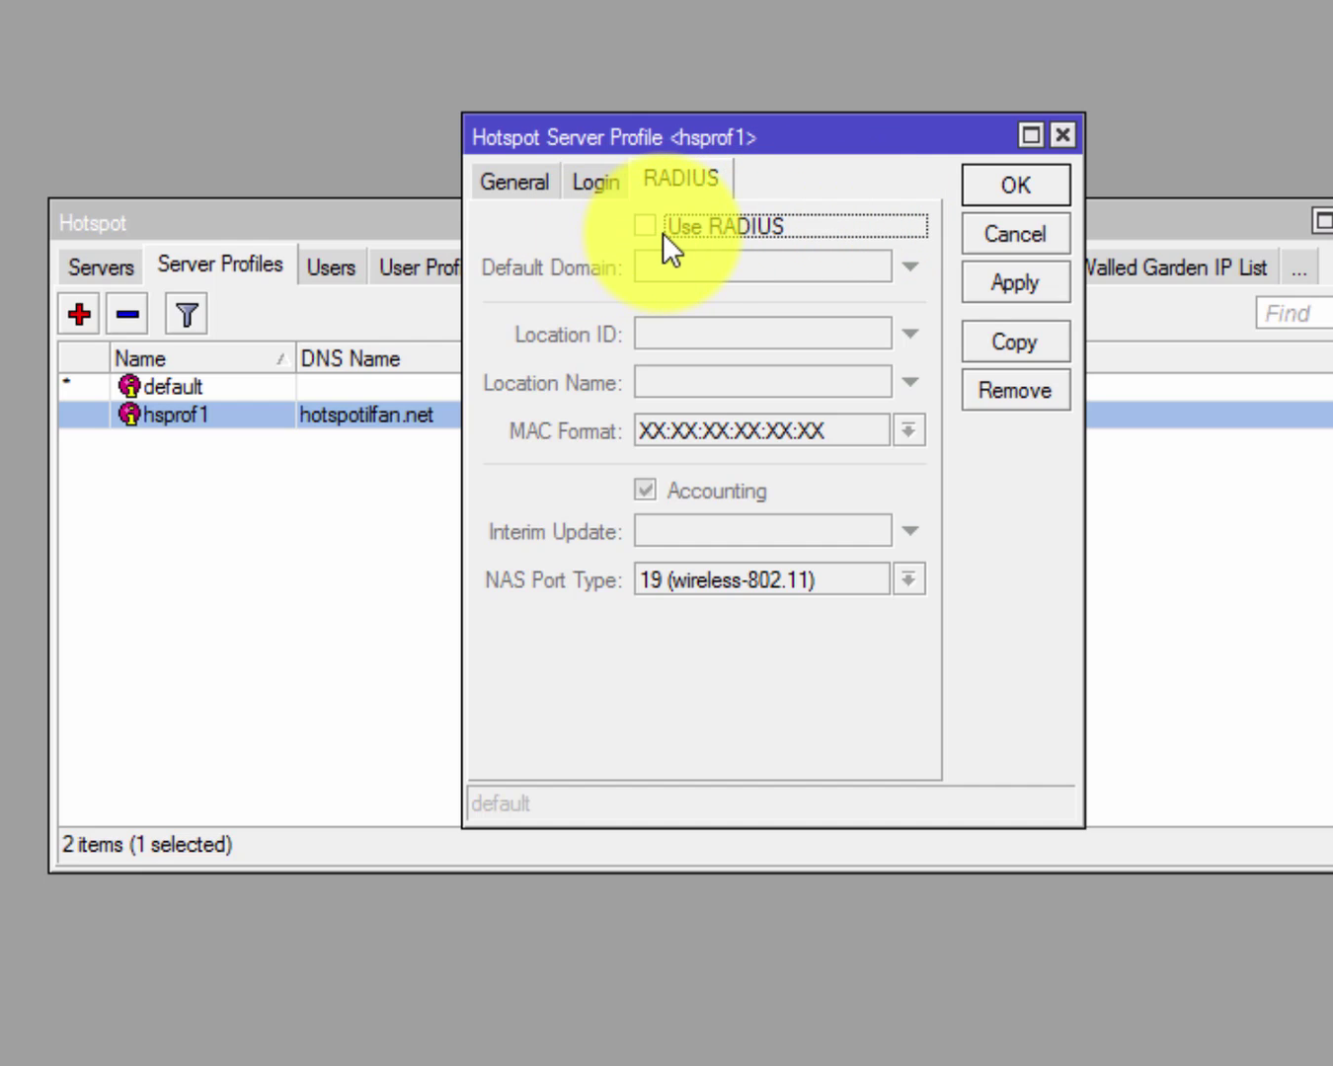
click(663, 232)
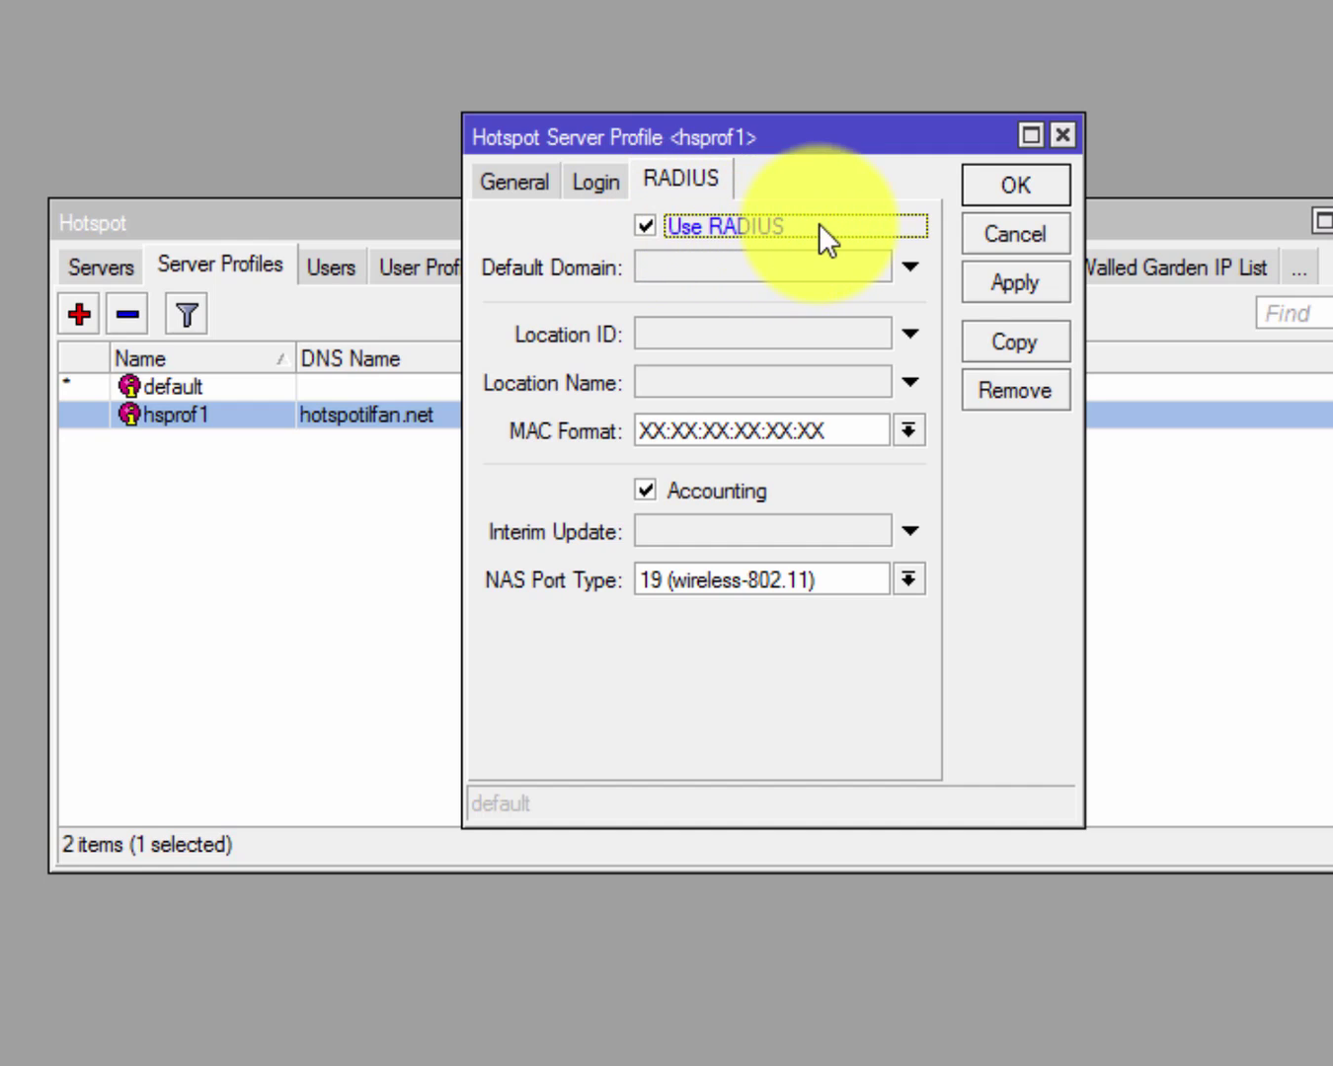
click(596, 182)
click(517, 181)
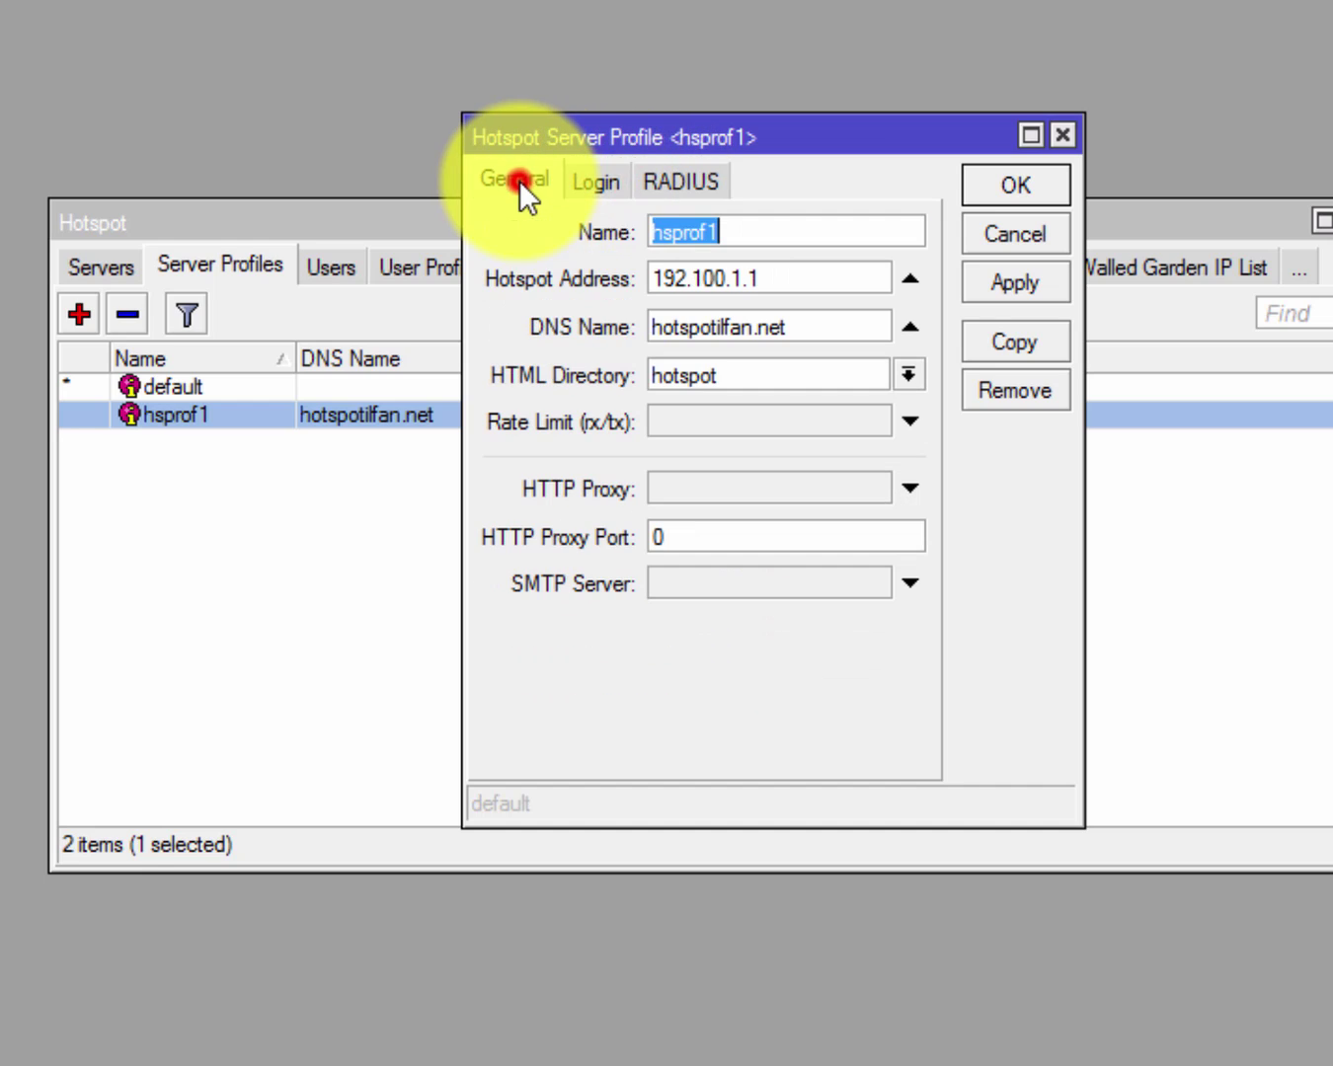
click(660, 181)
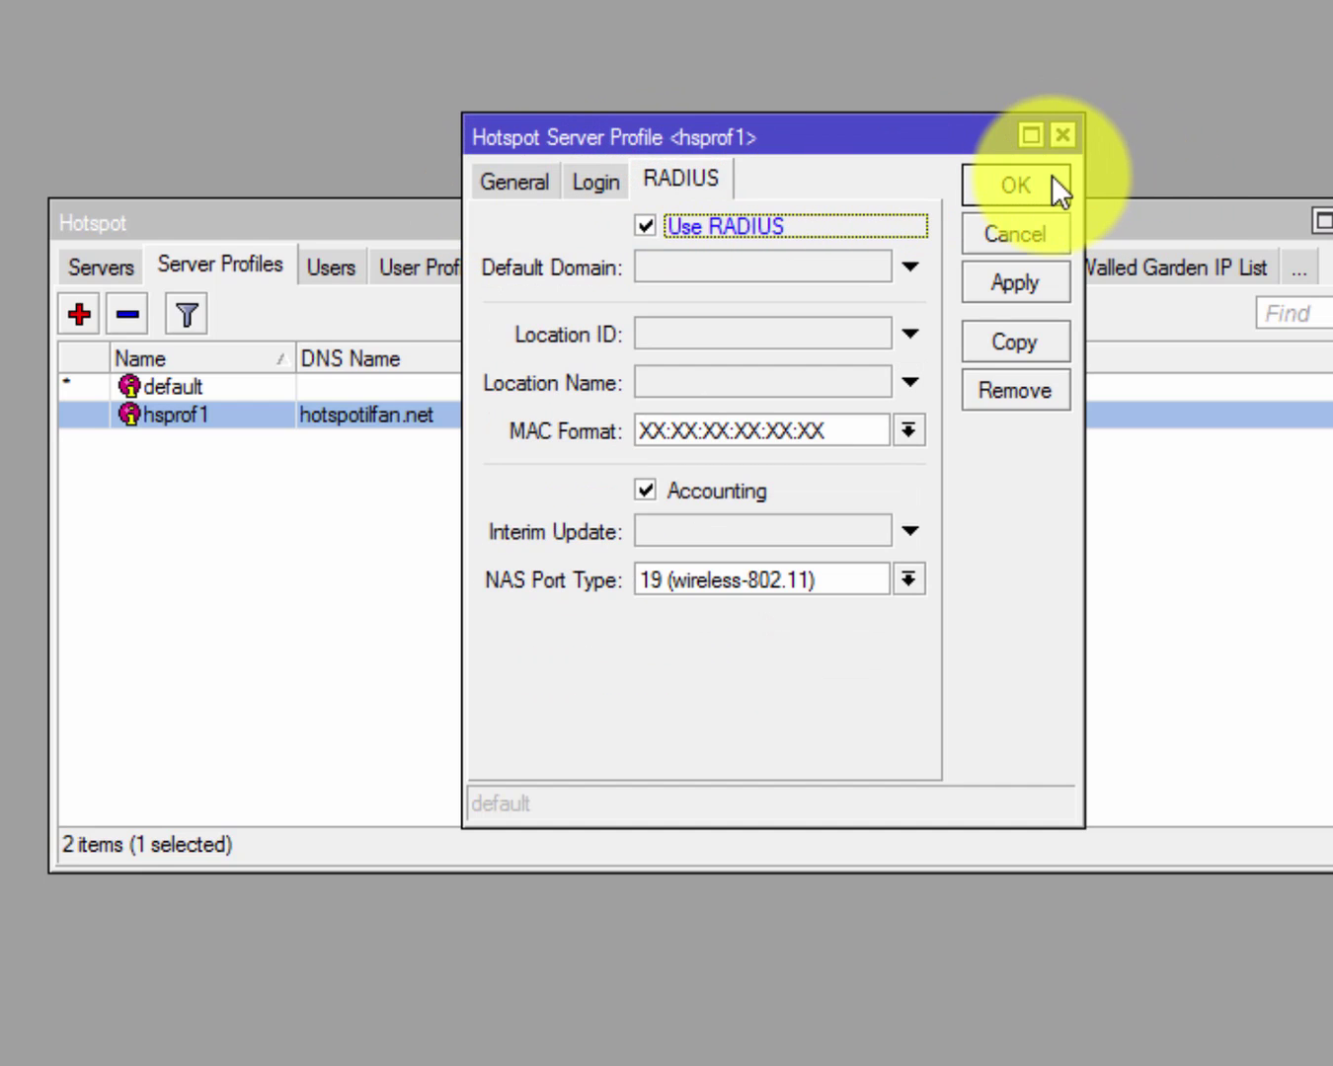
click(1046, 181)
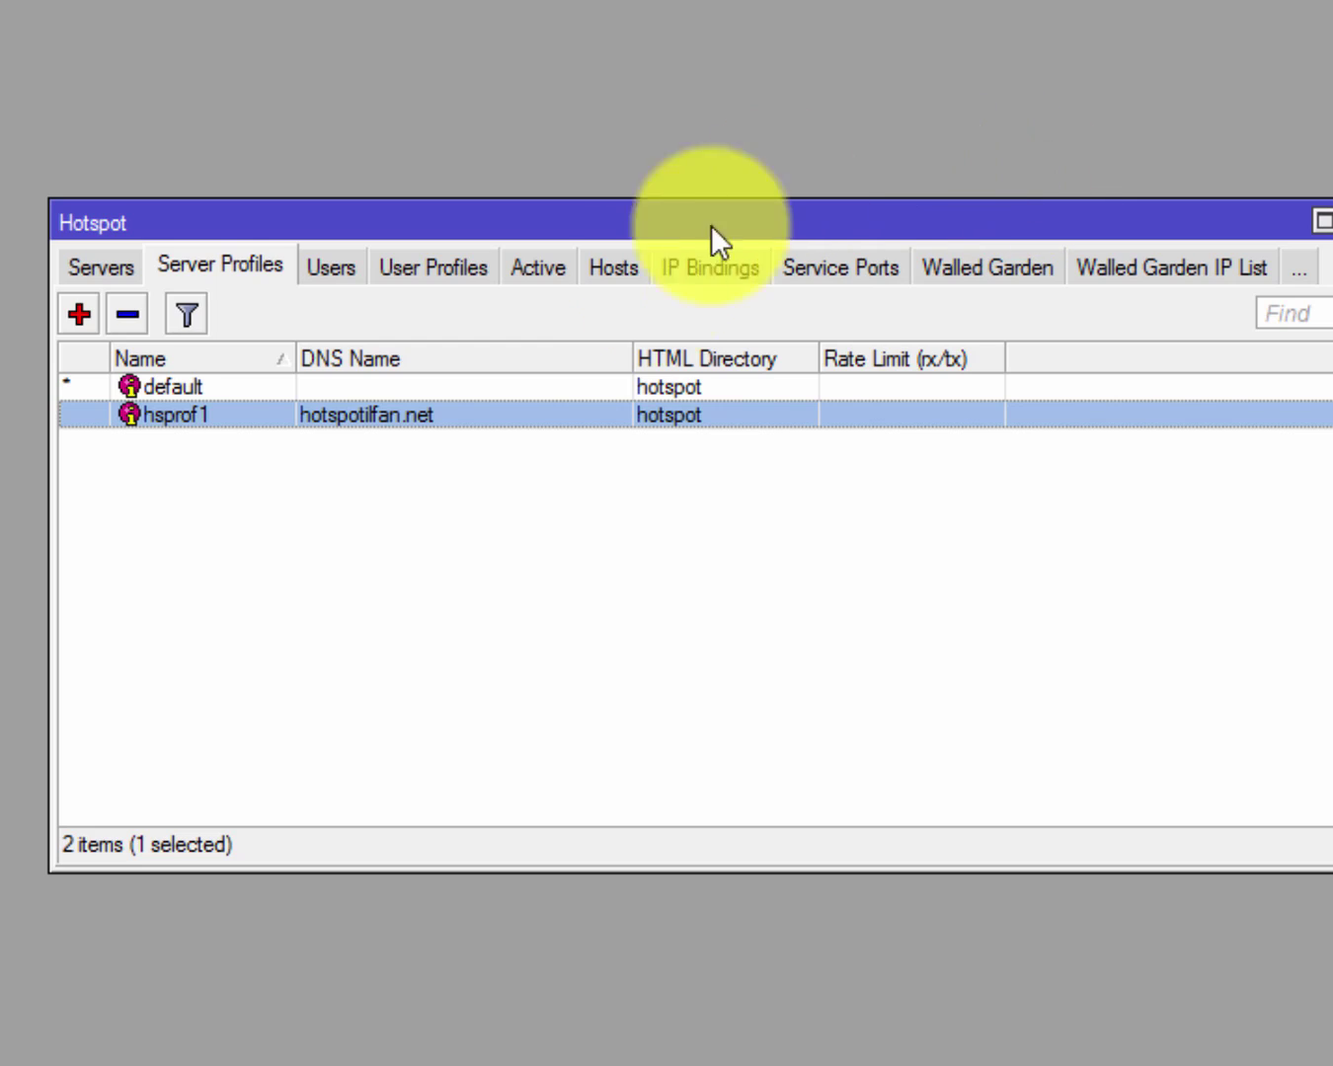
click(702, 614)
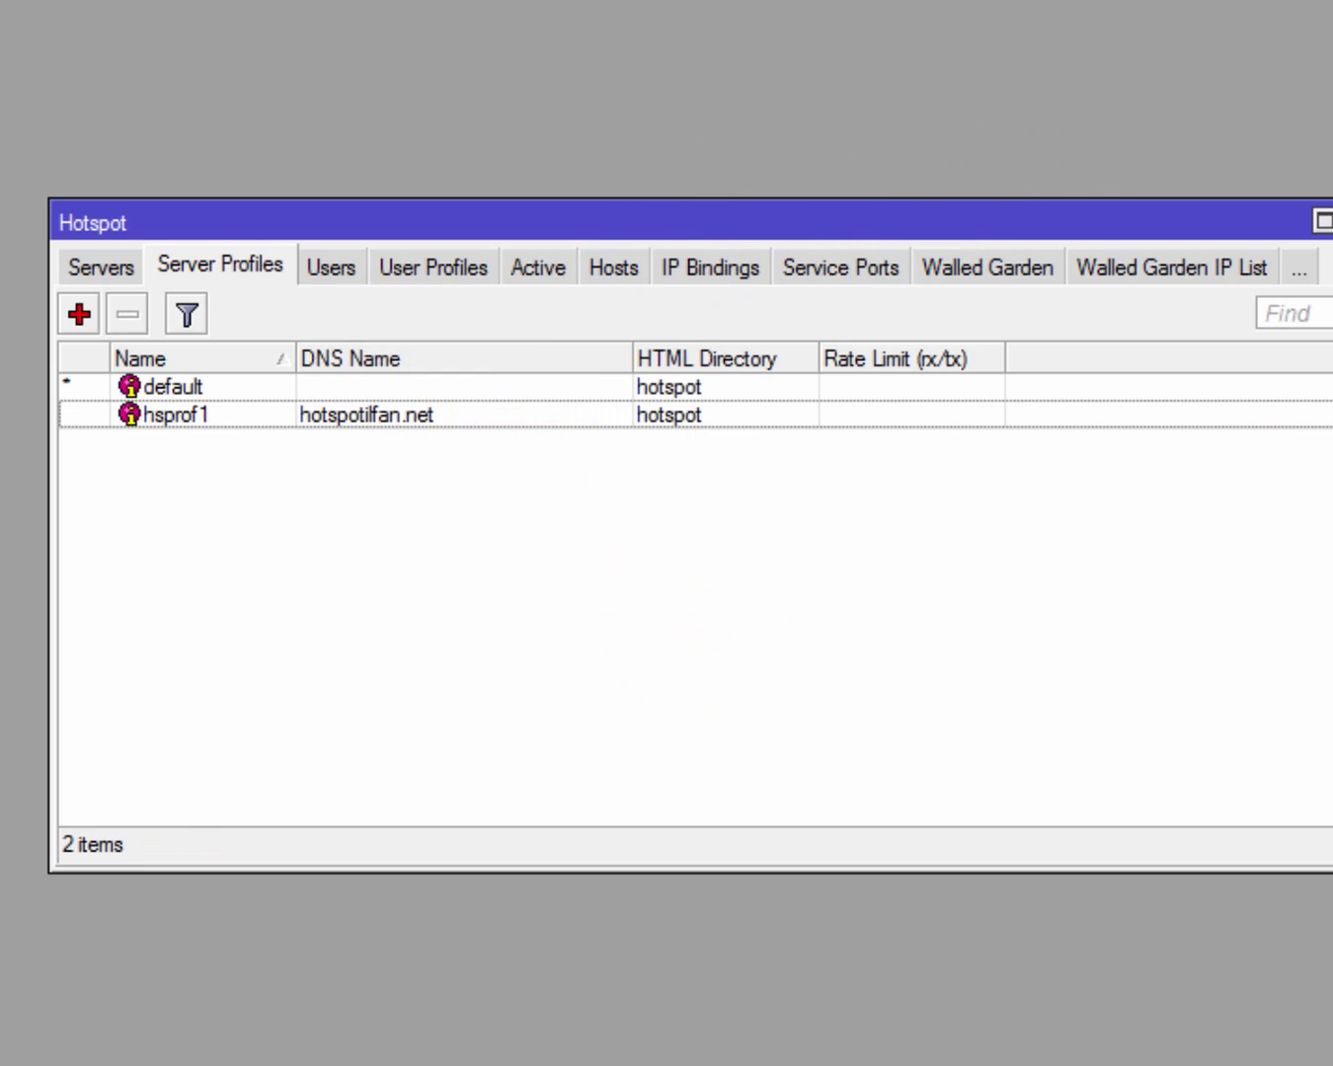
Glance at the User Manager page, then list the Hotspot window's five local users.
click(1294, 1018)
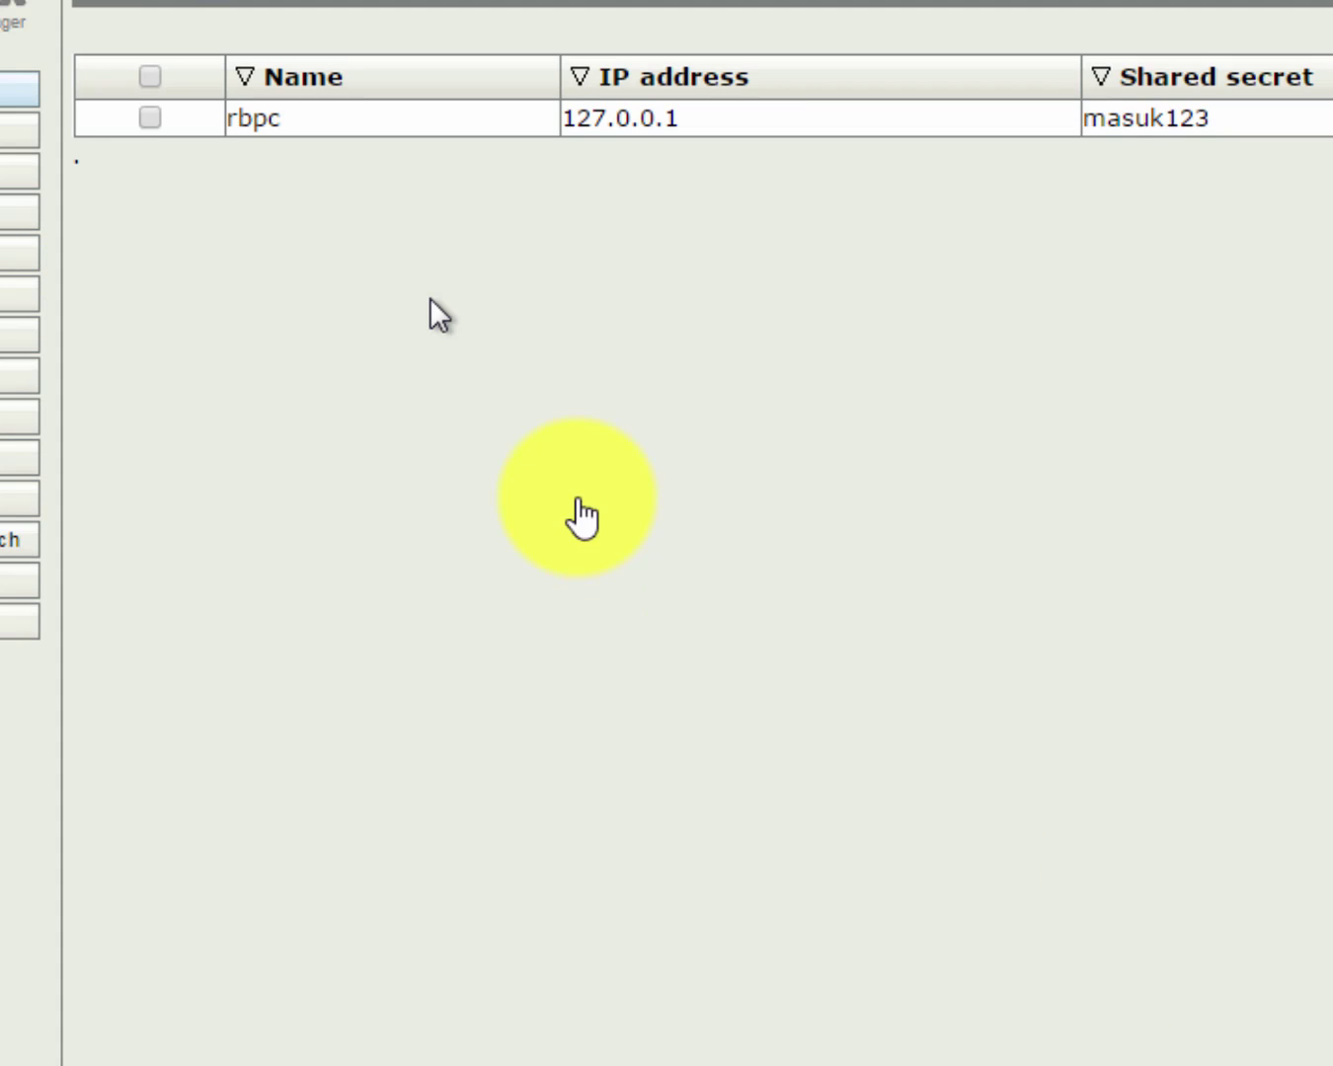
click(568, 485)
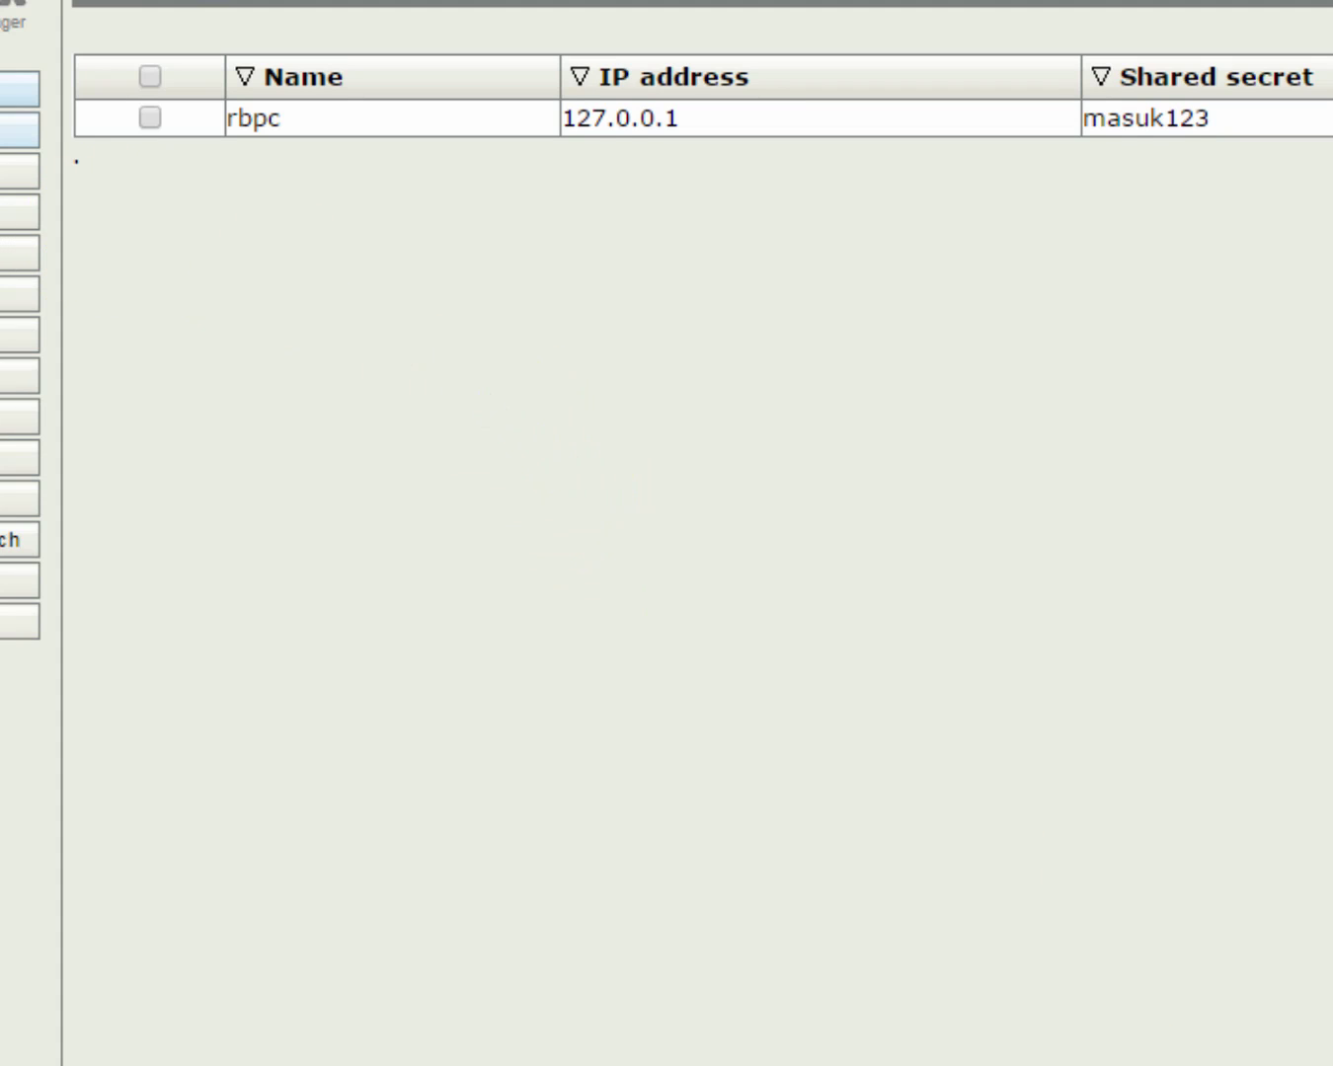
click(411, 330)
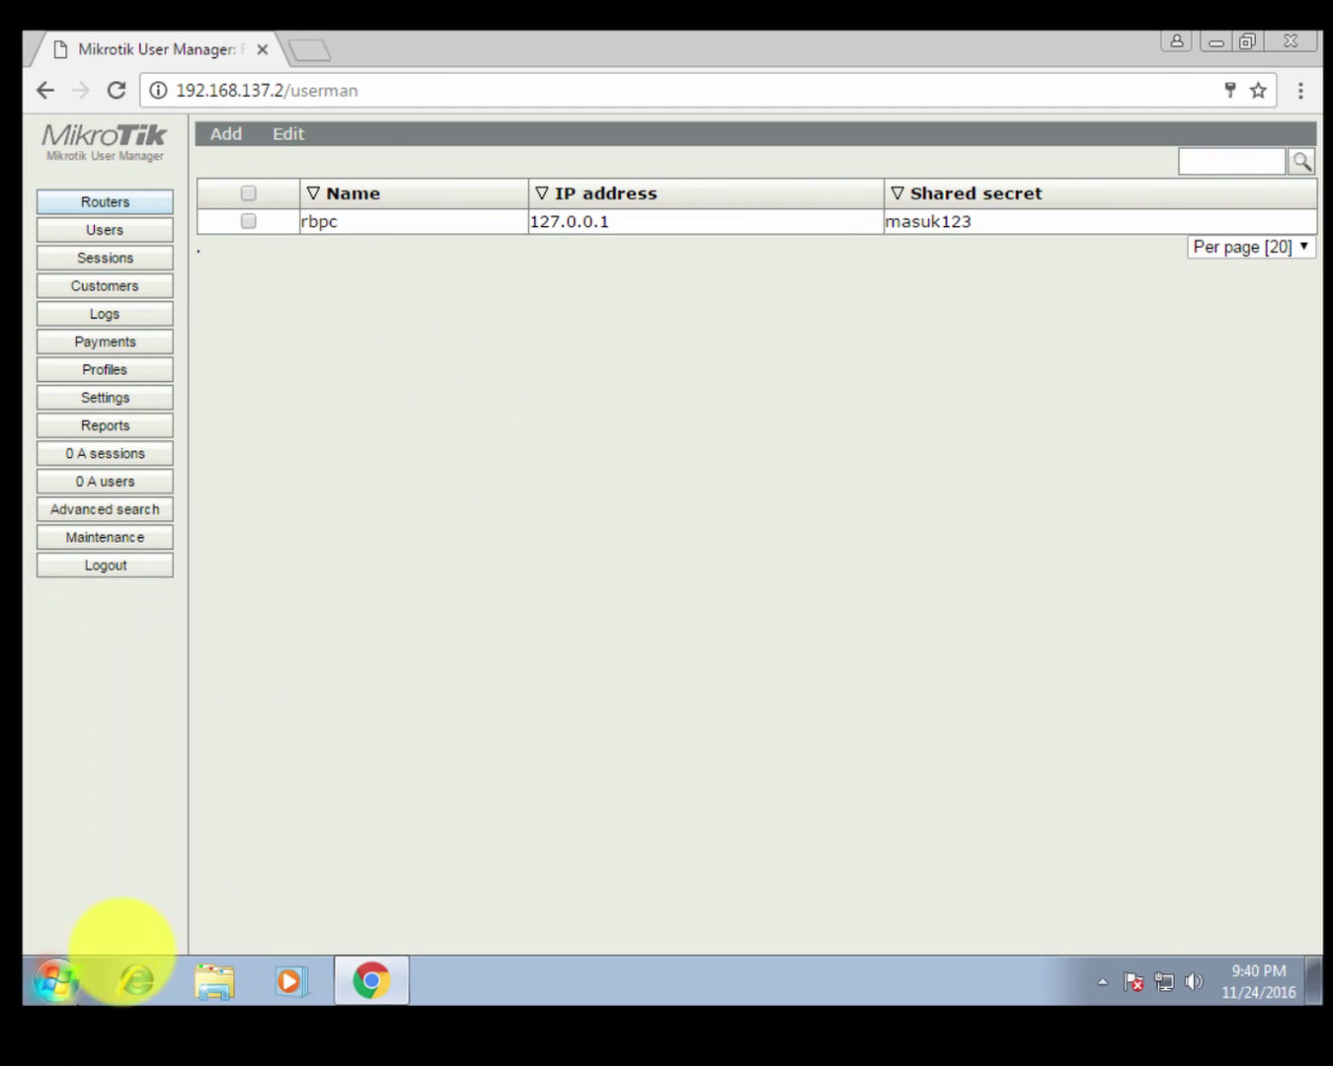
click(373, 675)
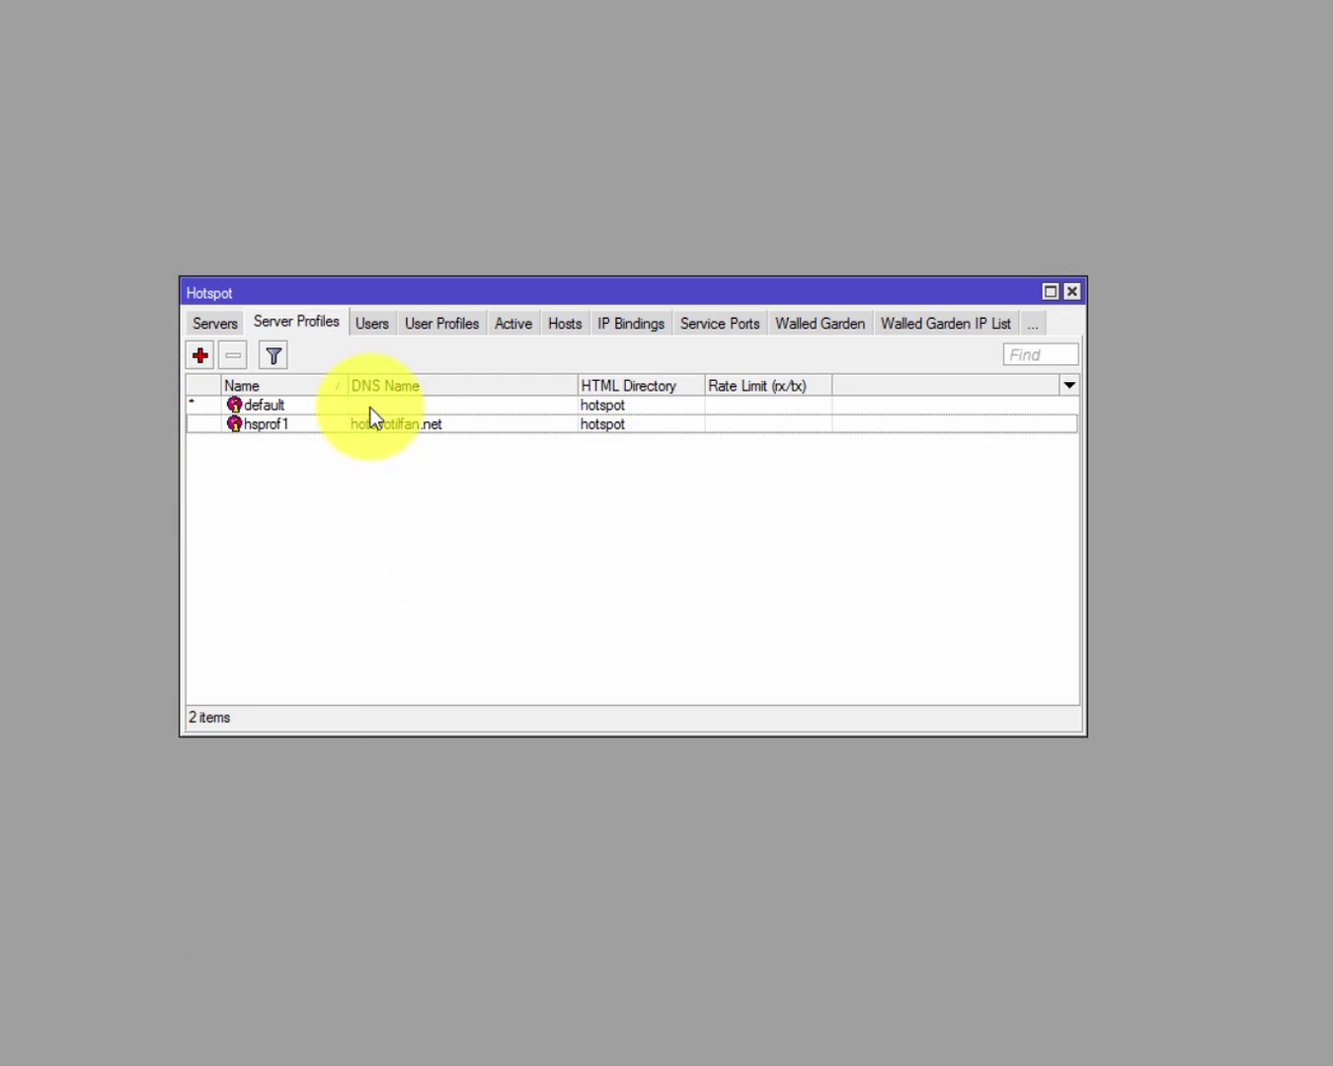
click(366, 331)
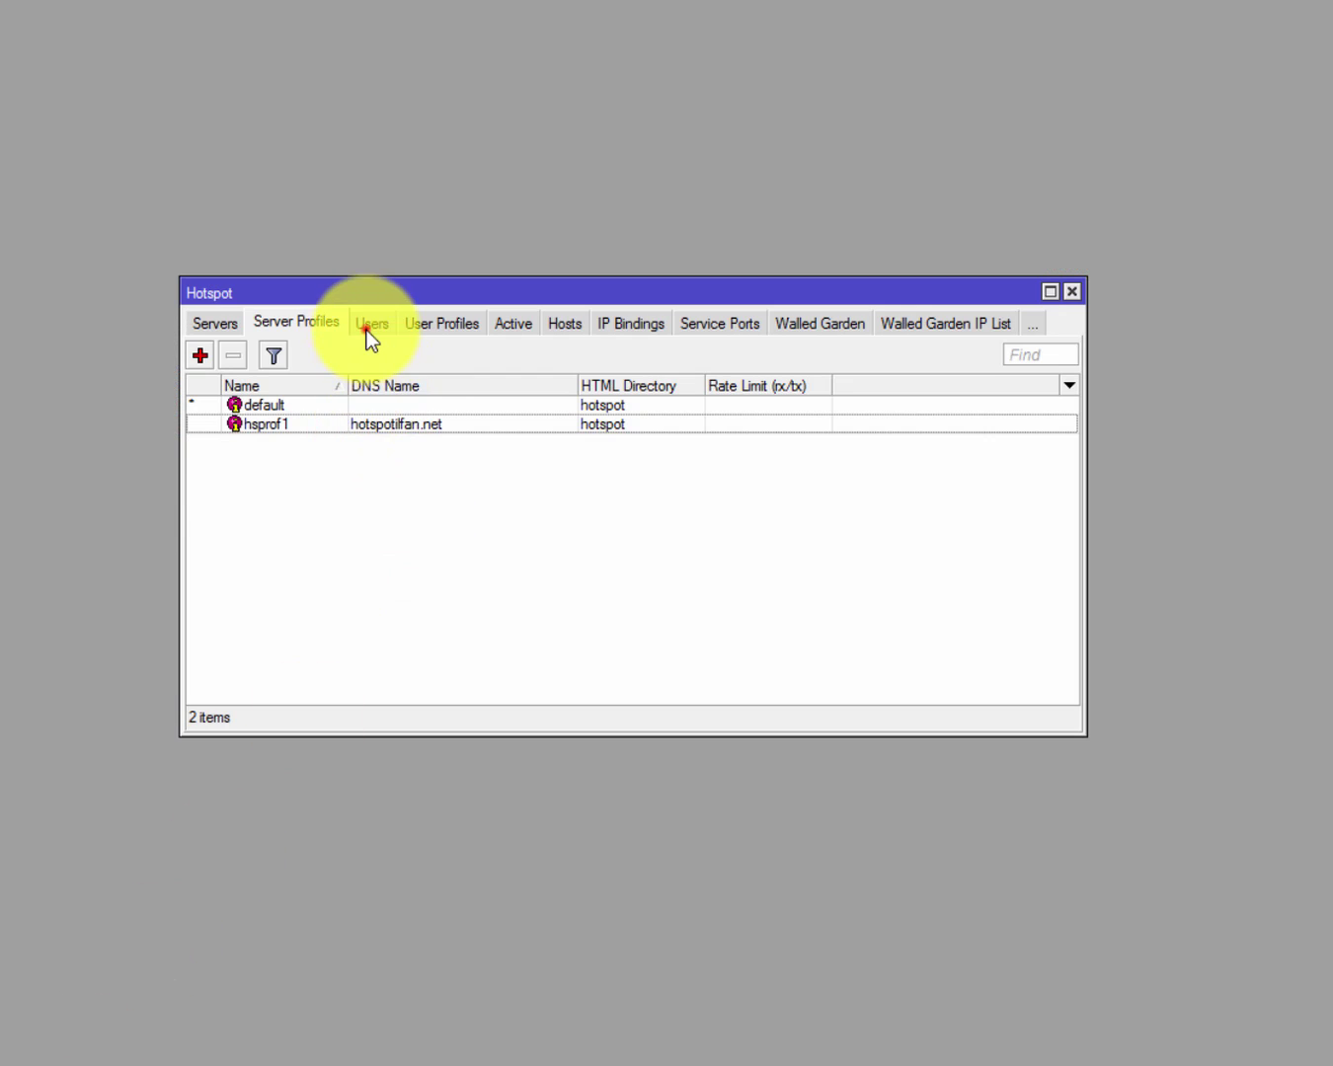
click(358, 587)
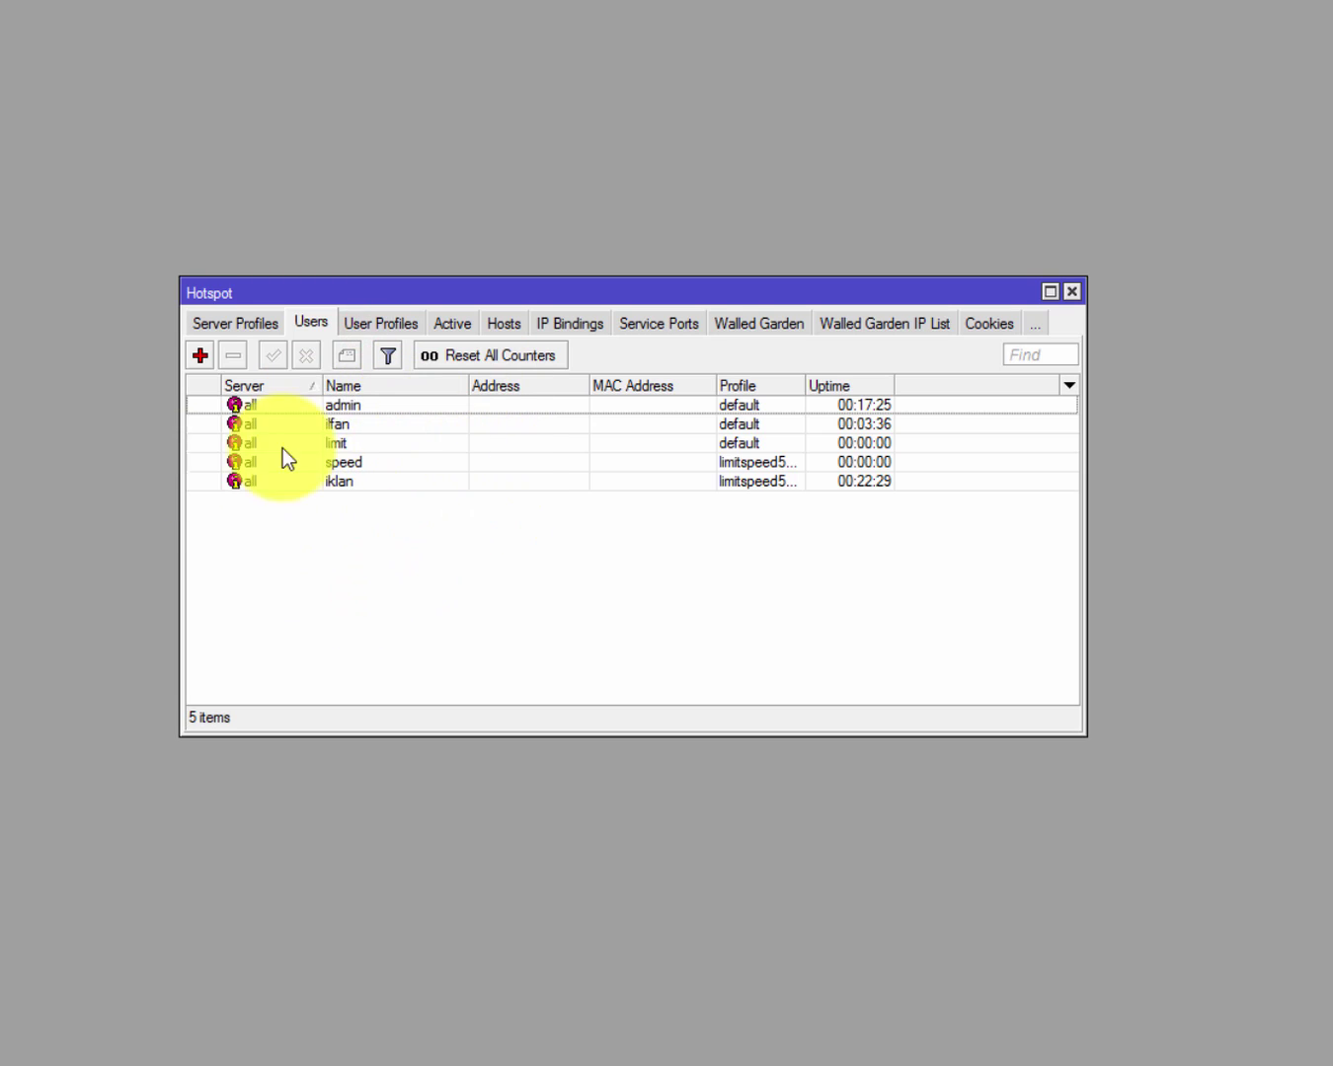
click(572, 599)
Back in the Windows 7 browser, go from Users to User Manager's empty Profiles page.
mouse_move(992, 1058)
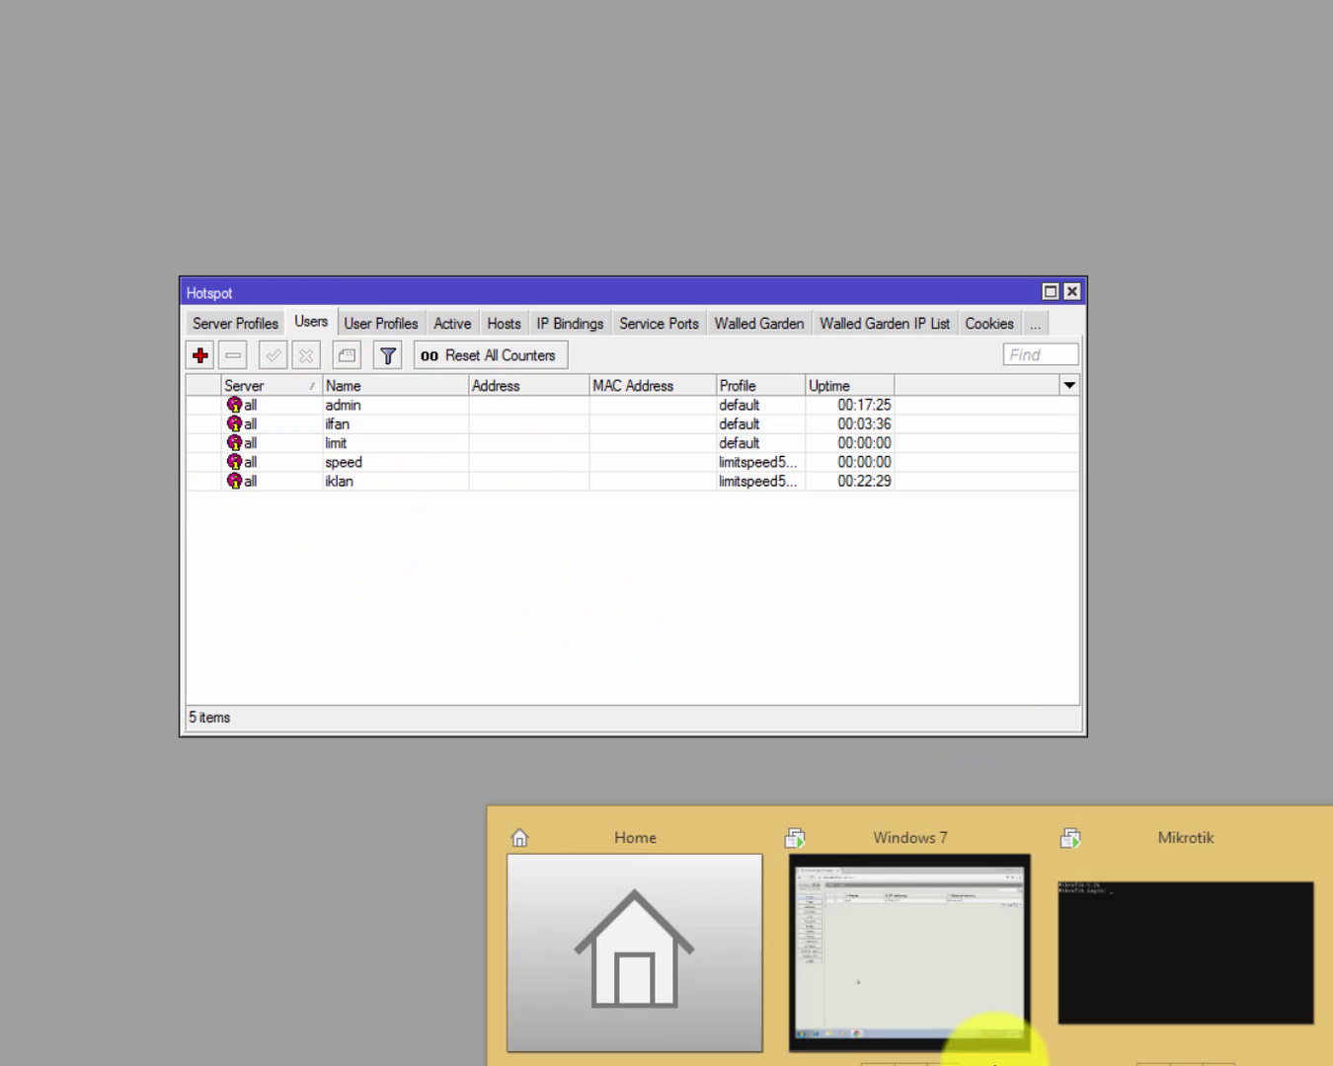
click(966, 926)
click(574, 395)
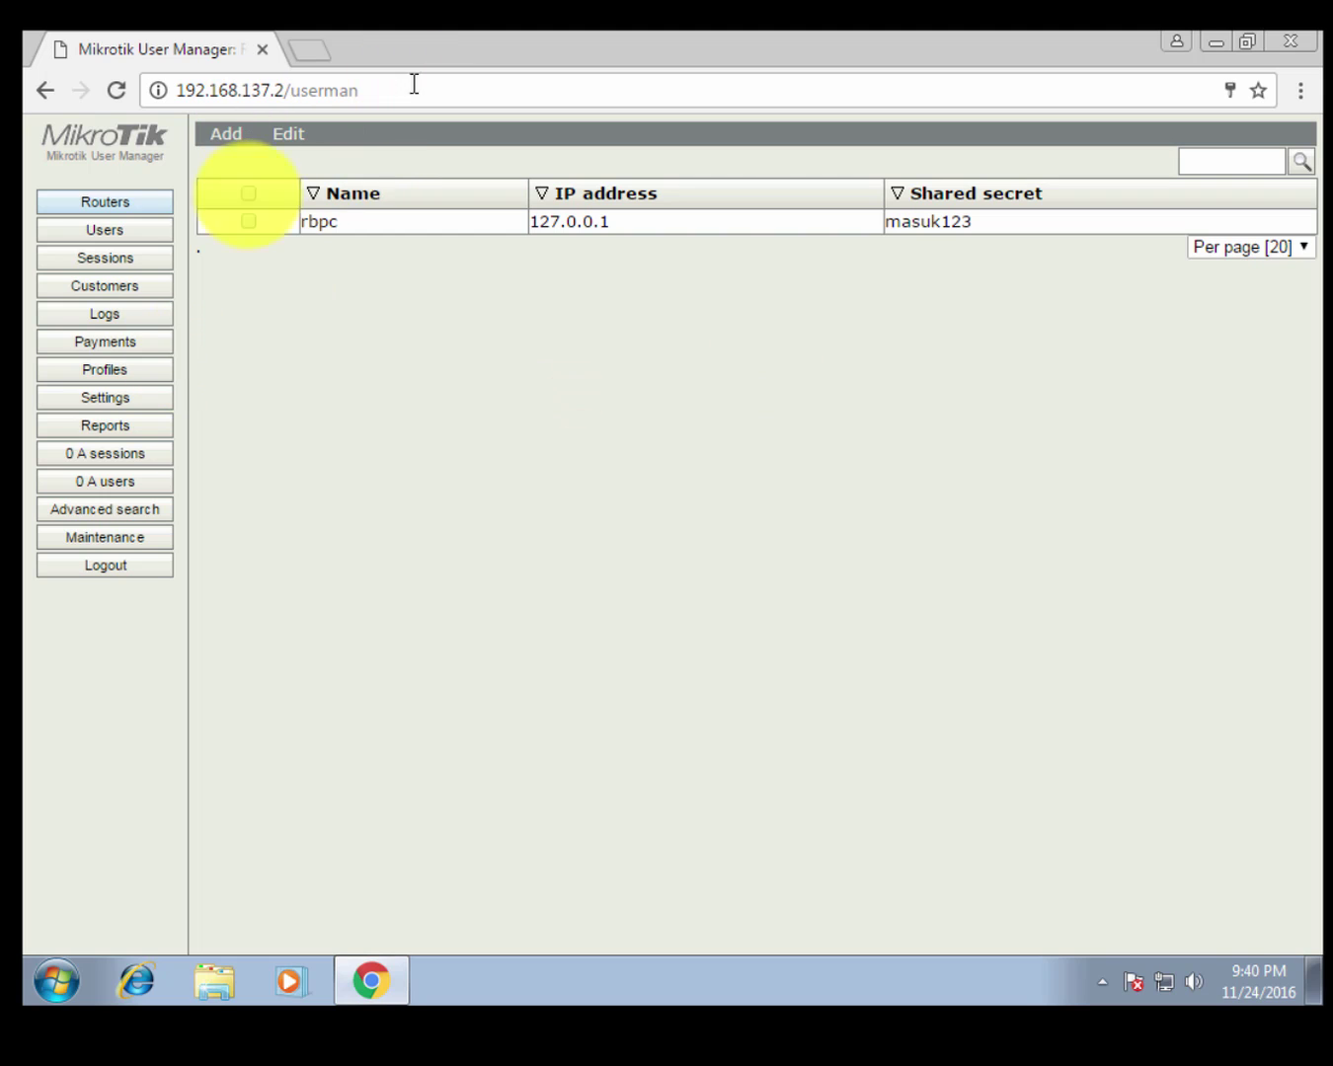
click(157, 226)
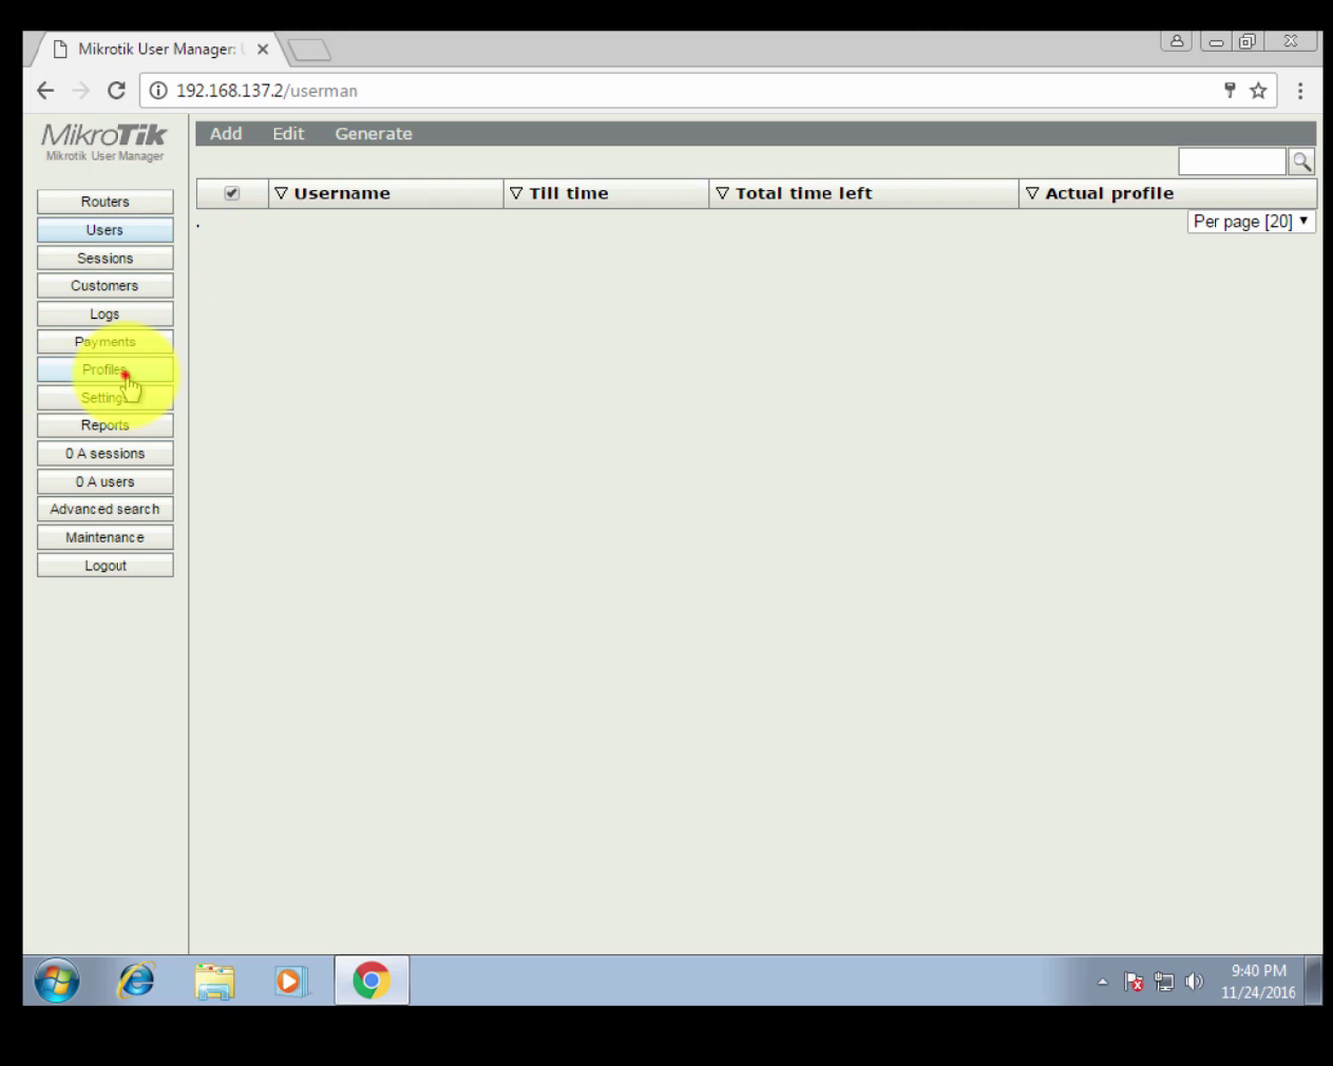
click(125, 374)
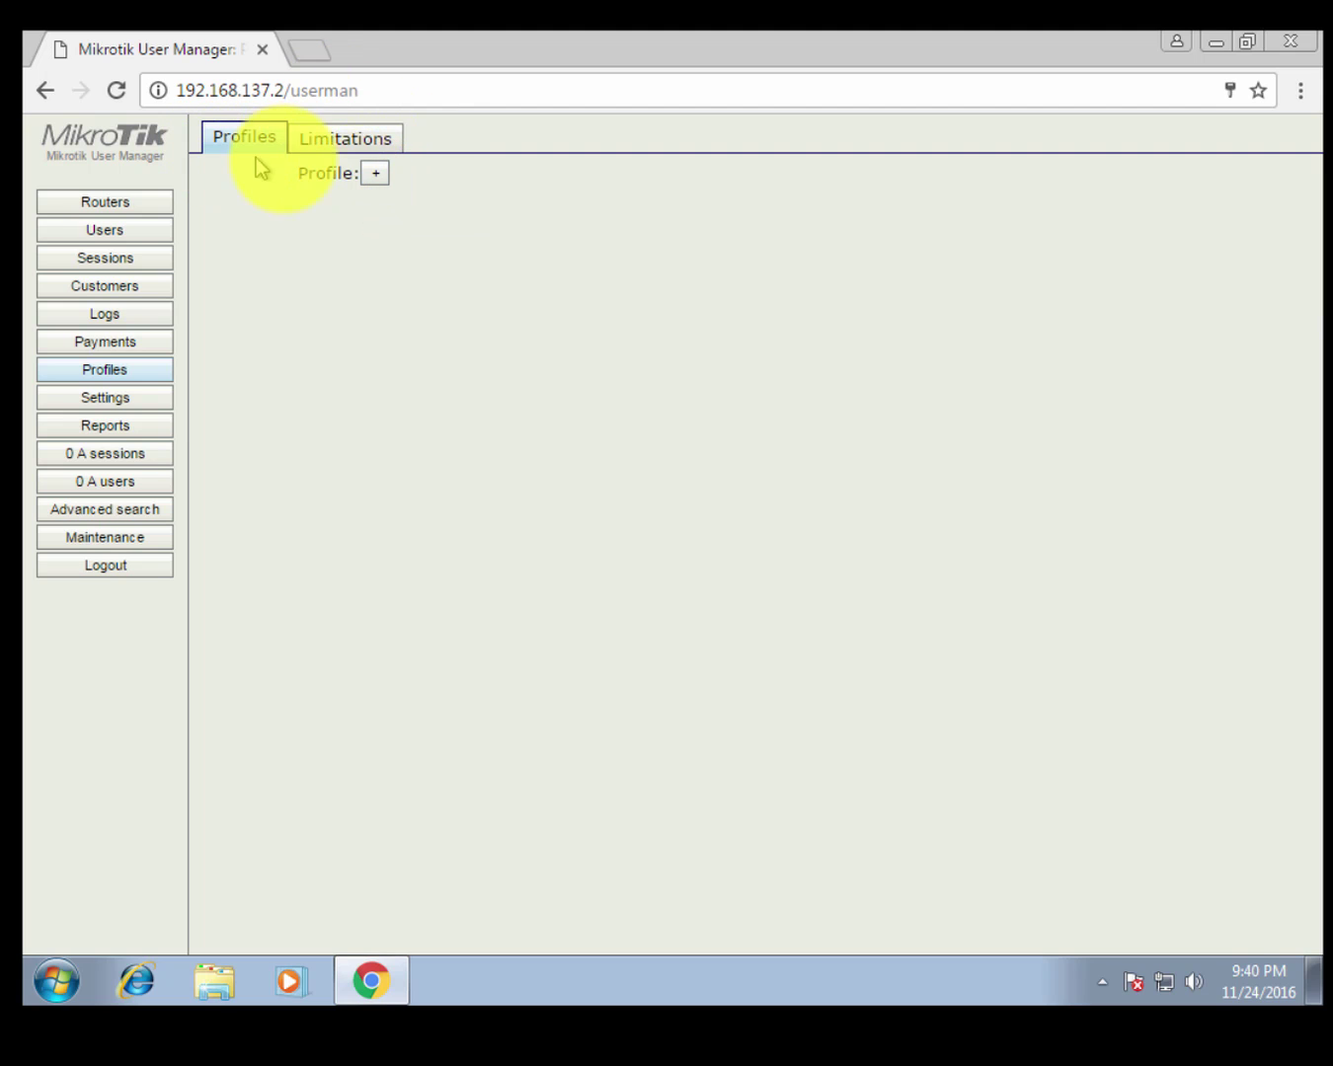
Create the profile 'full' and review its unlimited validity and owner fields.
click(373, 175)
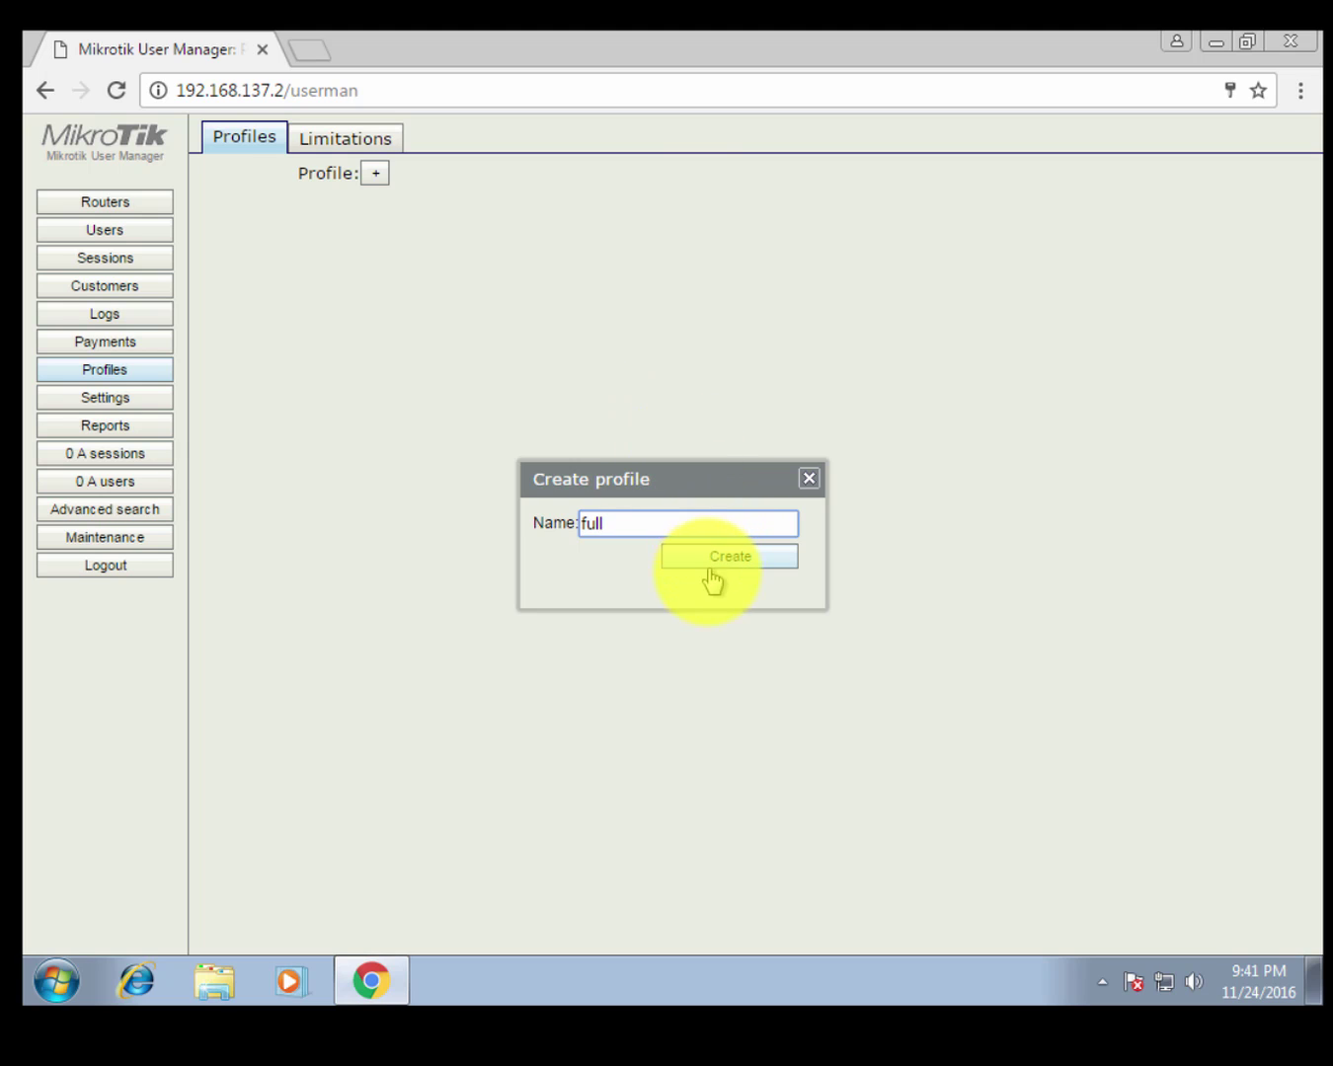
drag(622, 526, 562, 525)
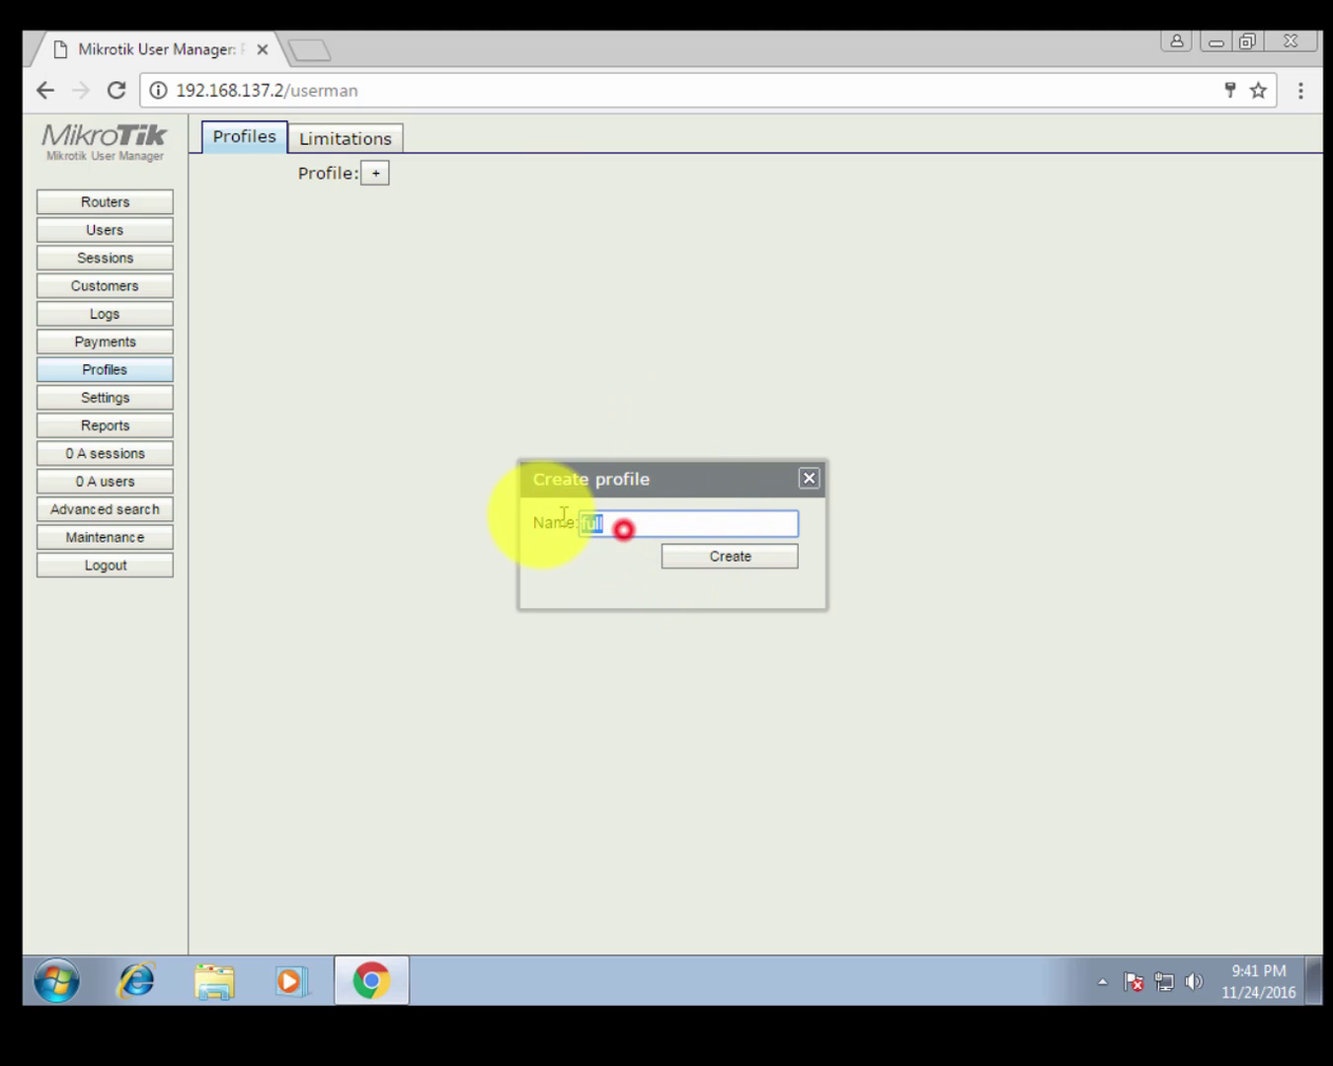
click(726, 560)
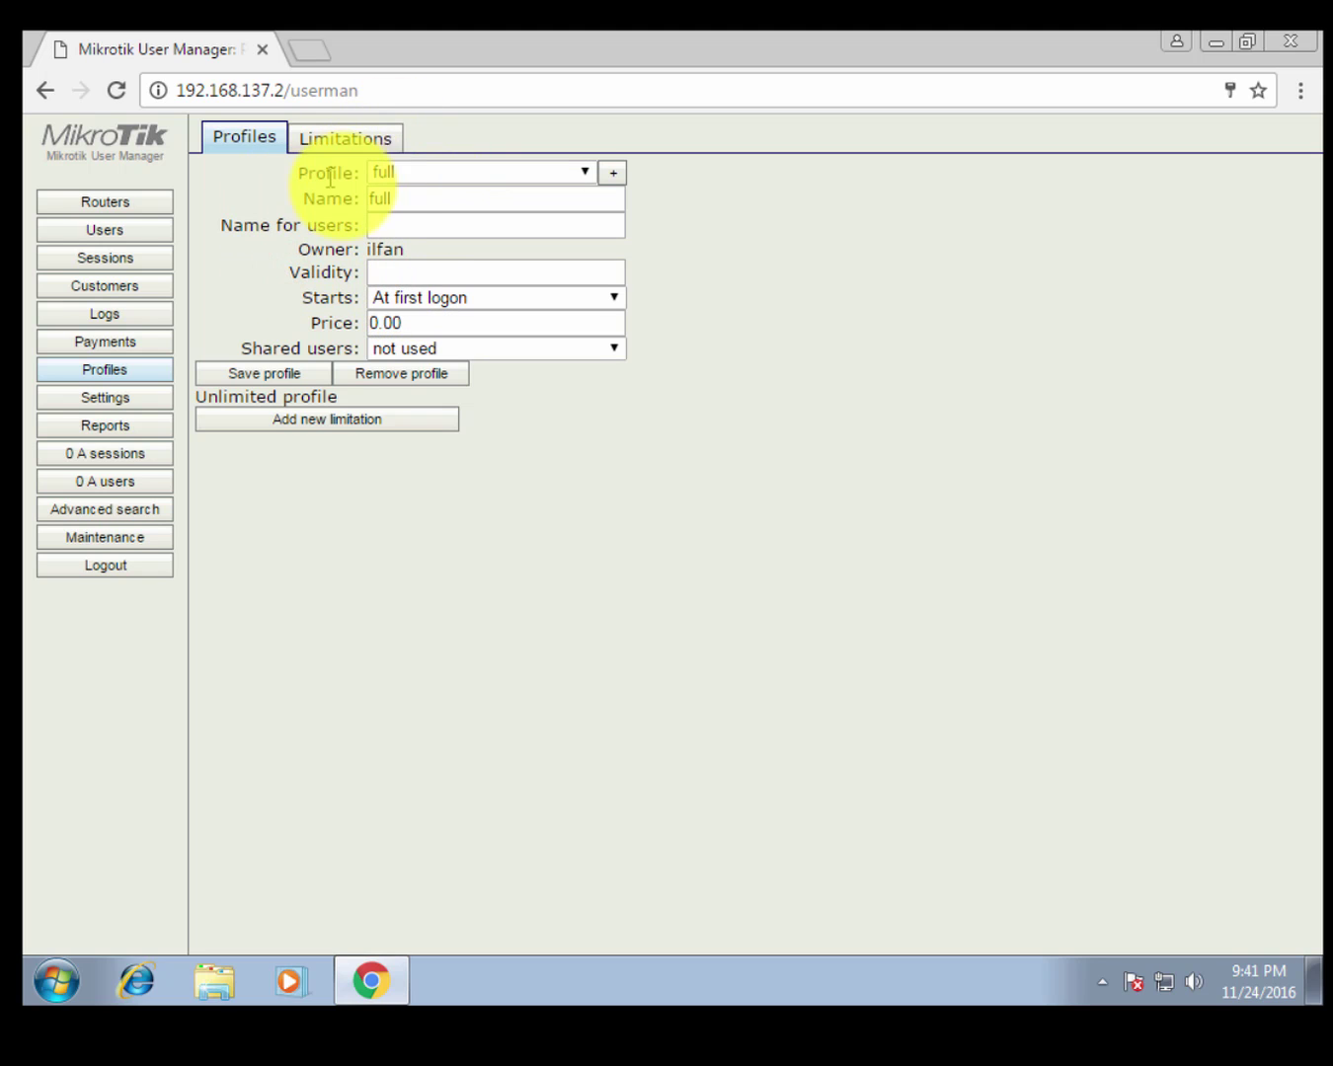
drag(338, 399, 196, 396)
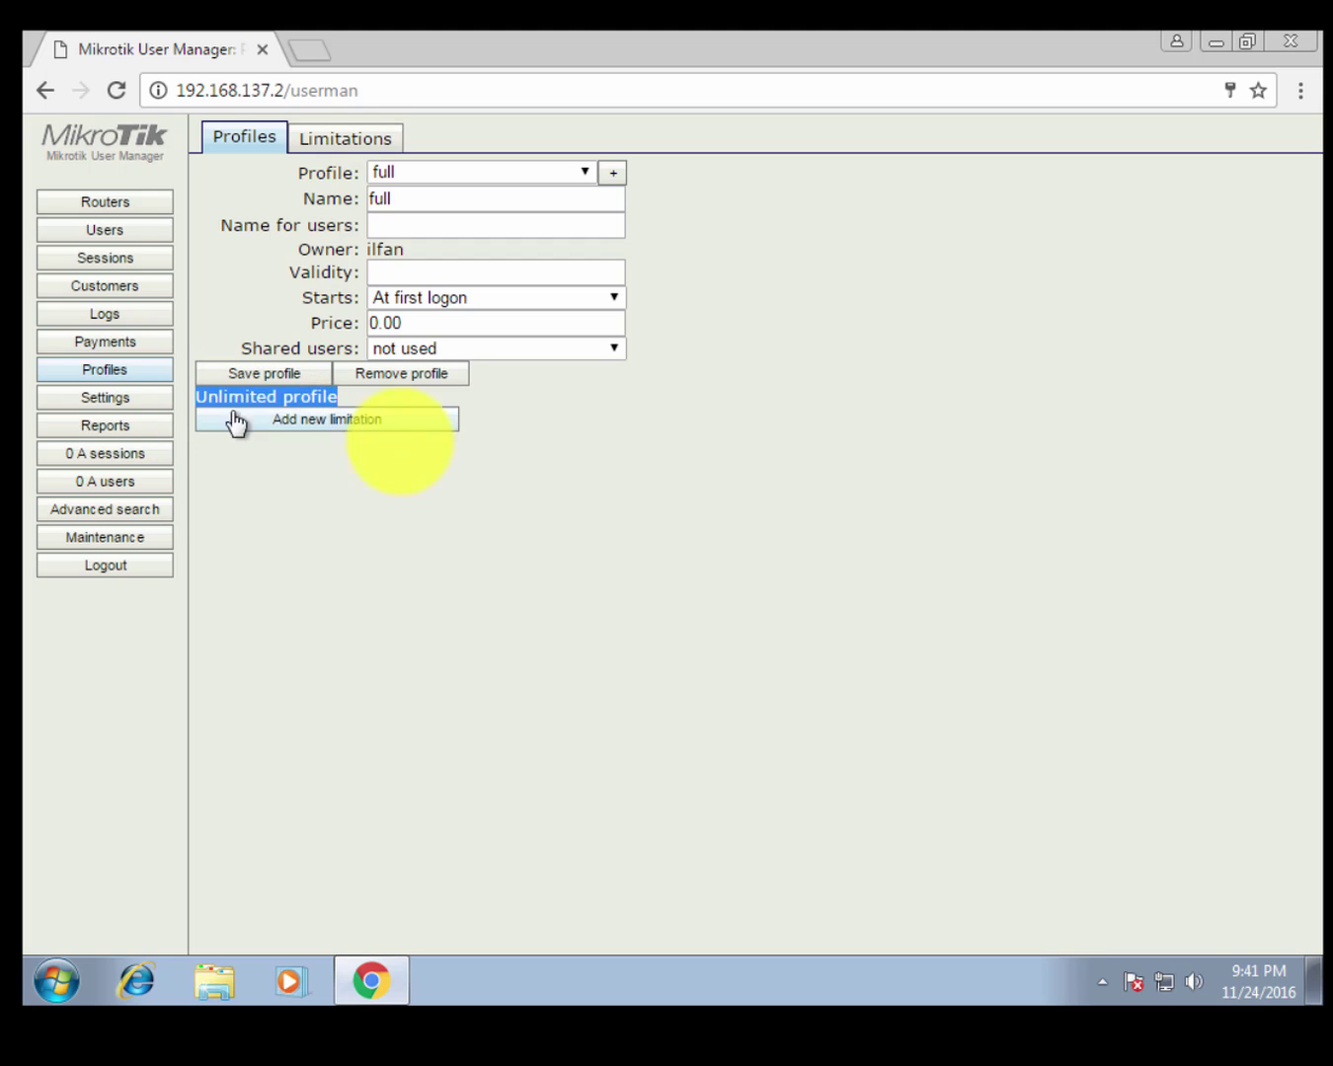
click(574, 490)
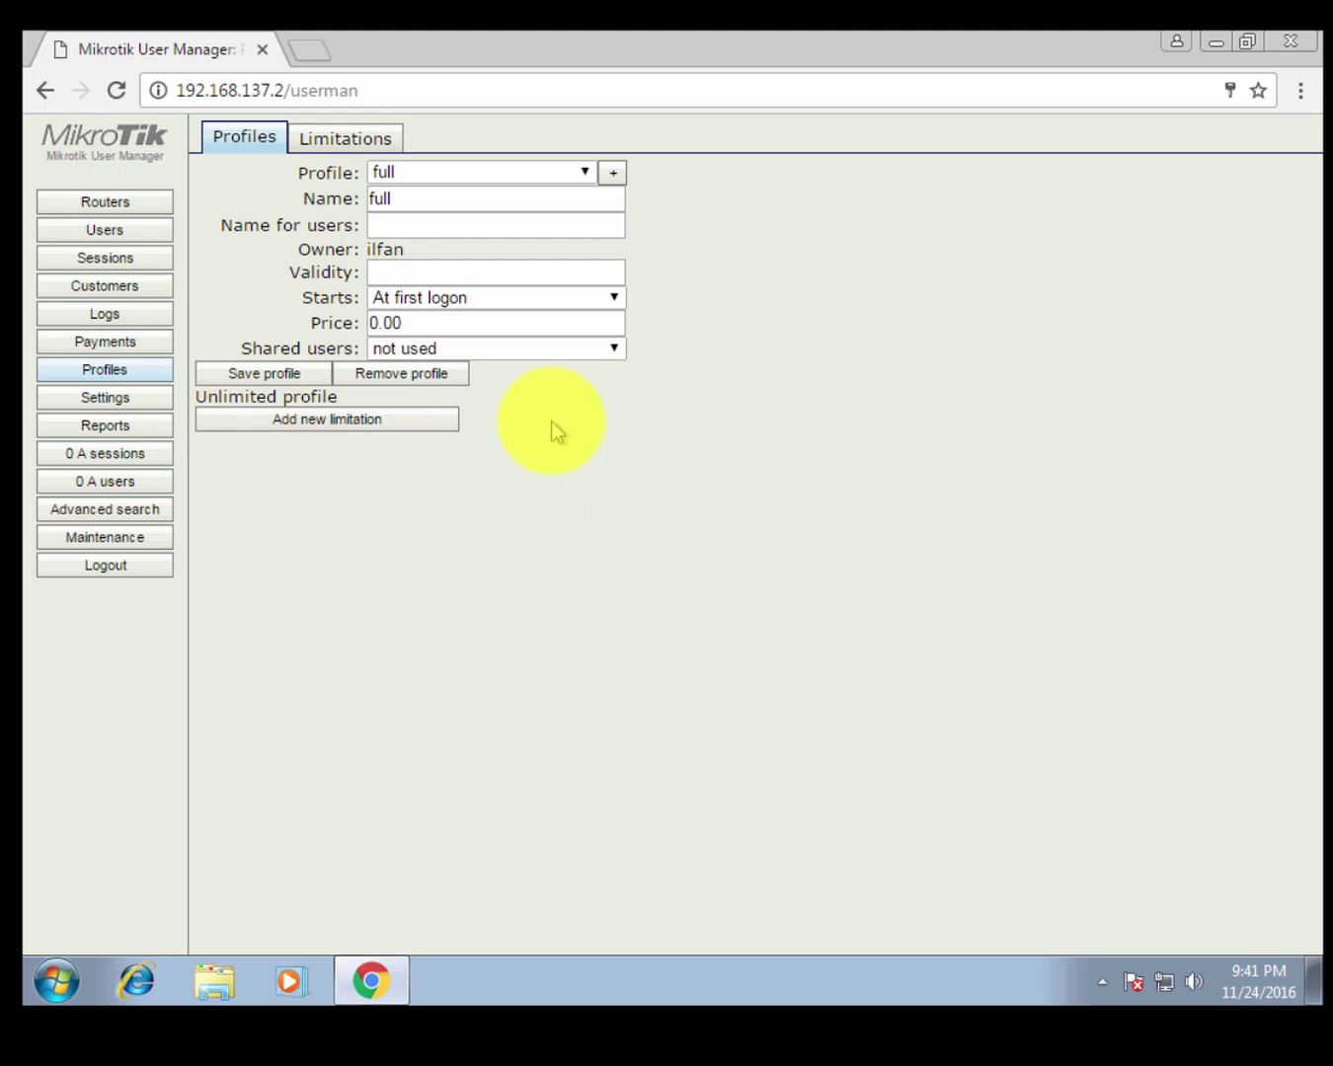
click(372, 247)
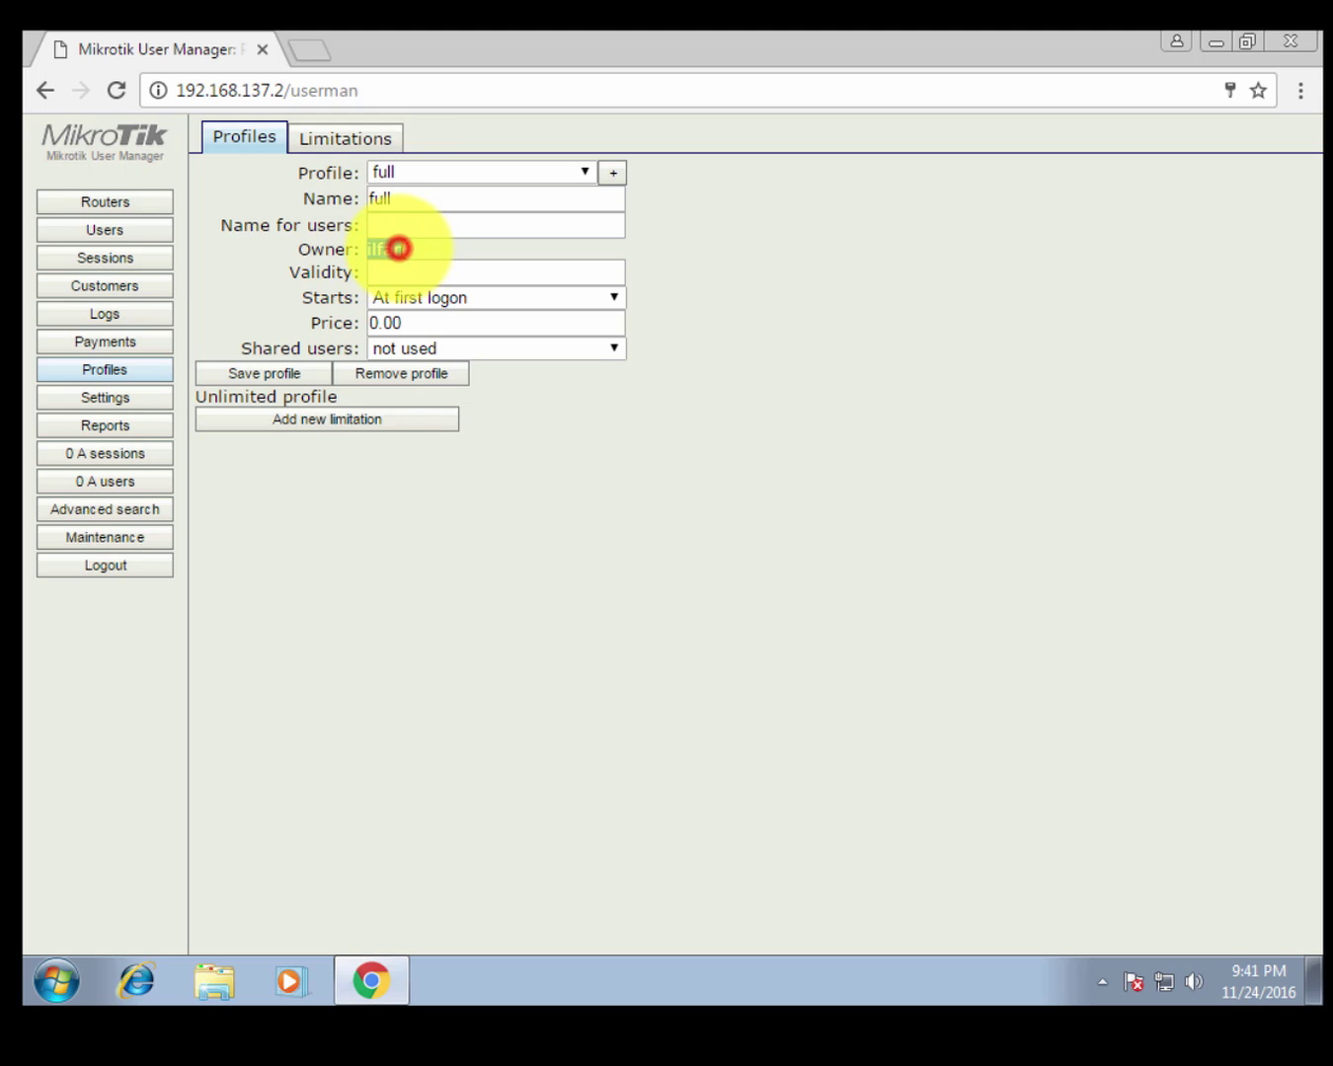
click(638, 368)
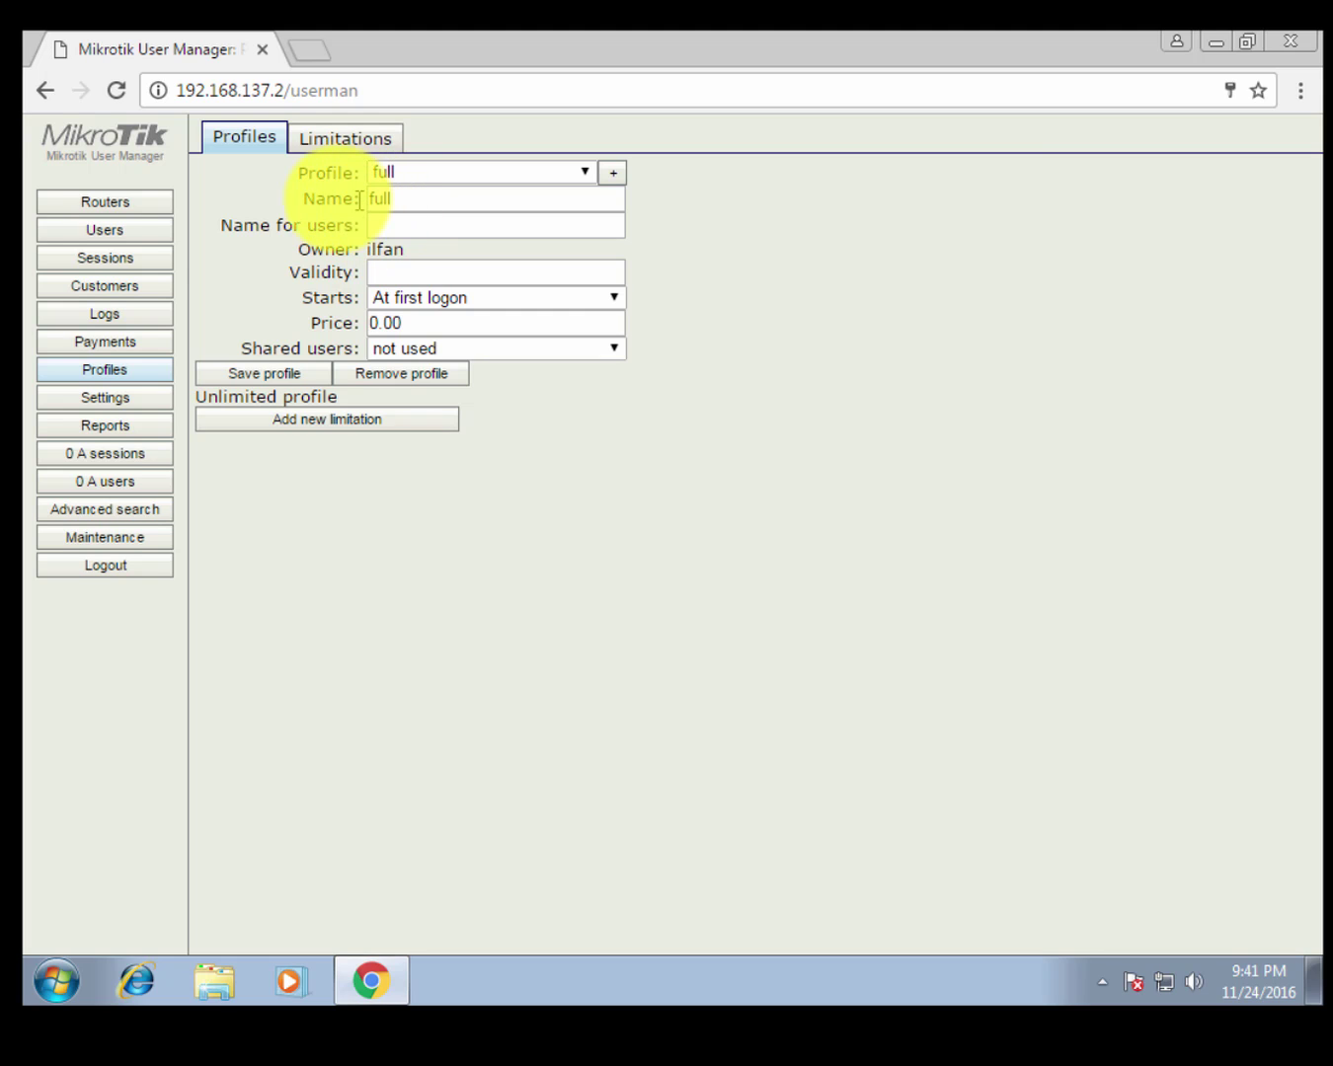
From the Users list, start a batch add and set the number of users to 3.
click(131, 229)
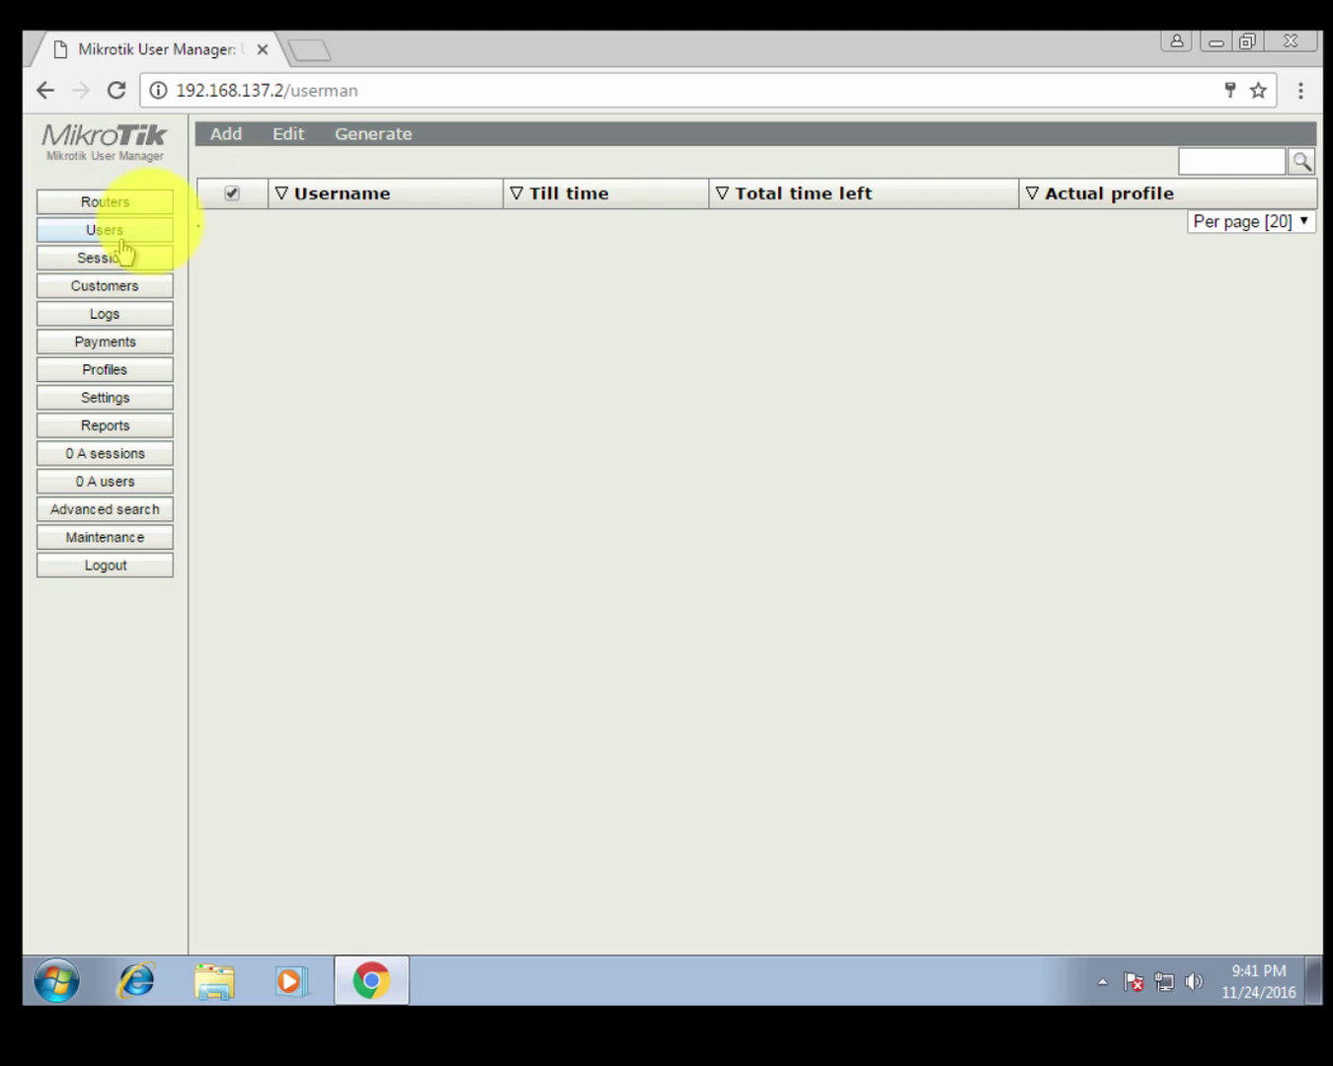
click(218, 143)
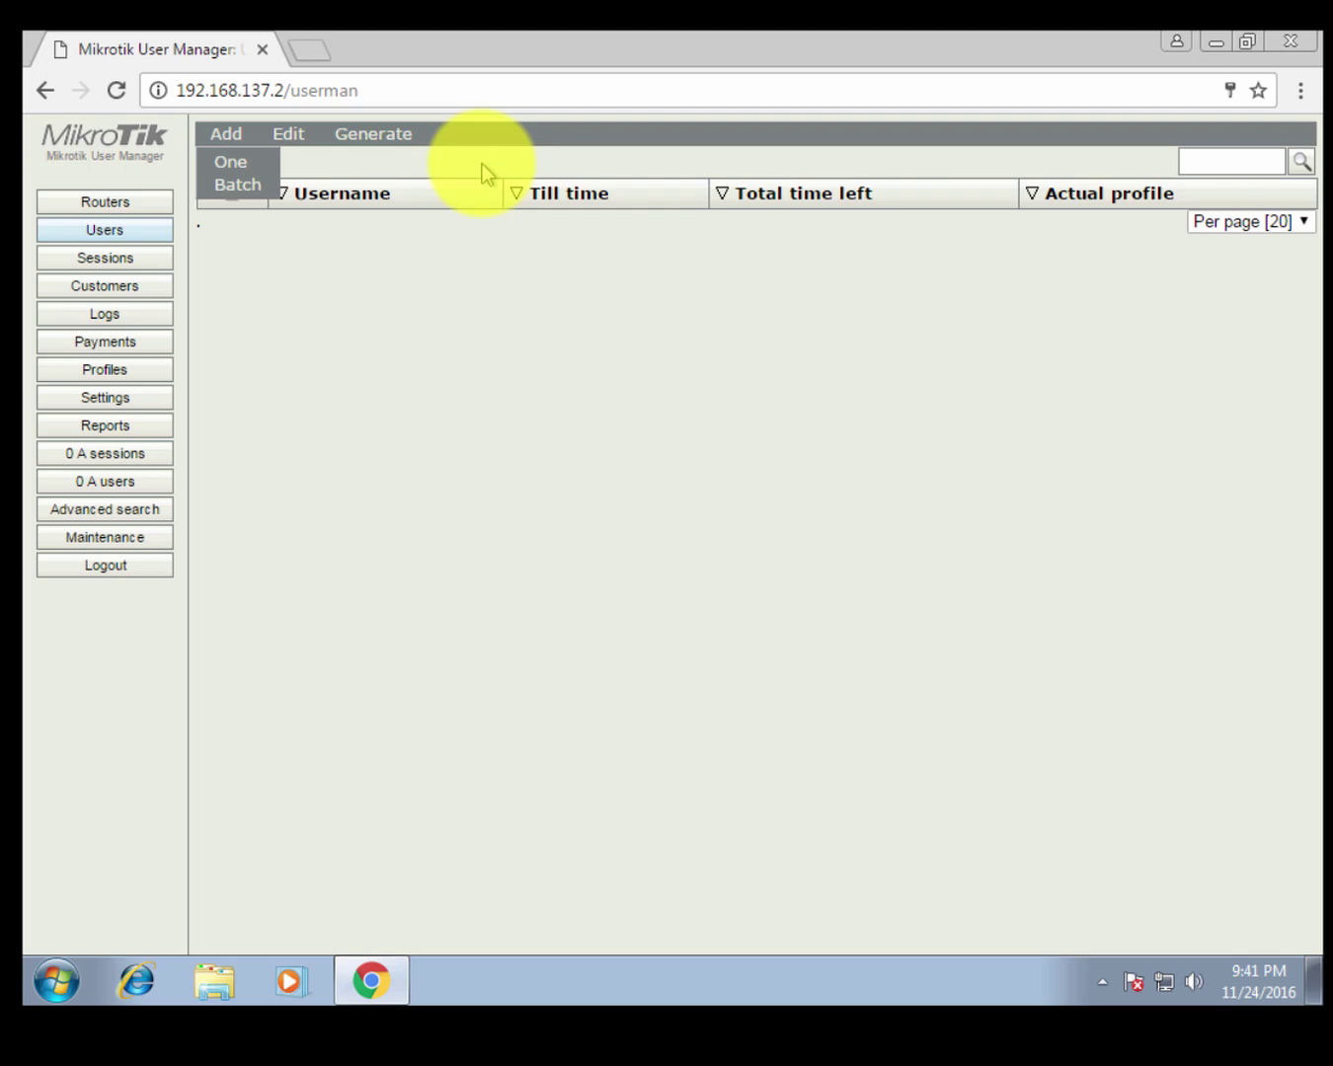
click(240, 187)
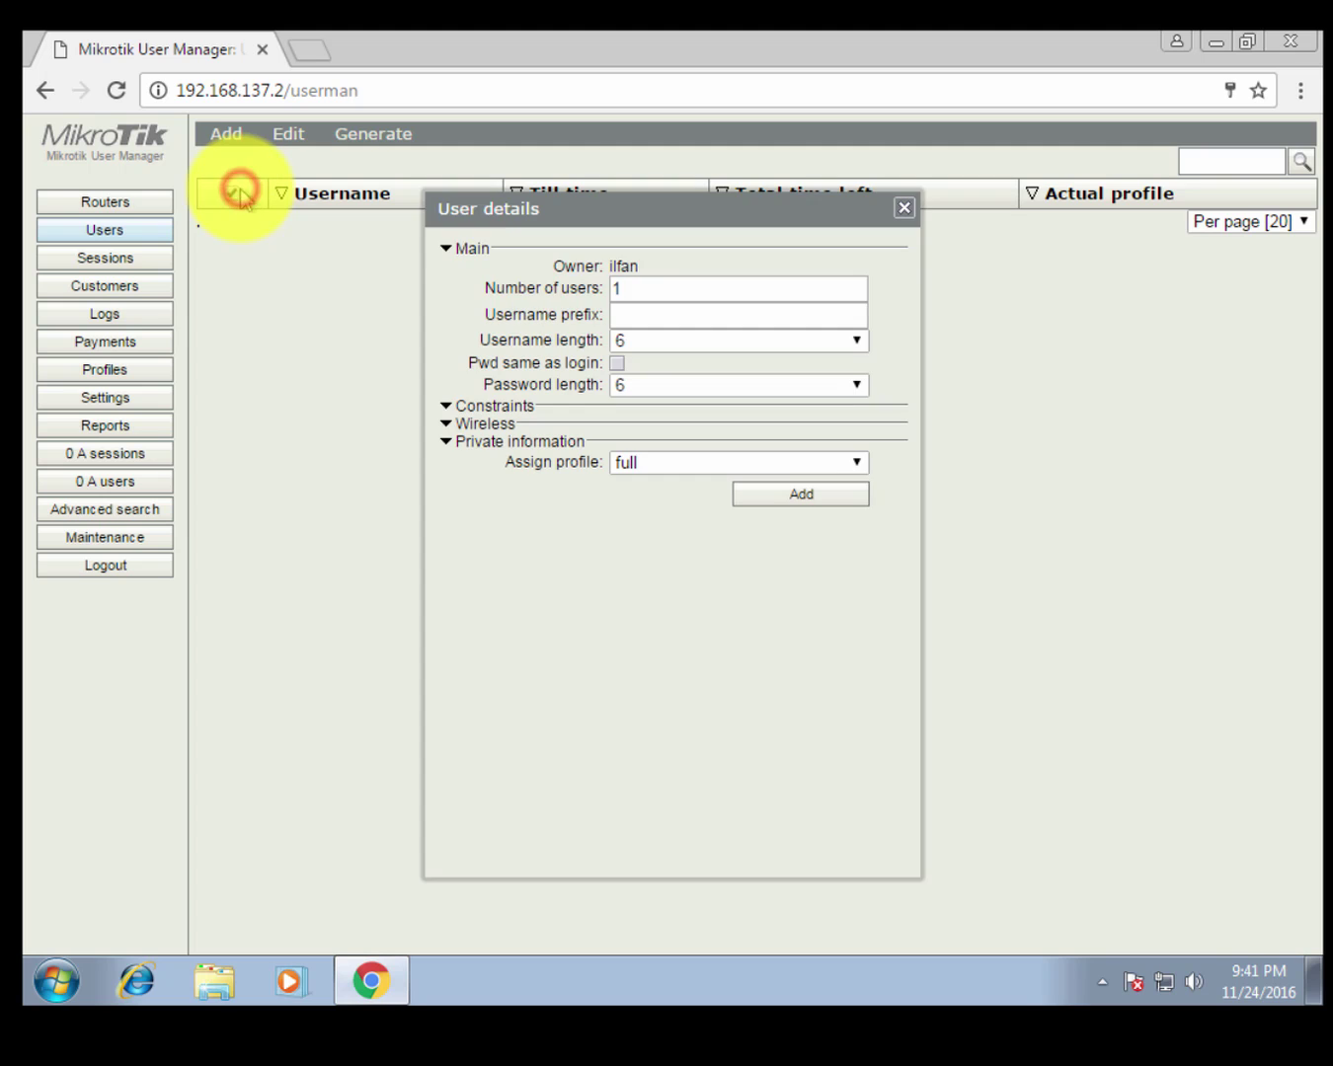
double_click(669, 290)
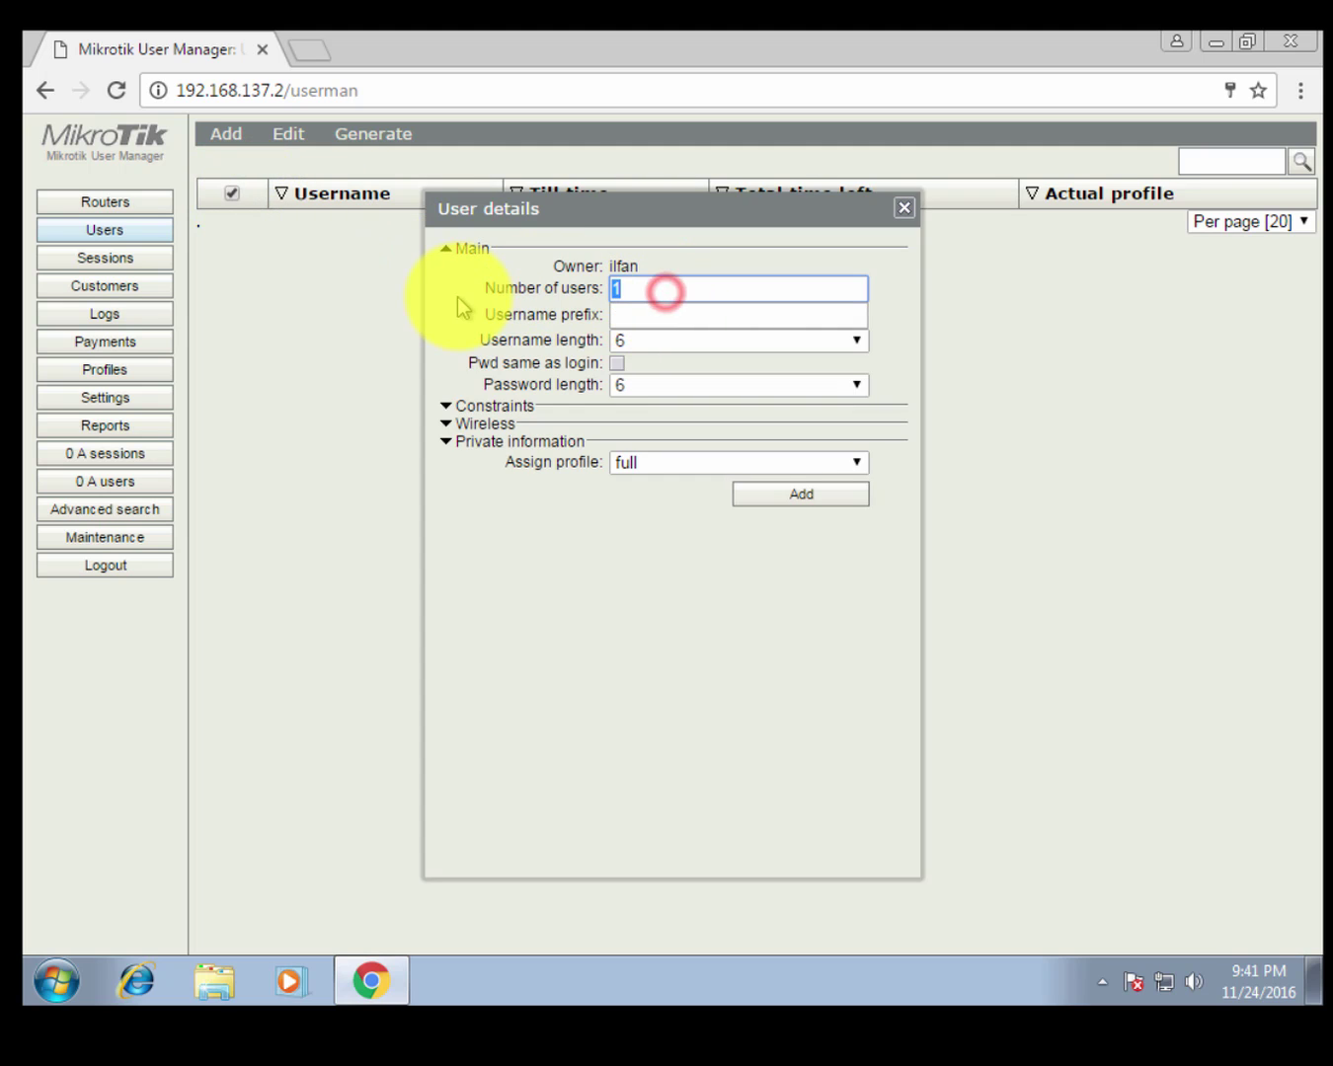
text(3)
Set username and password length to 3, assign profile full, and generate the users.
click(660, 343)
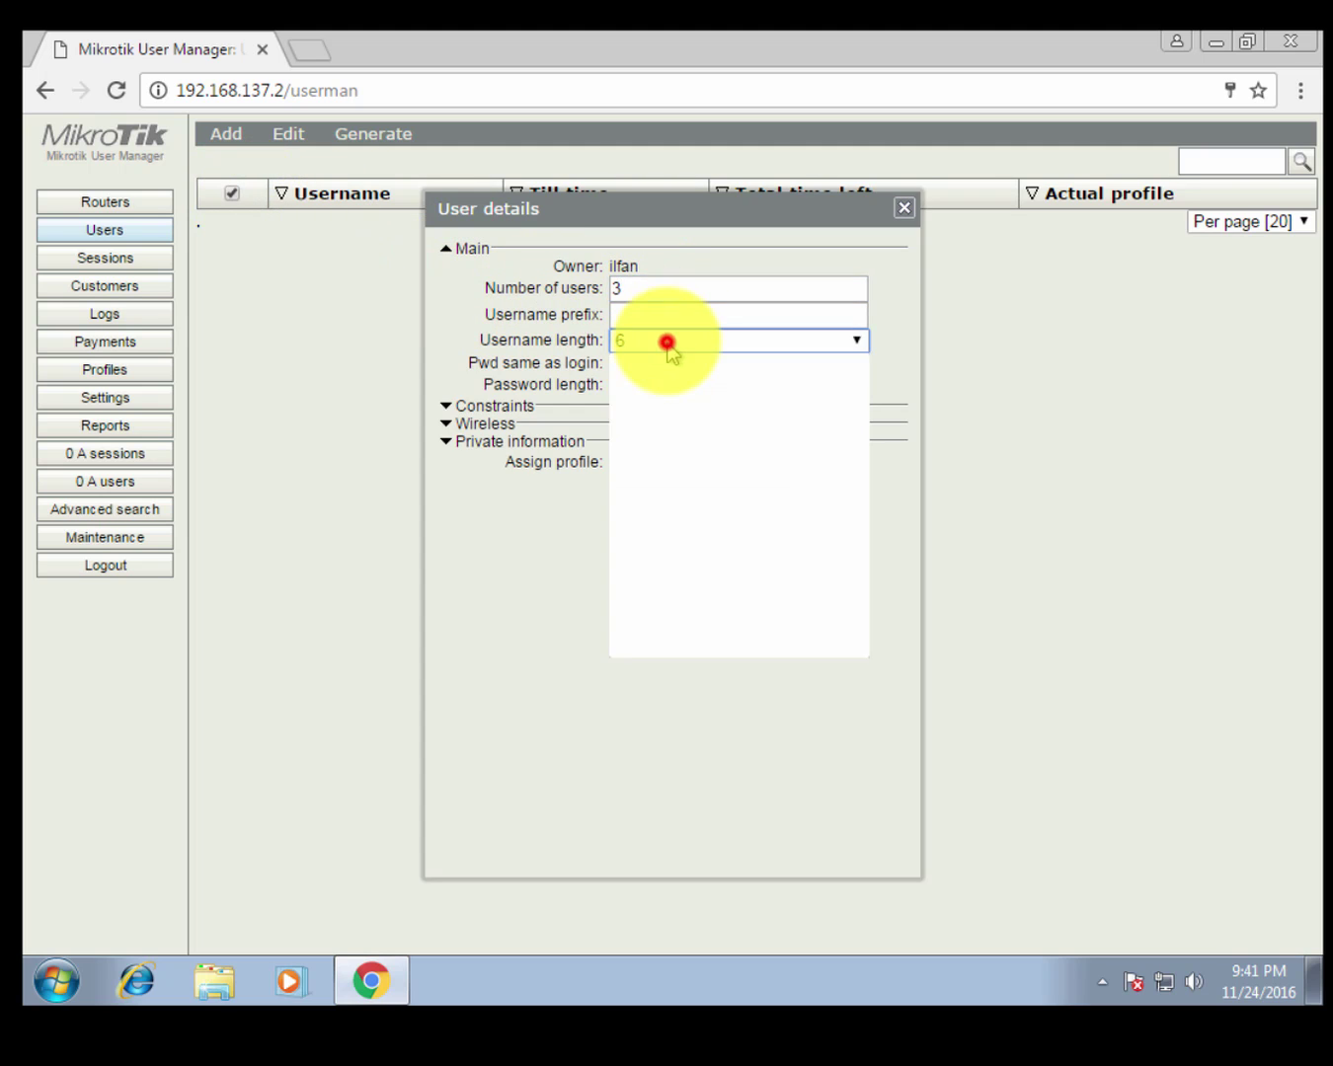
click(657, 360)
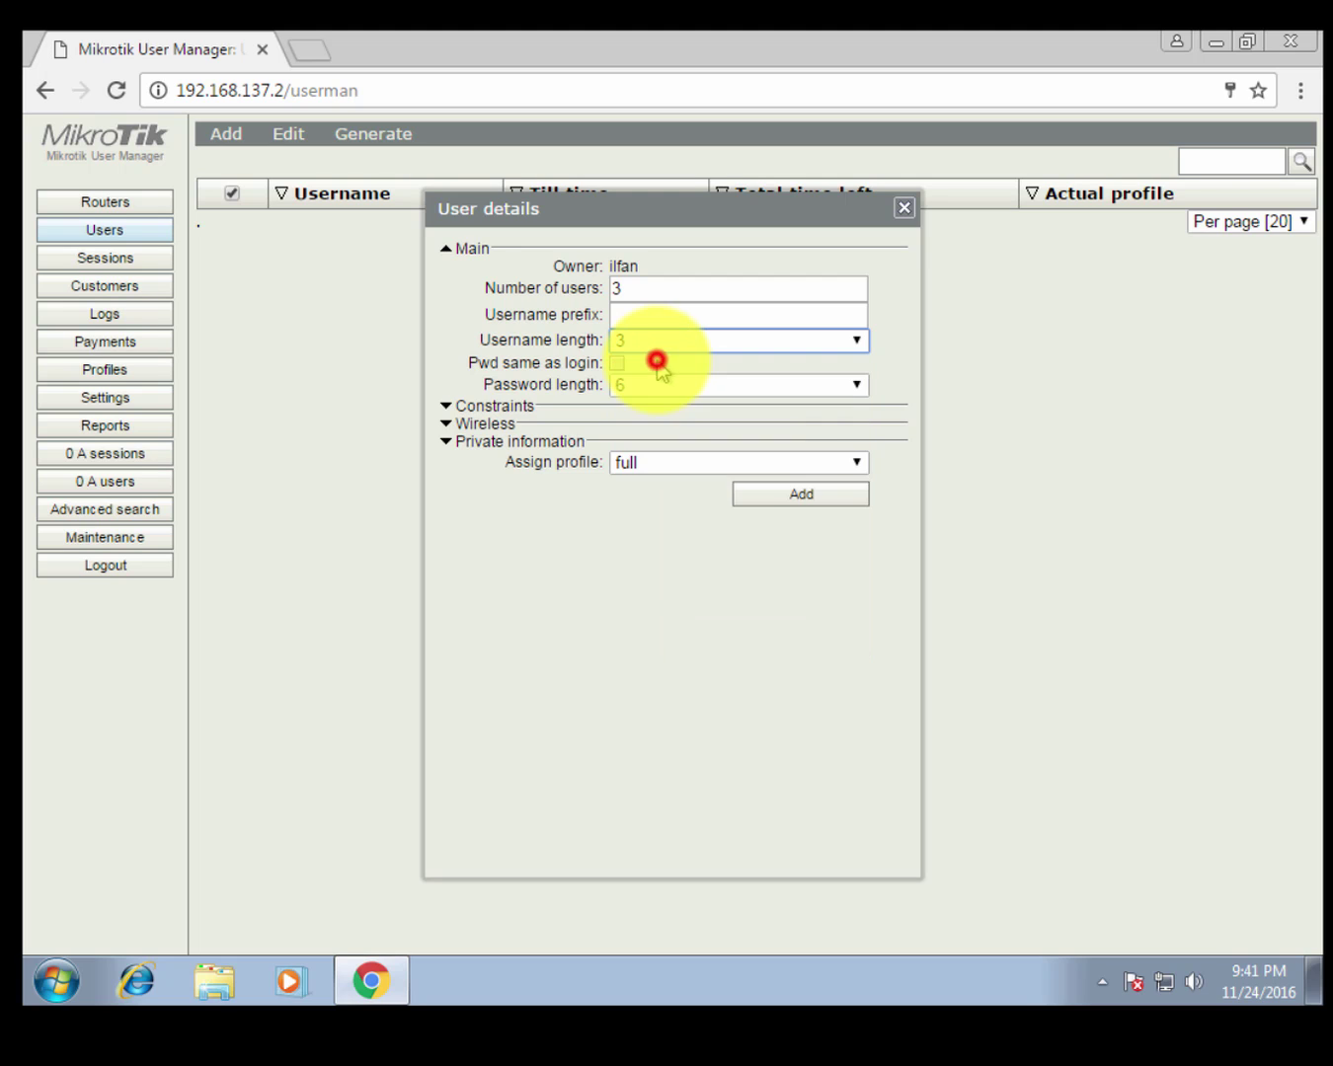
click(652, 384)
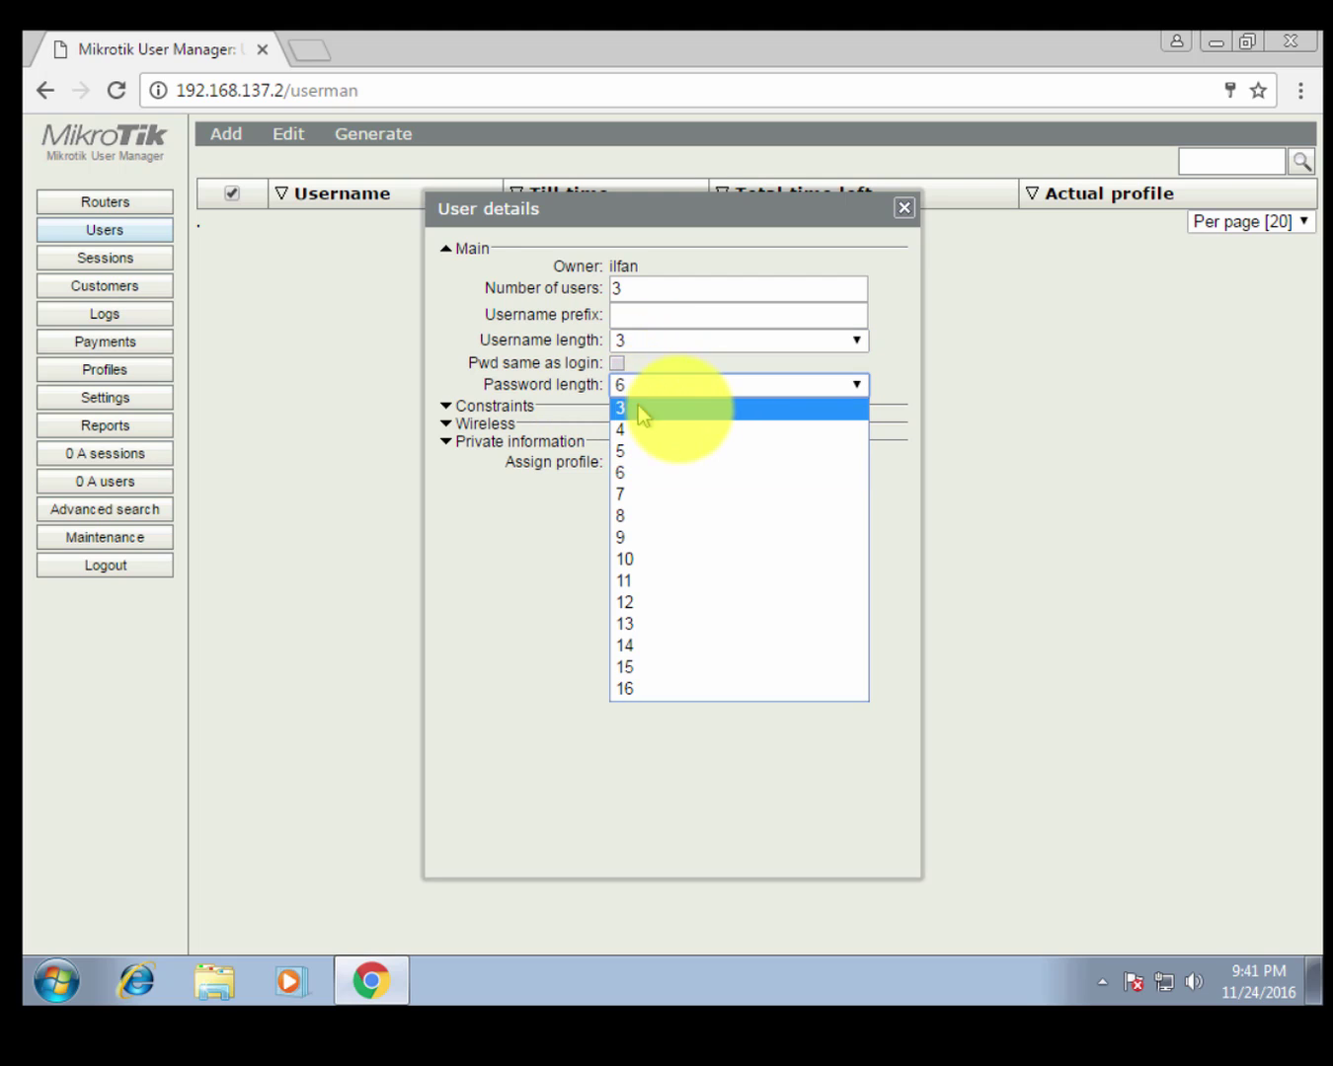
click(679, 410)
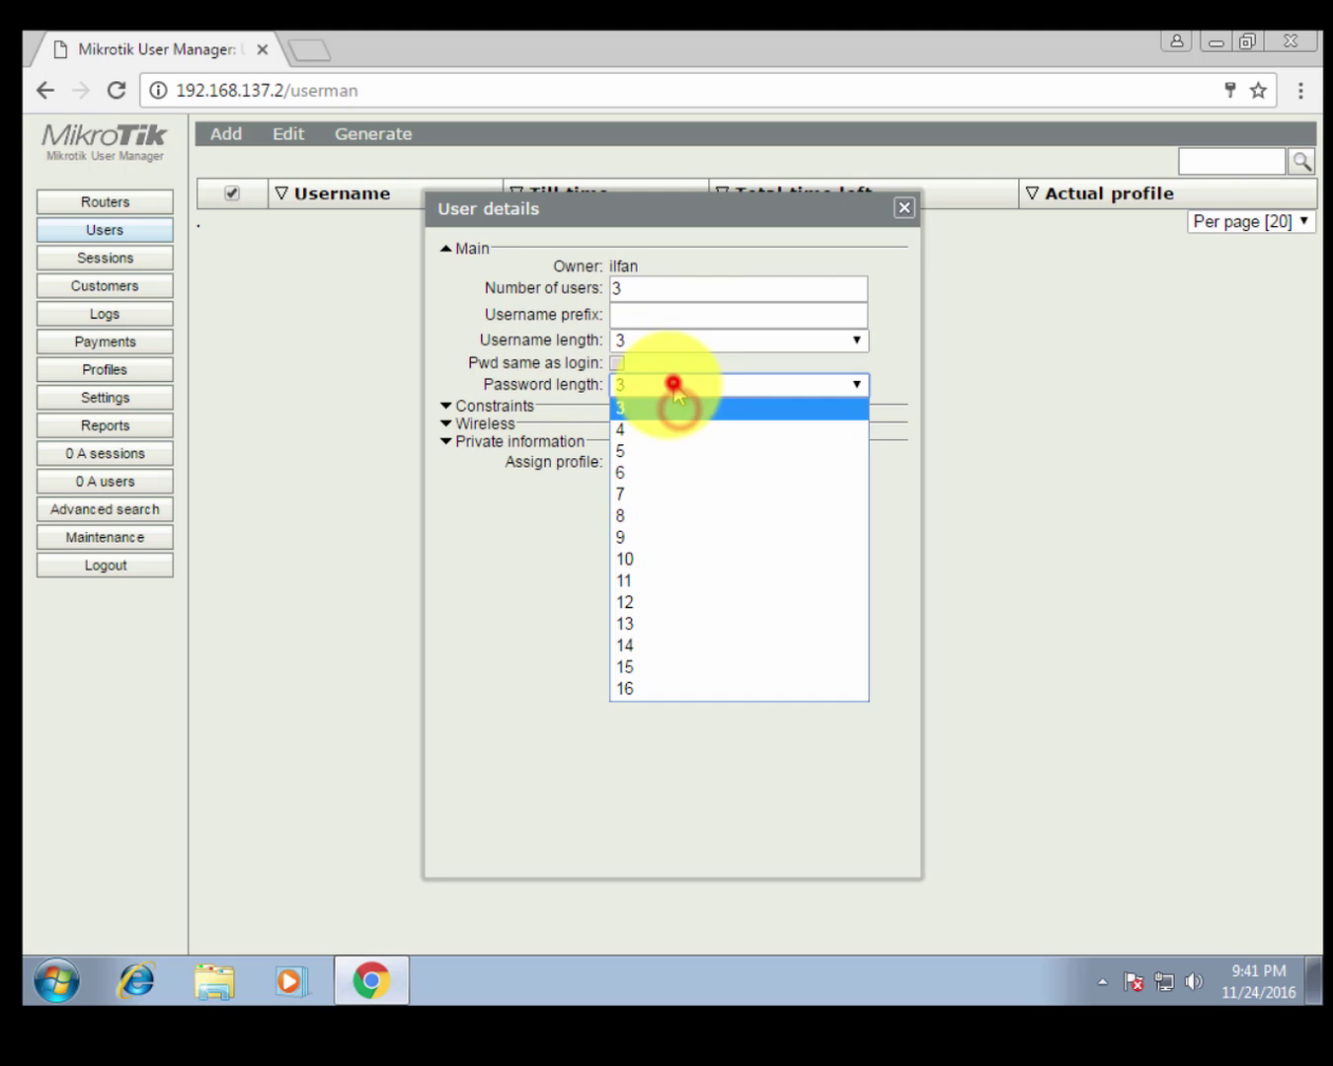
click(528, 530)
click(675, 470)
click(663, 484)
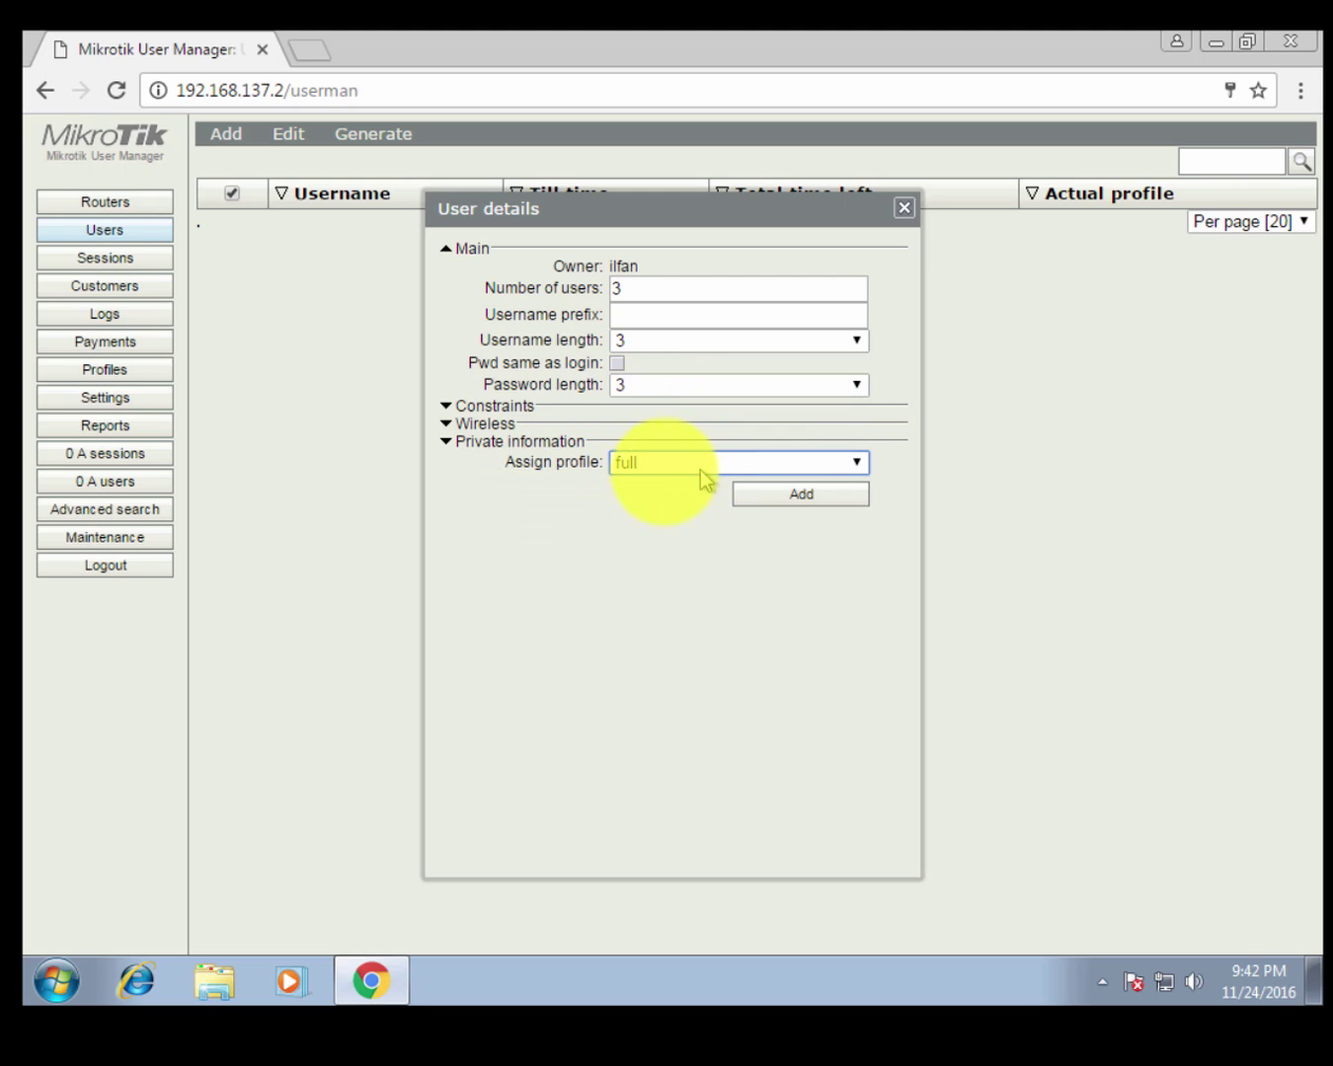
click(808, 499)
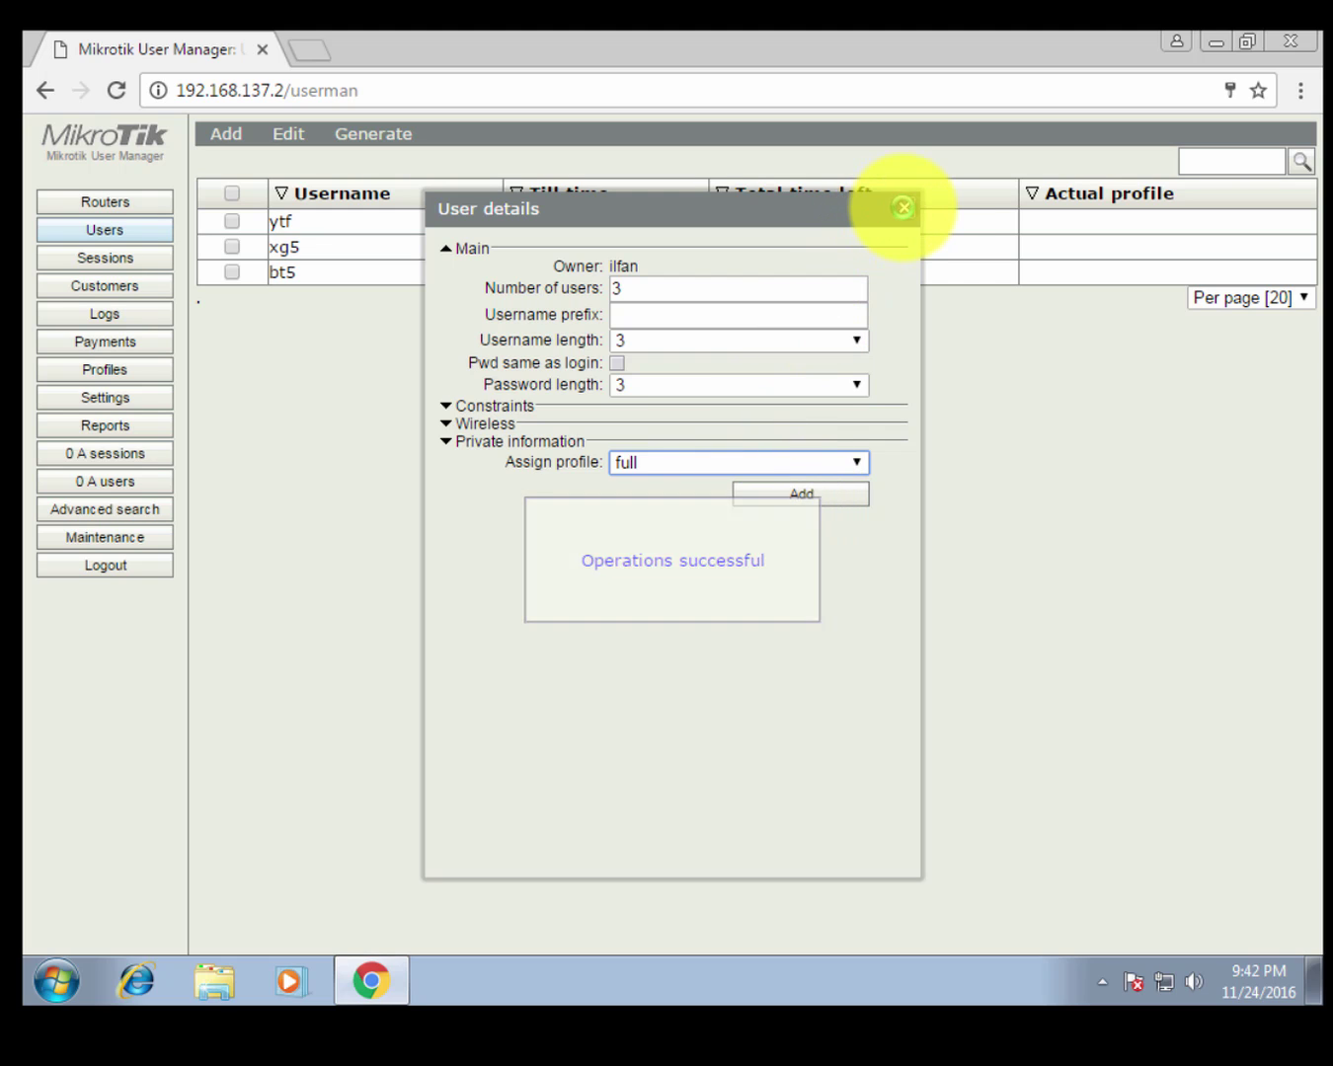
click(903, 207)
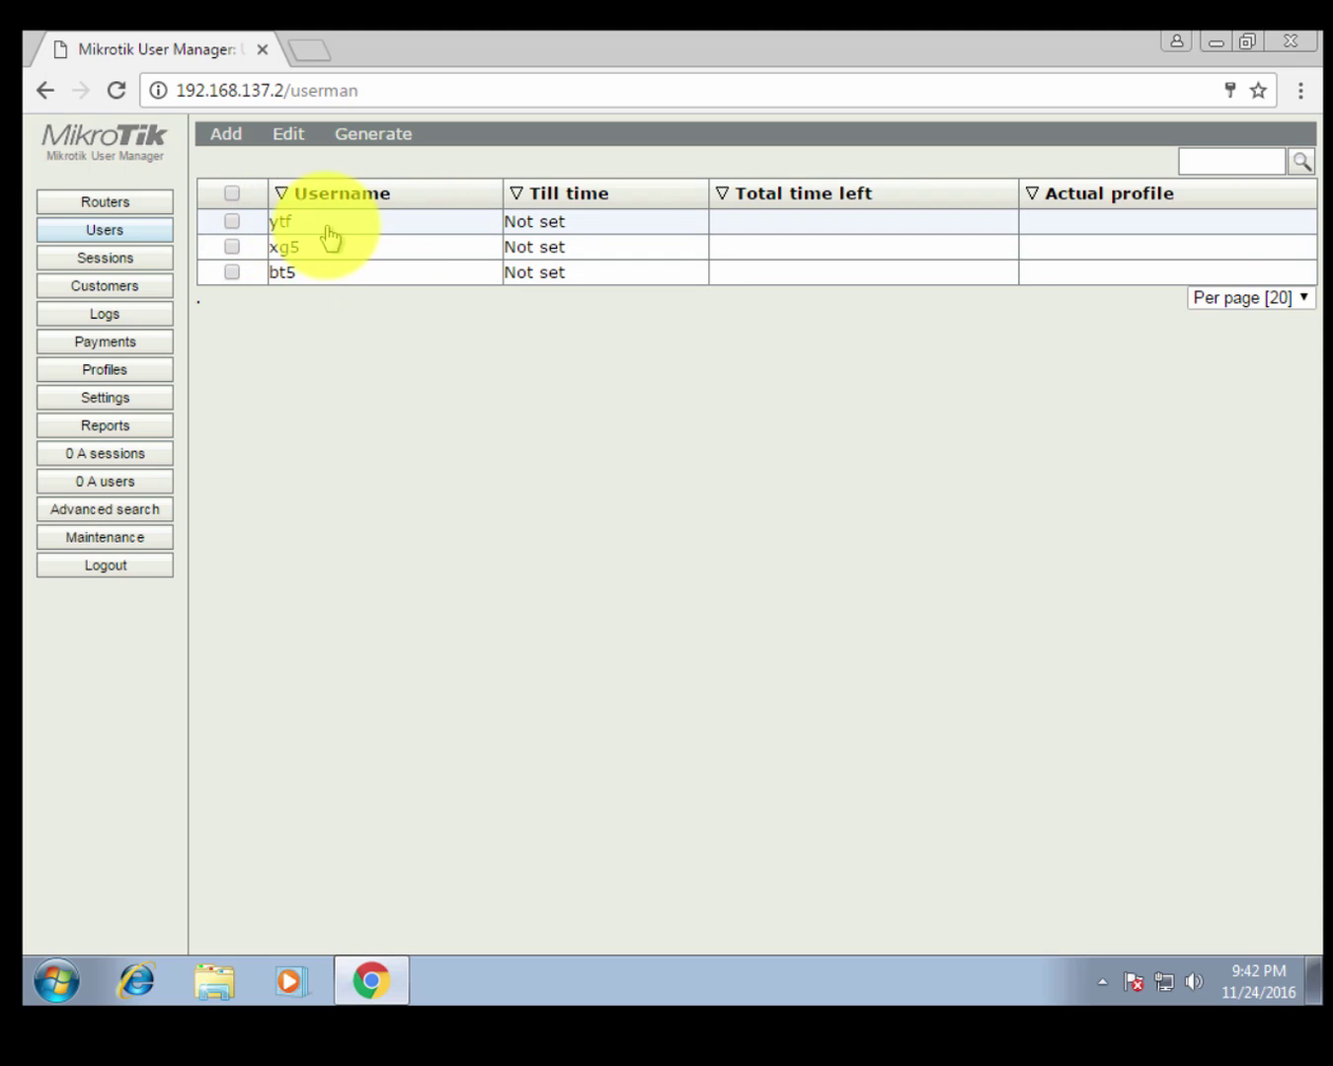
click(295, 226)
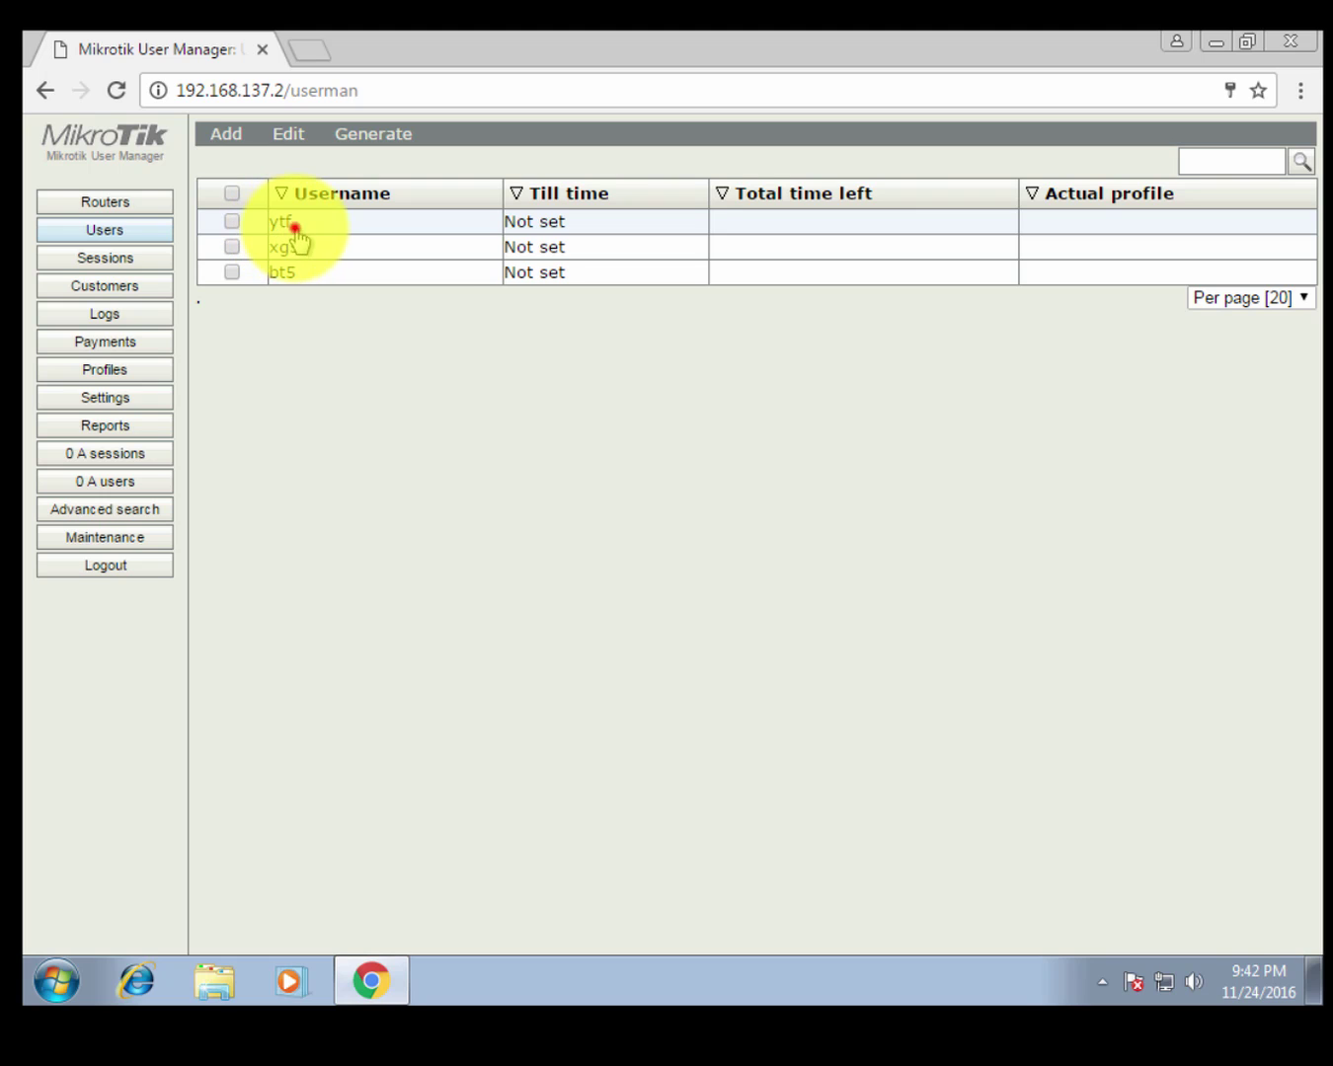
double_click(655, 331)
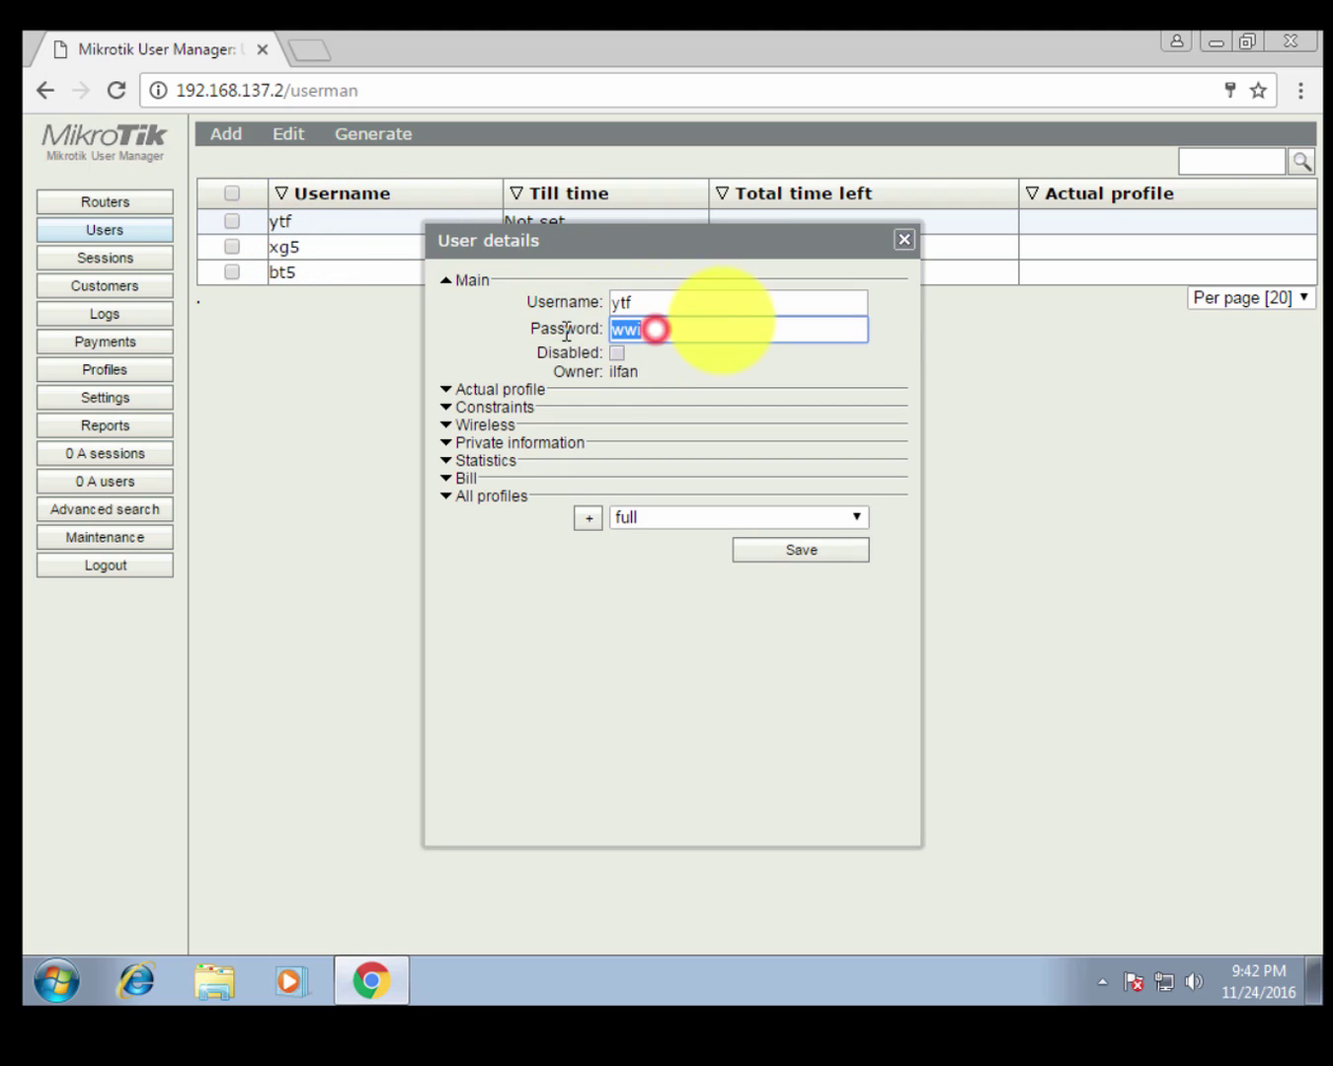
click(905, 242)
click(315, 248)
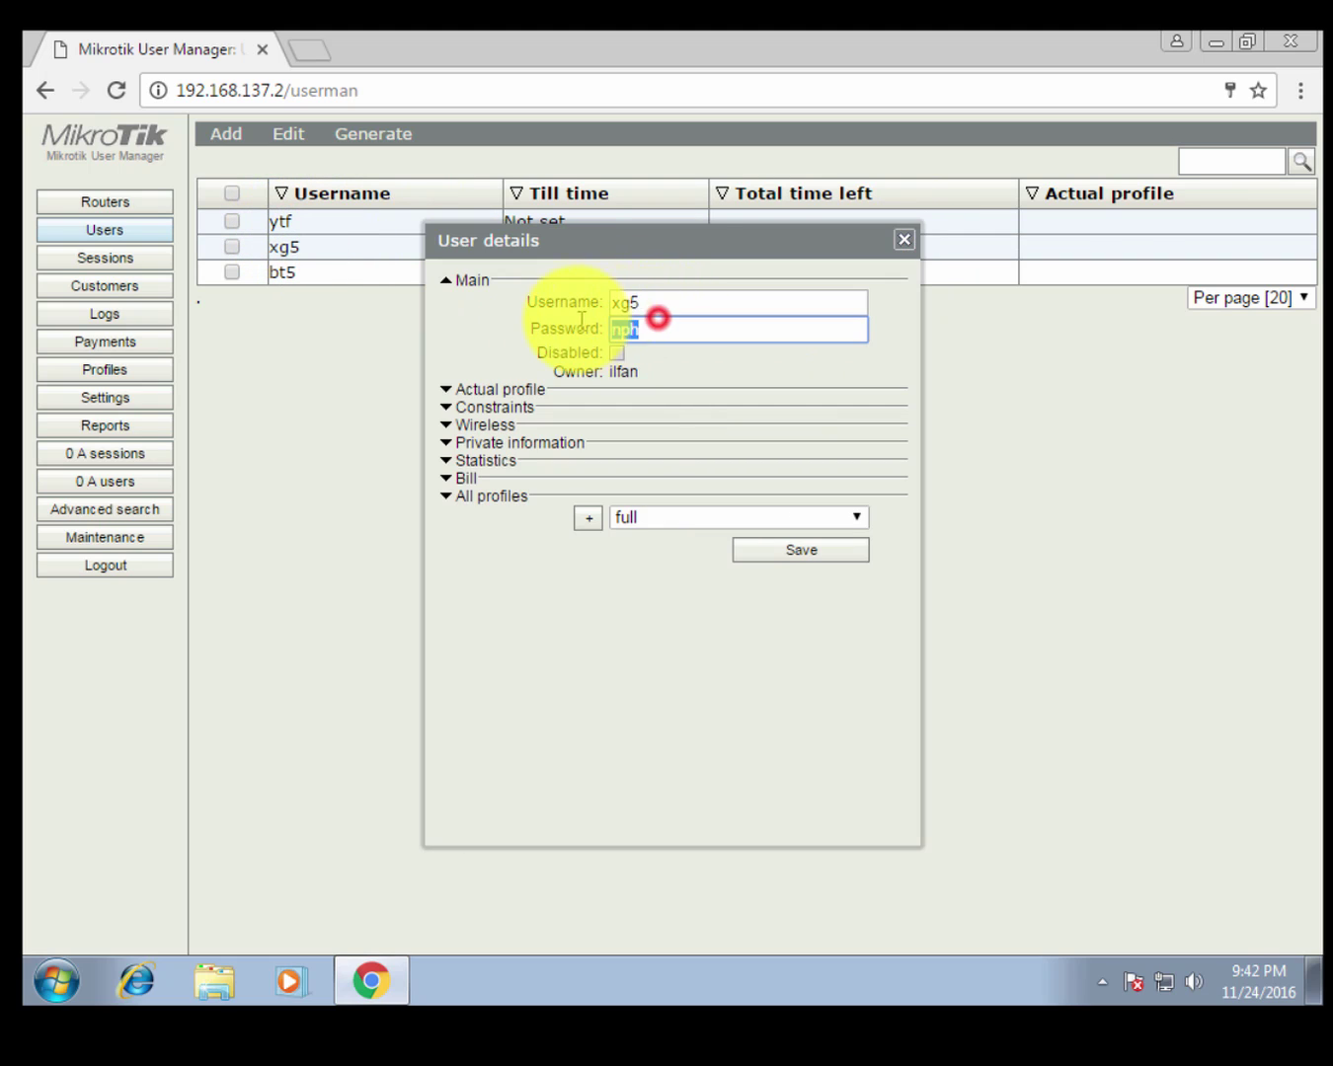
double_click(634, 300)
click(901, 243)
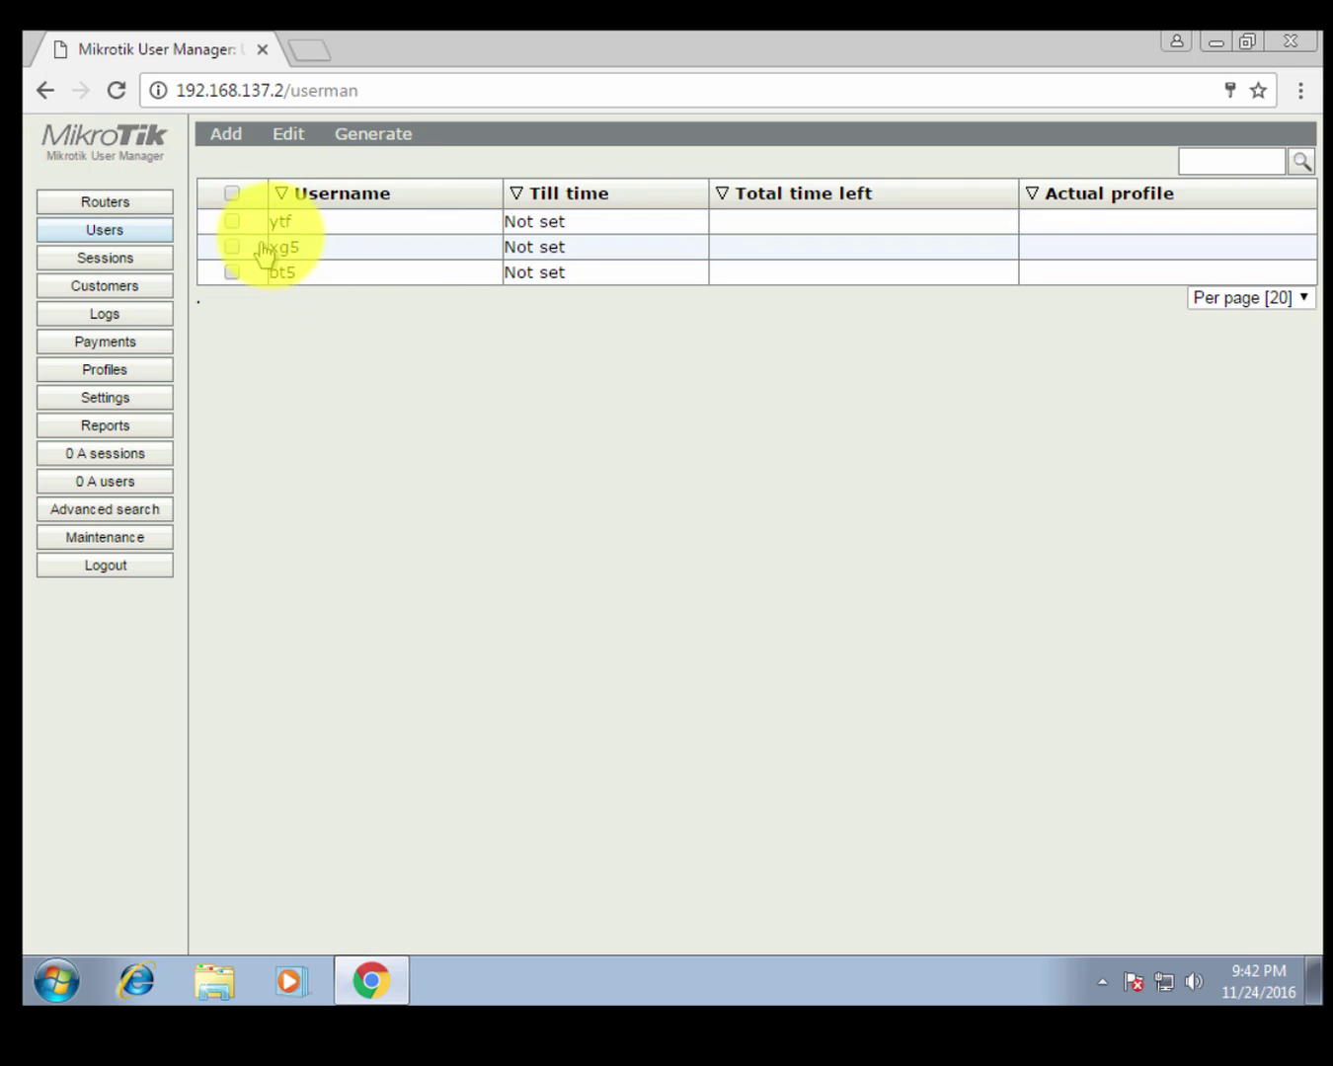
click(297, 226)
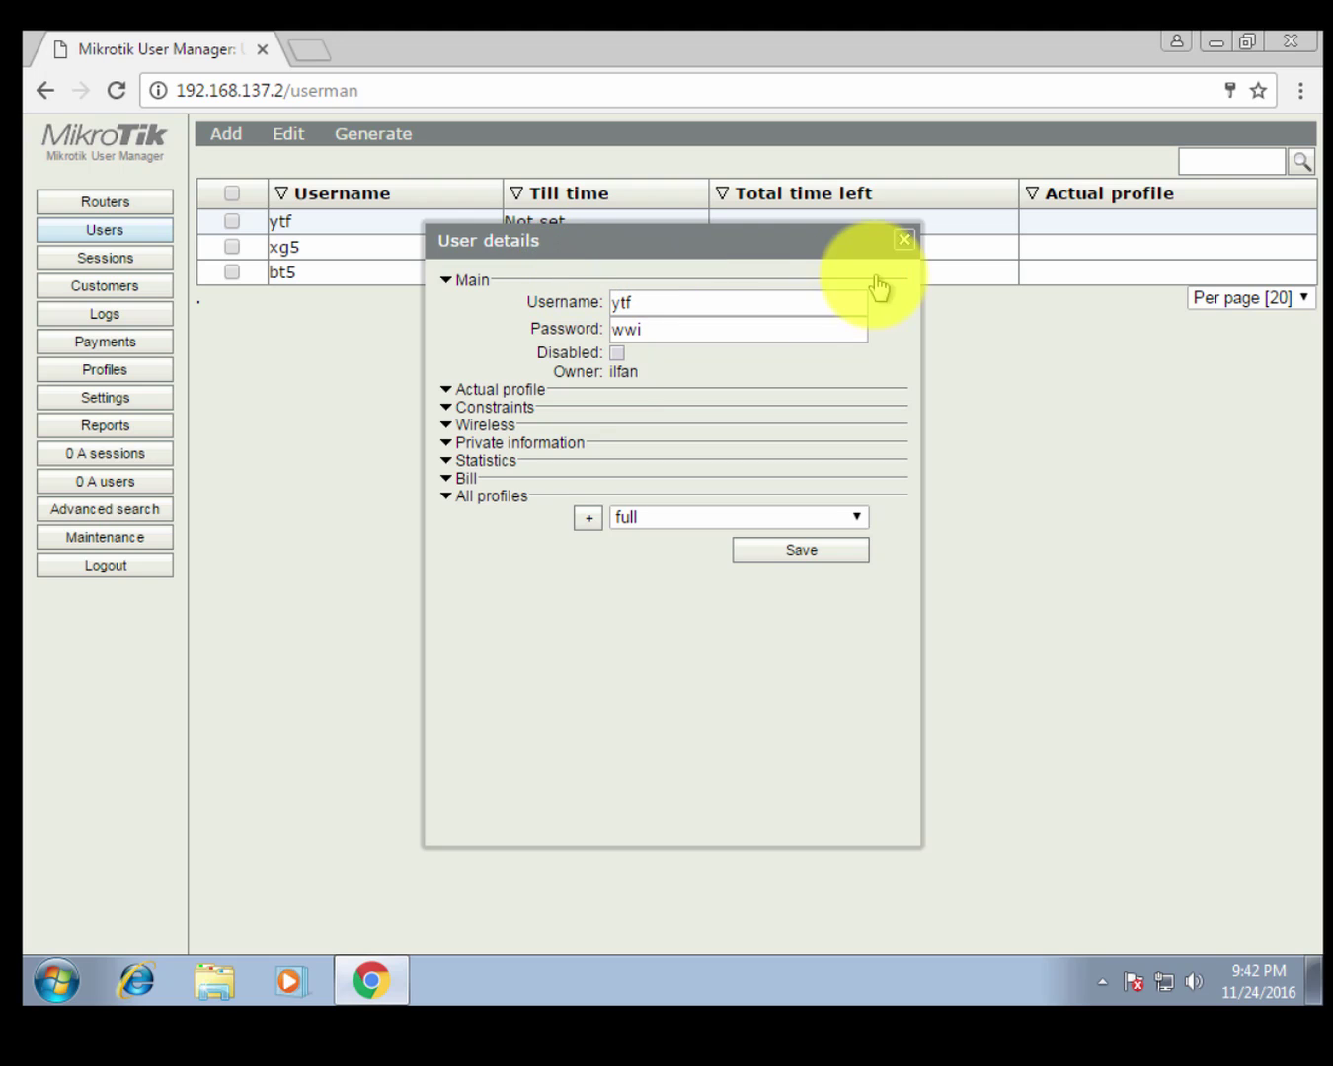
double_click(667, 312)
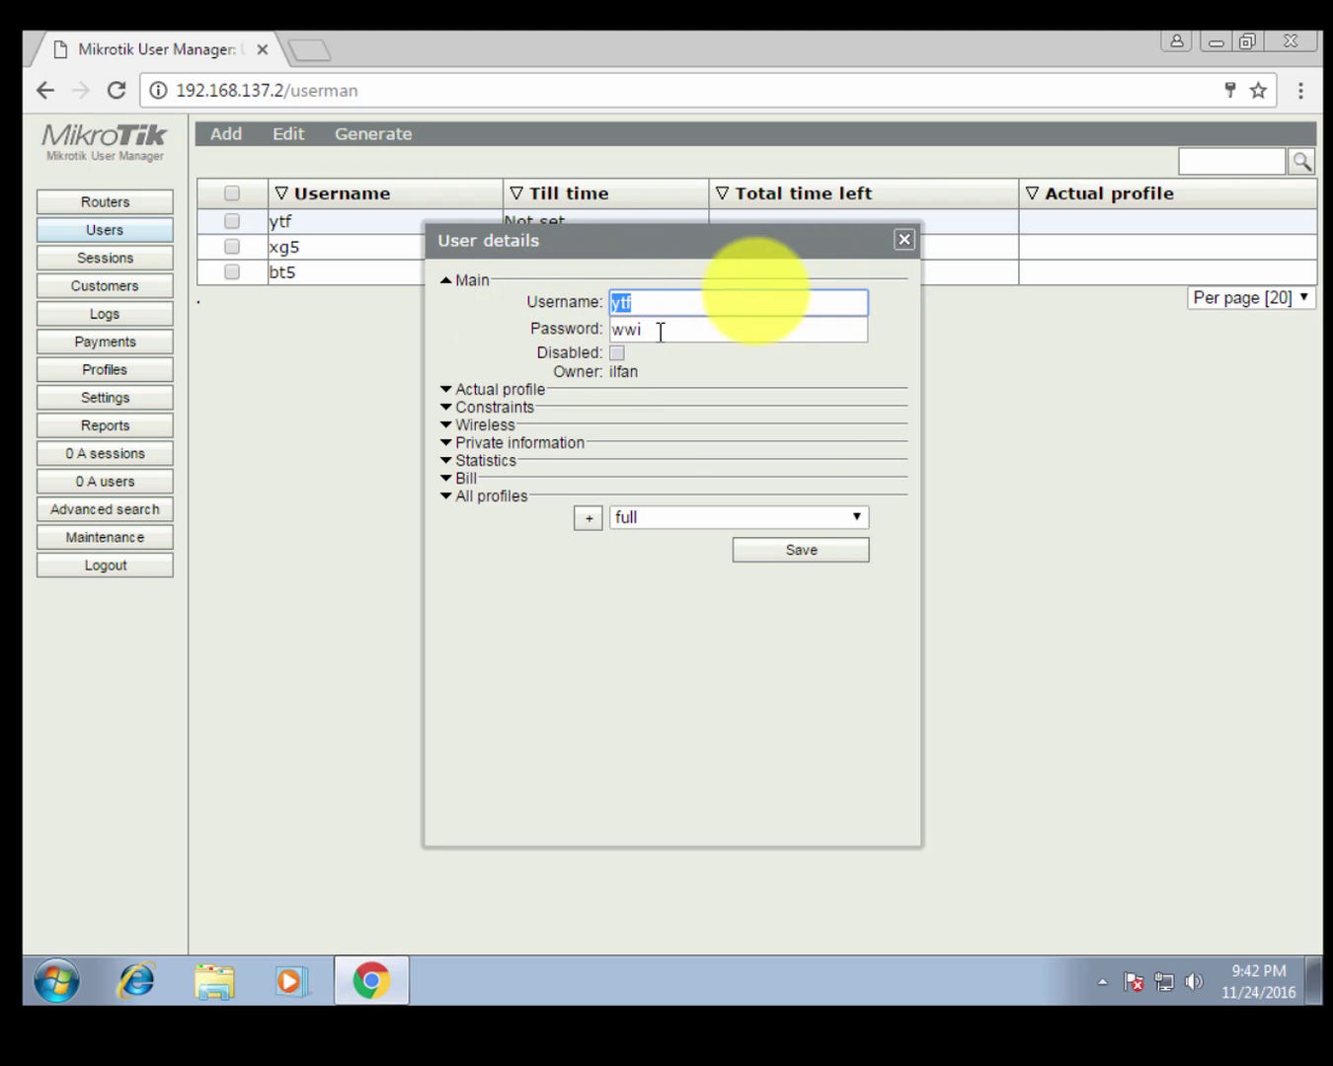
click(903, 239)
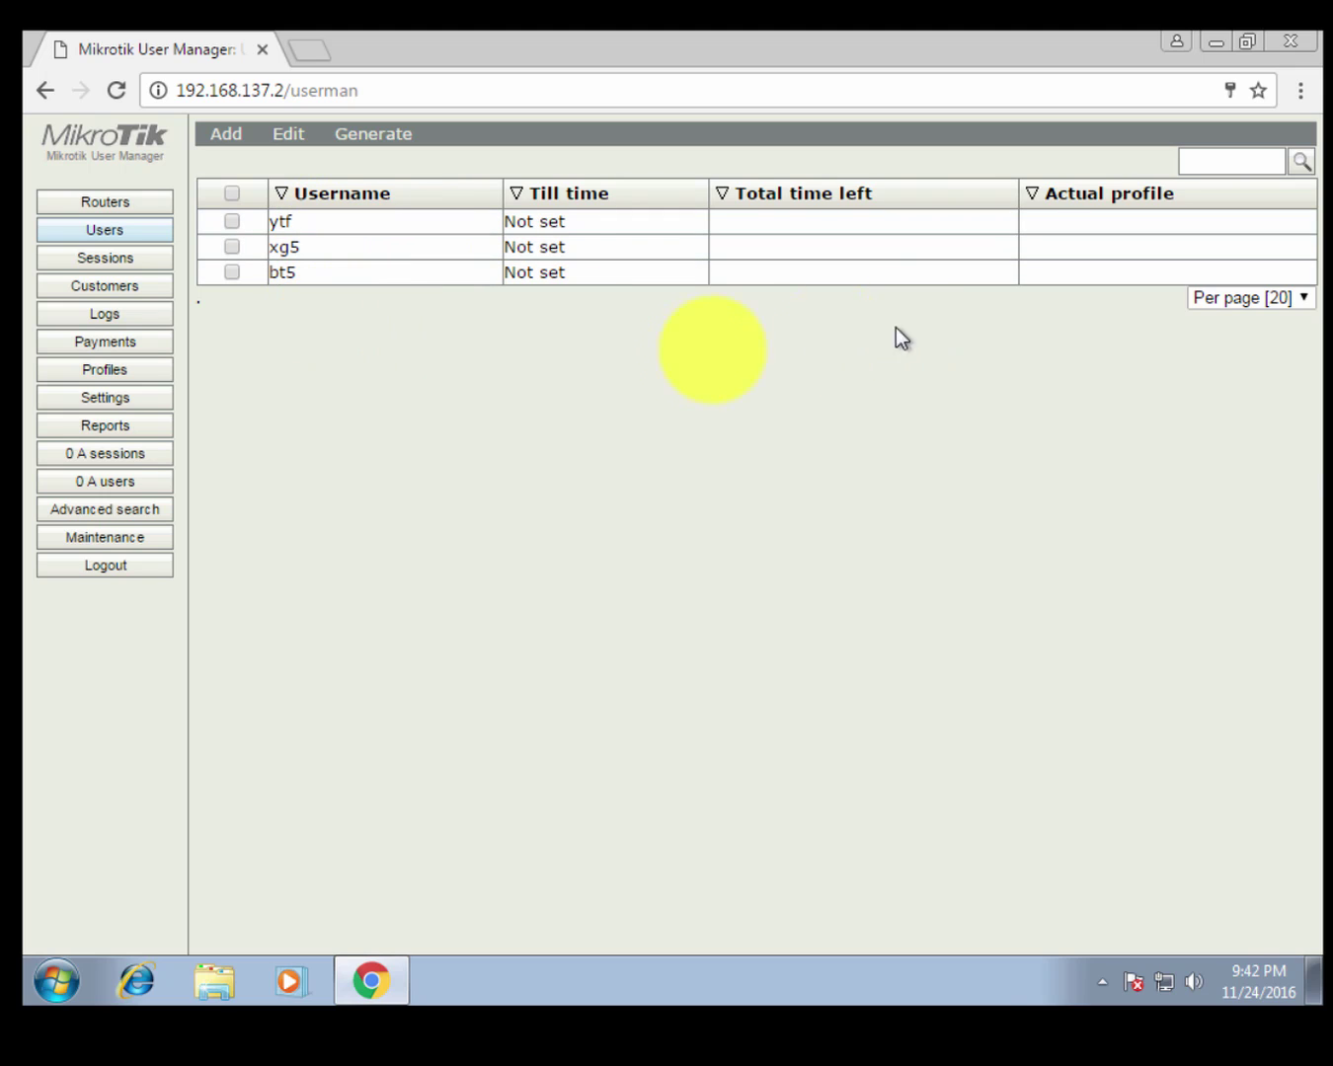
click(351, 247)
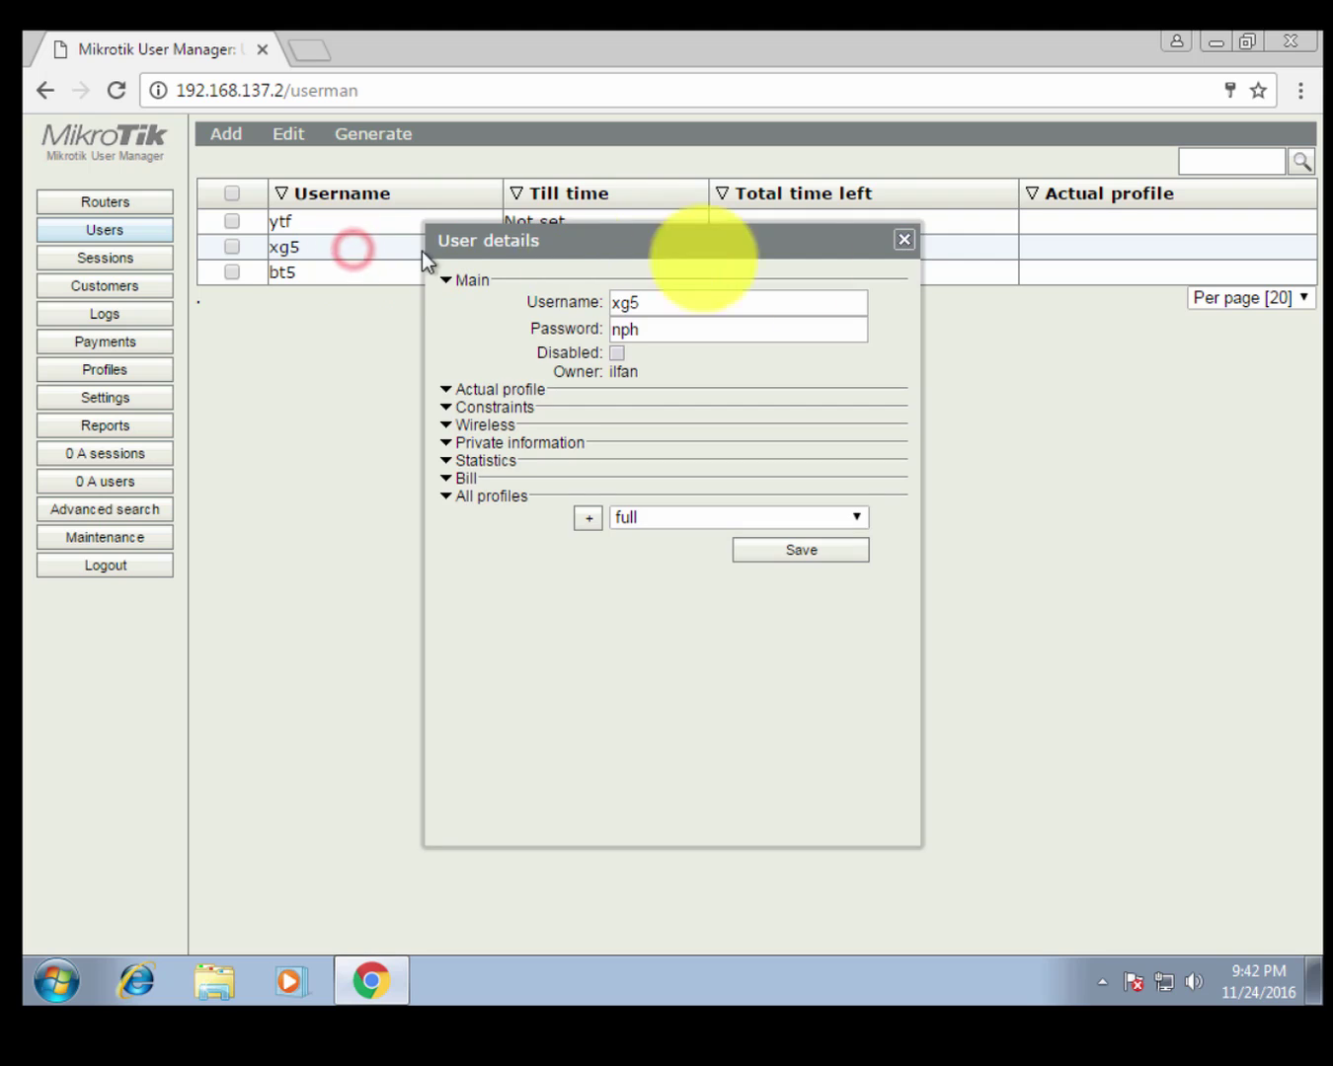
drag(730, 302, 530, 301)
double_click(709, 329)
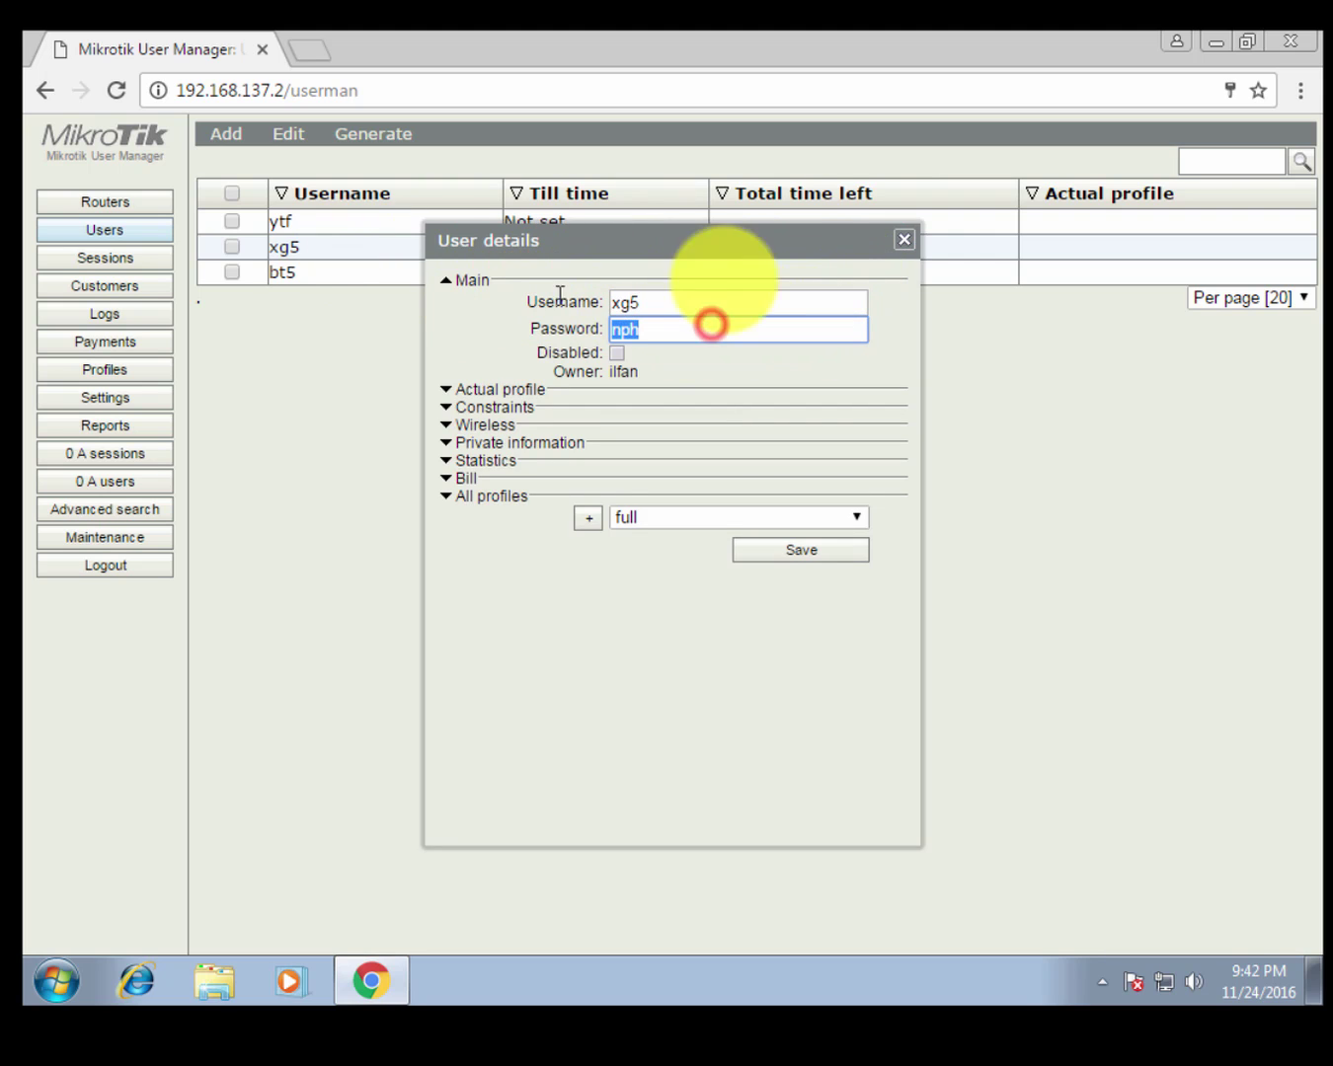
click(898, 243)
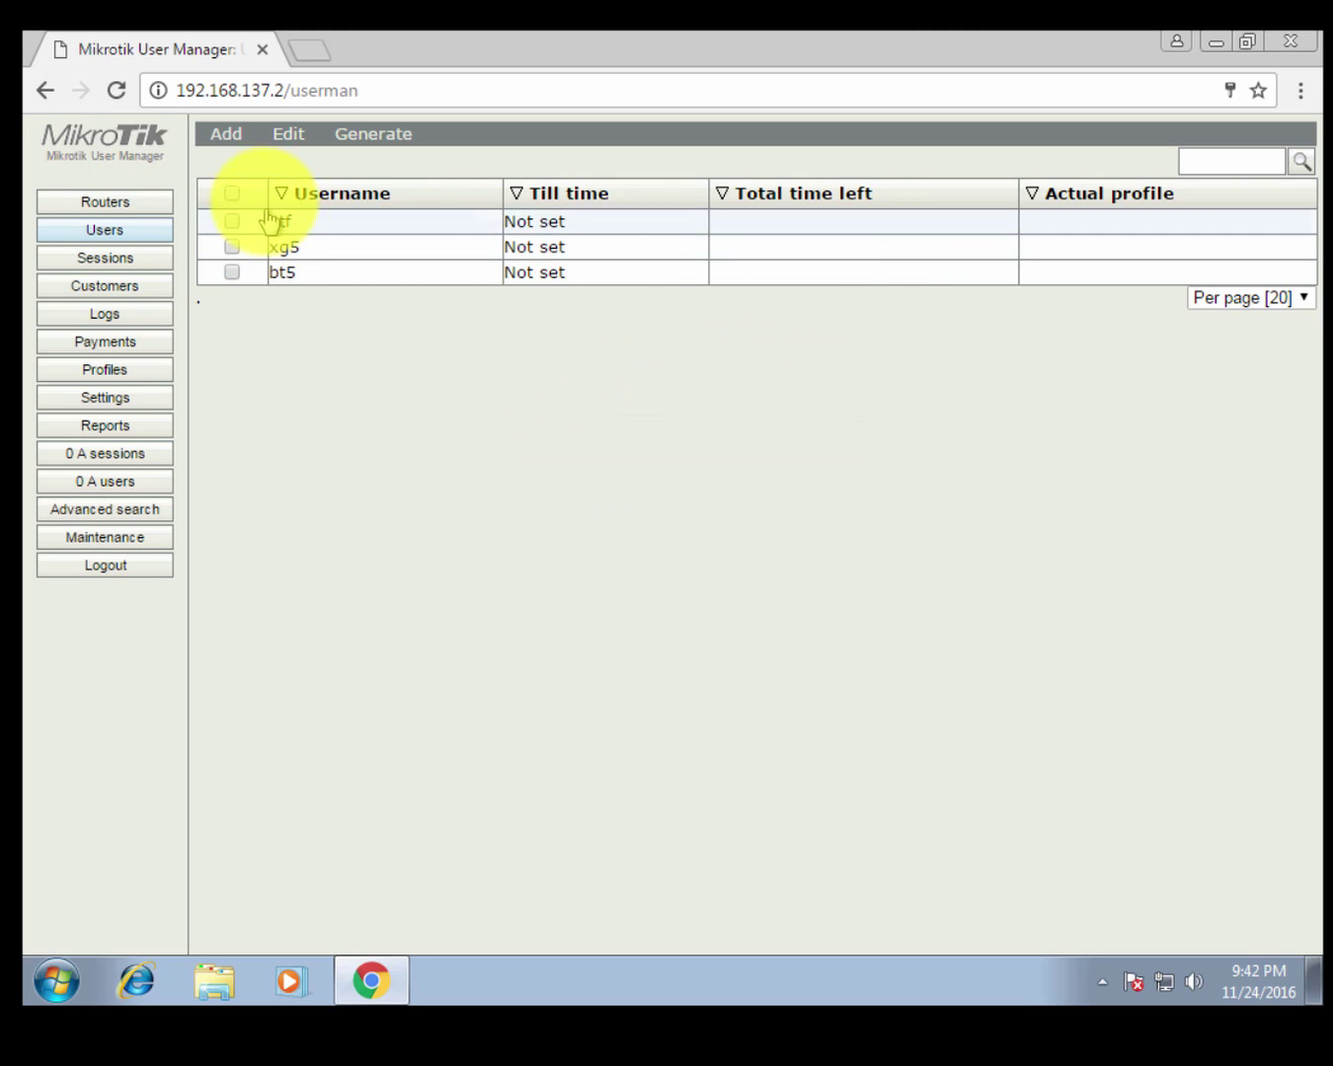
click(367, 225)
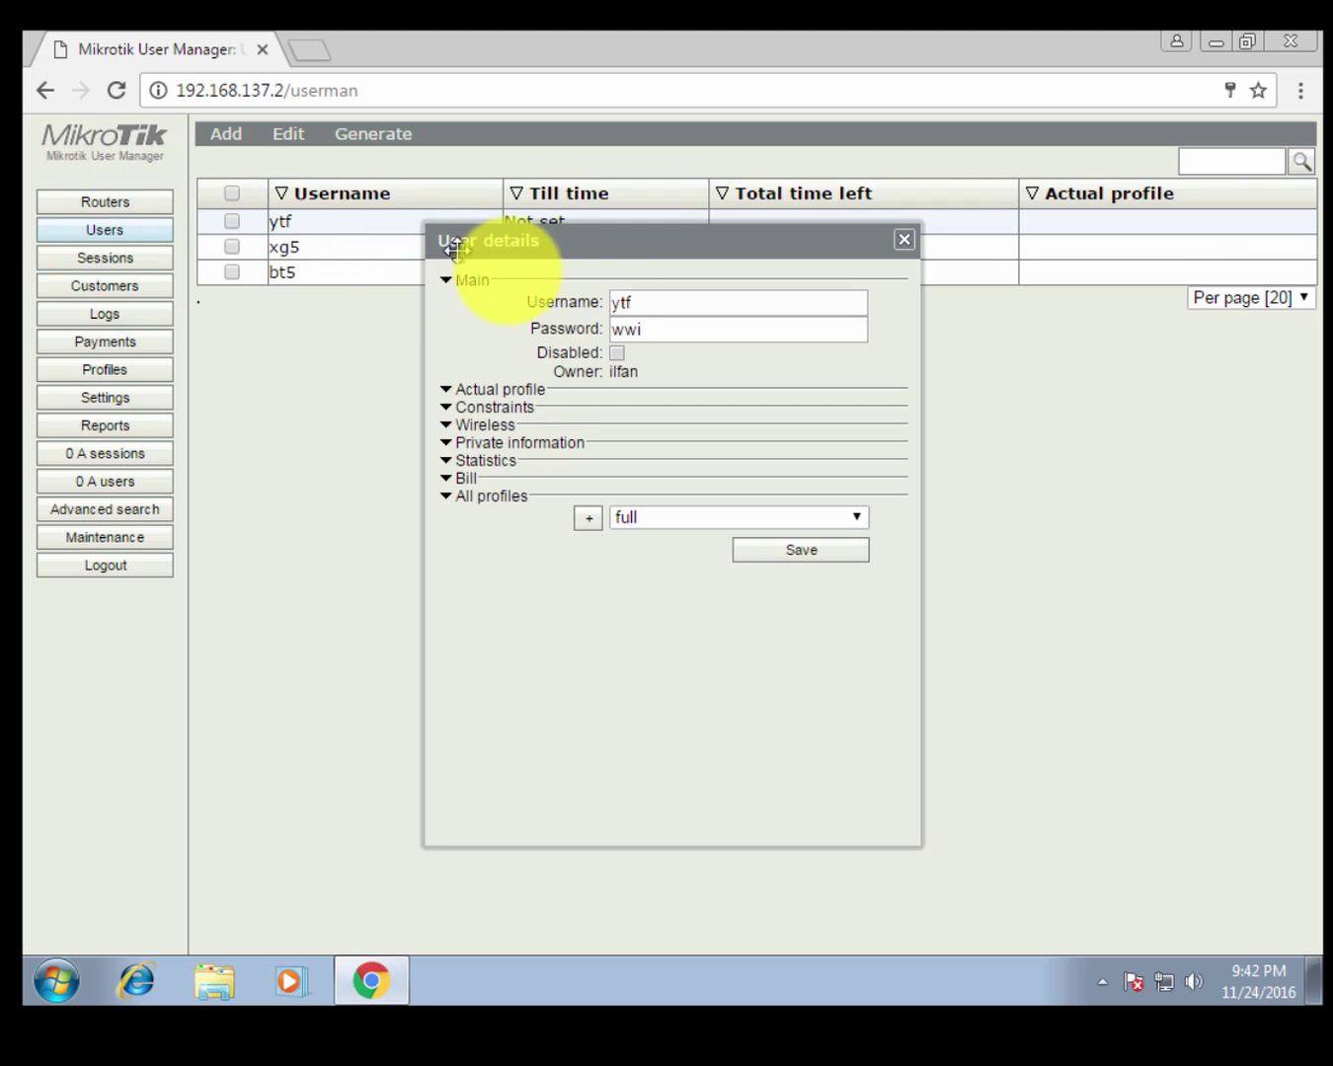
double_click(634, 301)
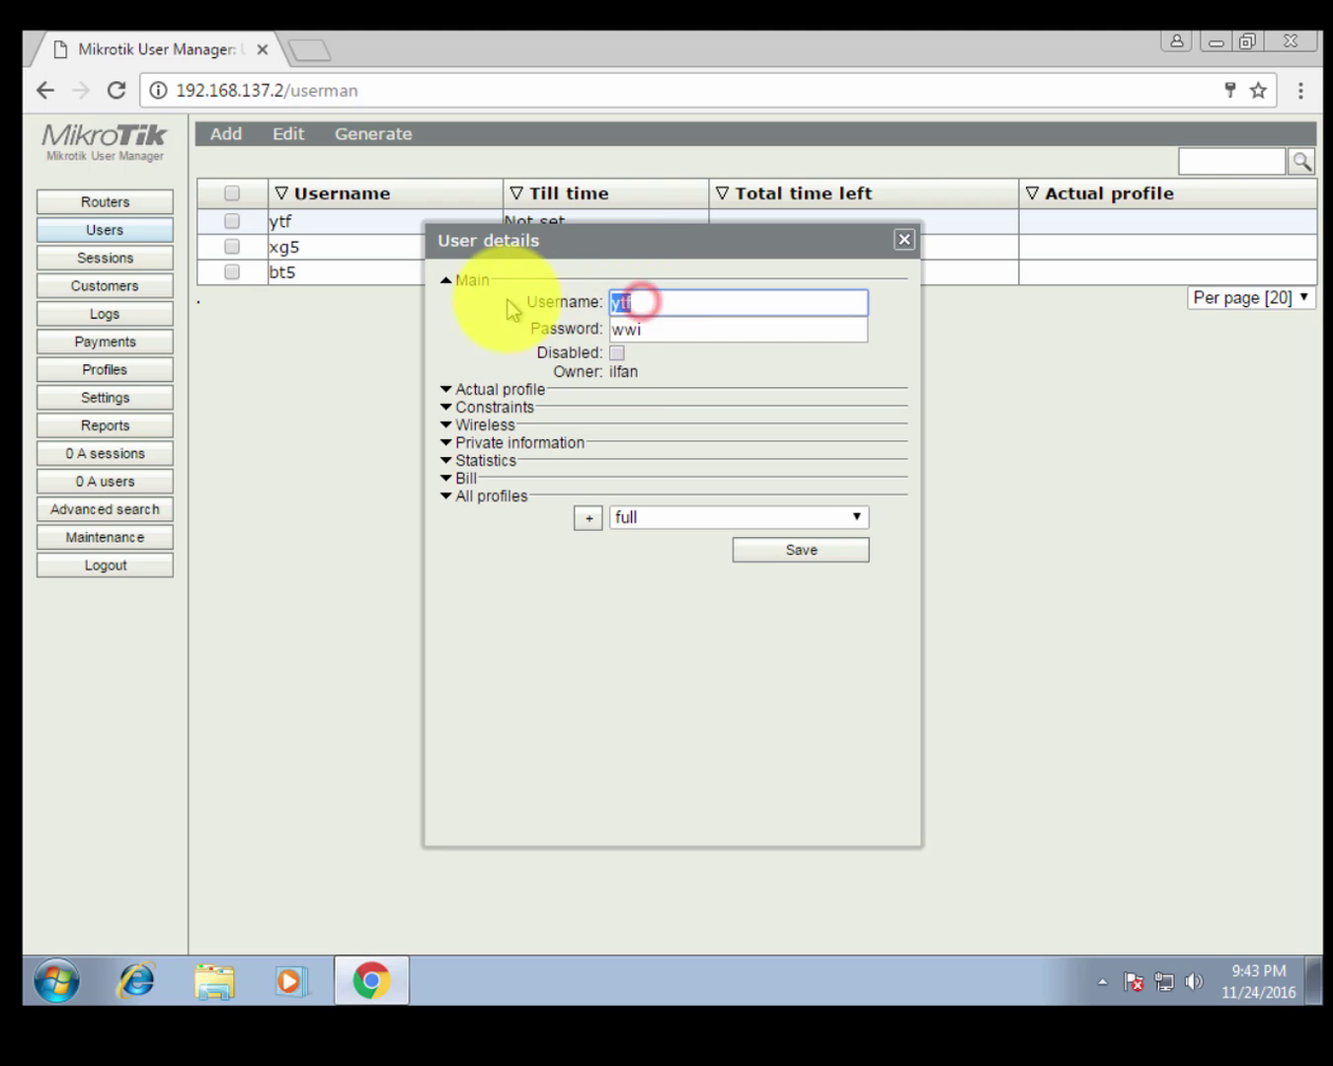
double_click(652, 330)
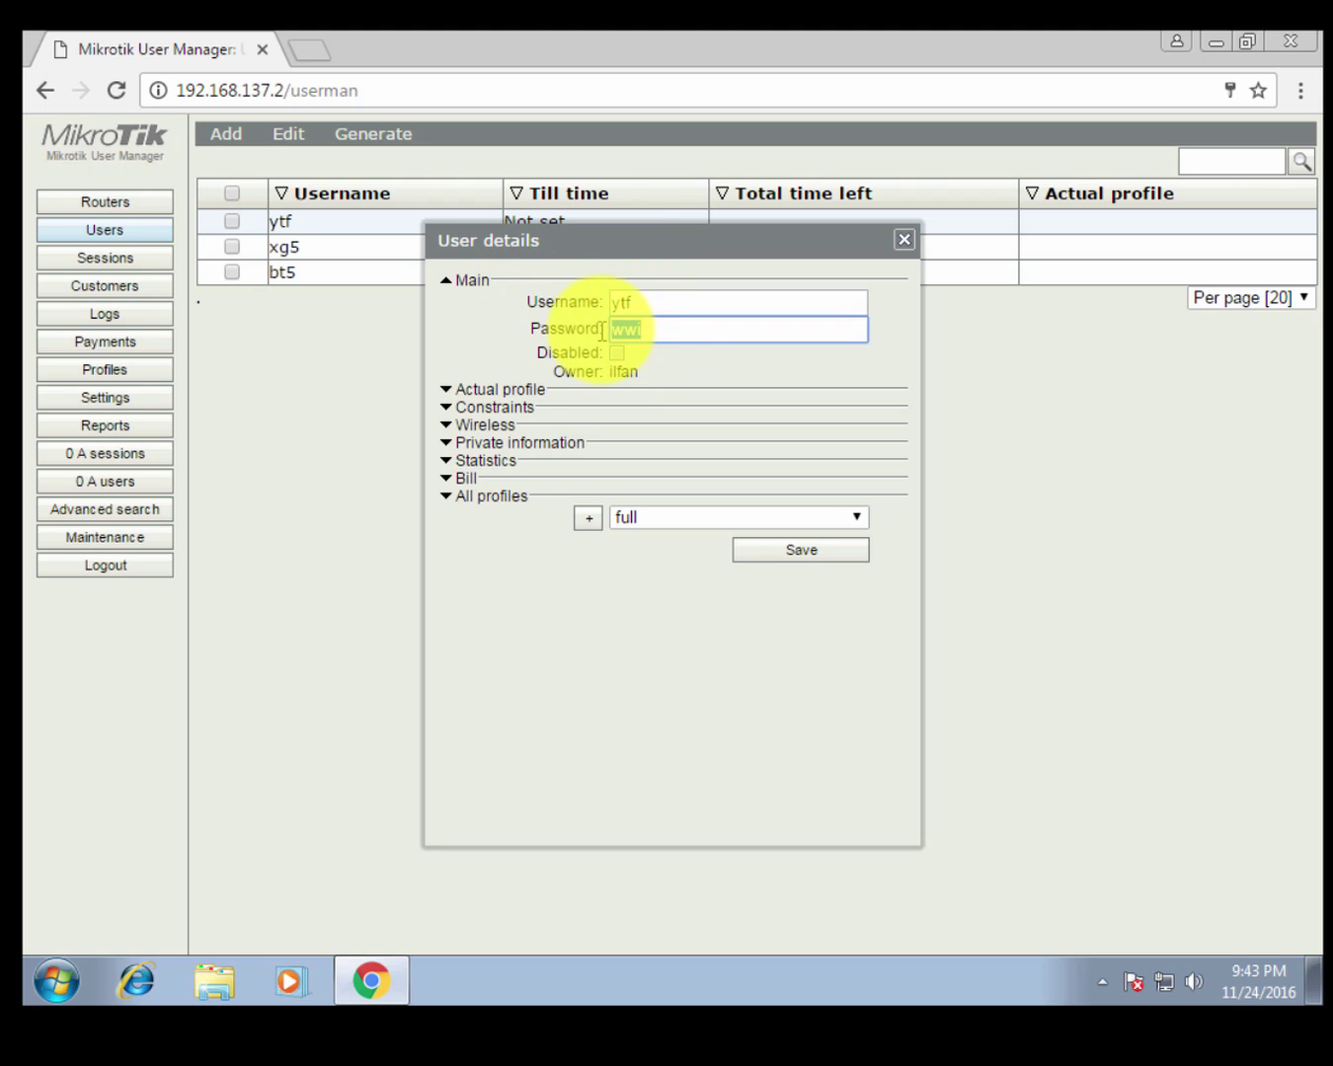
click(905, 243)
click(395, 416)
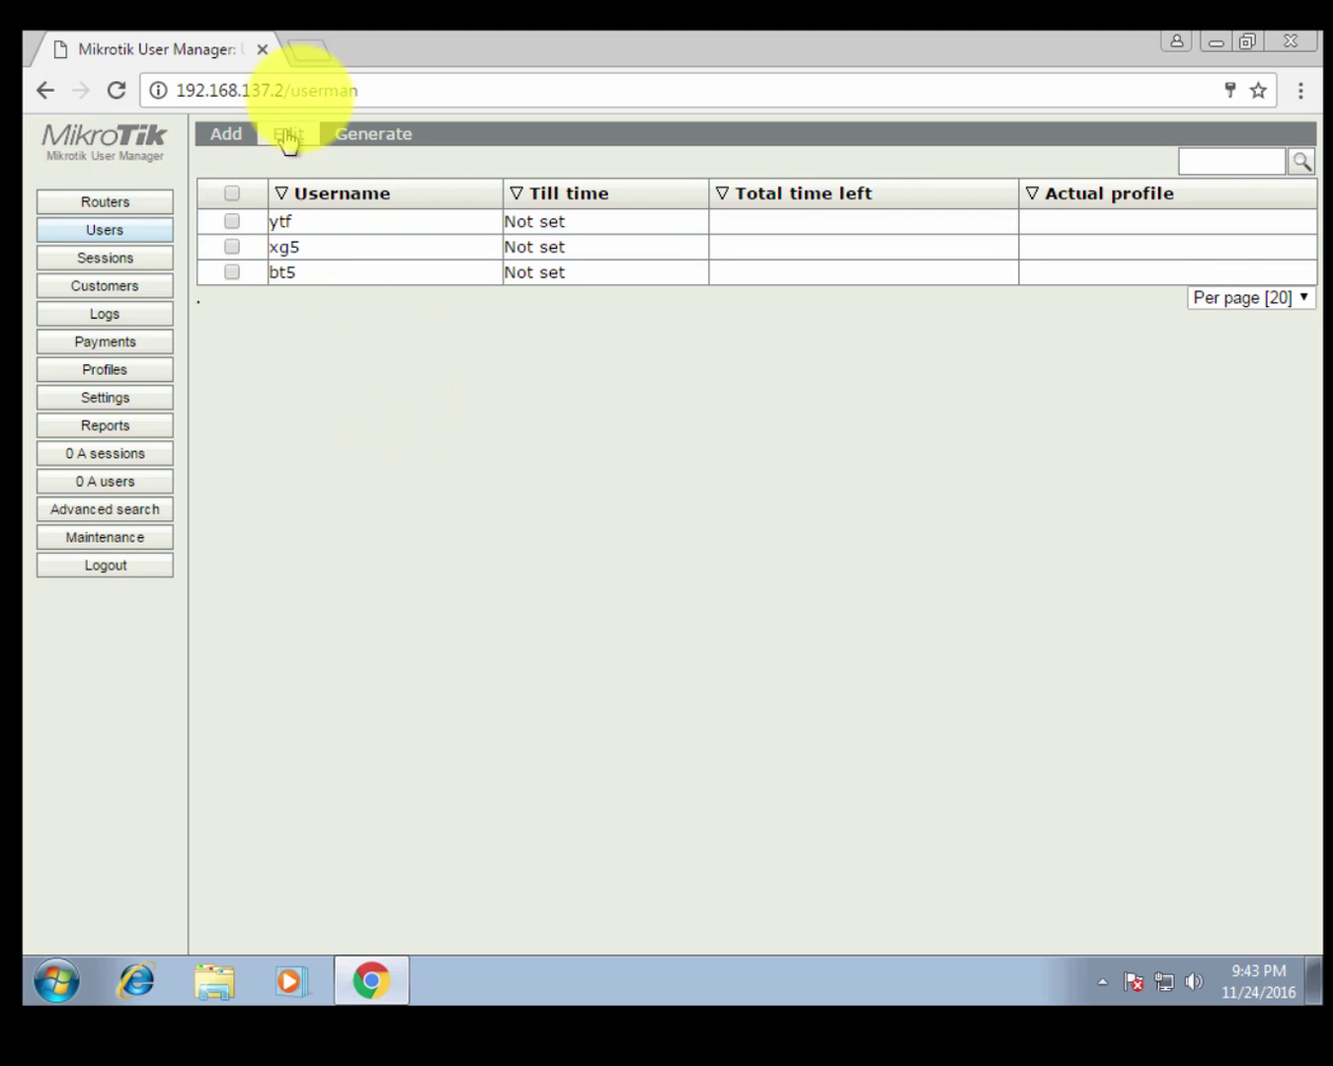
click(307, 91)
Open the hotspotilfan.net status page and log the current hotspot session off.
text(hot)
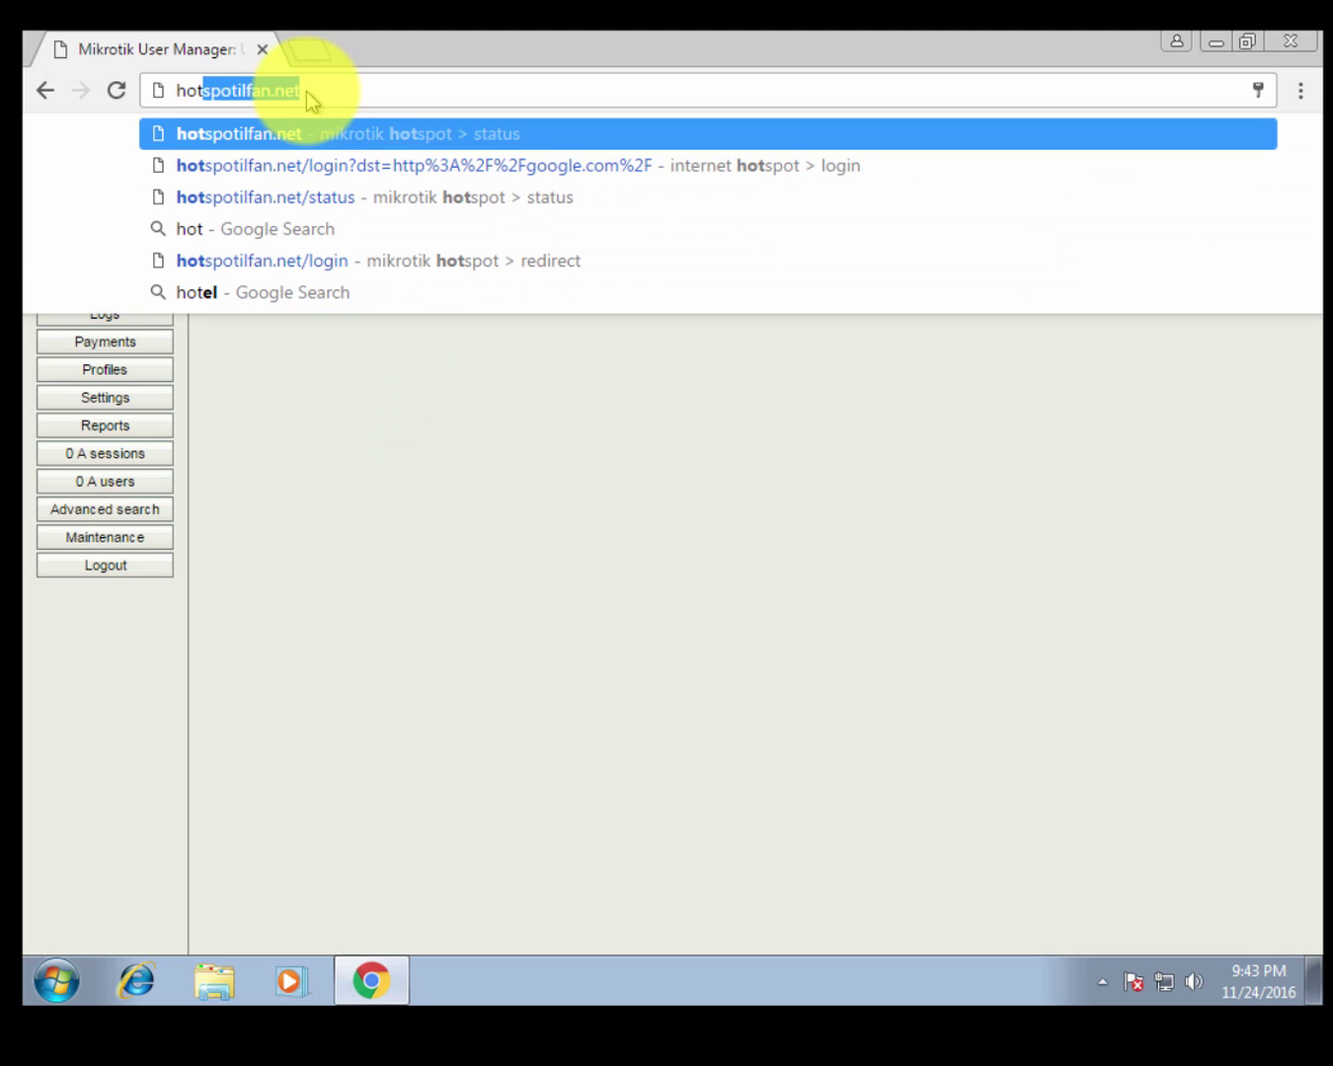
click(306, 132)
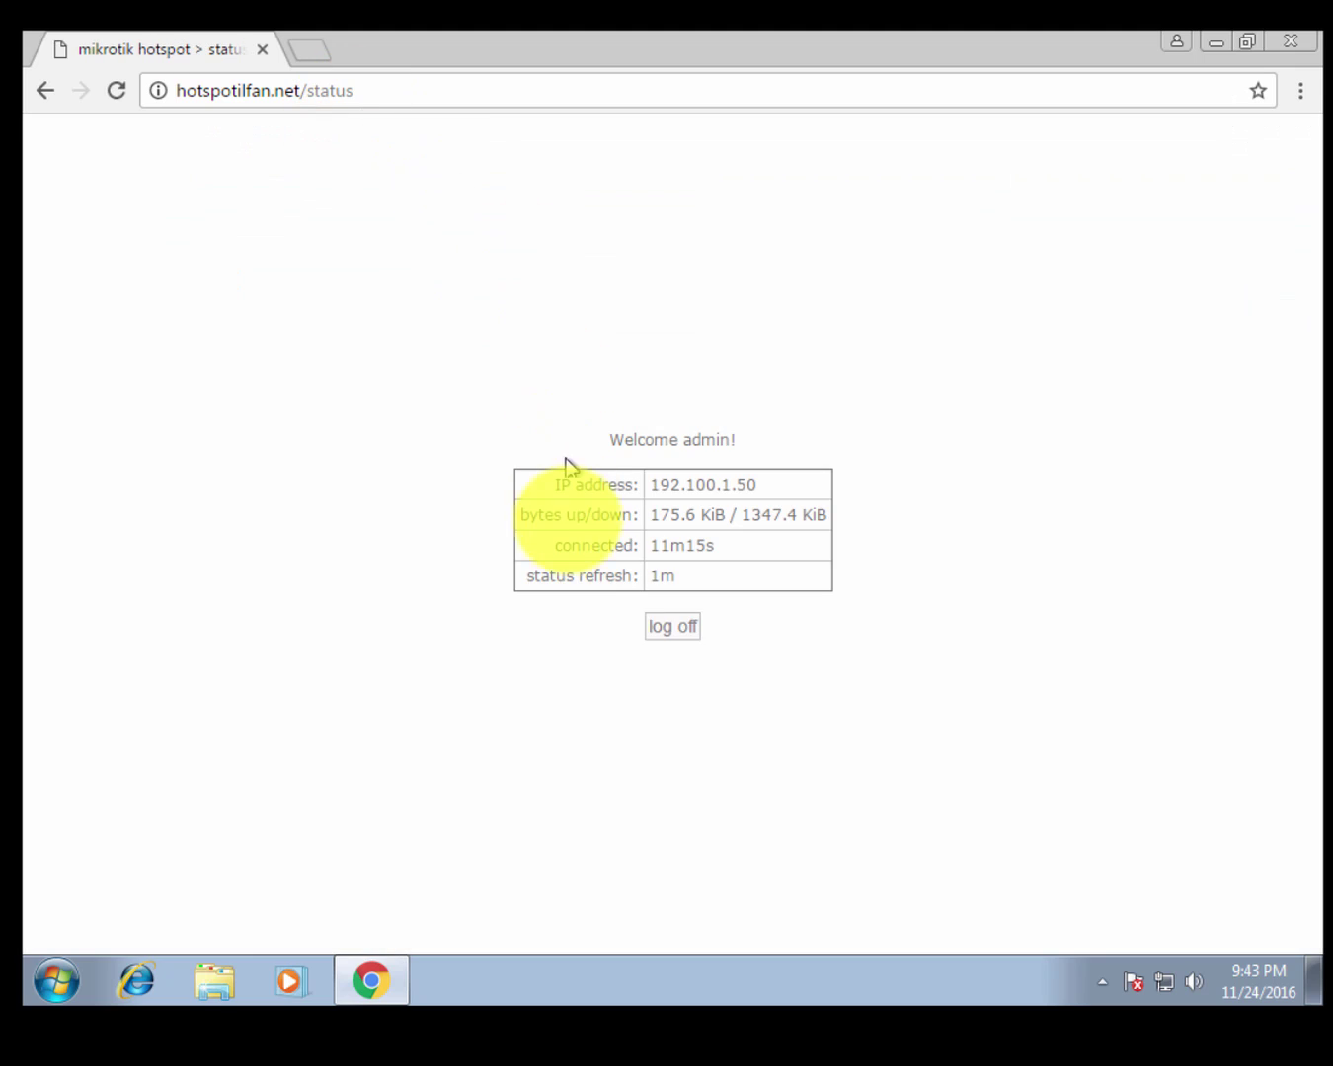
click(657, 624)
click(670, 637)
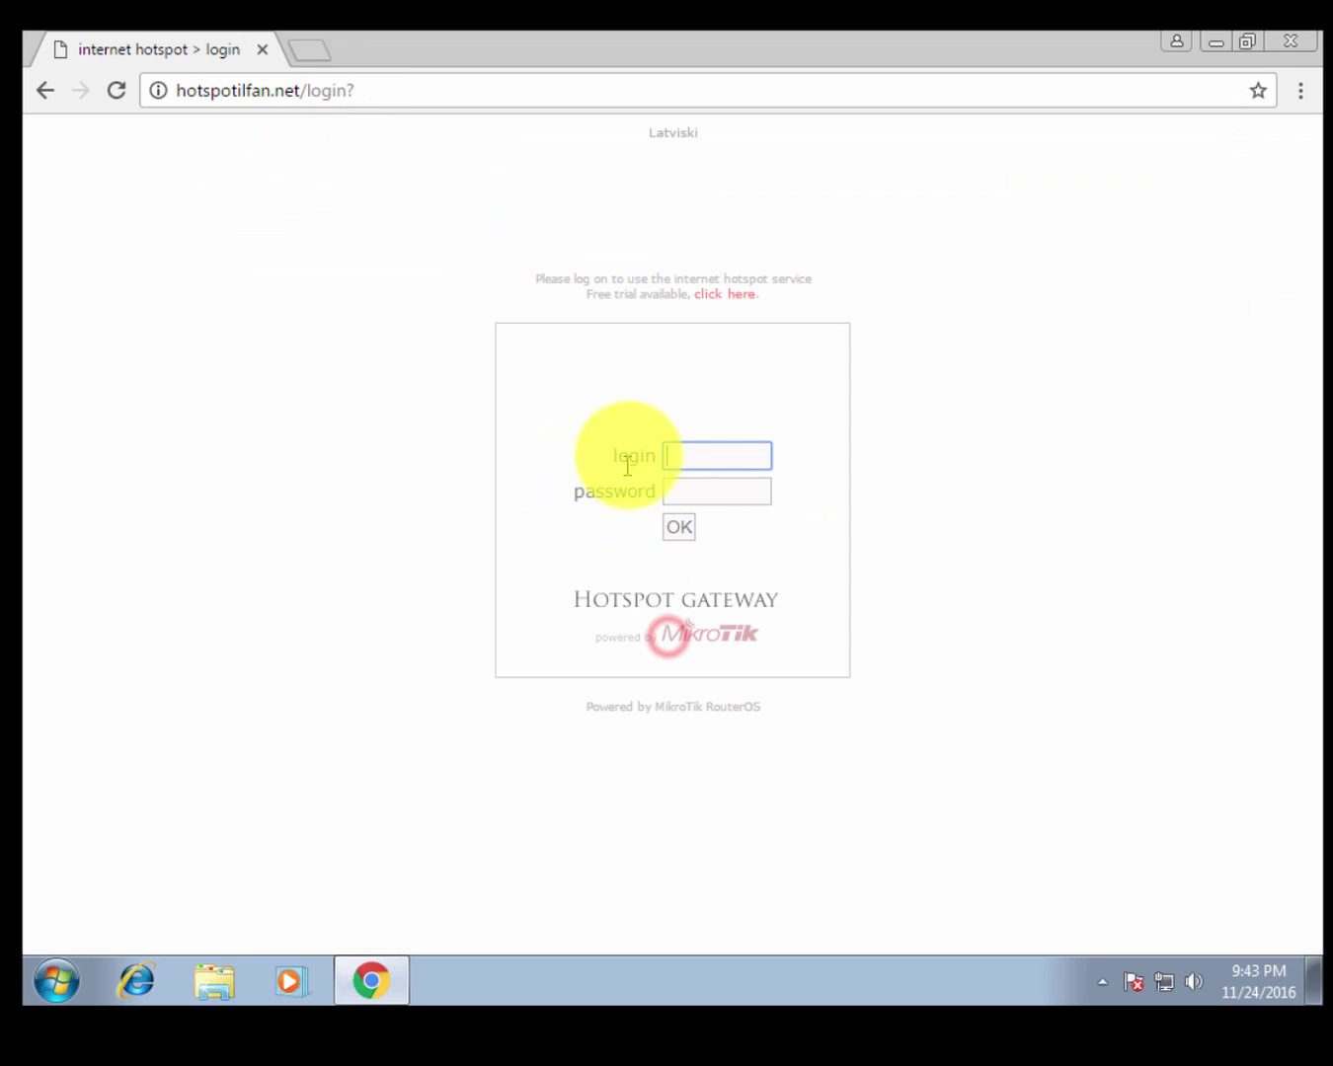
Log in to the hotspot as ytf with its password and check the Welcome ytf! greeting.
click(677, 453)
text(ytf)
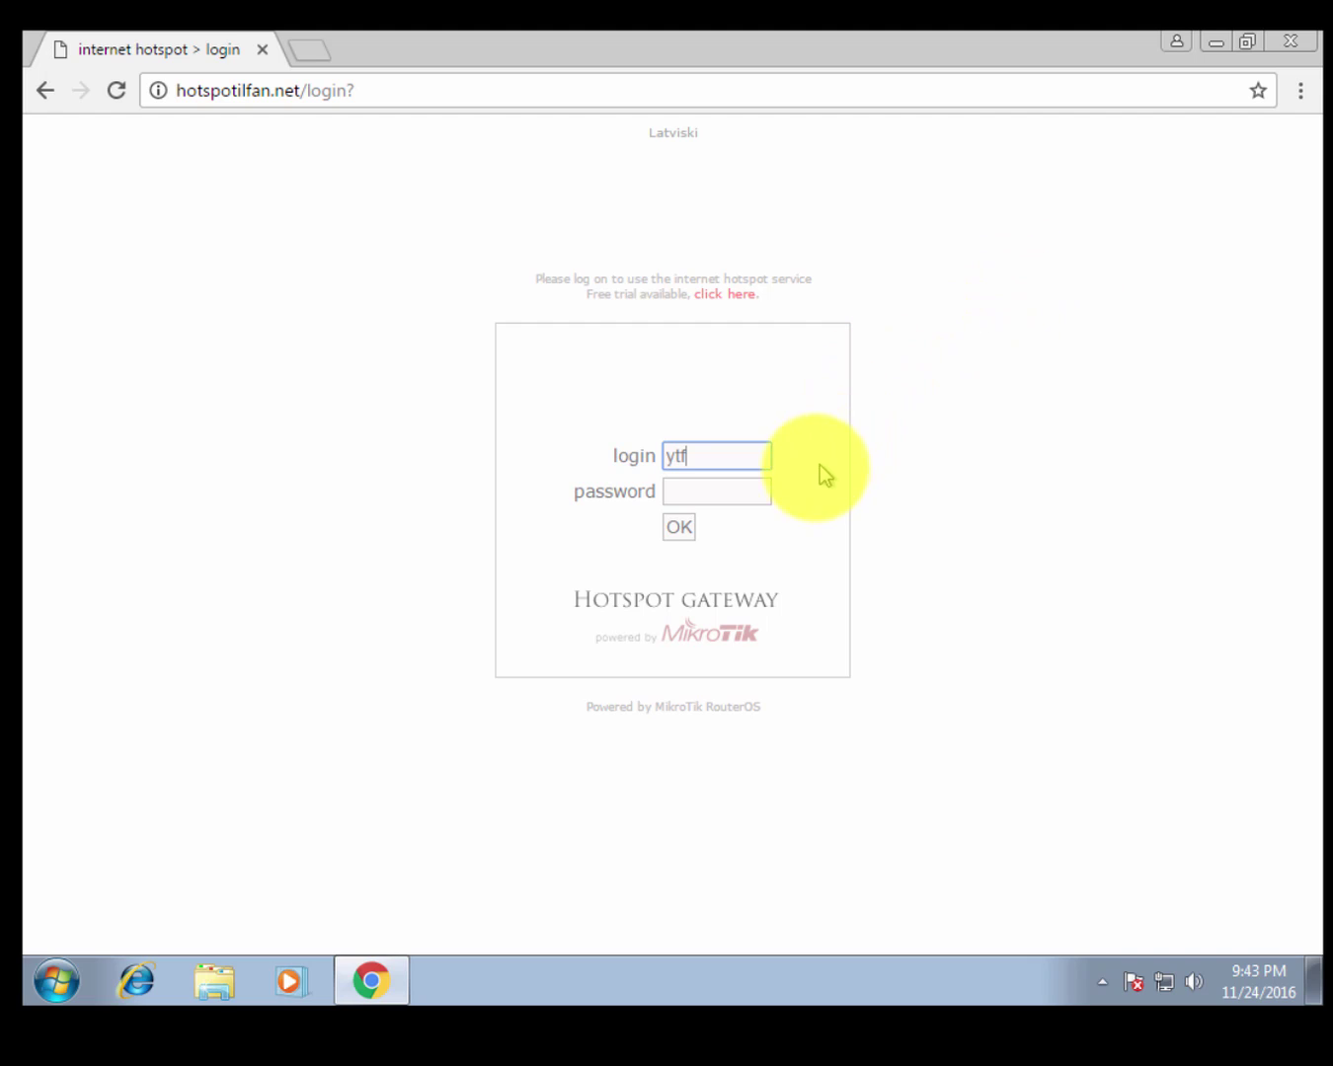
click(761, 500)
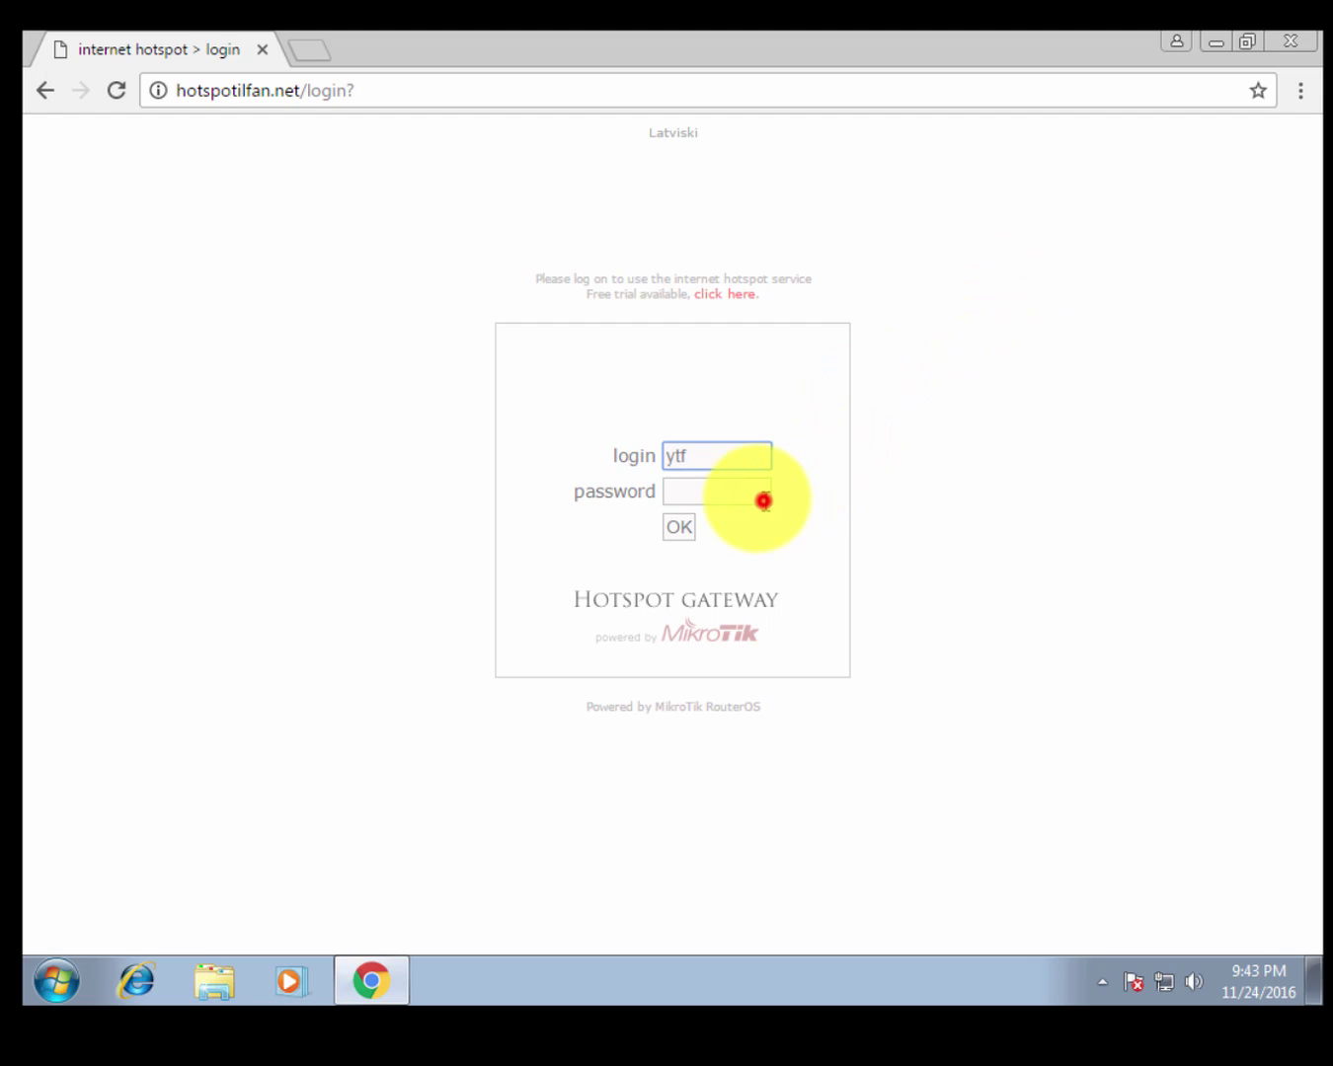
text(y)
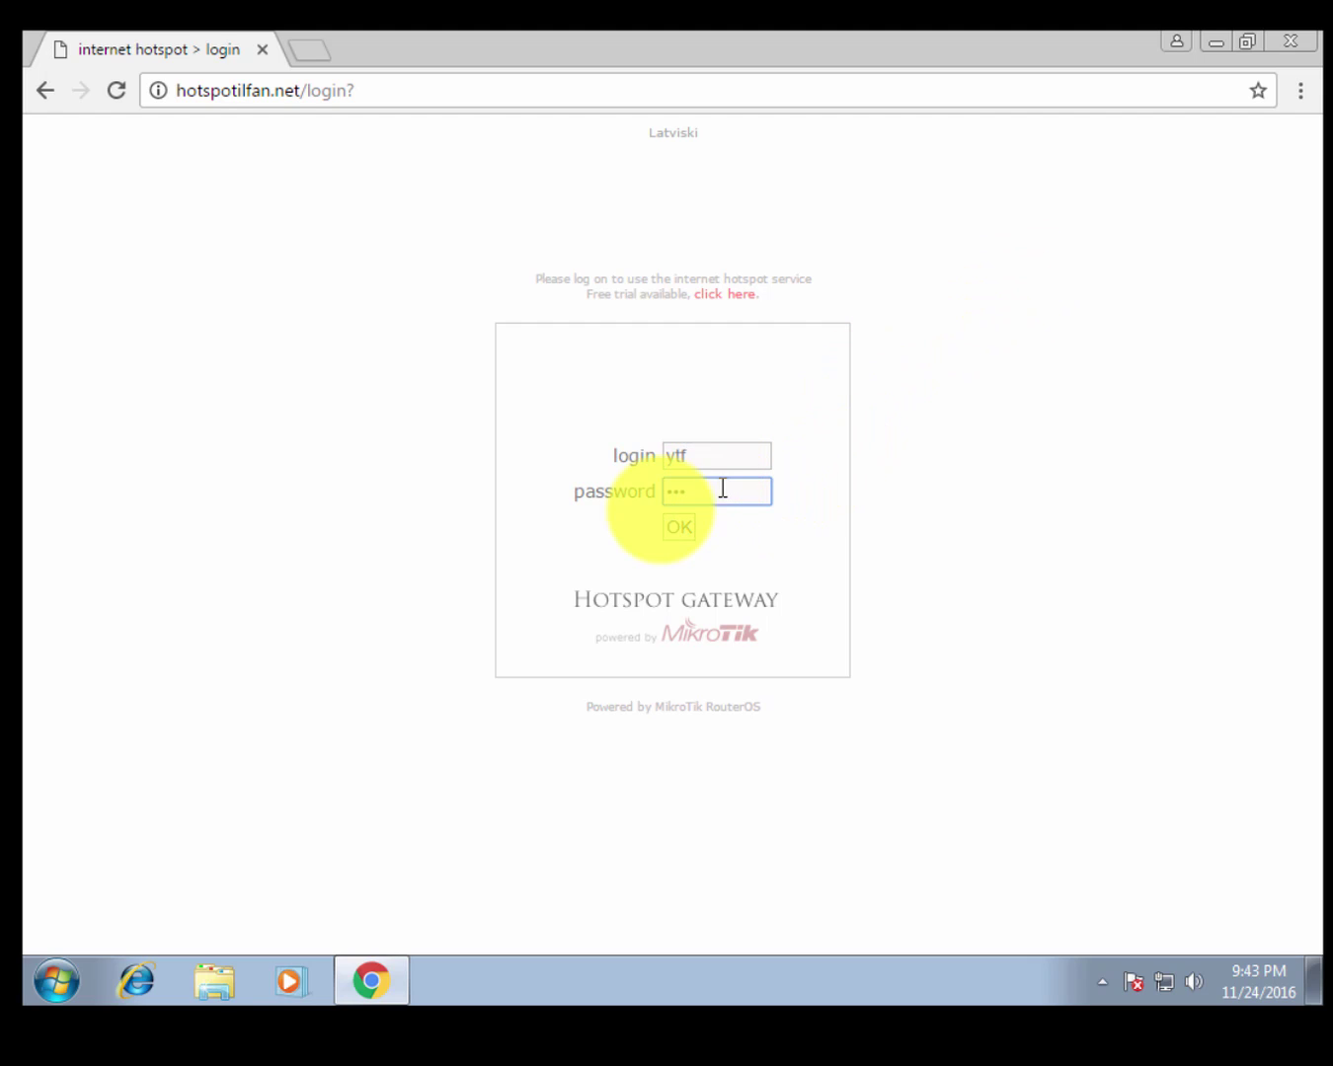
click(679, 529)
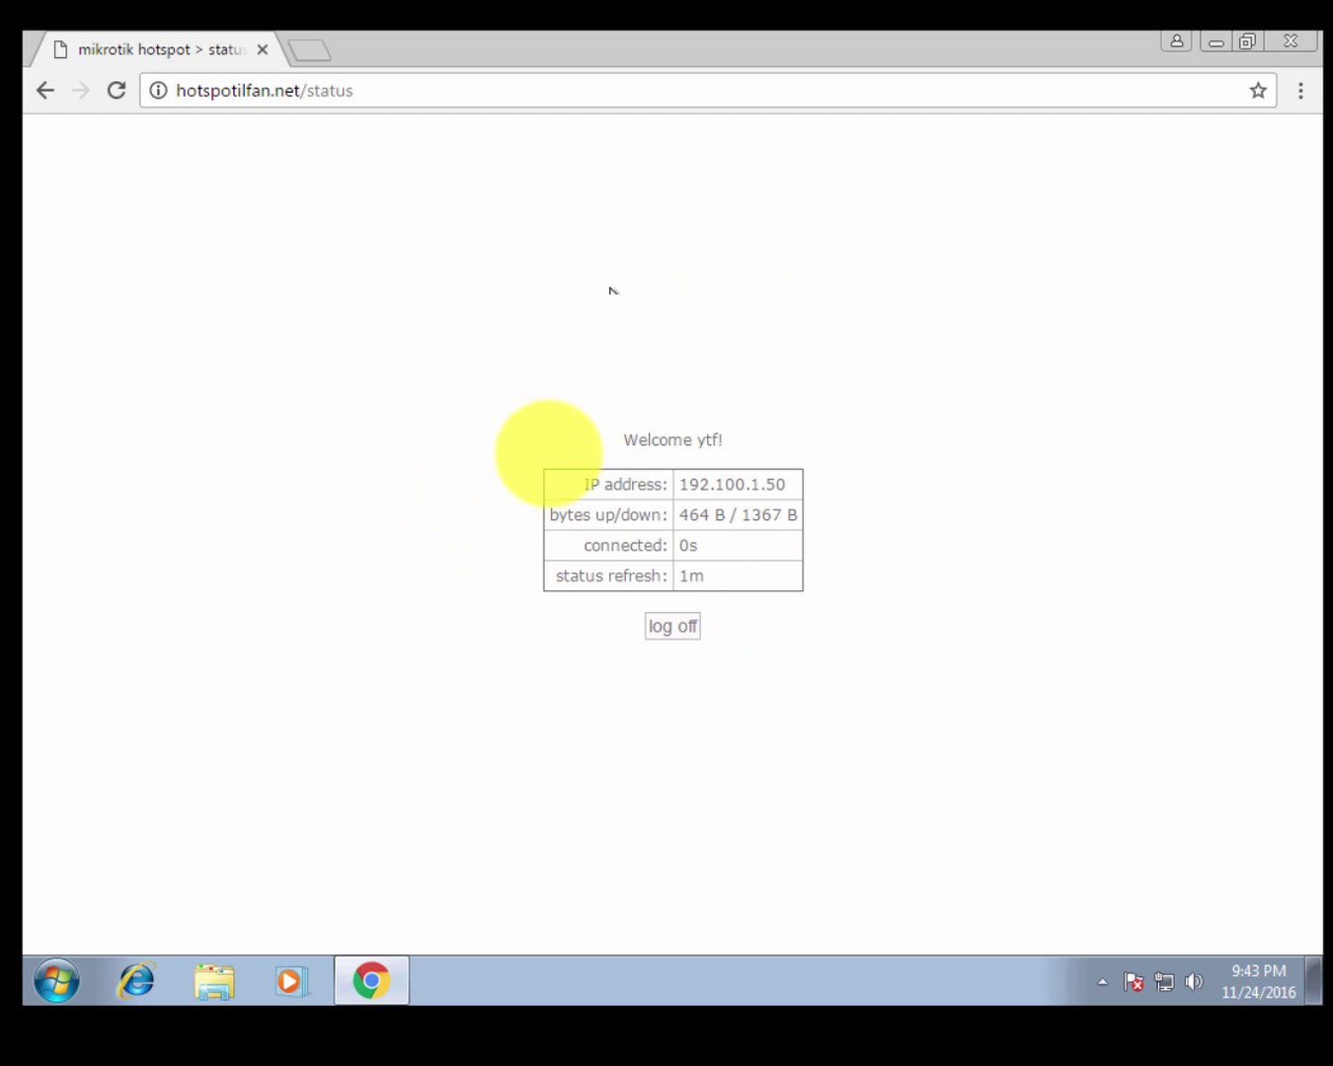
drag(619, 445, 743, 451)
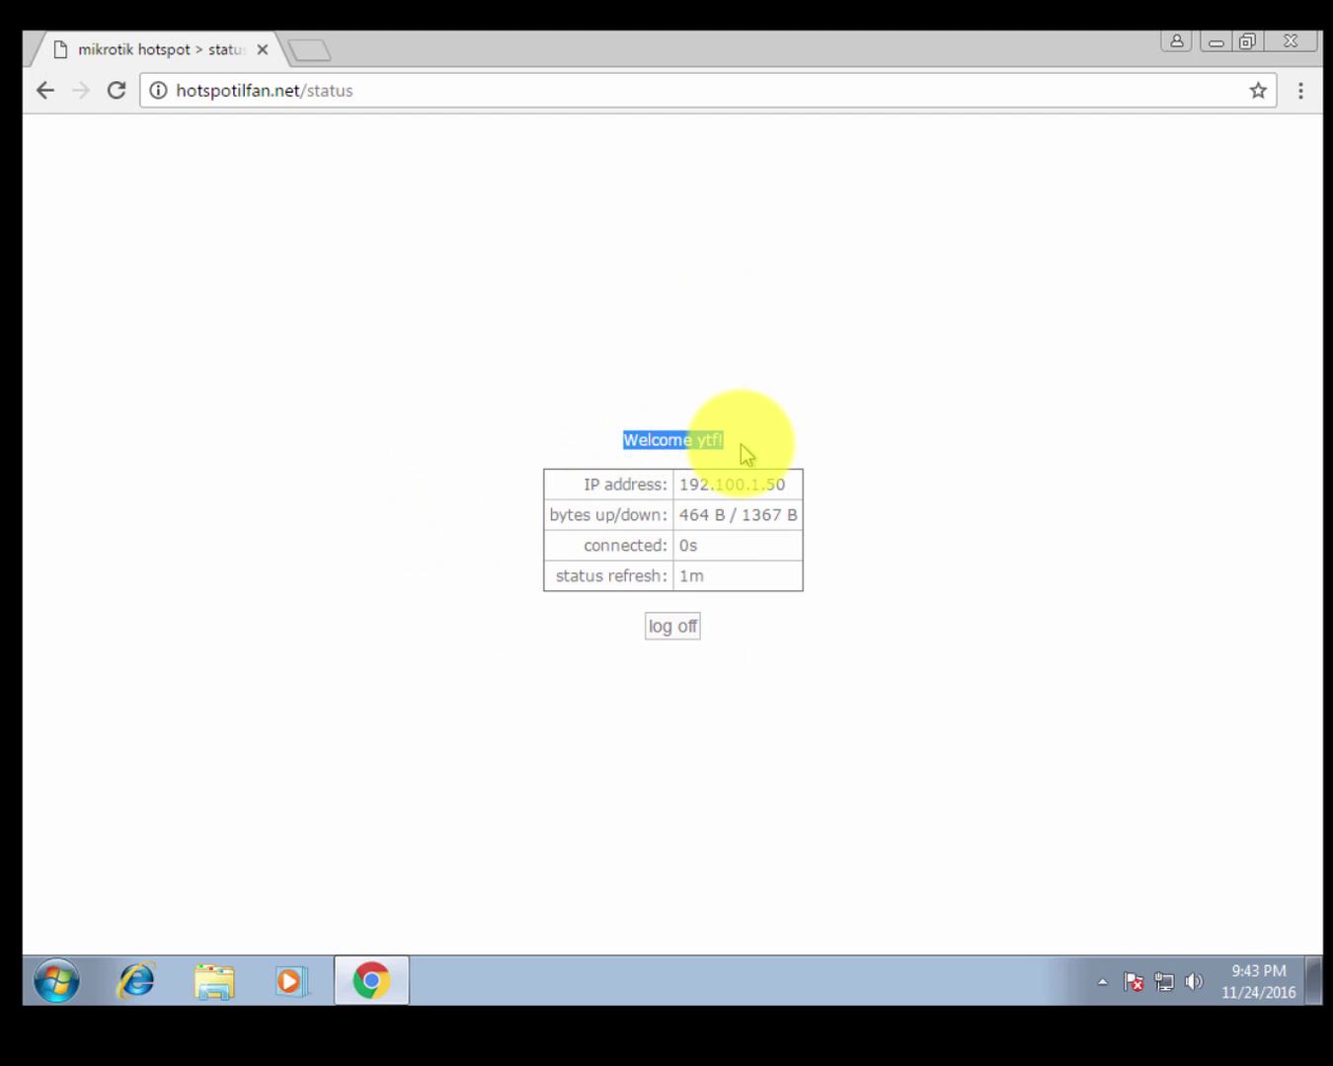
click(685, 440)
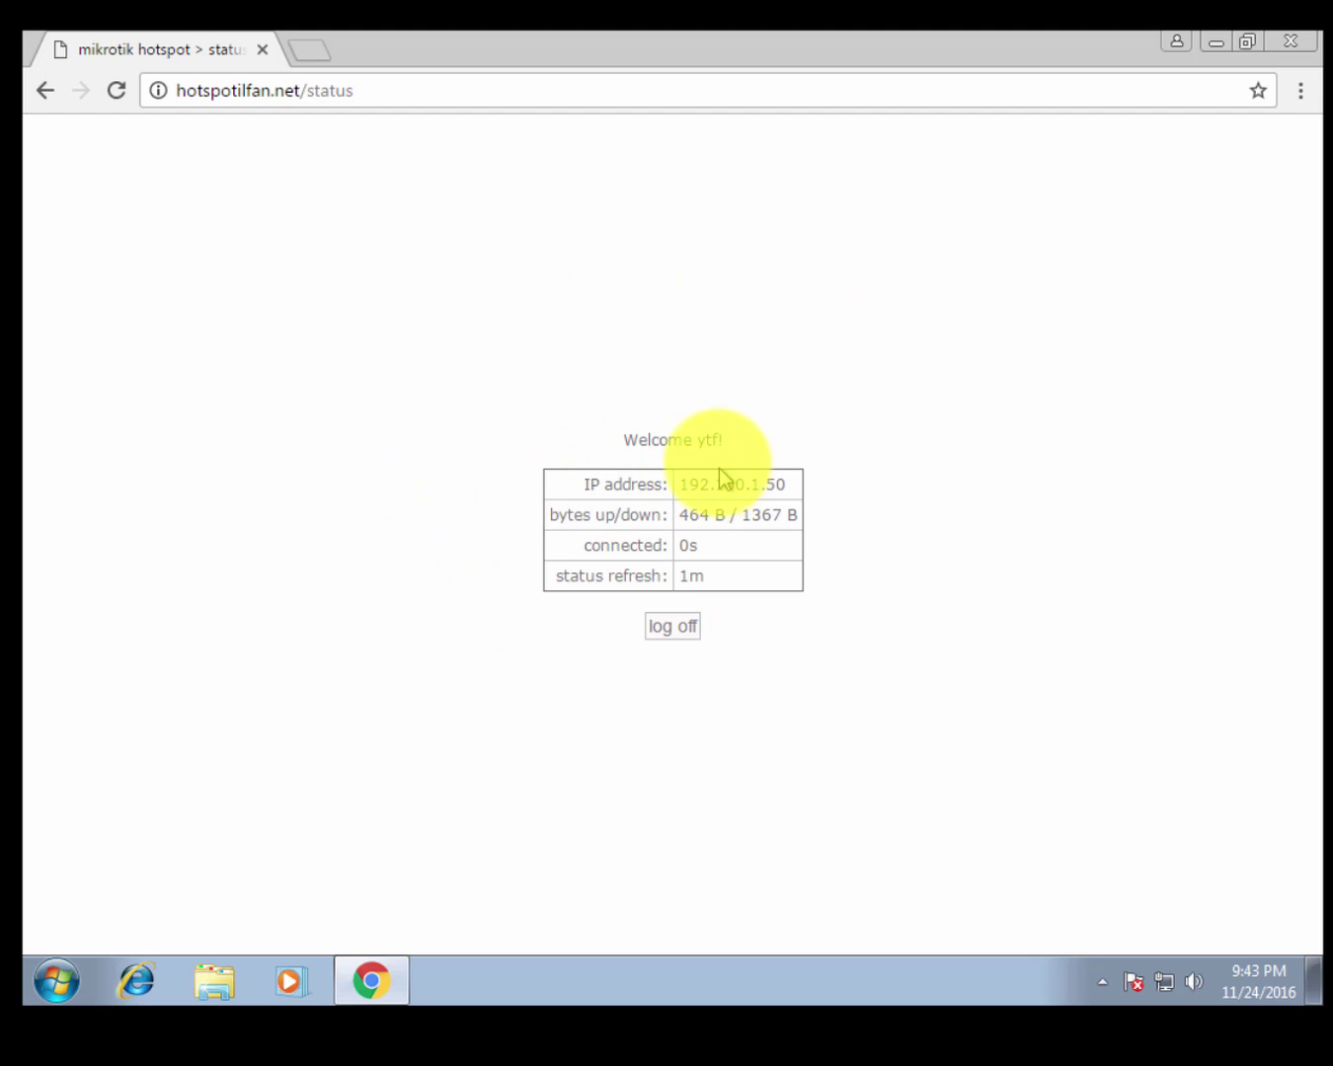
double_click(703, 440)
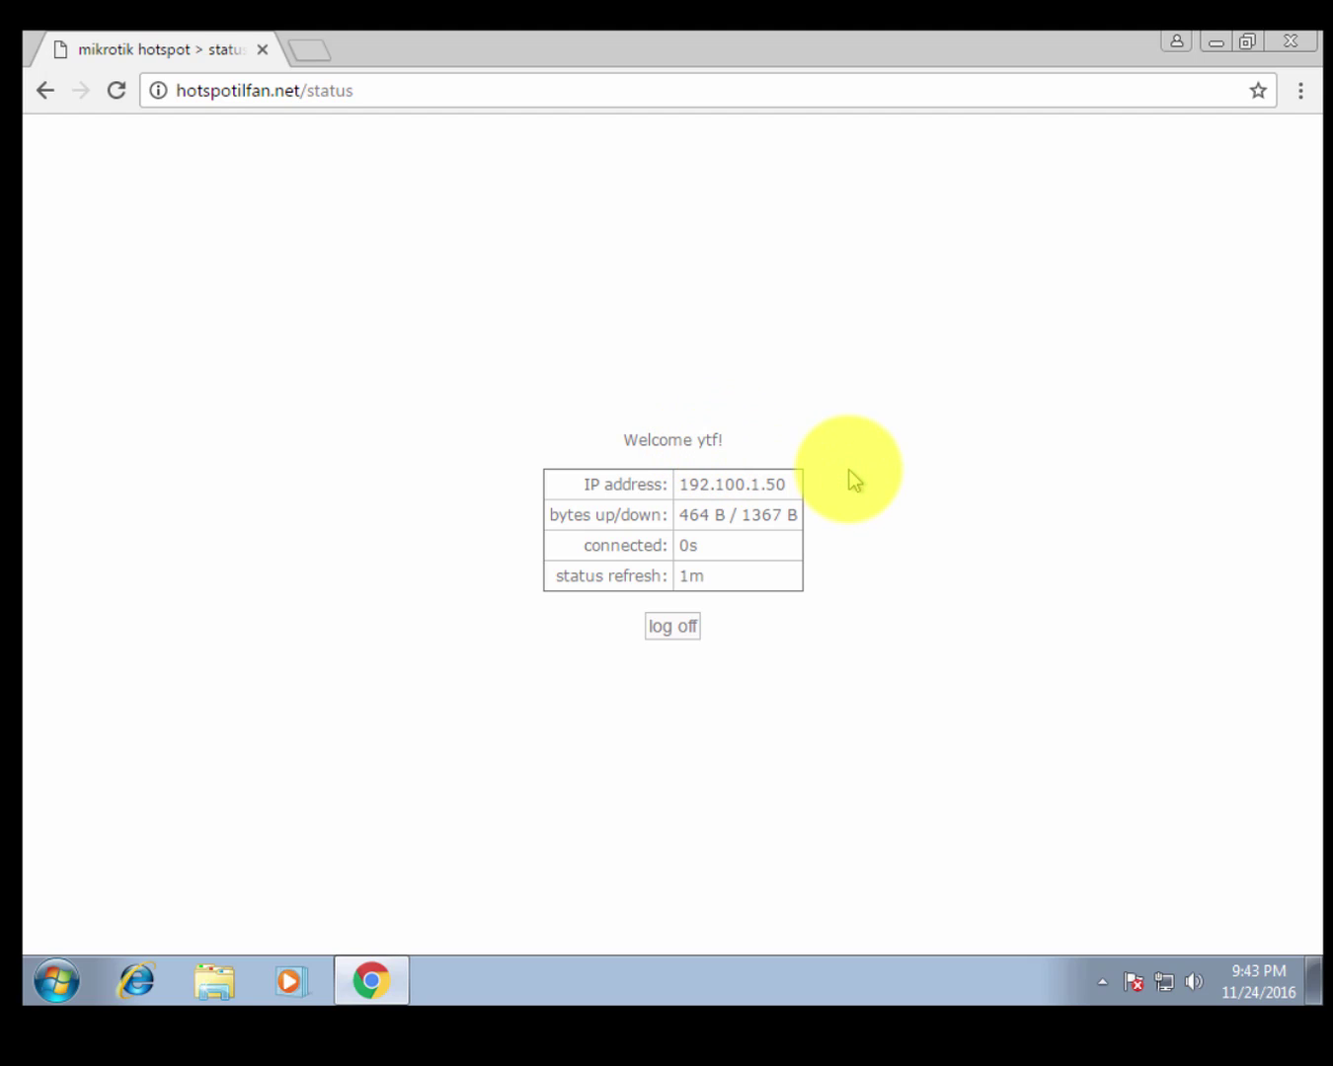
Reload User Manager at its 192 address and review user ytf's details.
click(388, 90)
text(19)
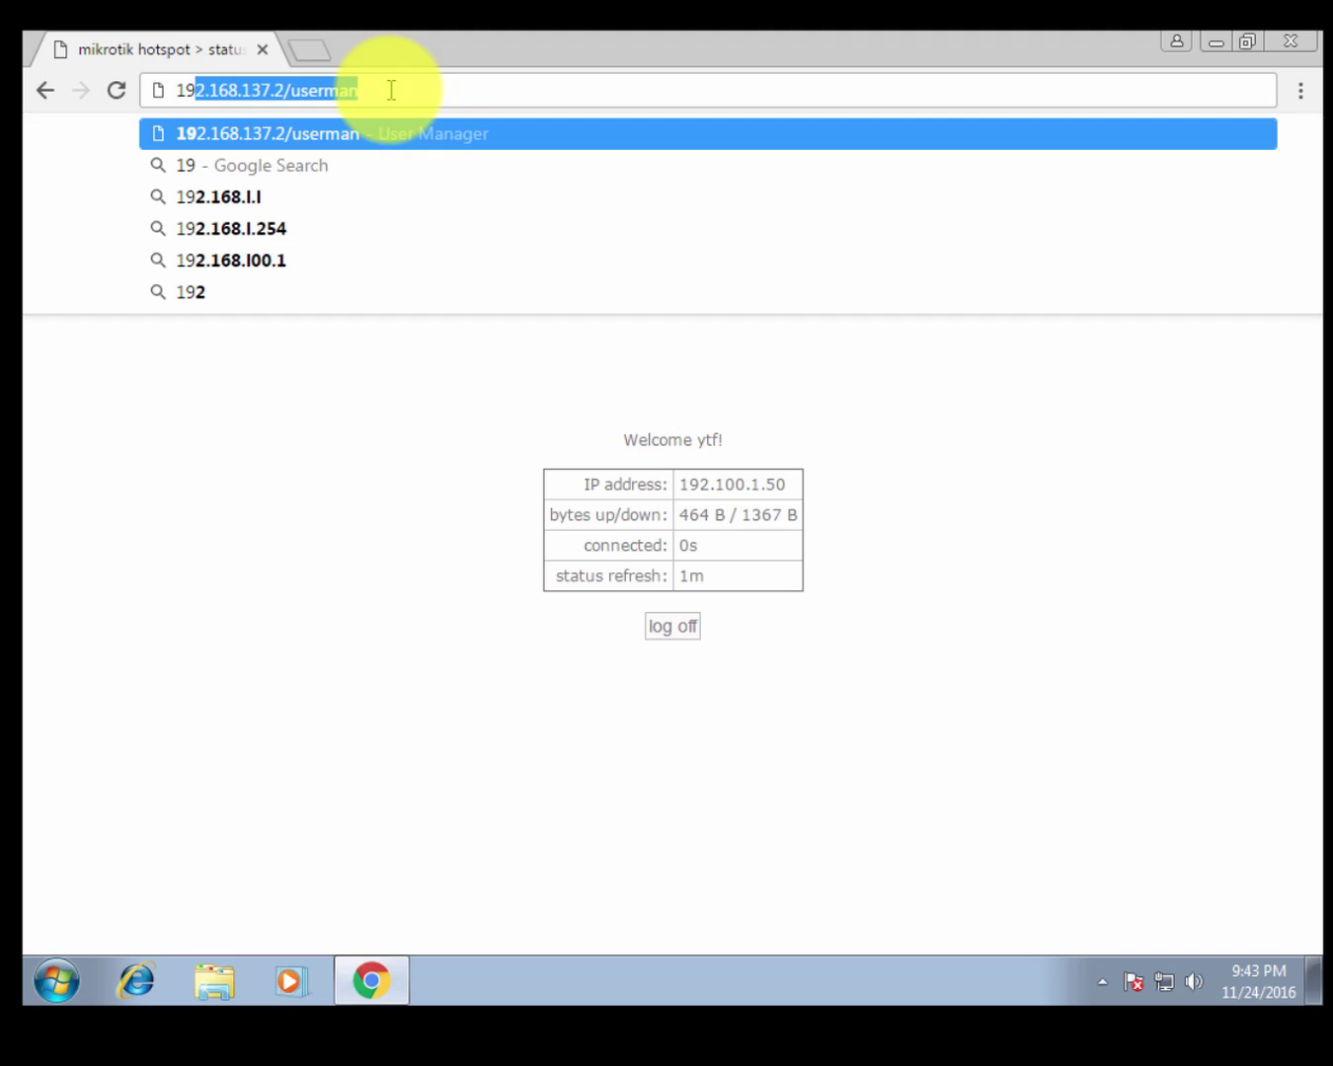
text(2)
key(Return)
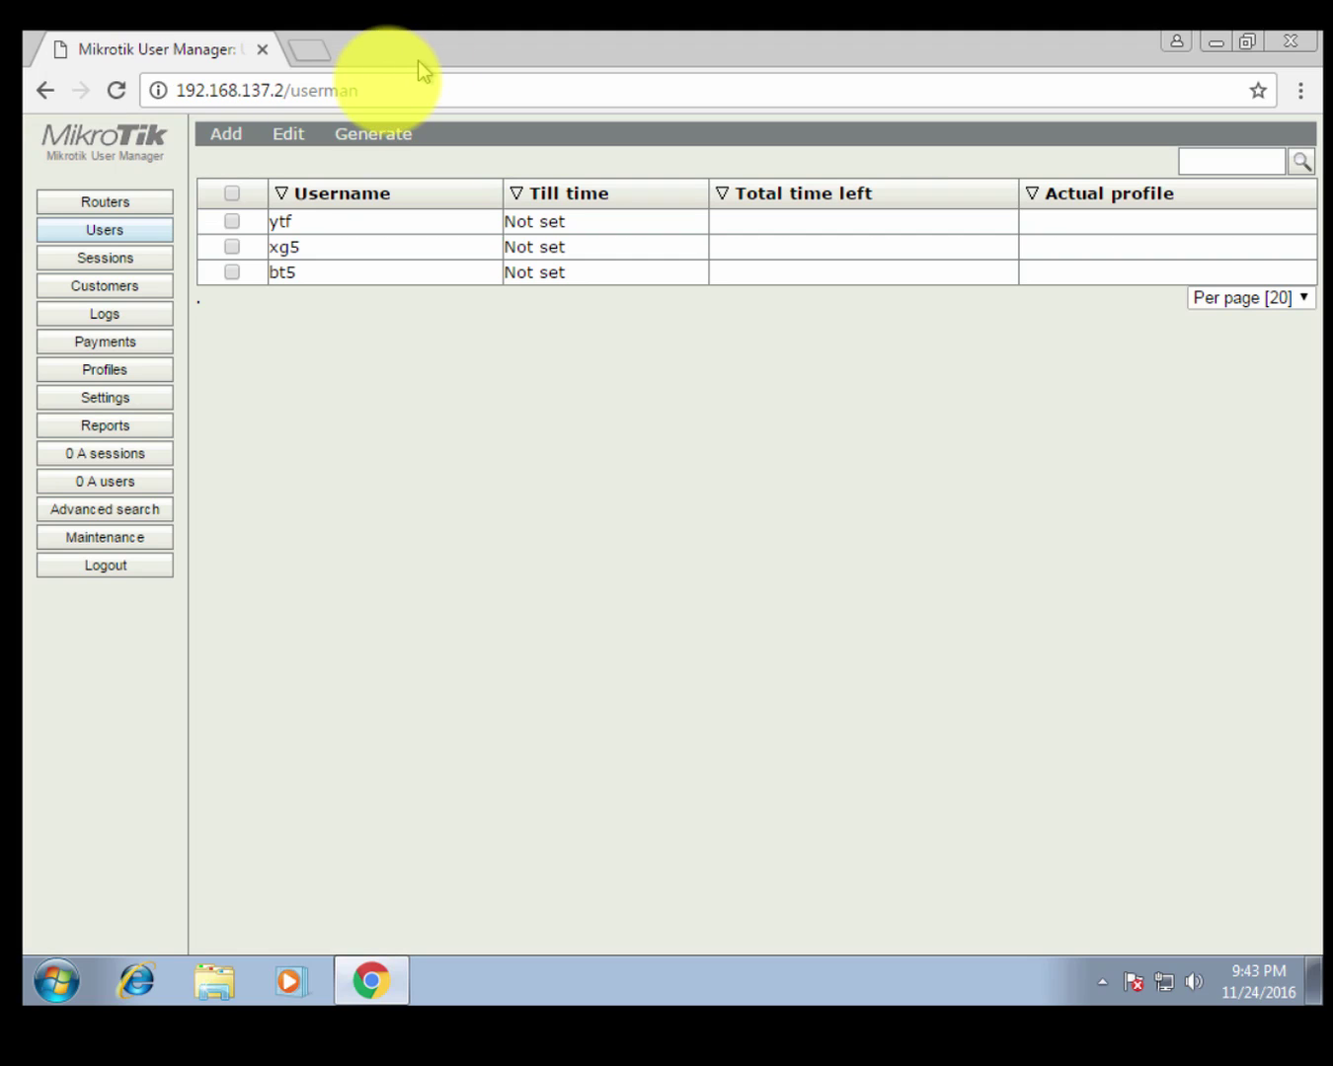
click(336, 223)
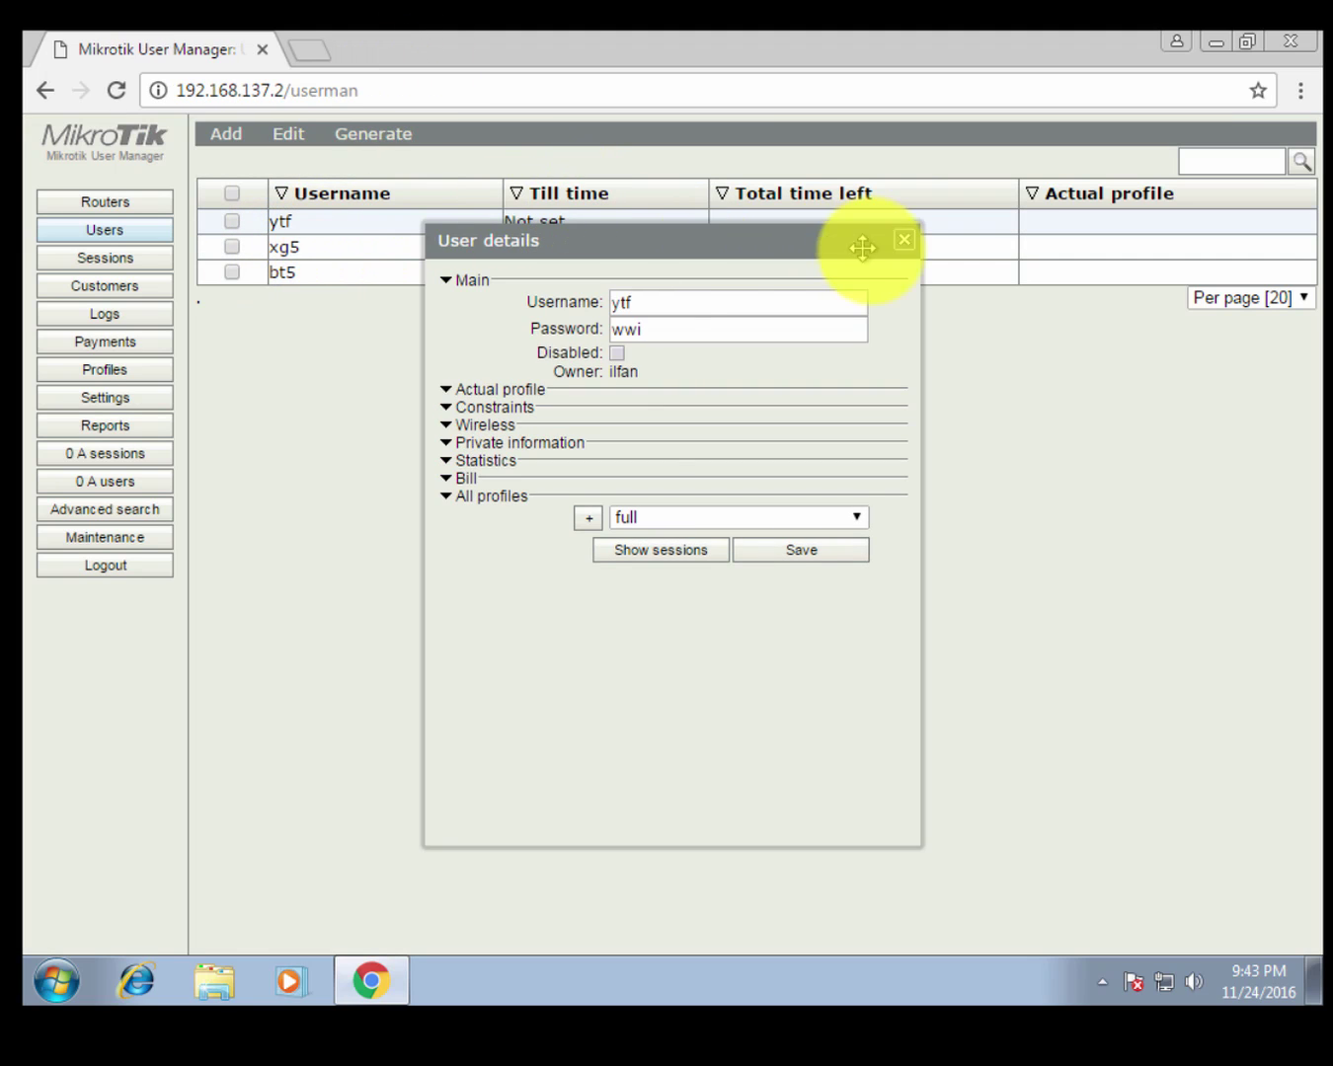
double_click(654, 304)
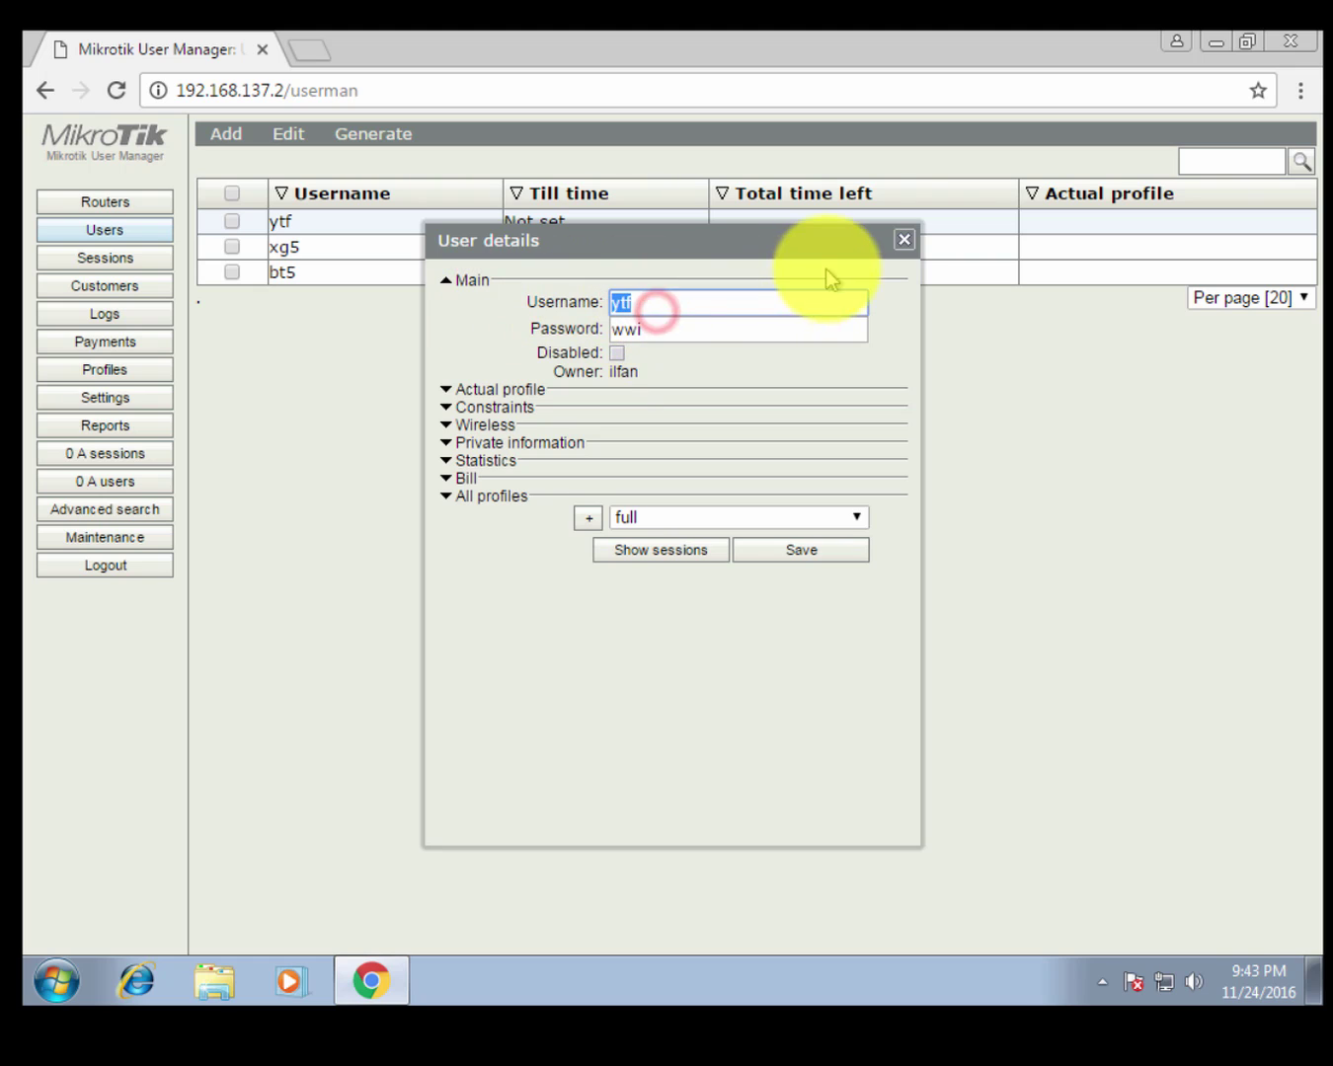
click(901, 240)
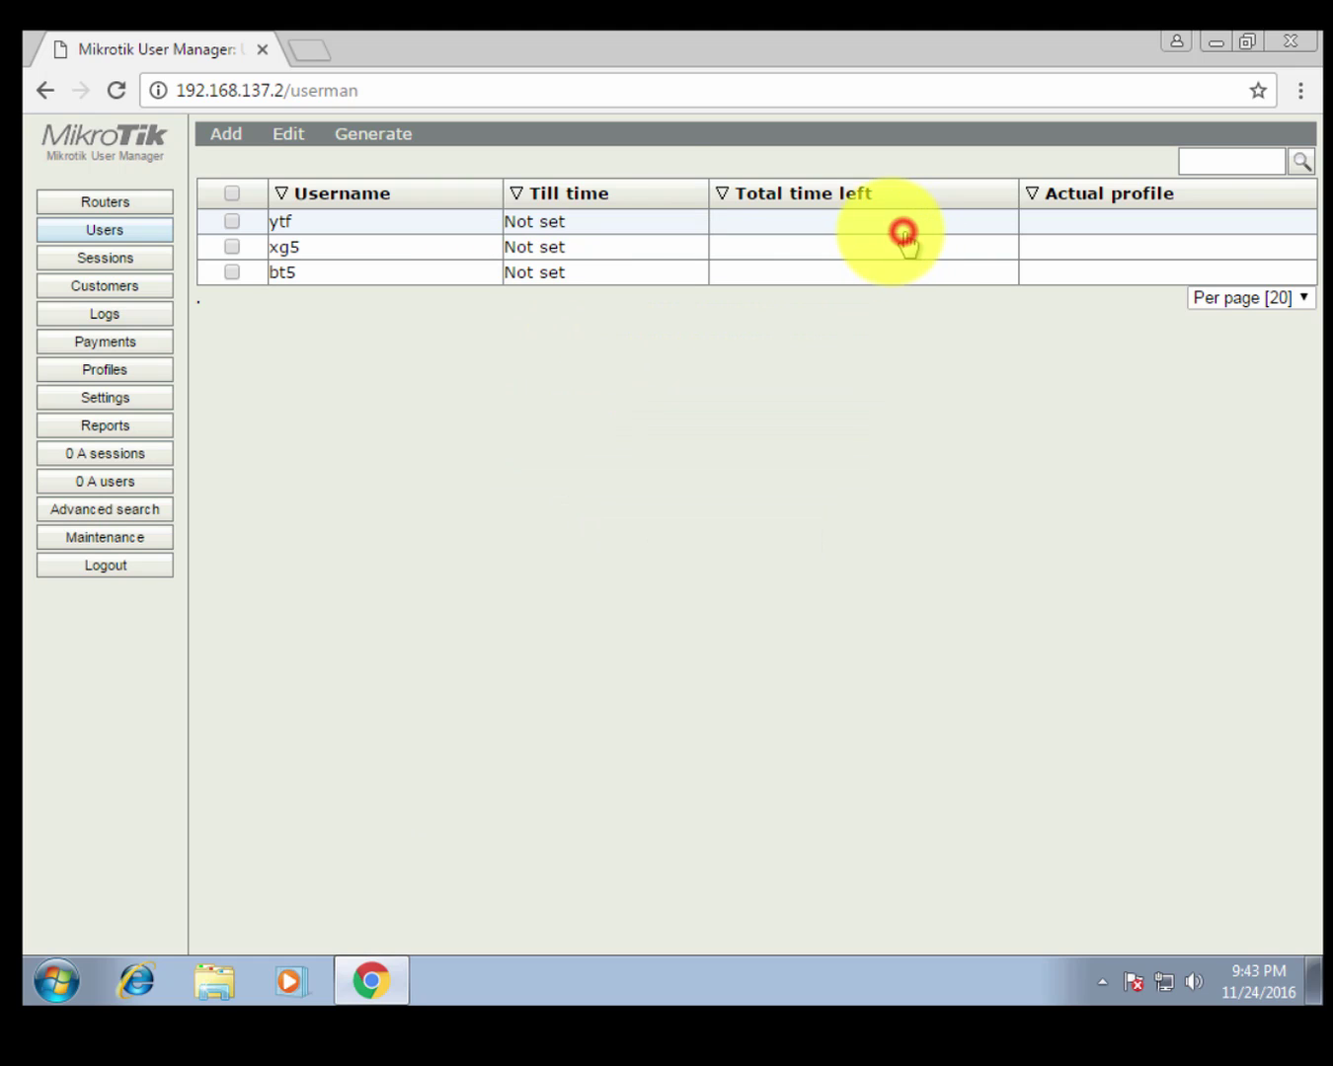
Open the single-user Add dialog, leaving the assigned profile as full.
click(225, 136)
click(233, 185)
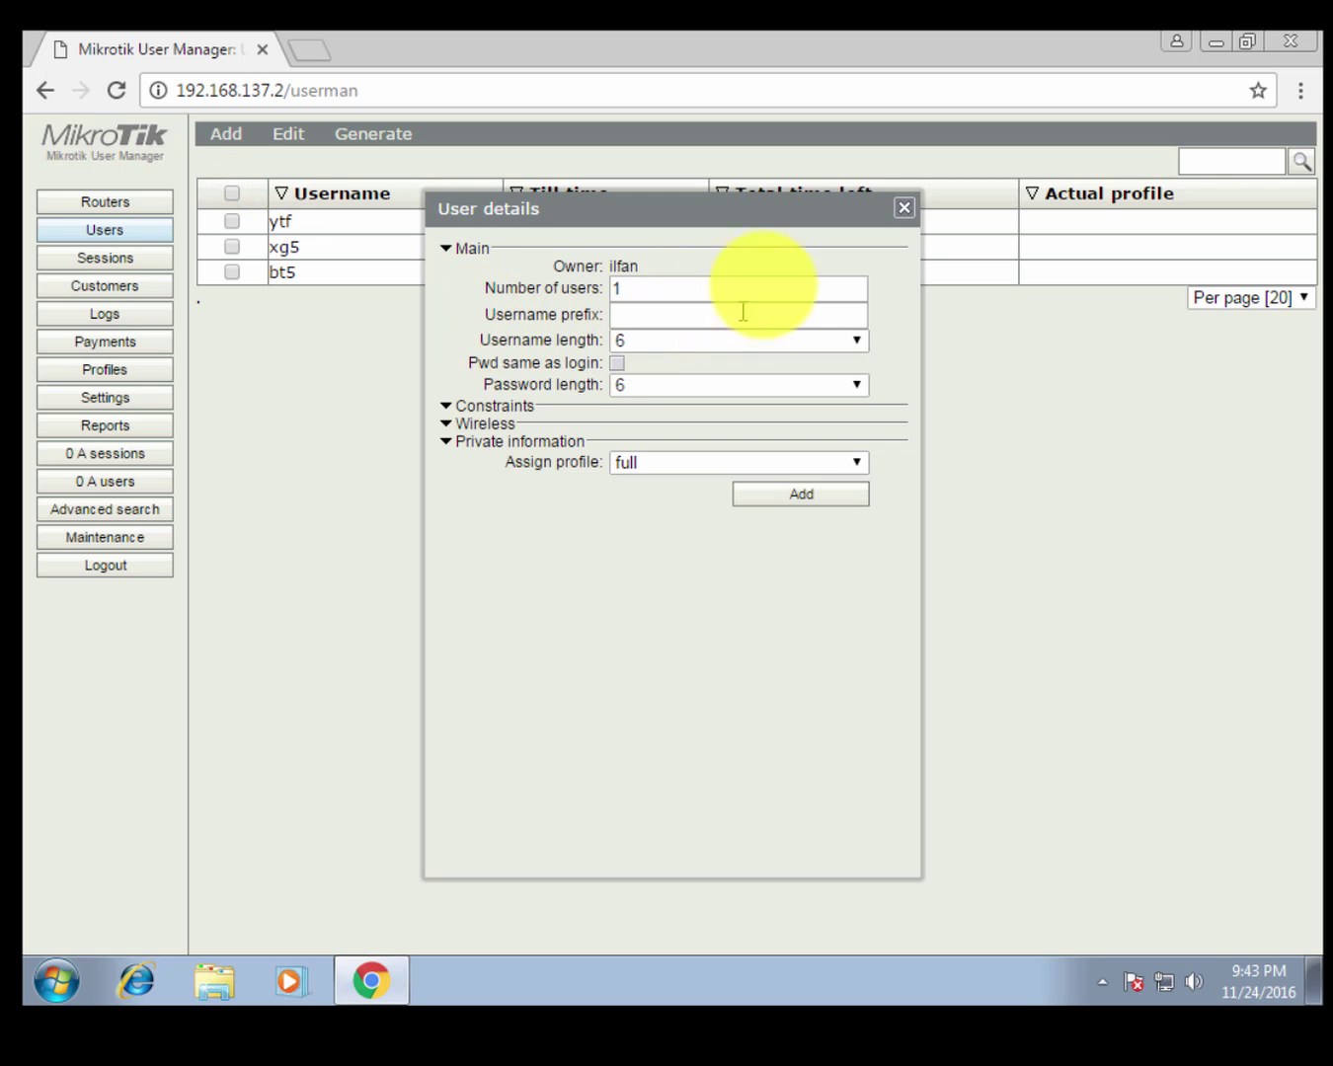
click(905, 207)
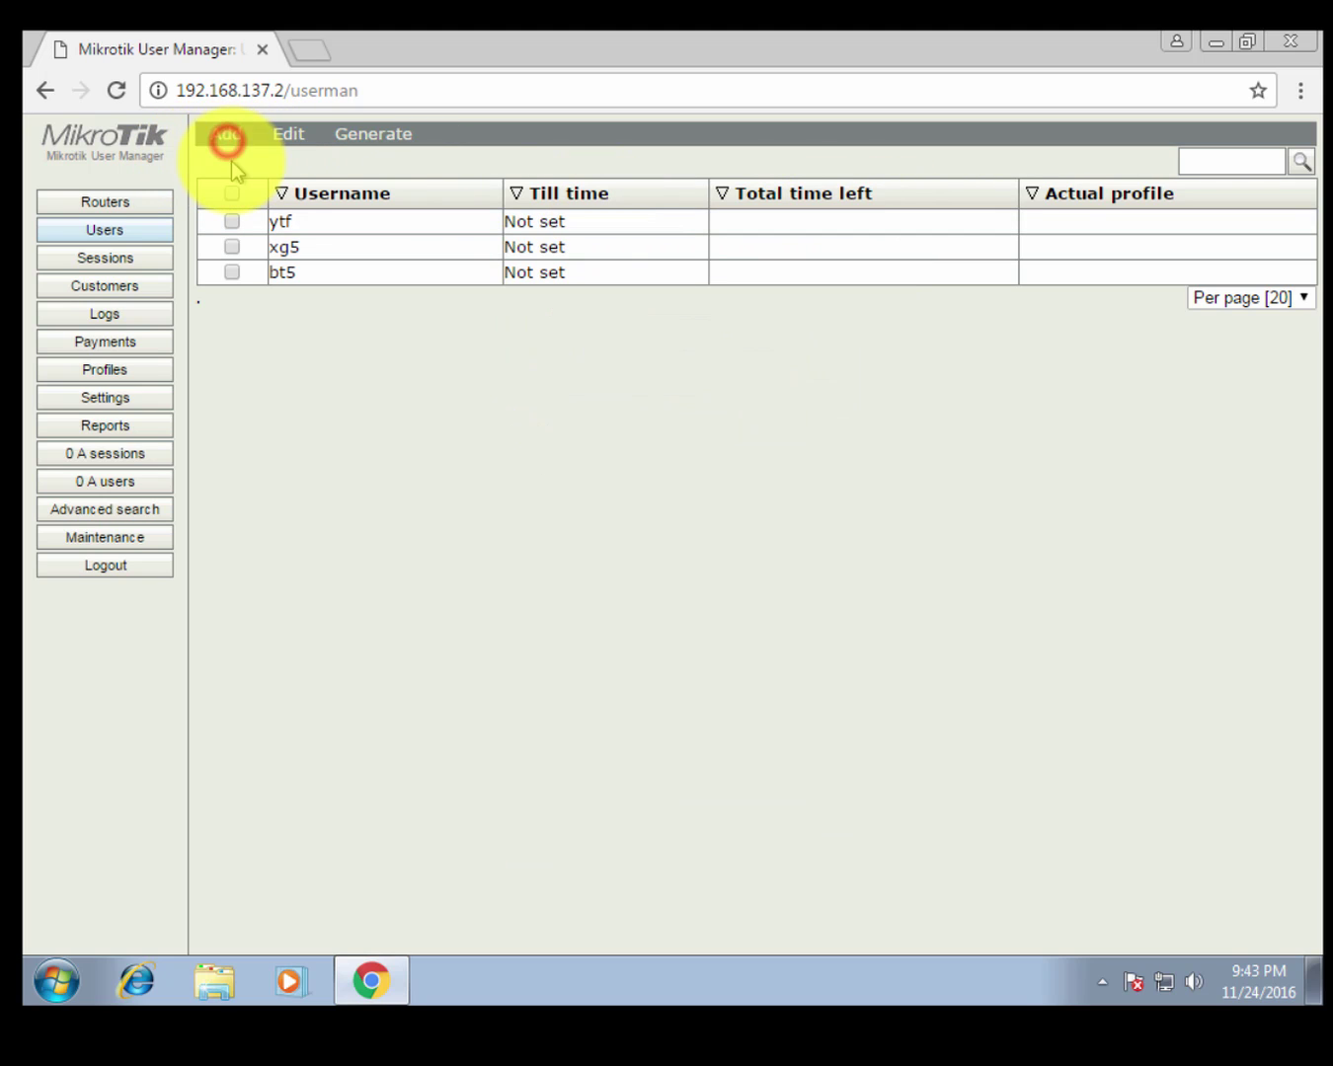
click(231, 158)
click(682, 303)
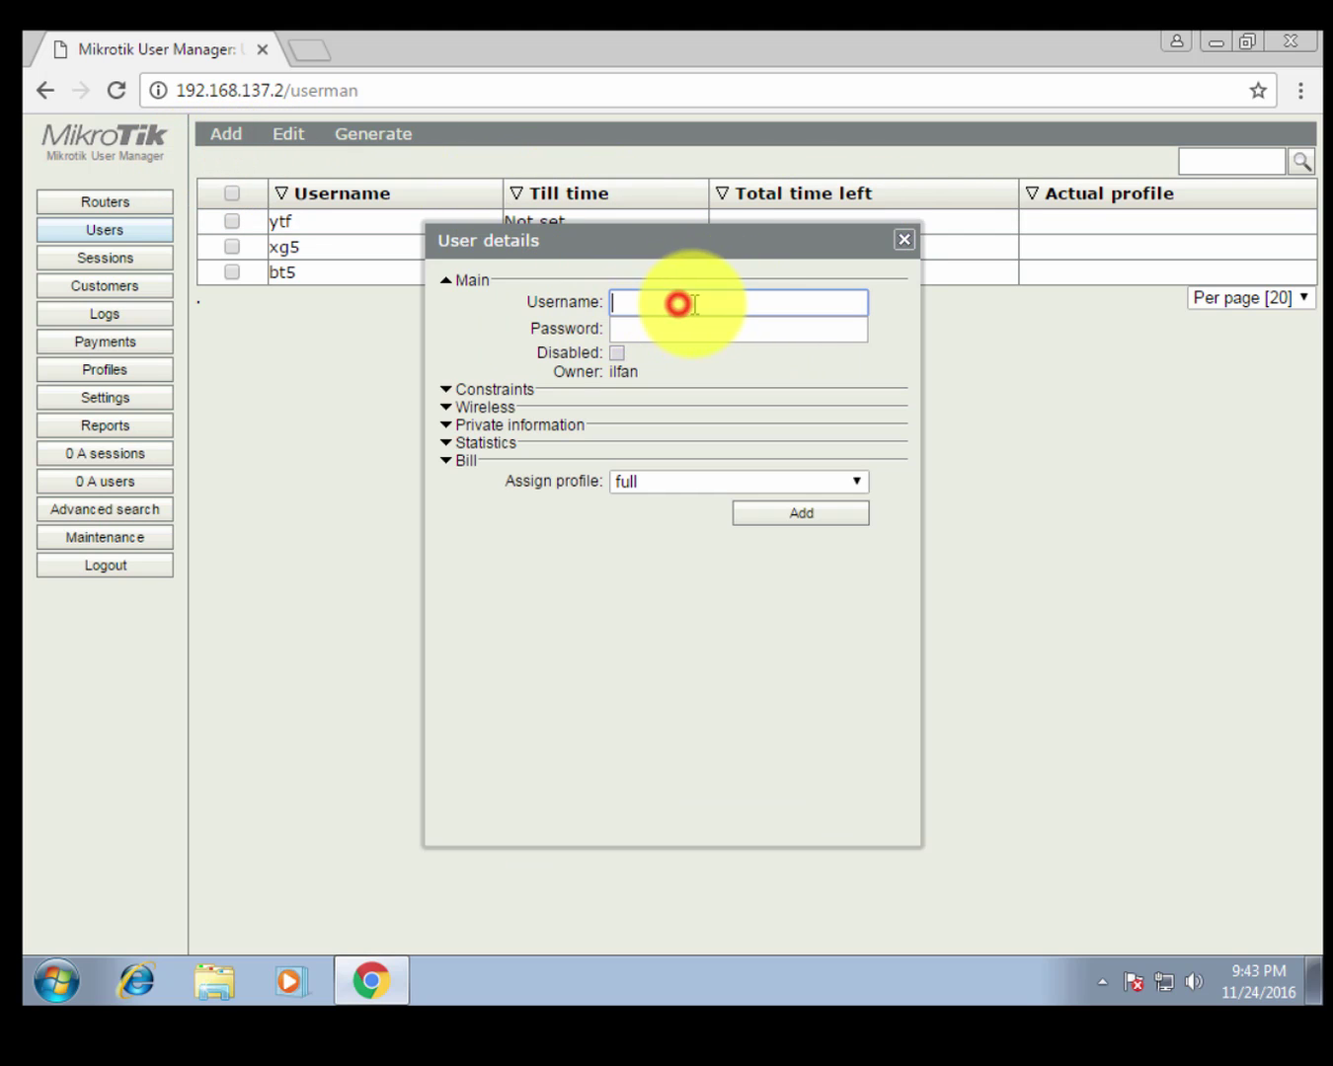
click(674, 327)
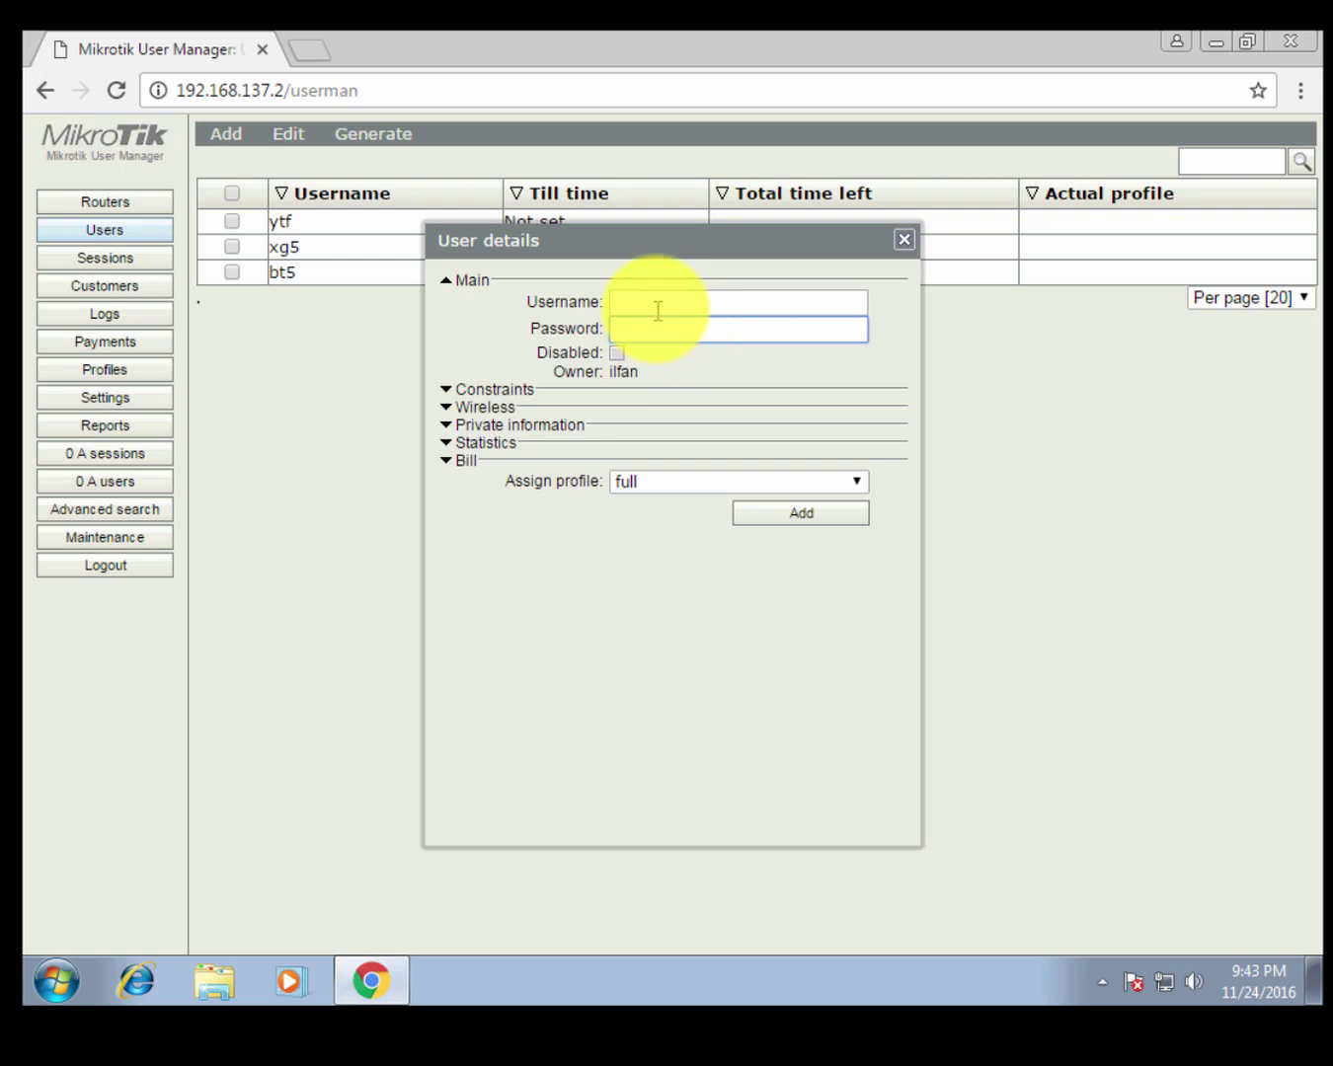
click(658, 304)
click(653, 481)
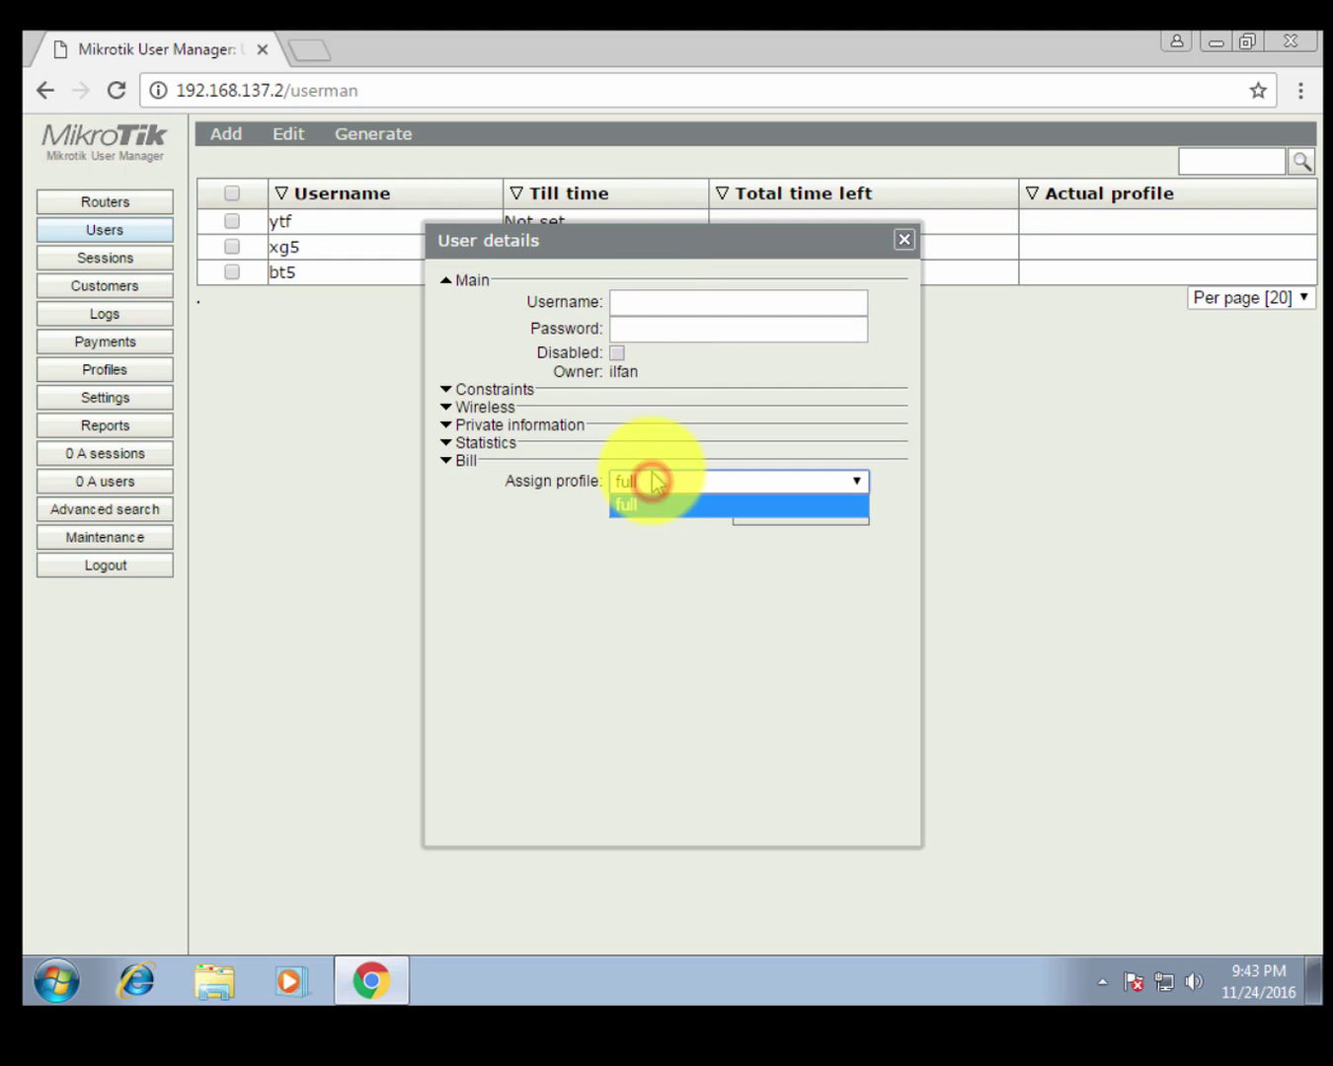
click(561, 554)
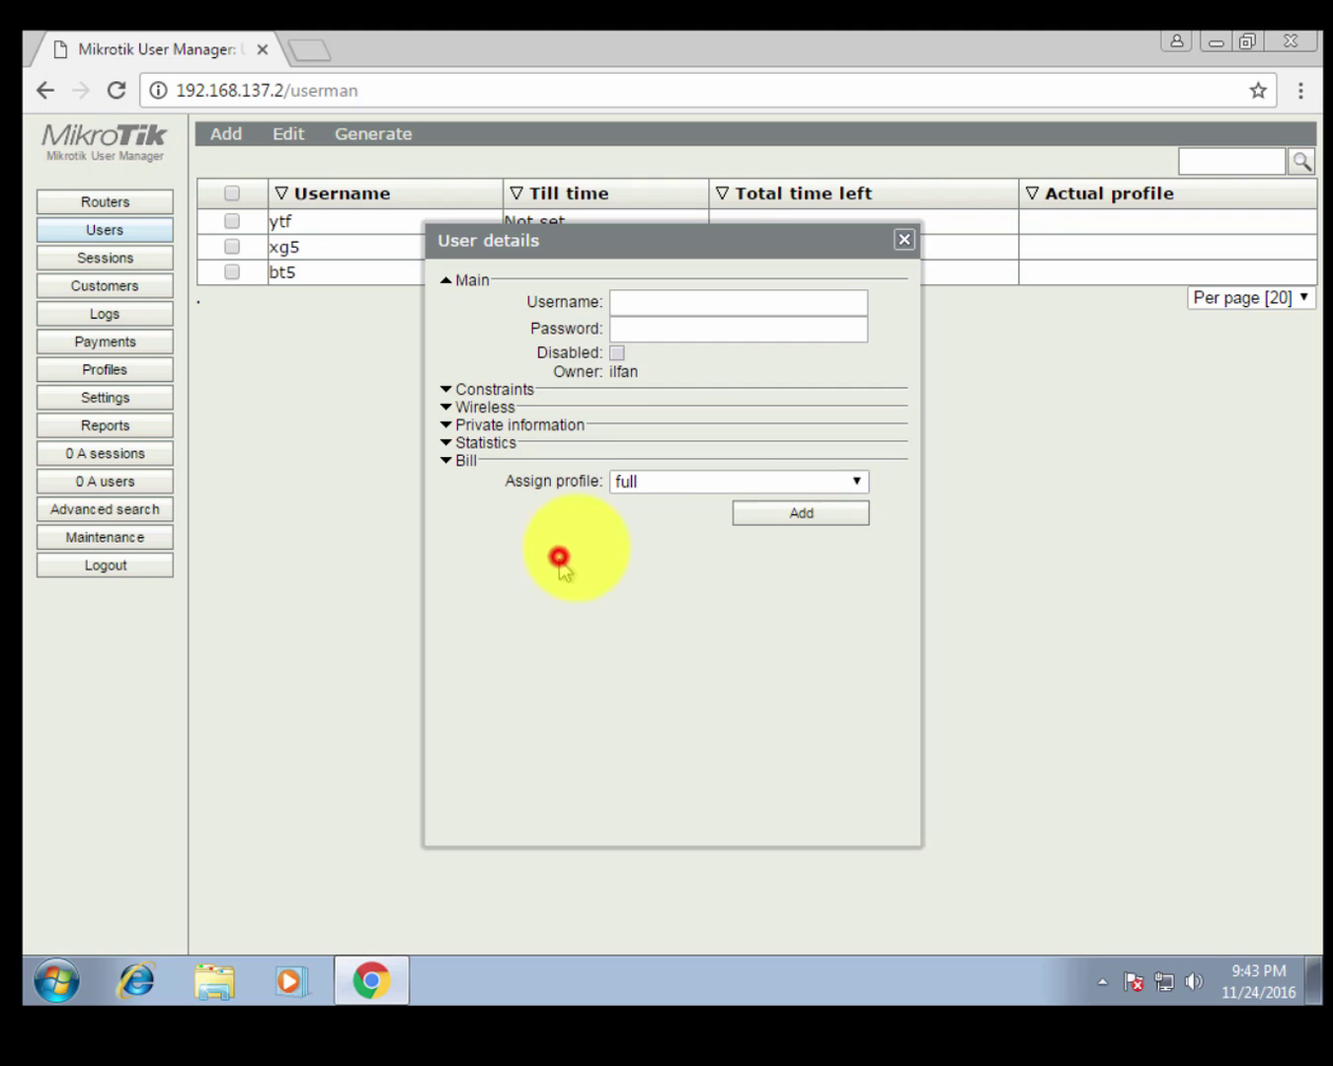
Create user 123 with a password on profile full.
click(703, 306)
text(123)
click(703, 326)
text(4)
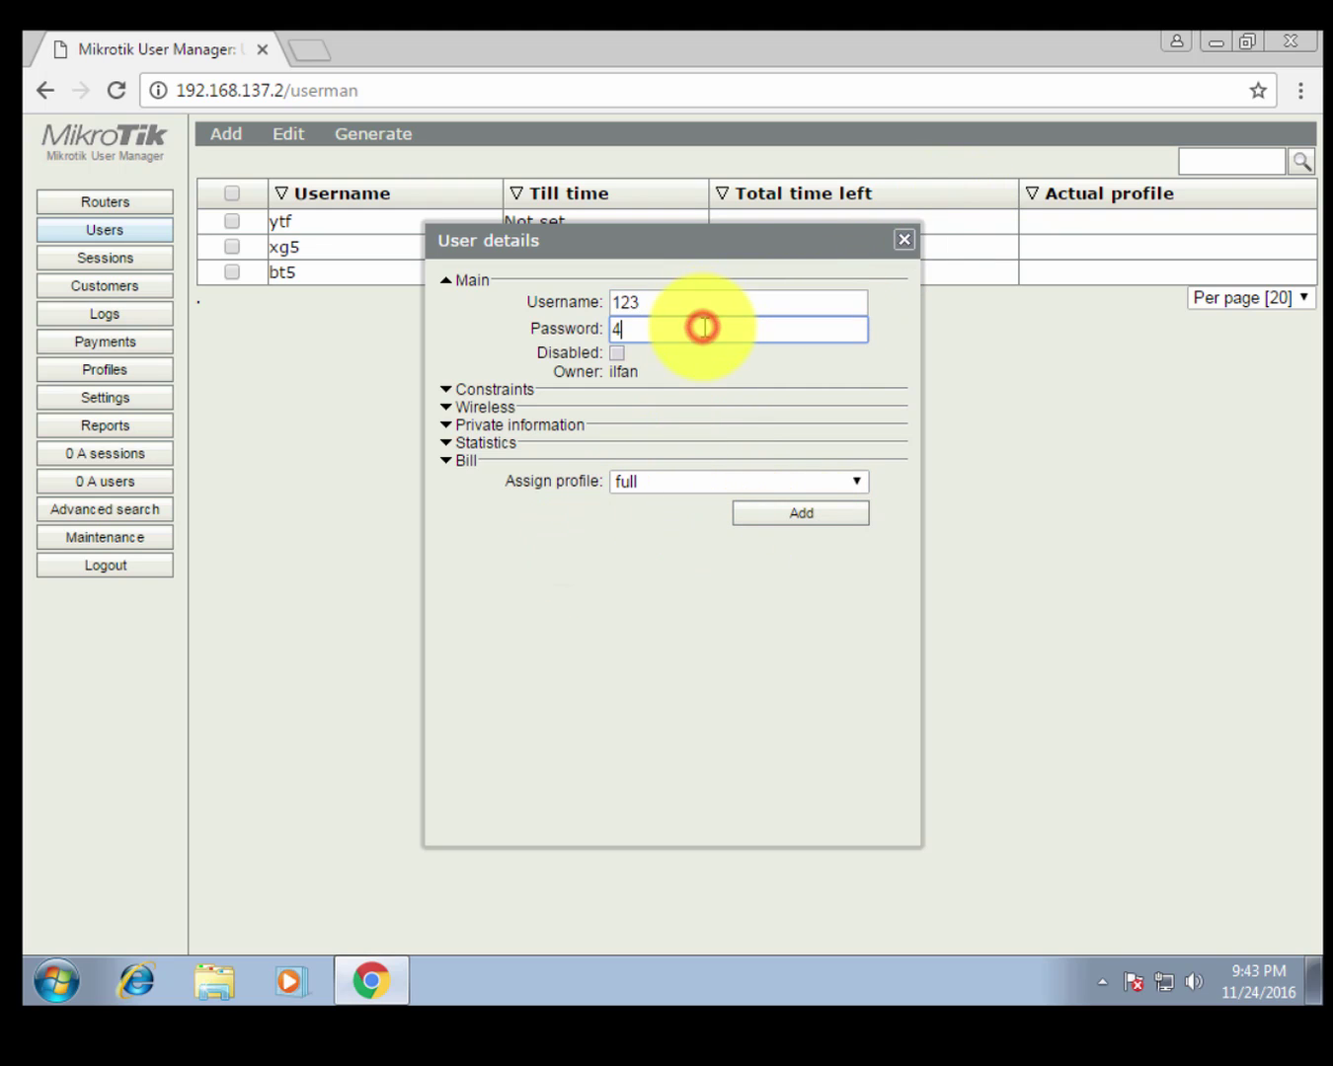
key(BackSpace)
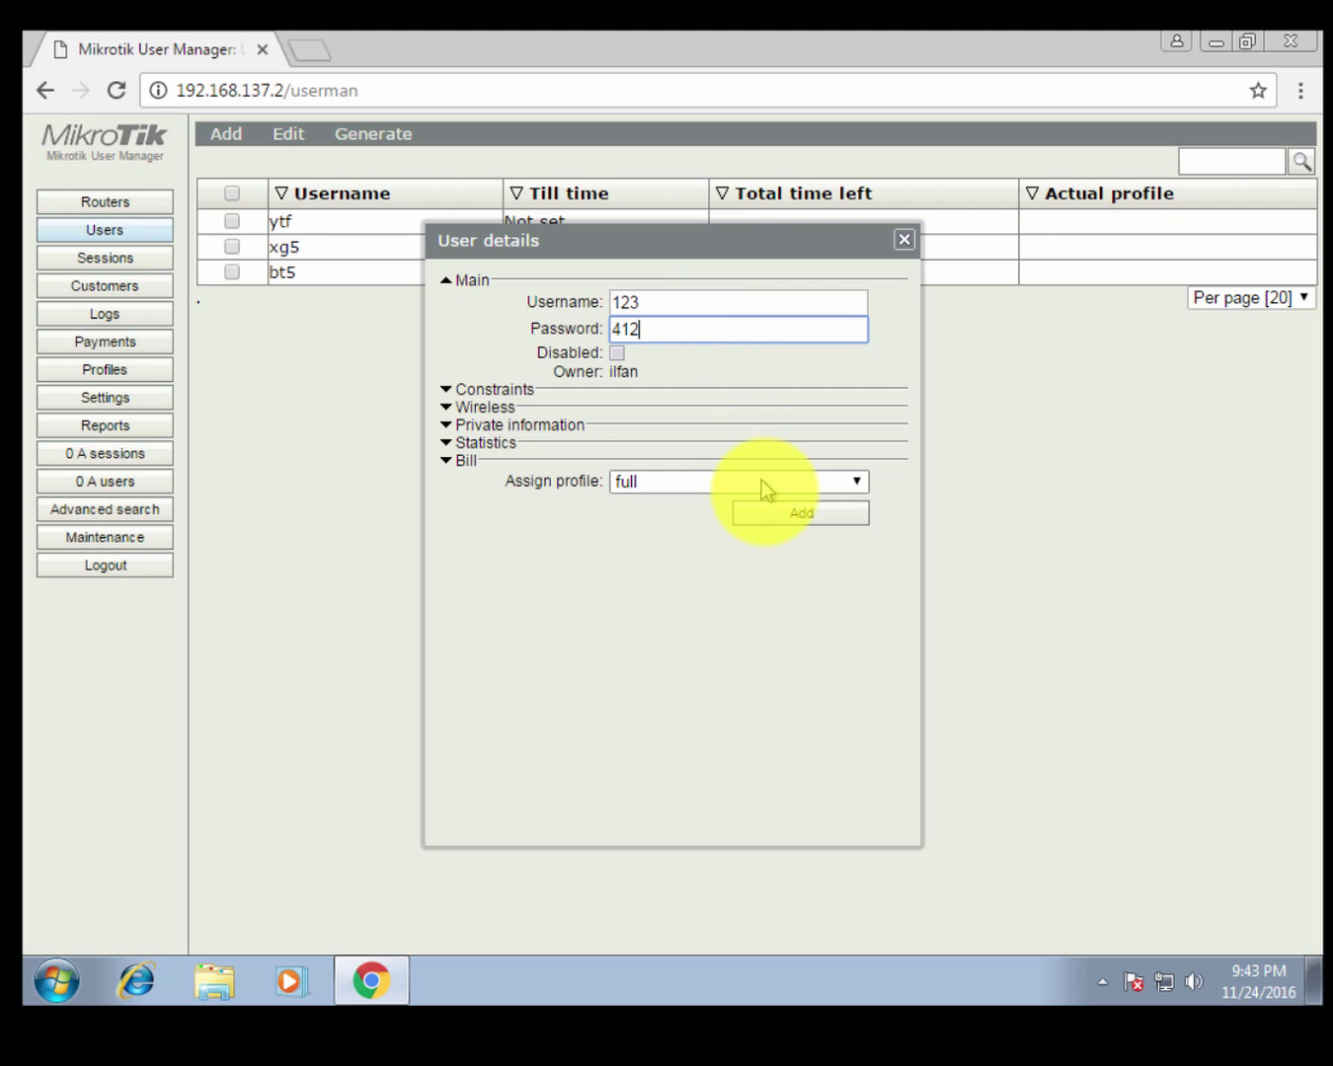
click(774, 513)
Dismiss the success notice and check user 123's details without changes.
click(286, 333)
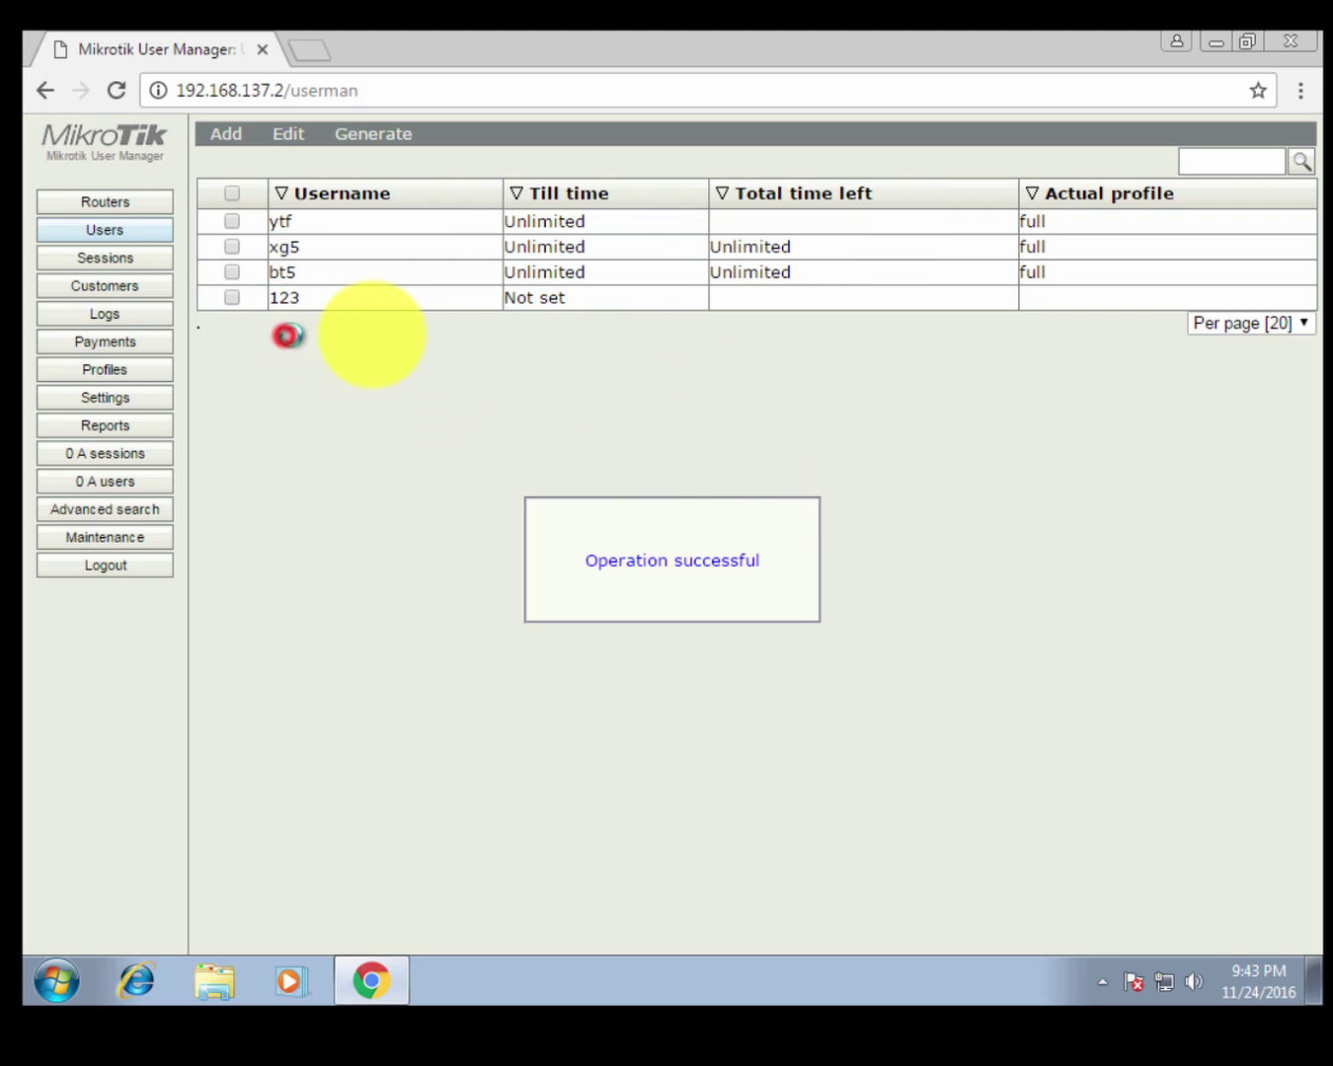
click(372, 297)
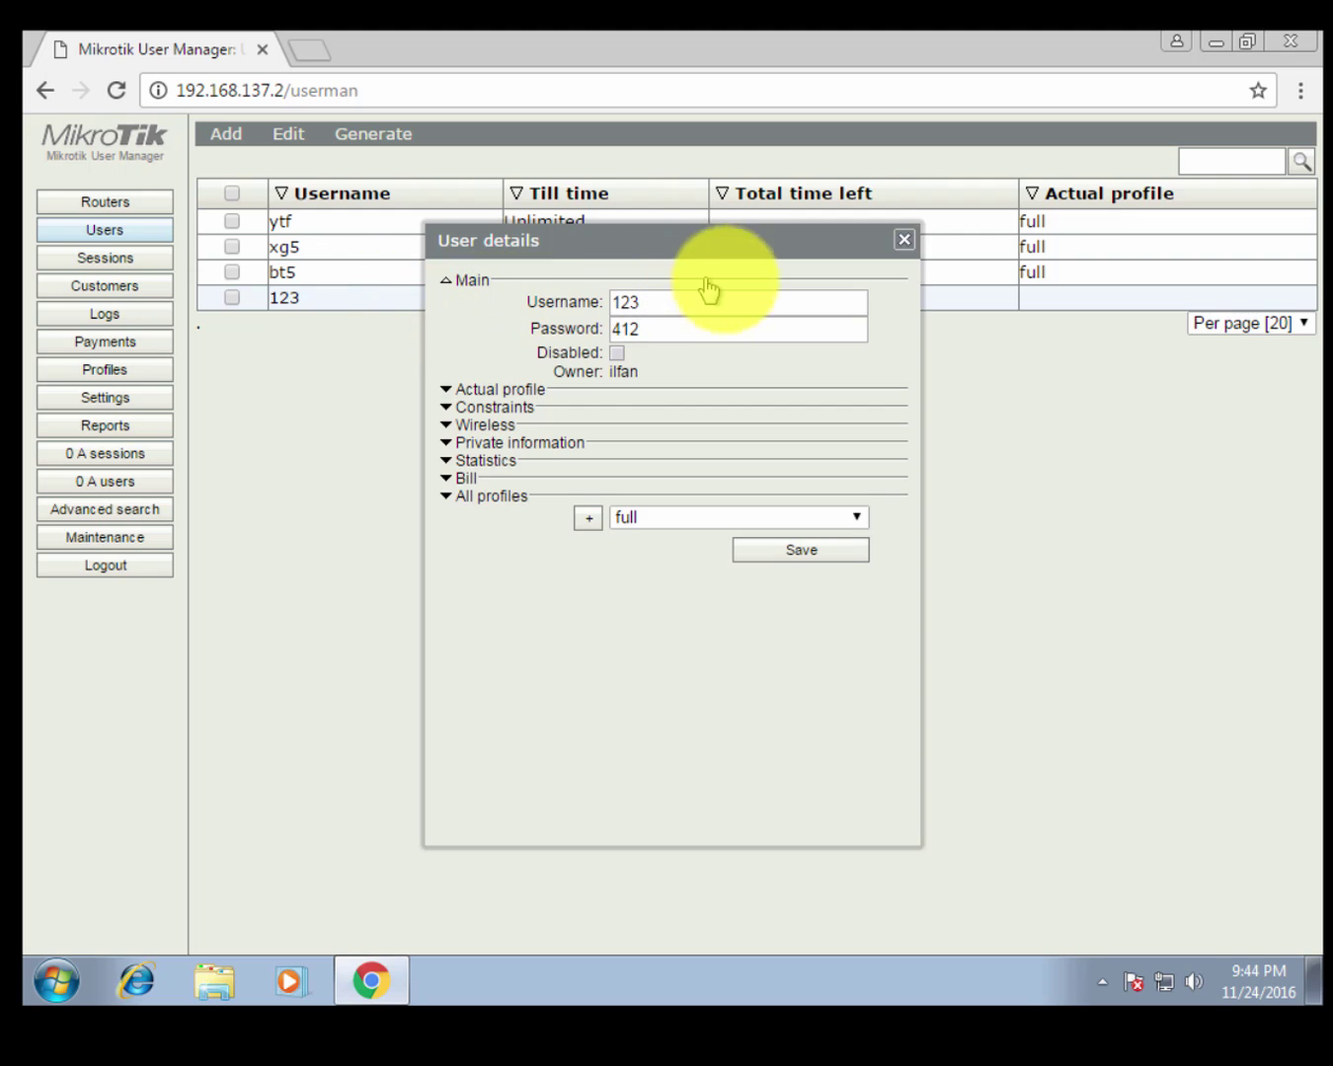
click(908, 240)
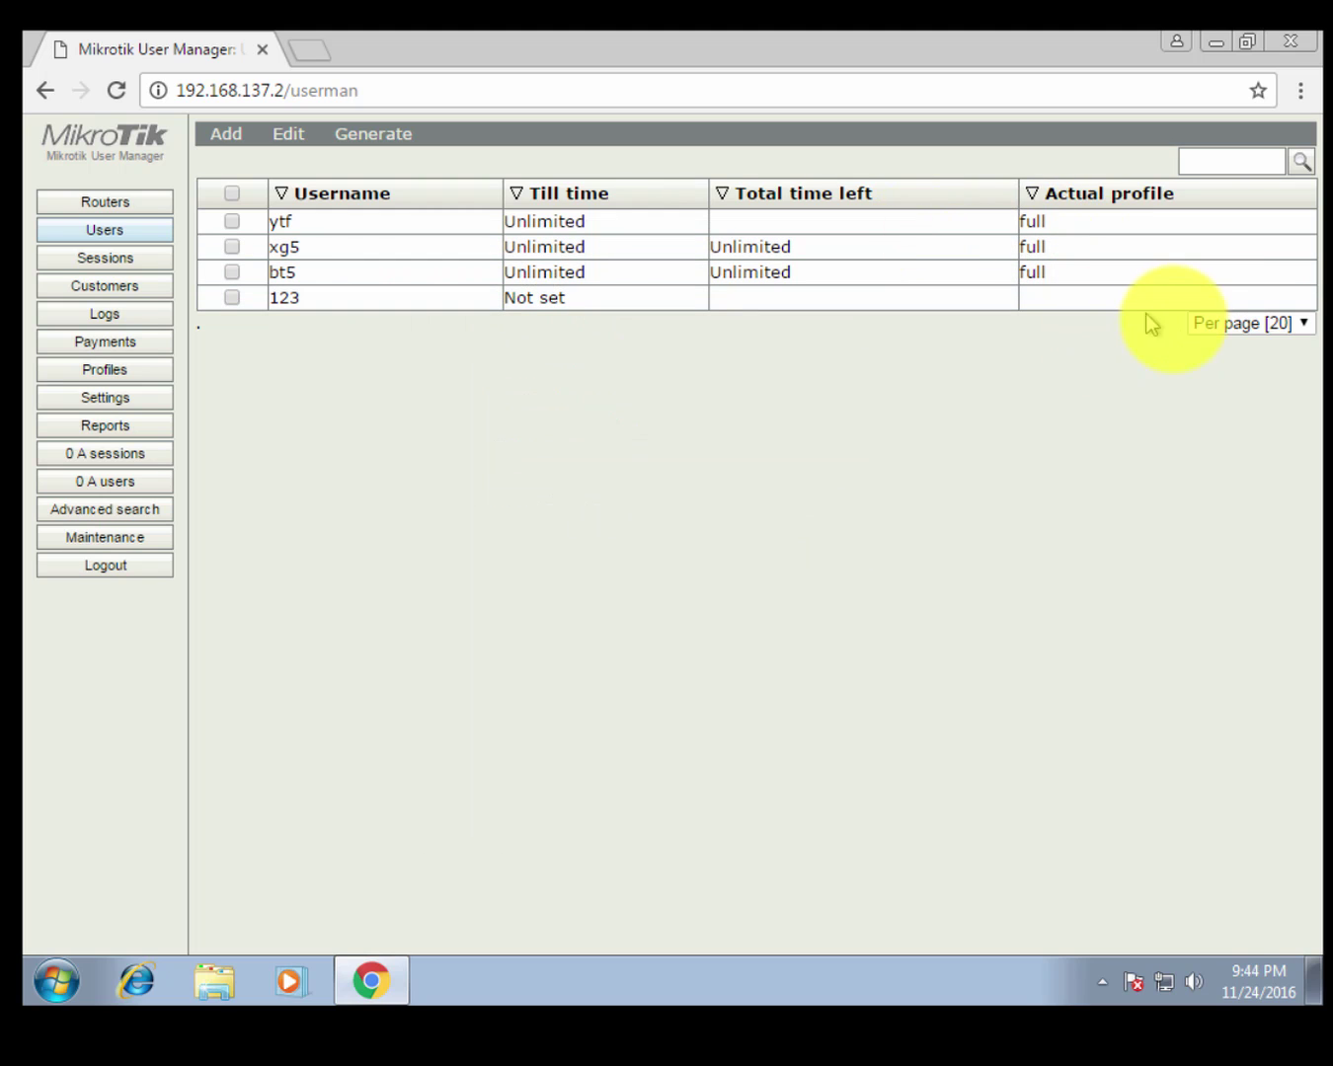
Change the users list page size to 10, then 500, and finally 1000.
click(1197, 323)
click(1215, 409)
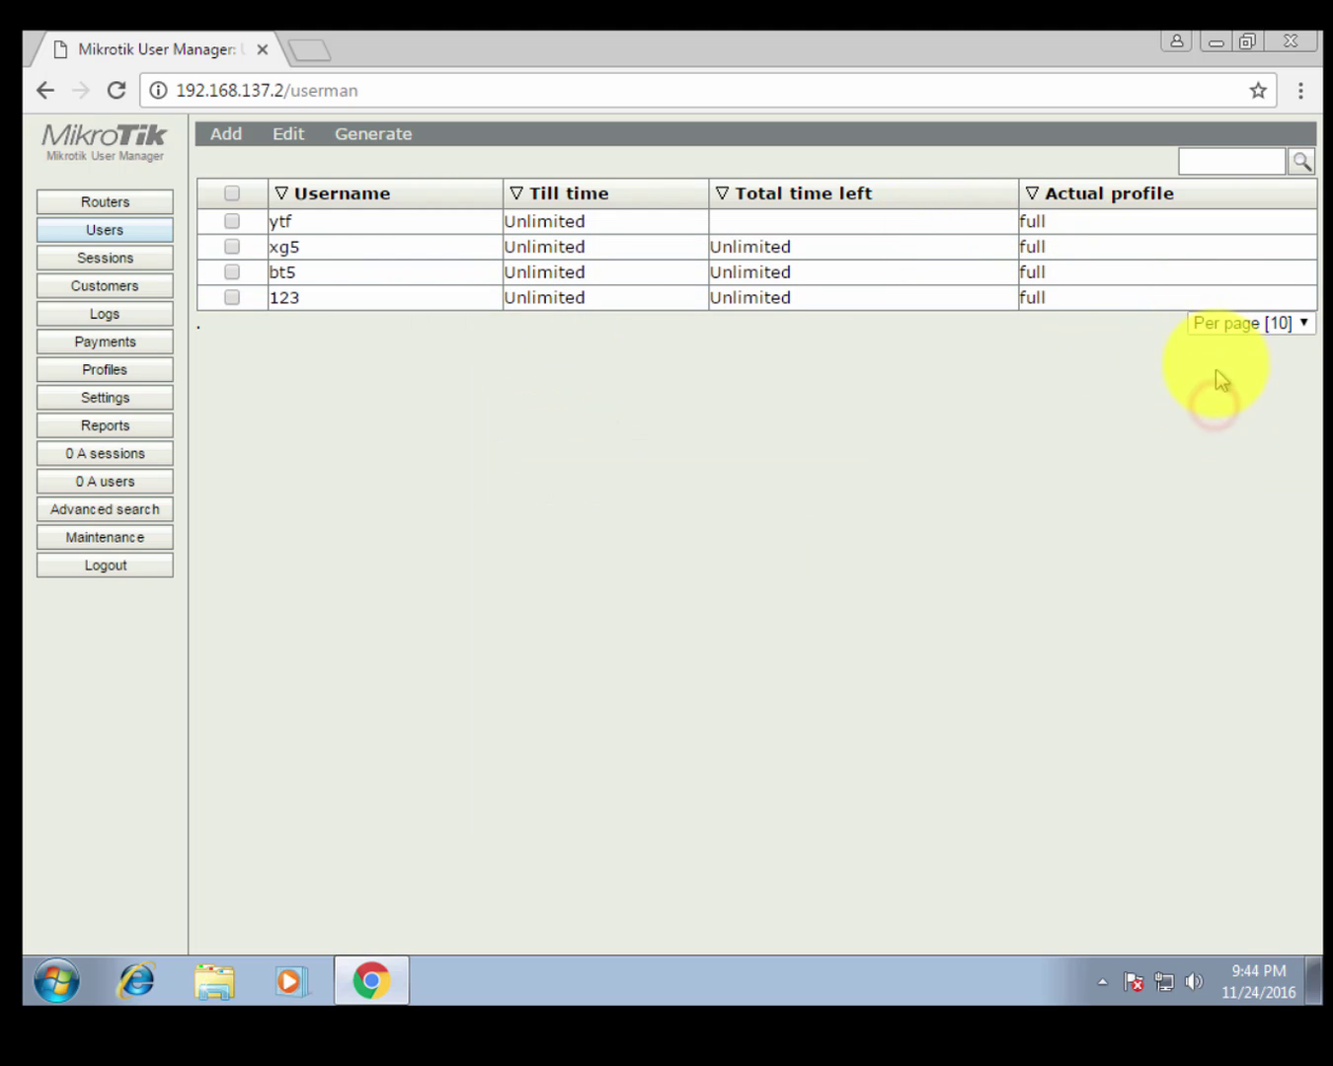
click(1230, 325)
click(1247, 497)
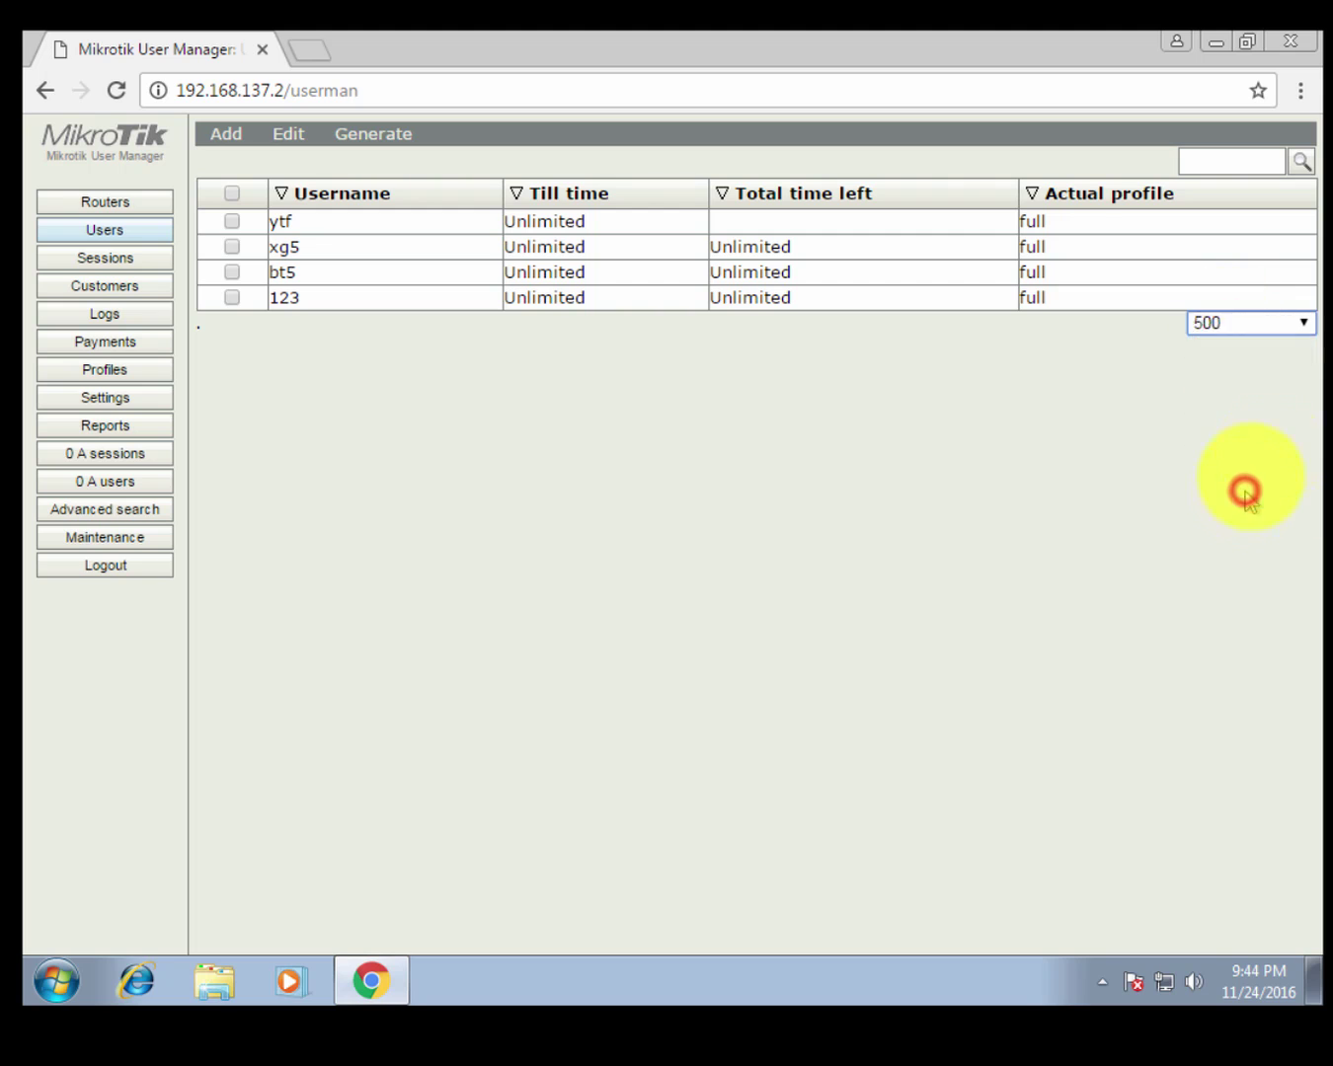
click(1233, 324)
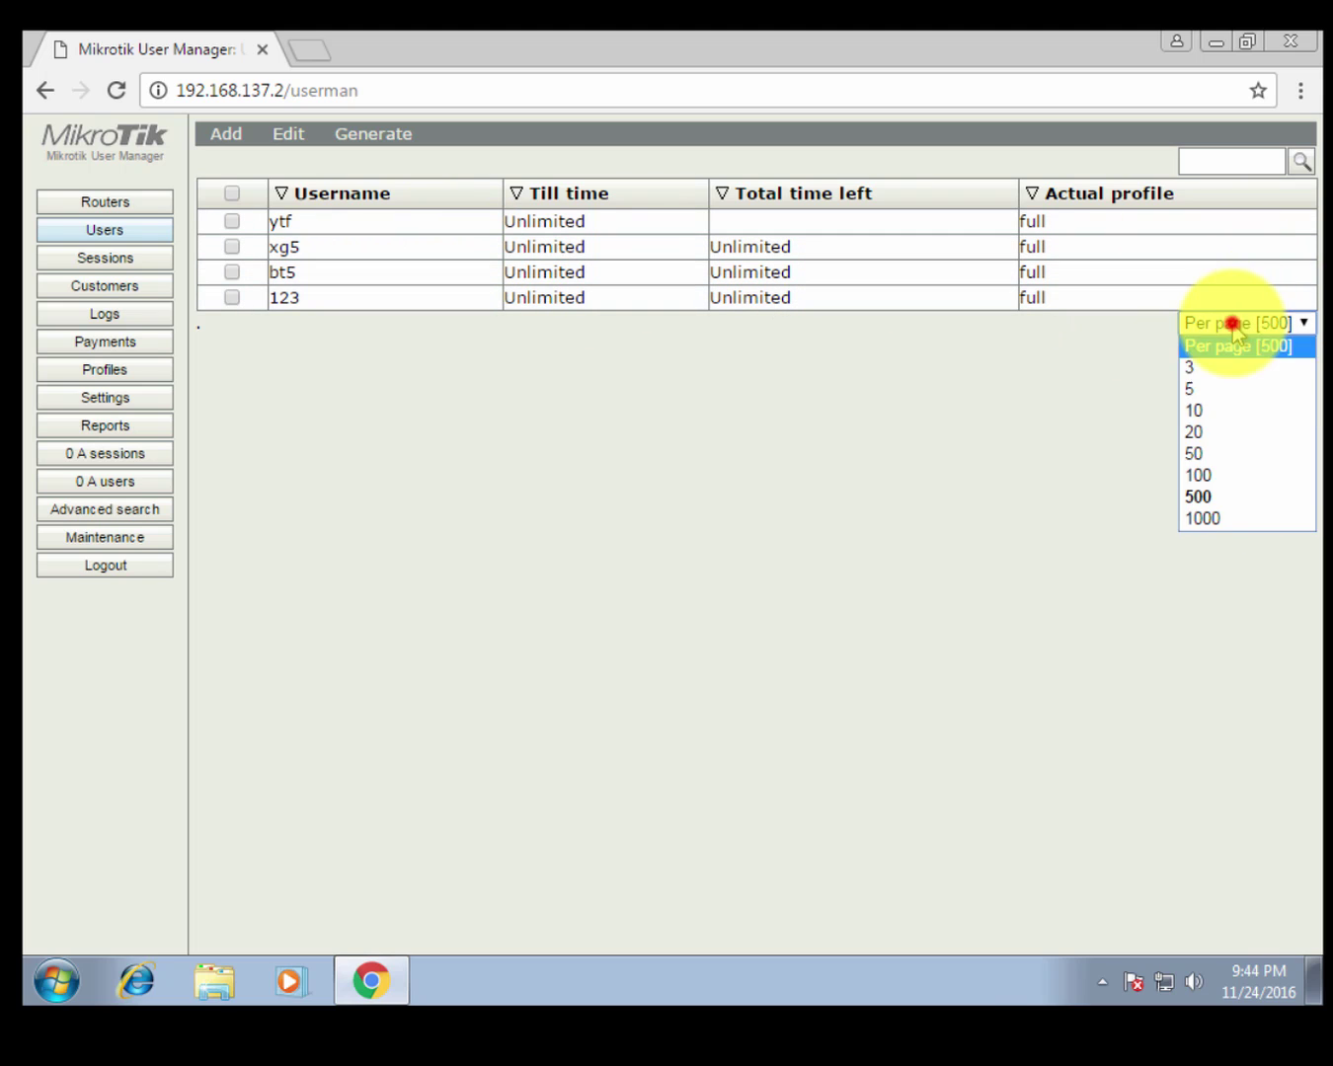
click(1203, 515)
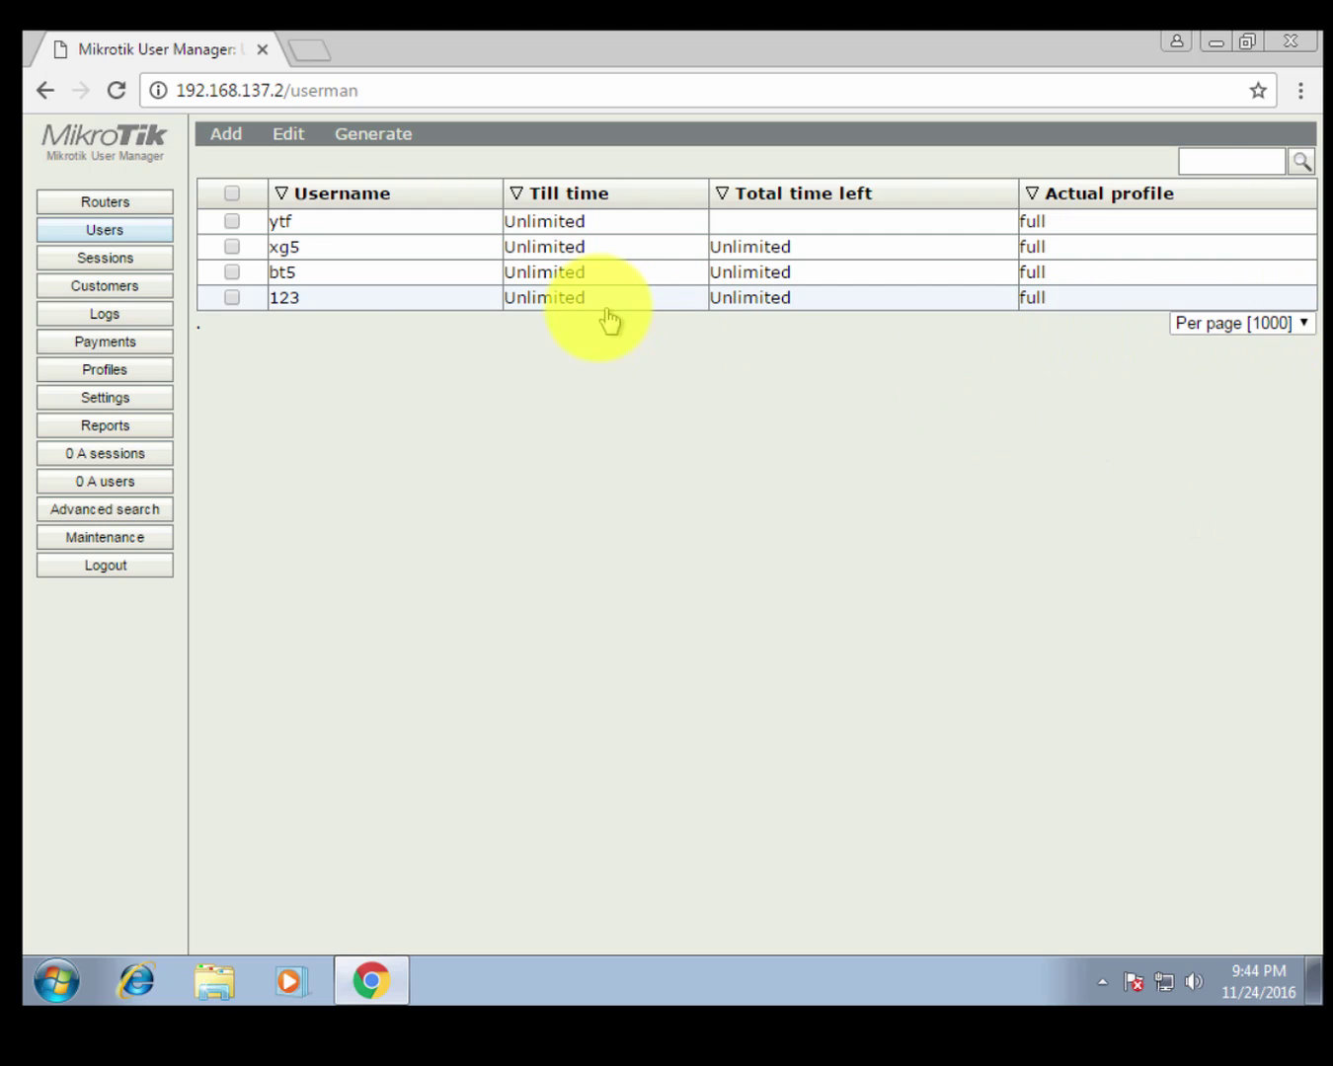
click(97, 451)
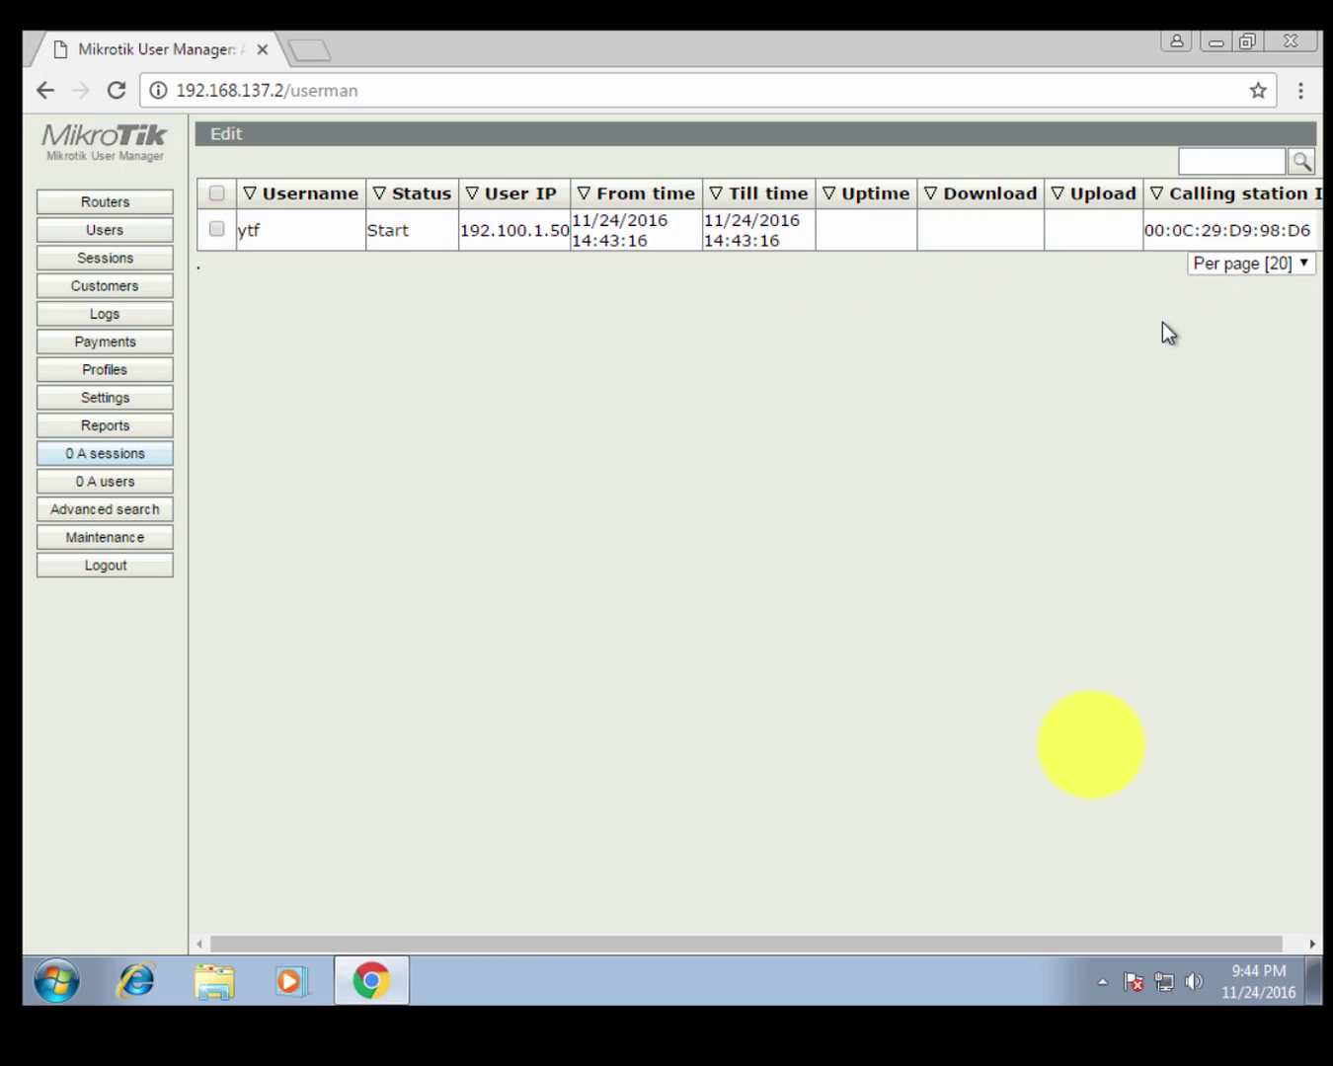
drag(1081, 941, 1145, 943)
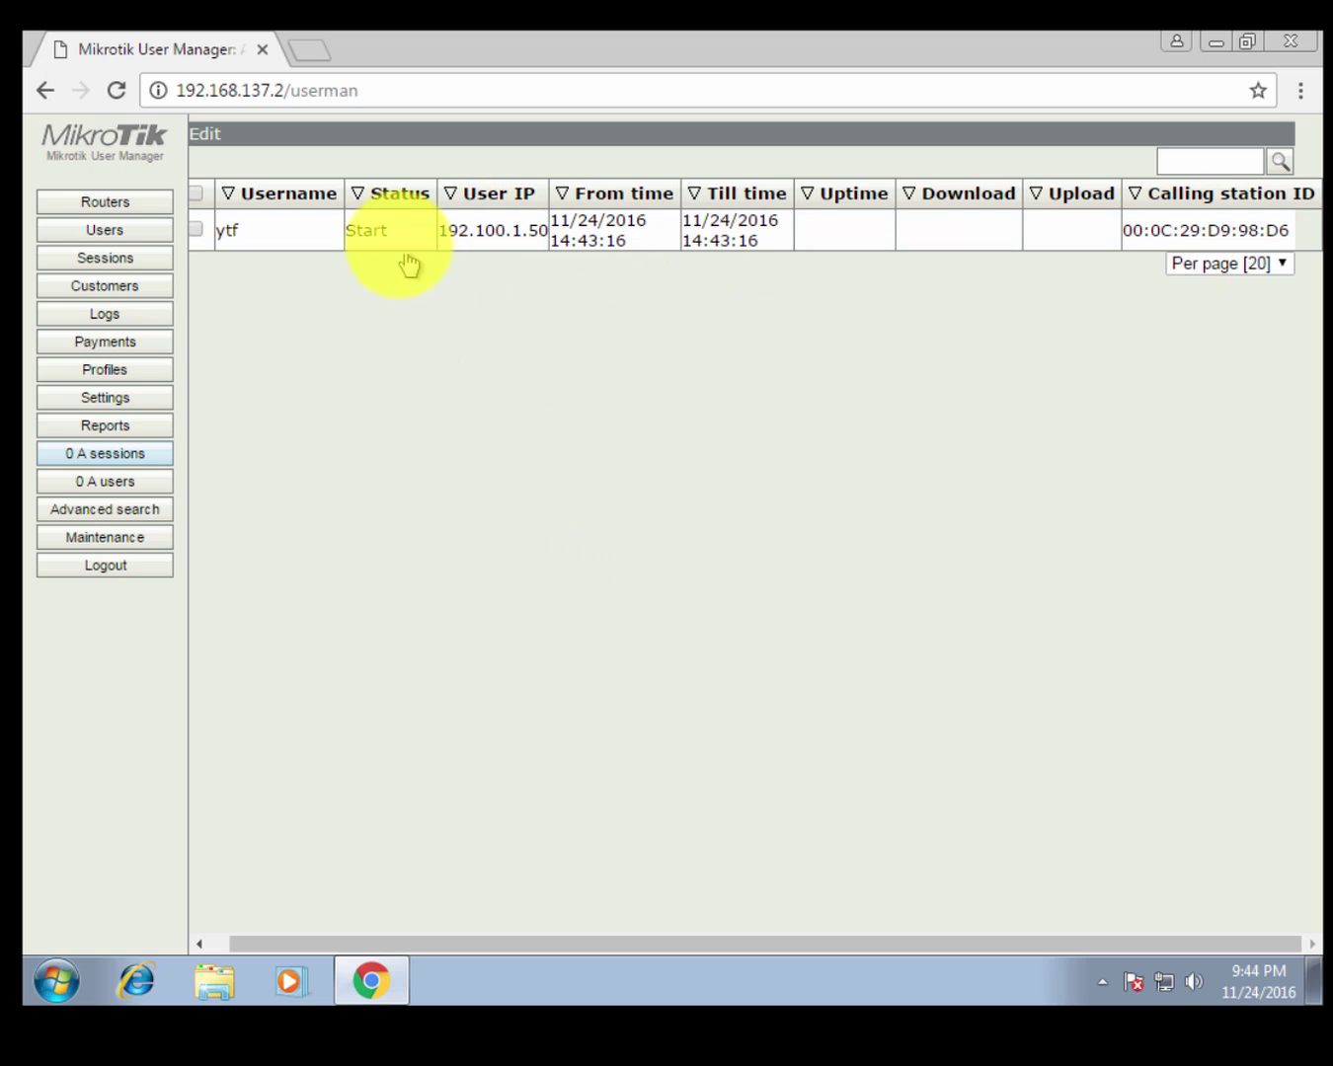
click(86, 485)
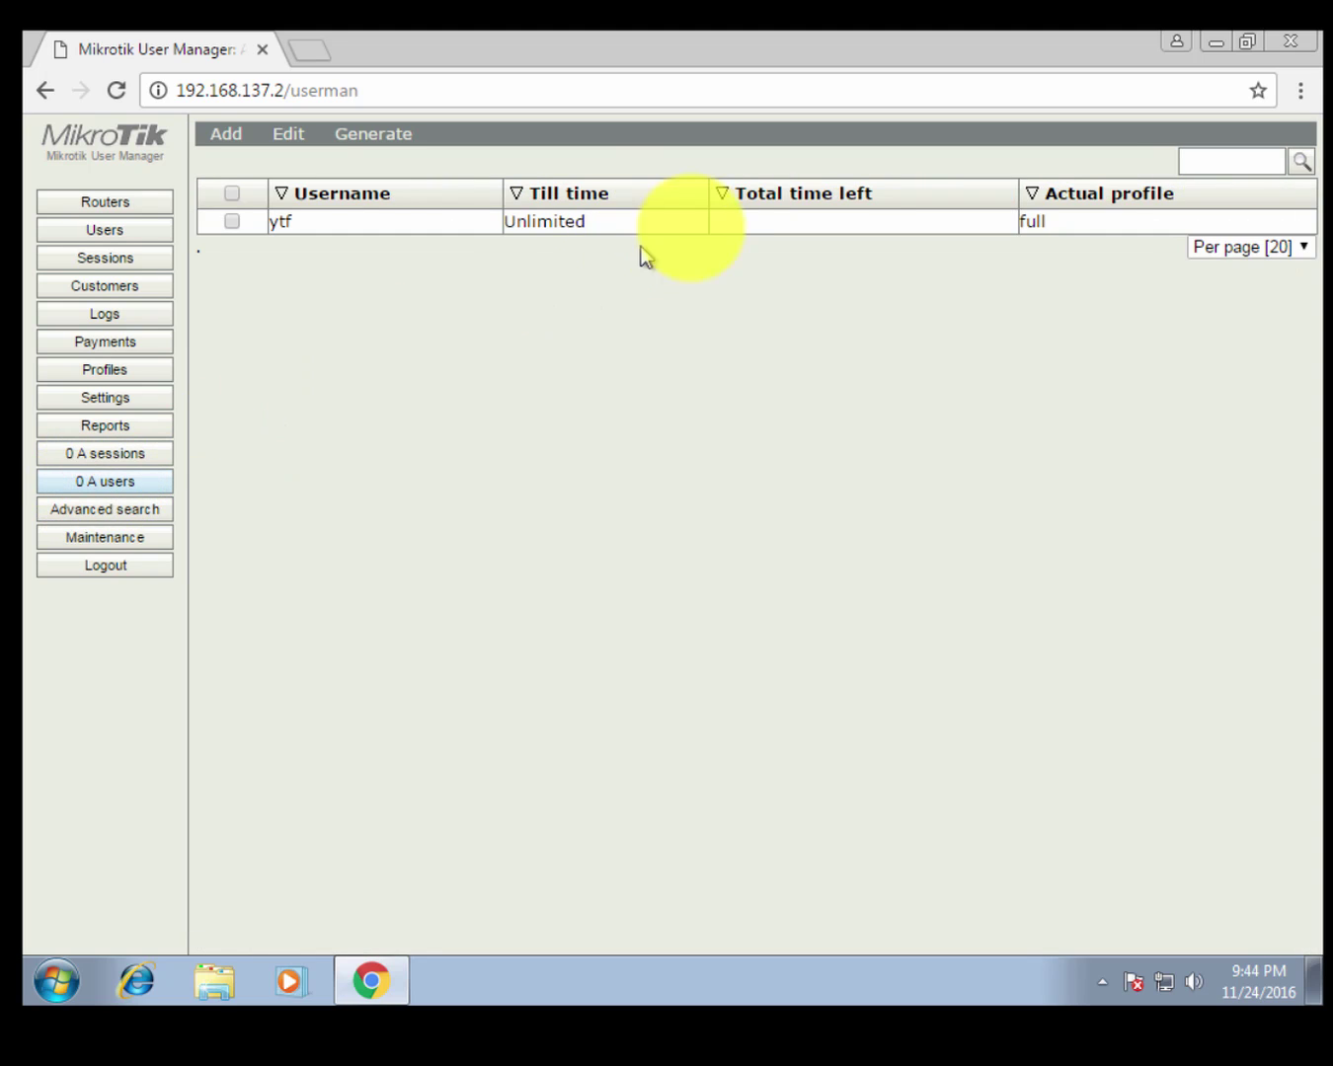
click(1273, 246)
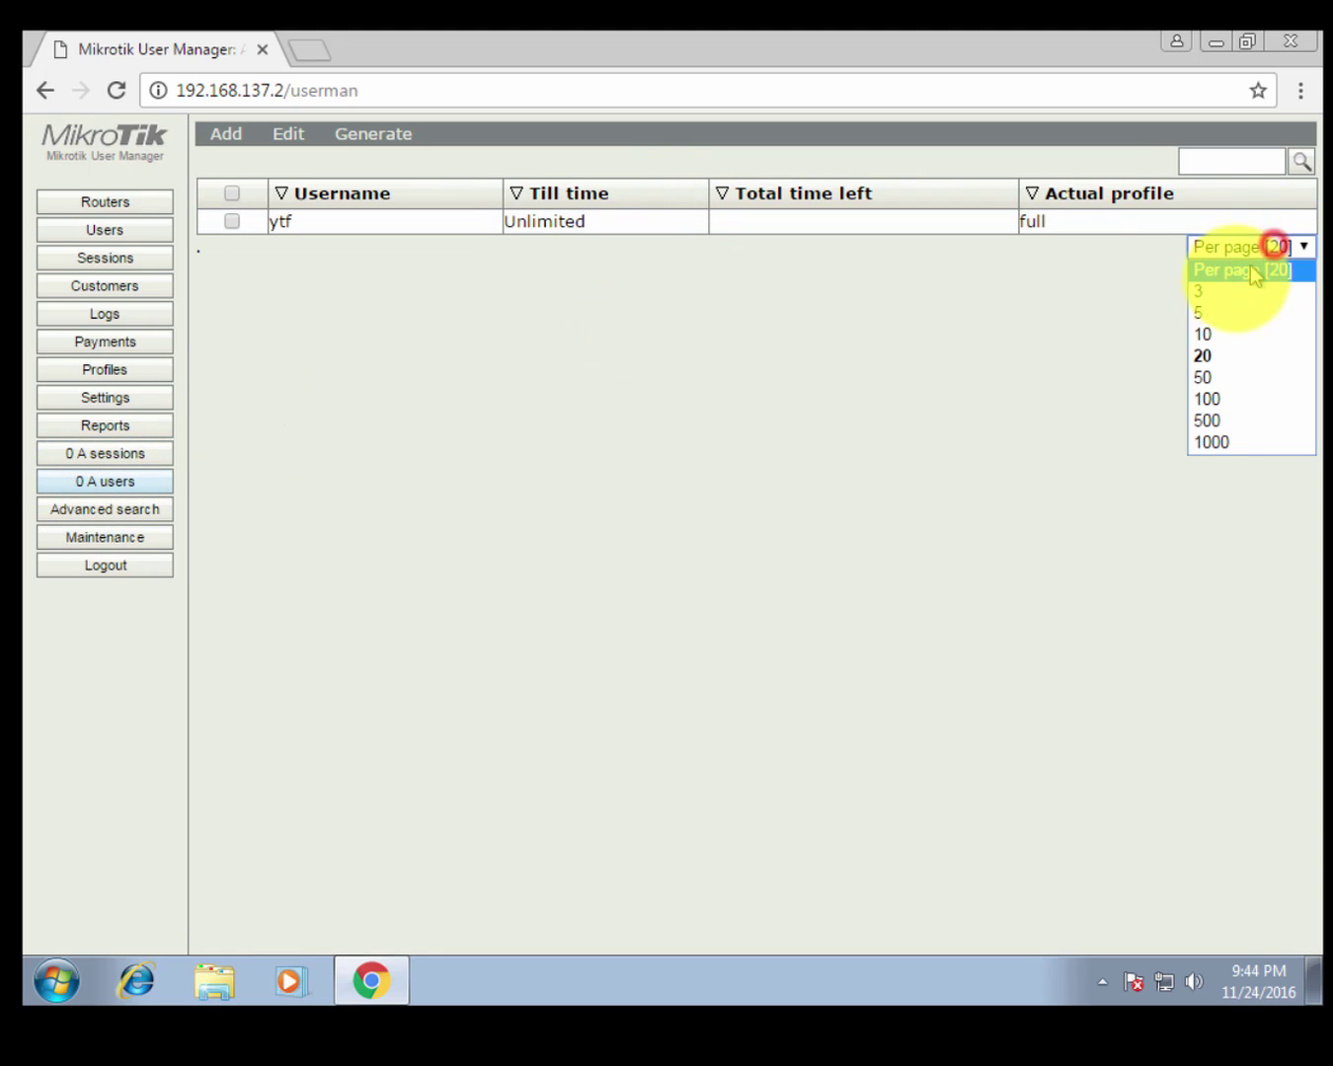
click(1220, 420)
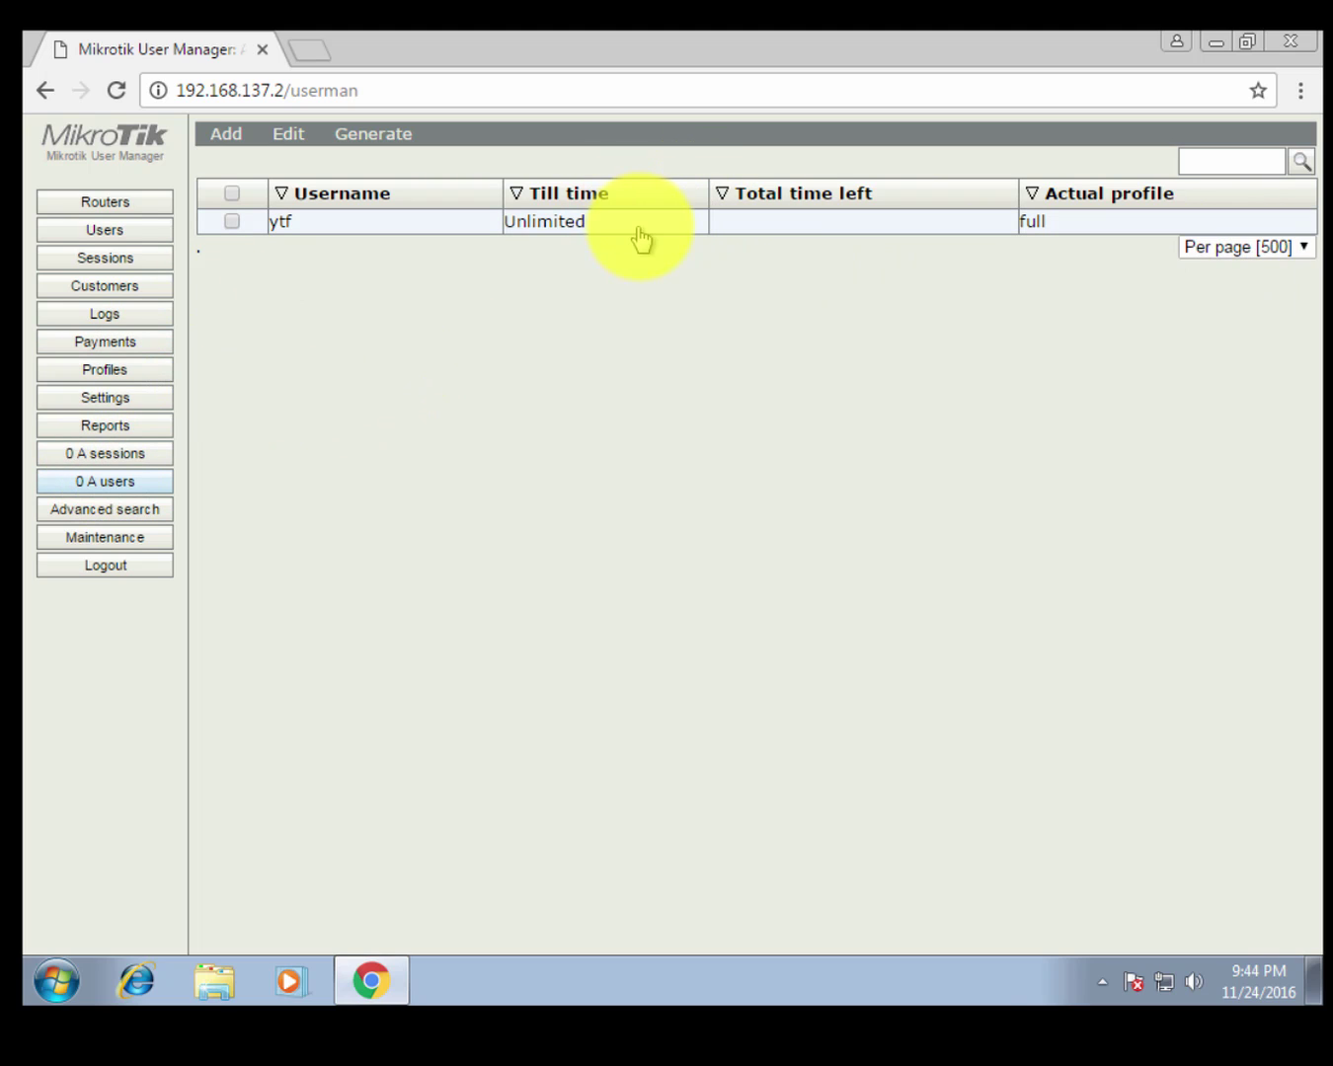
click(1206, 248)
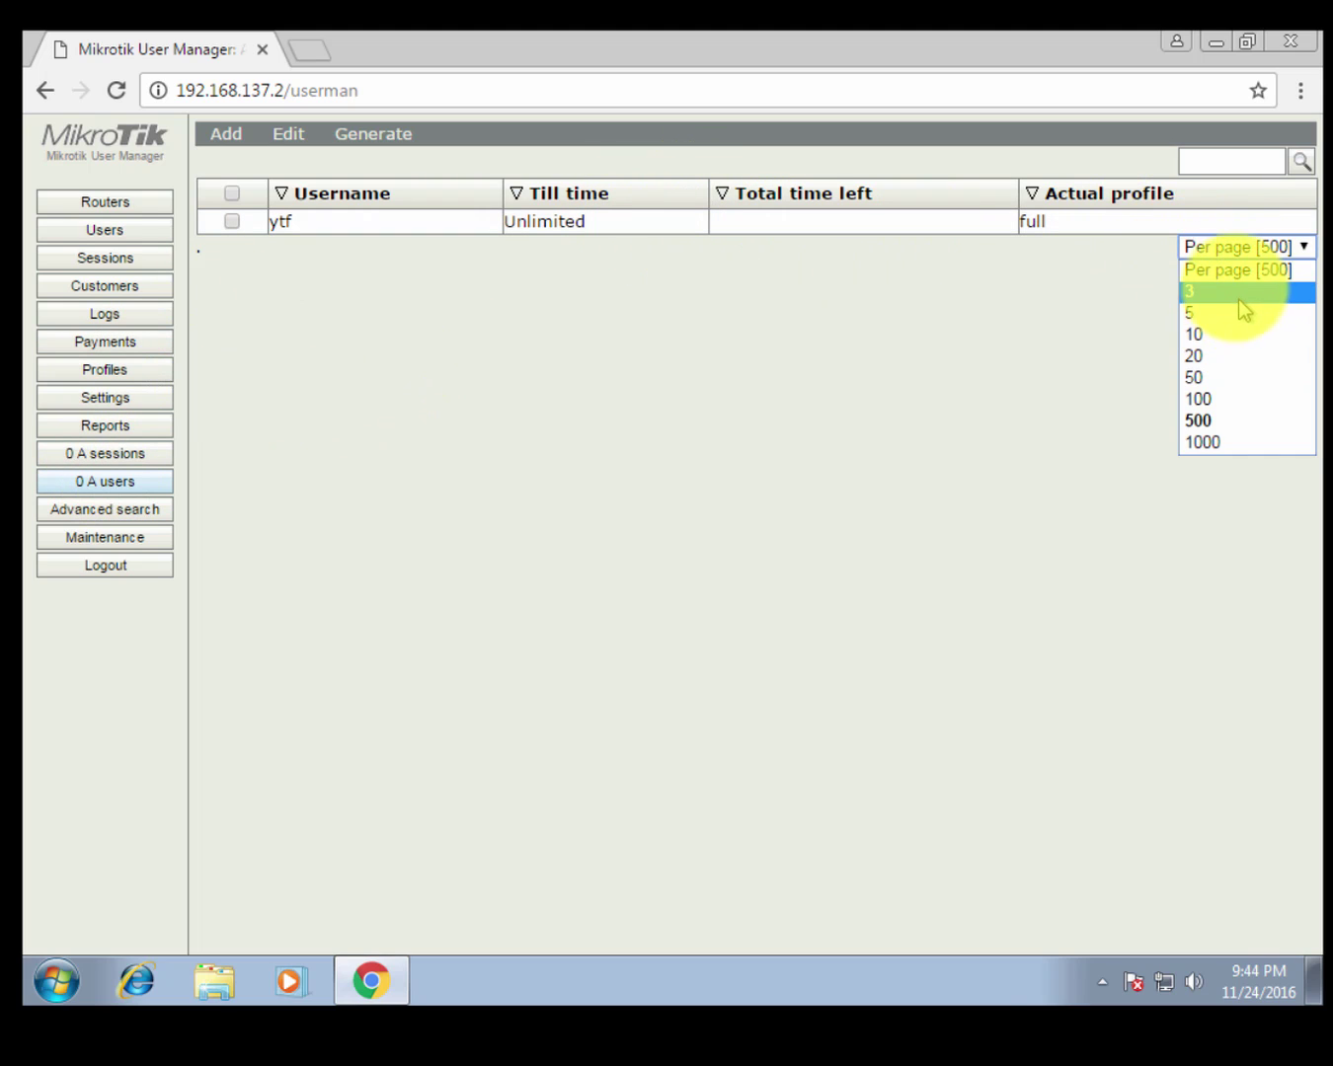
click(1223, 352)
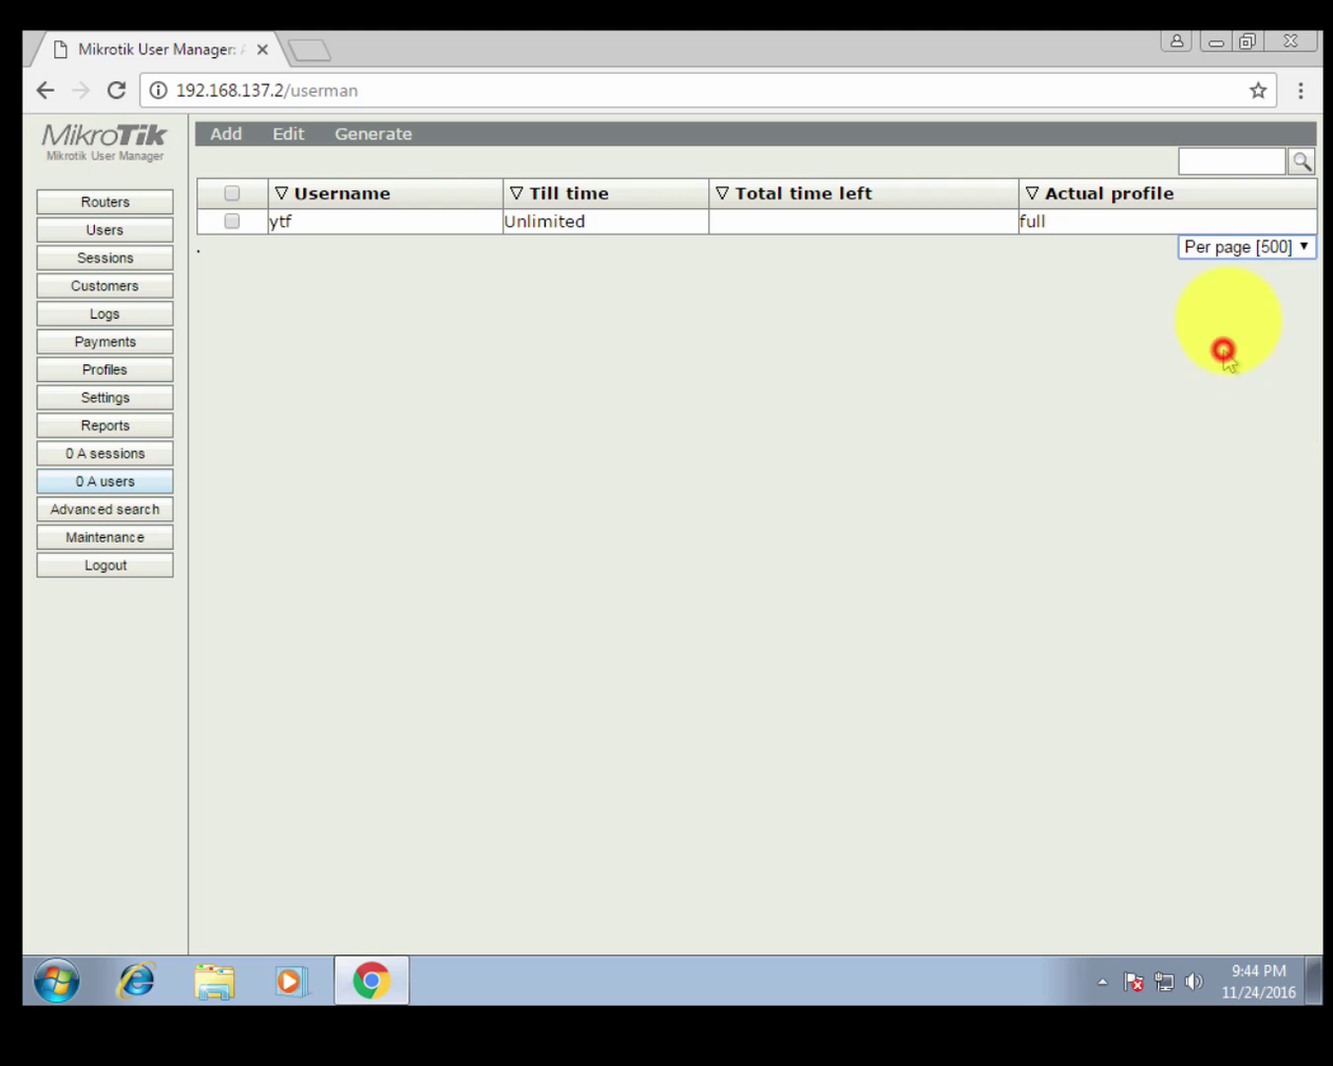
click(1230, 255)
click(1228, 422)
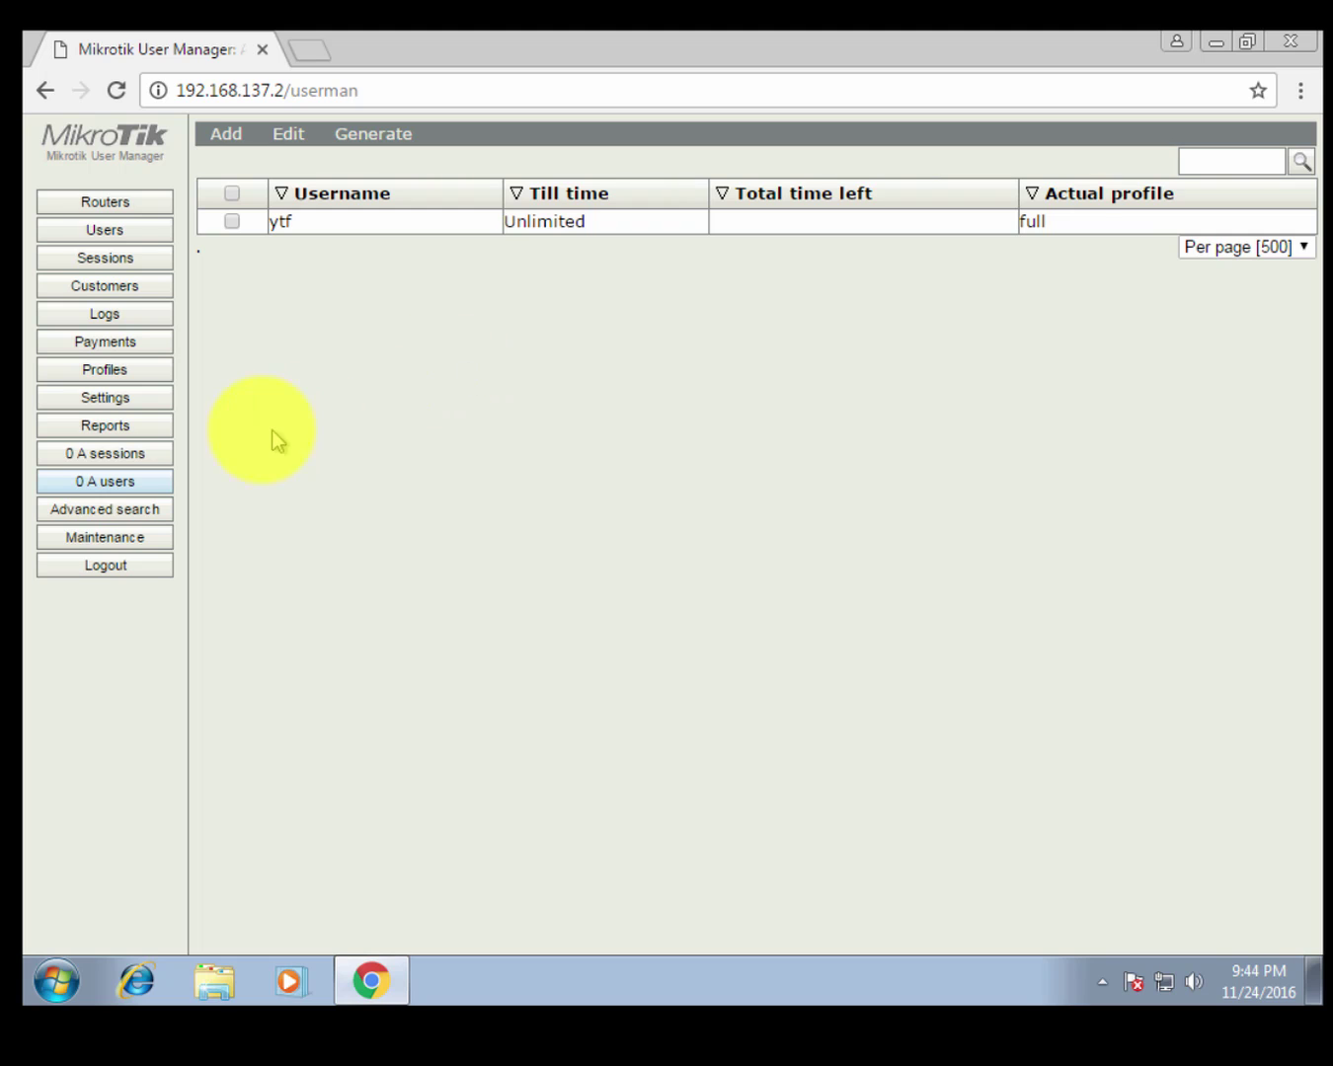
click(134, 453)
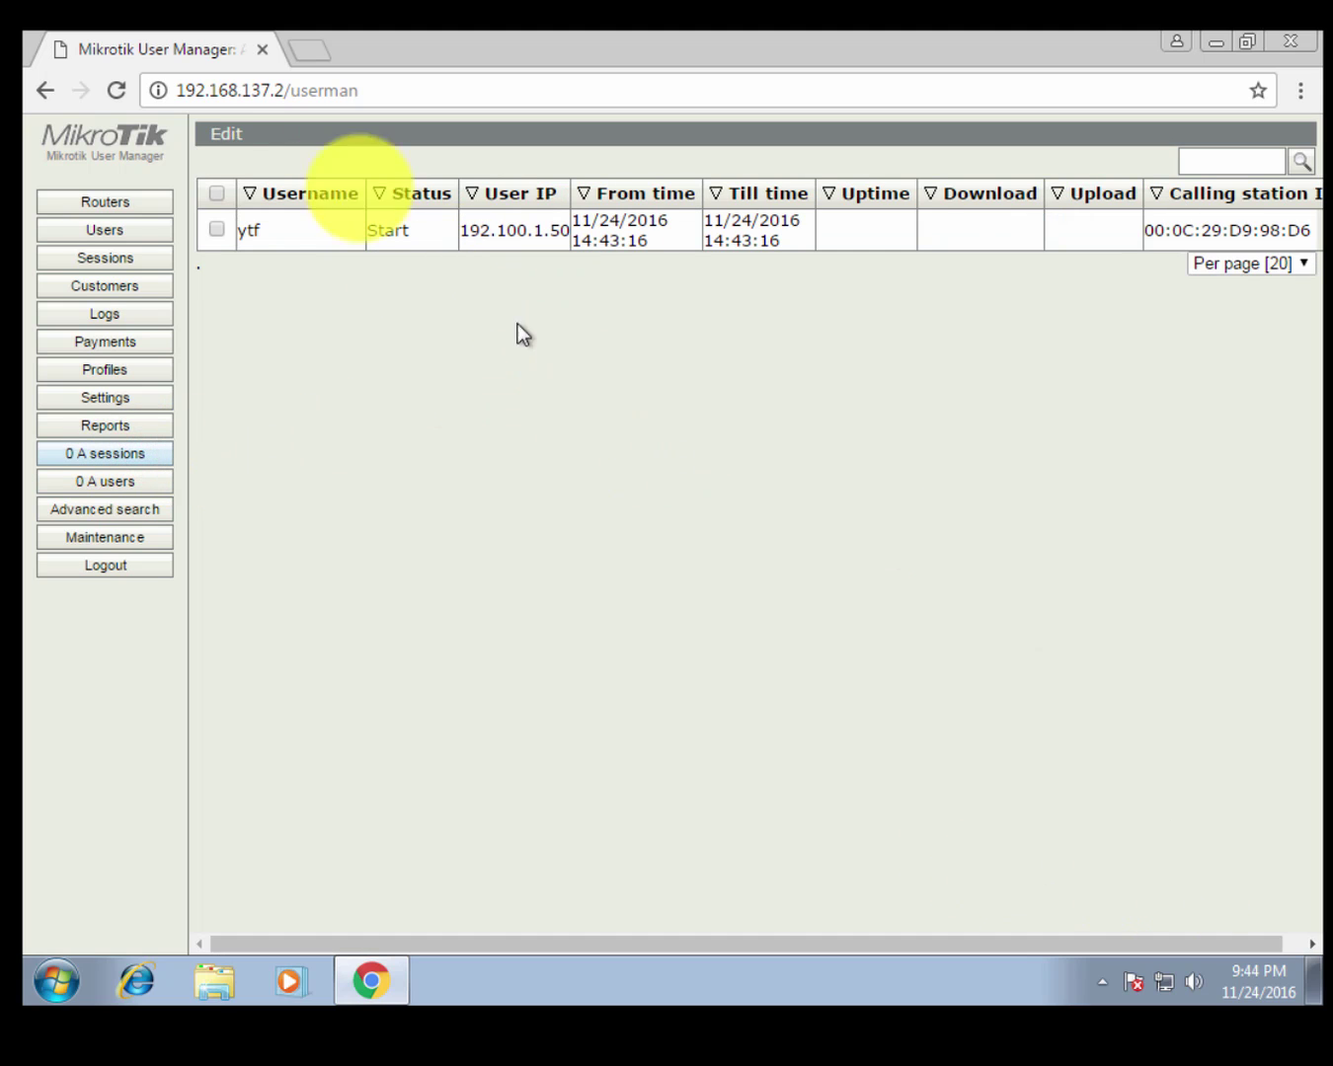
click(103, 200)
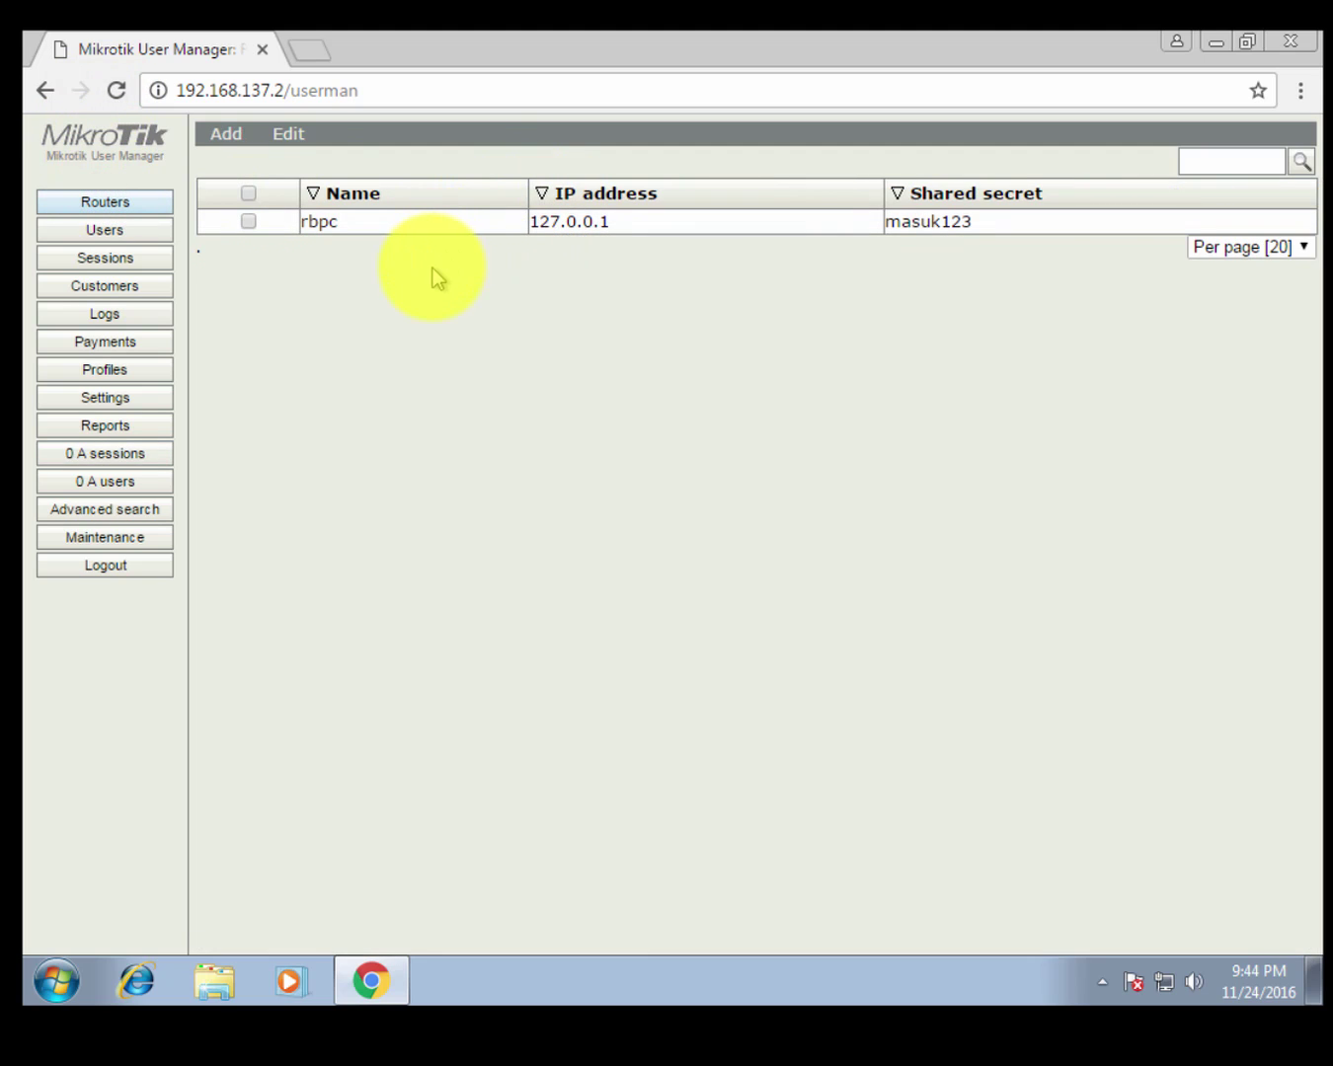
click(126, 229)
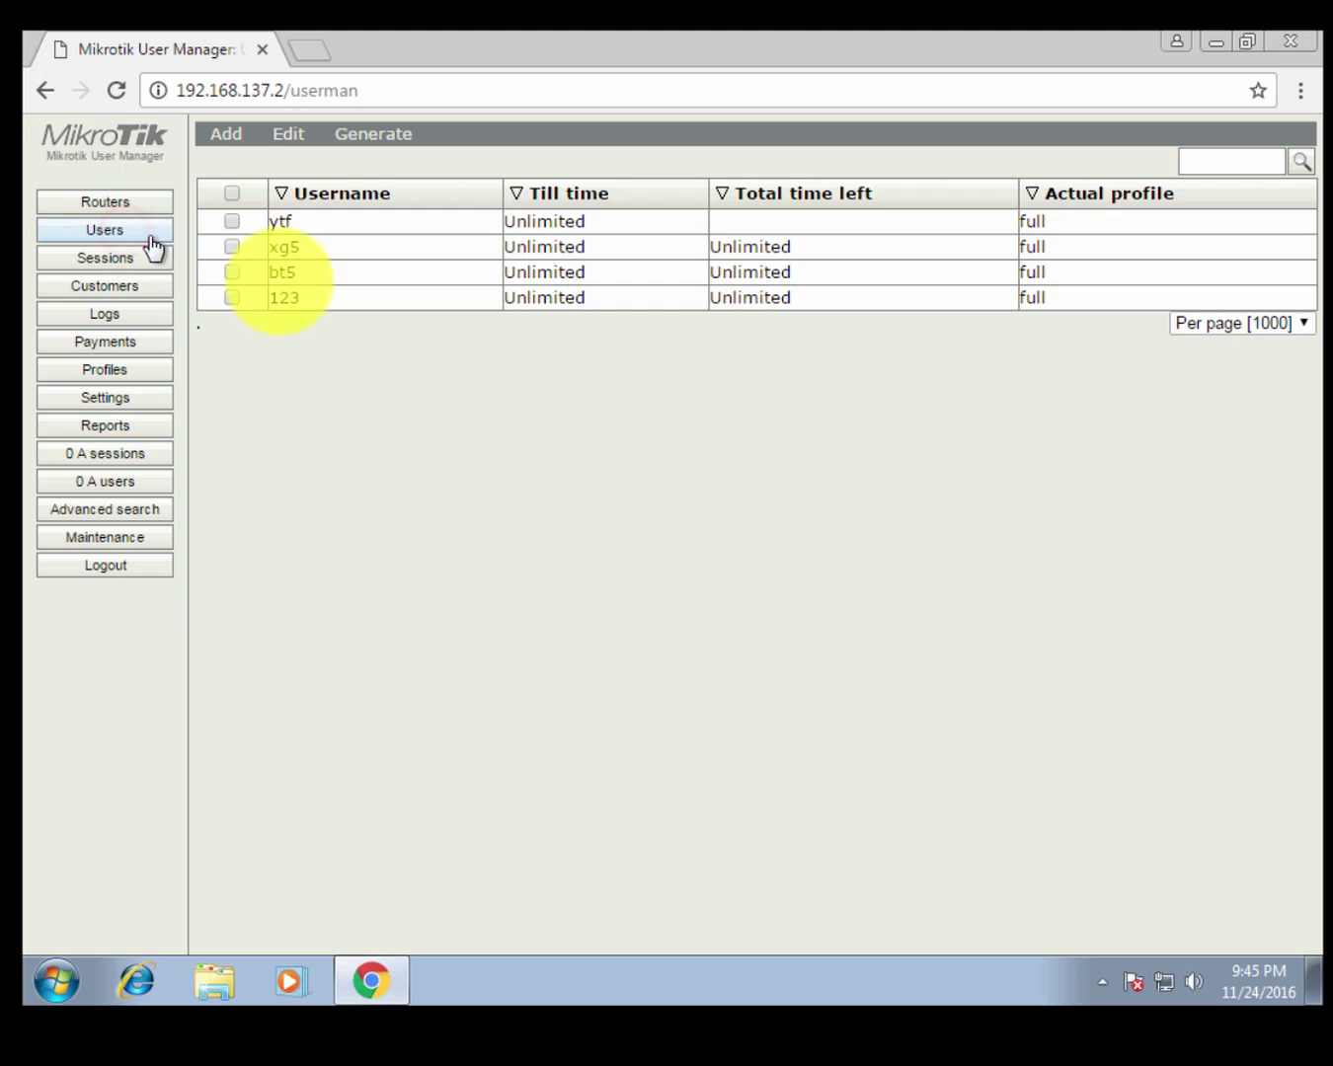
click(218, 137)
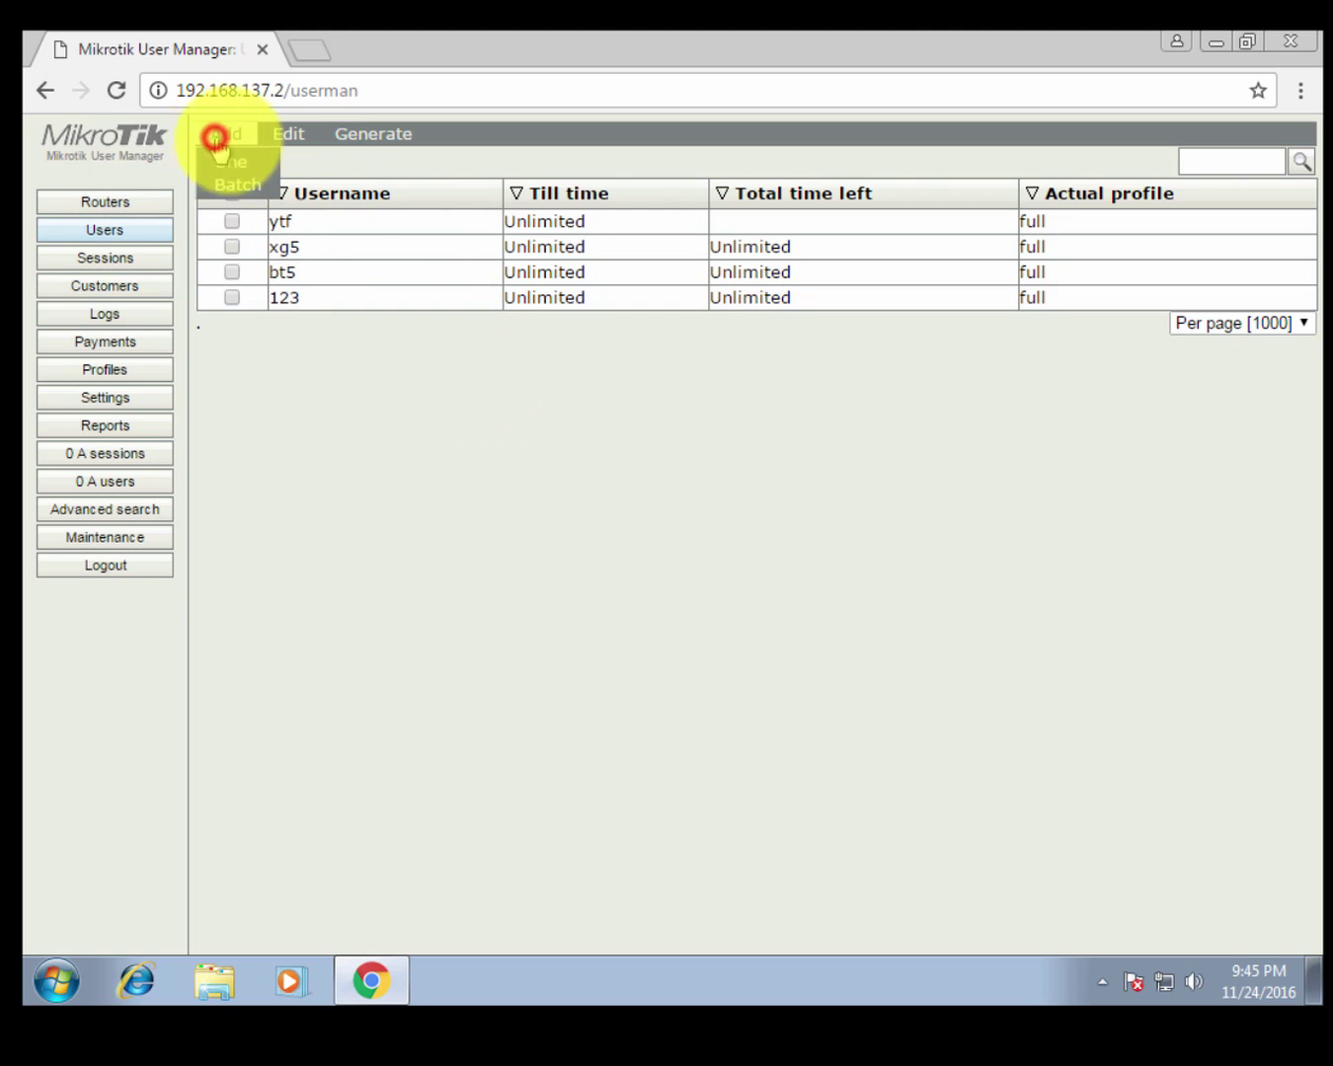
click(225, 187)
click(668, 312)
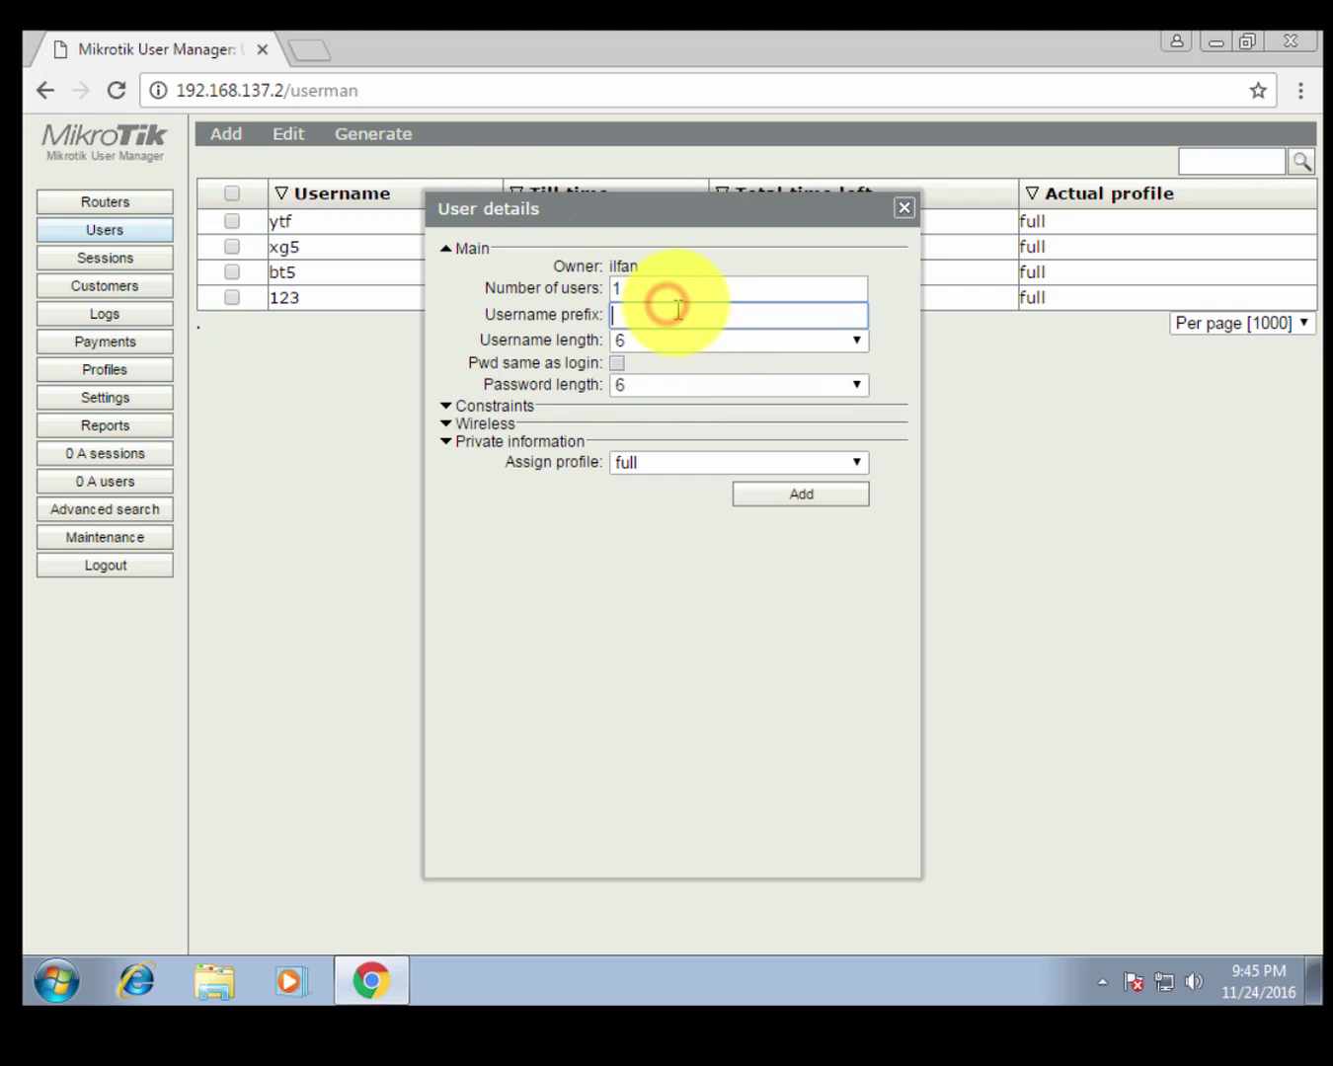
double_click(643, 289)
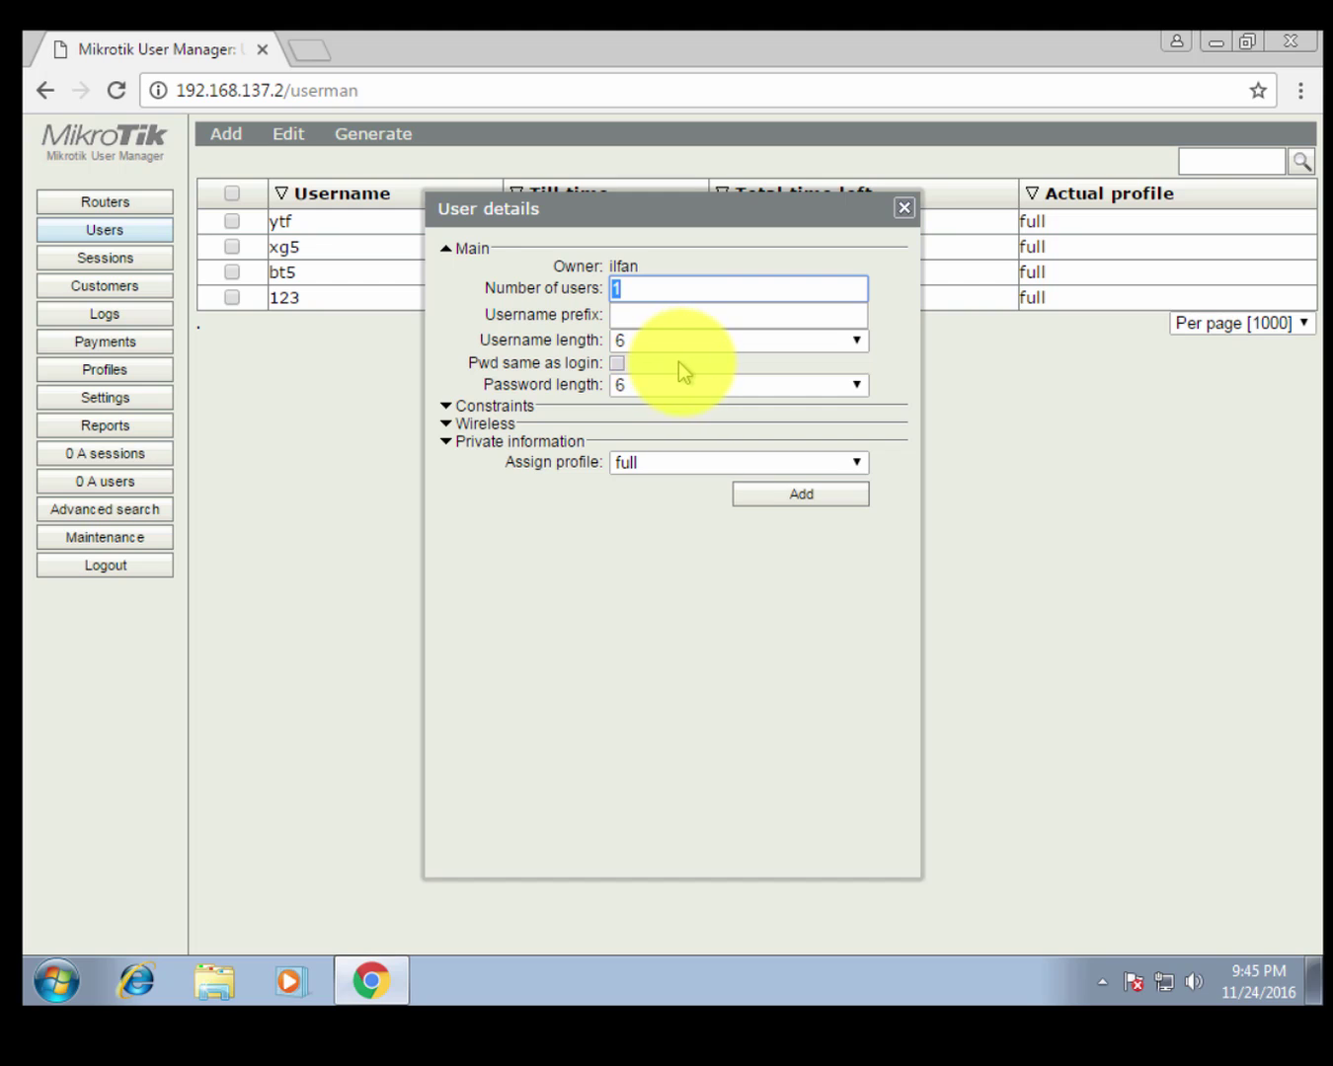
text(30)
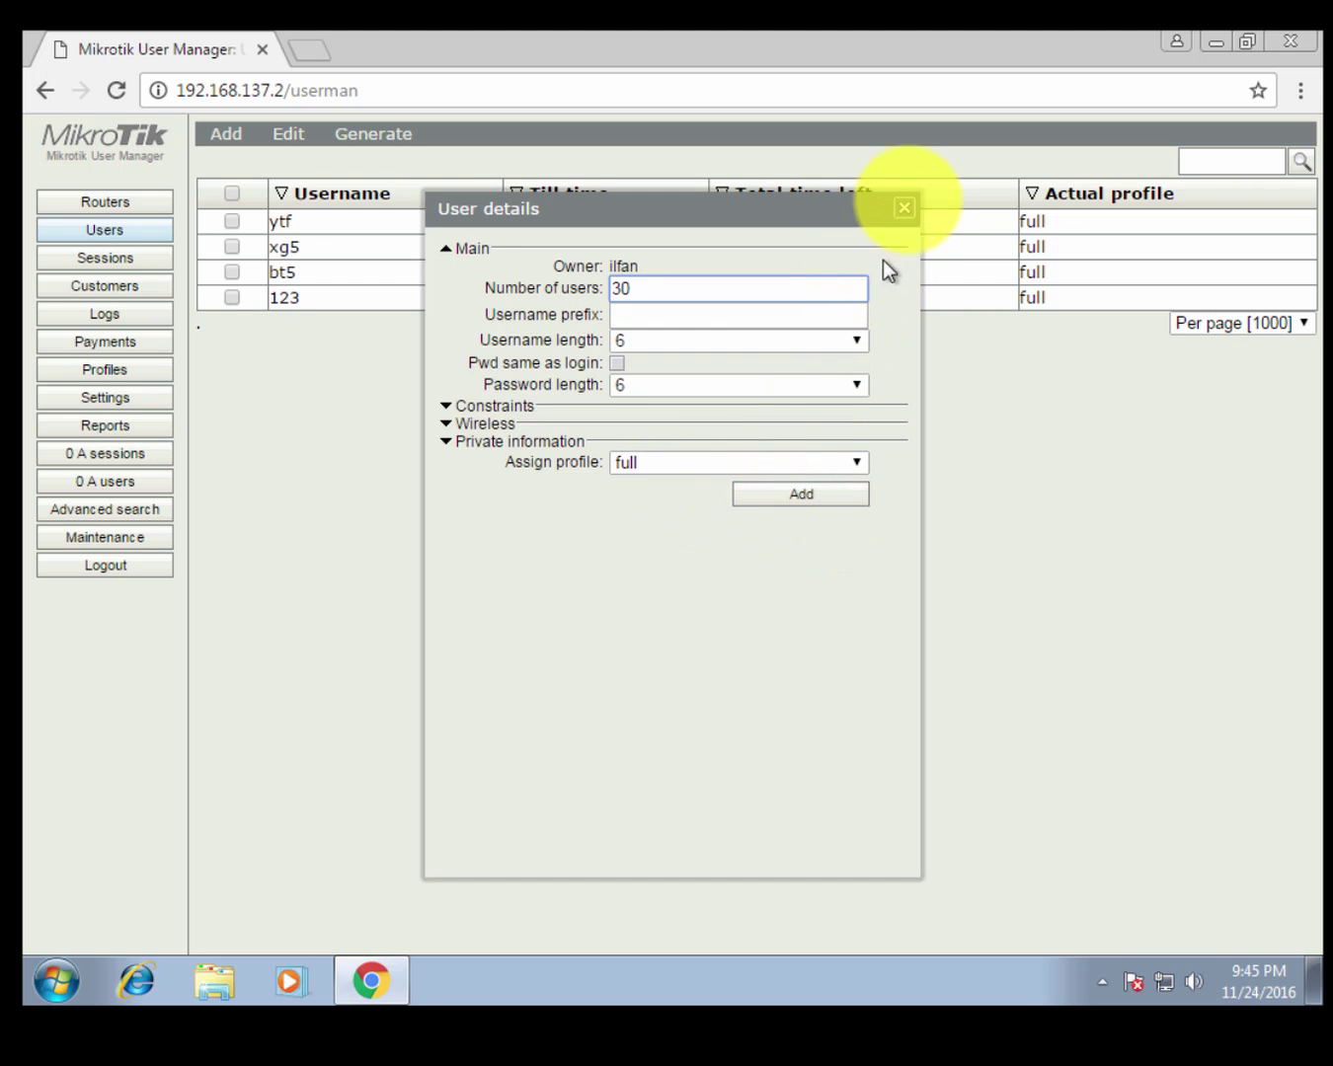
click(904, 209)
click(766, 471)
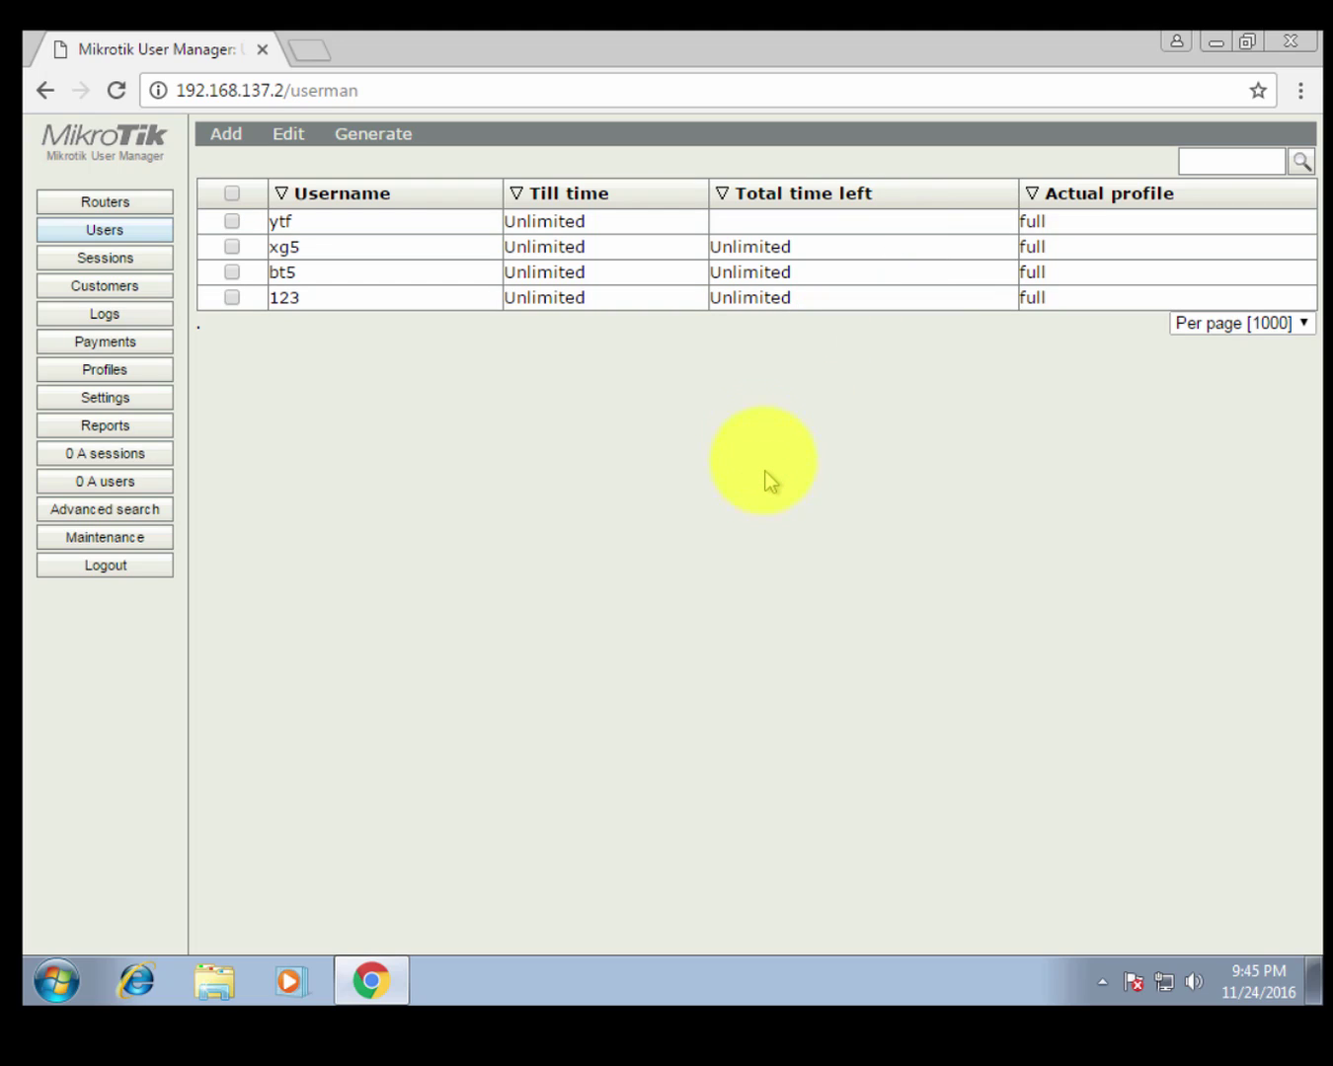
click(1268, 342)
click(989, 437)
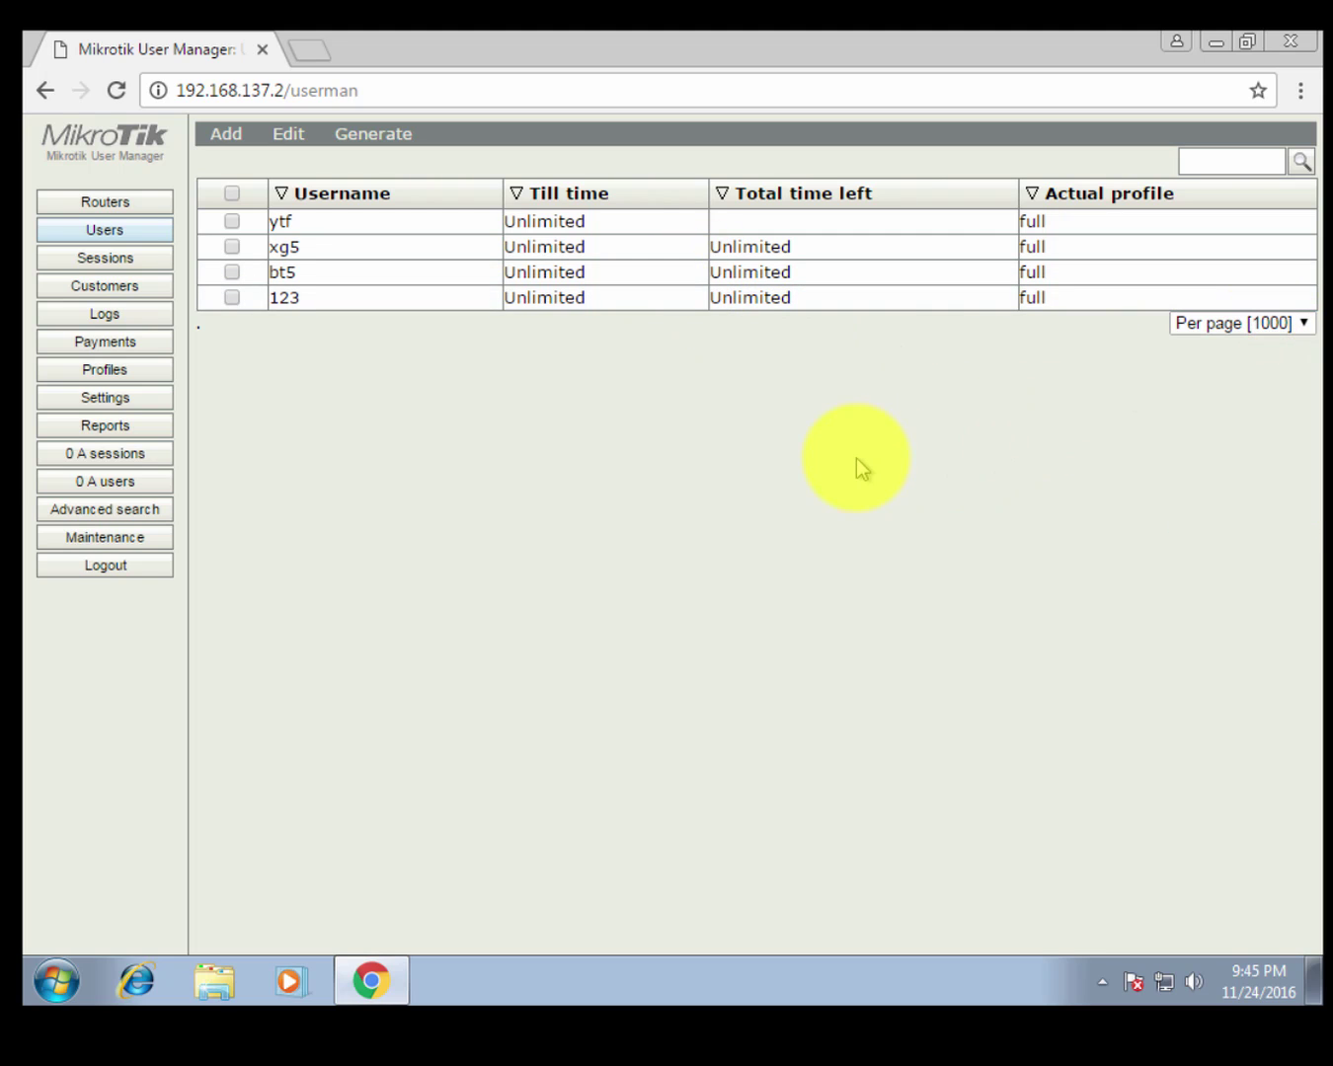